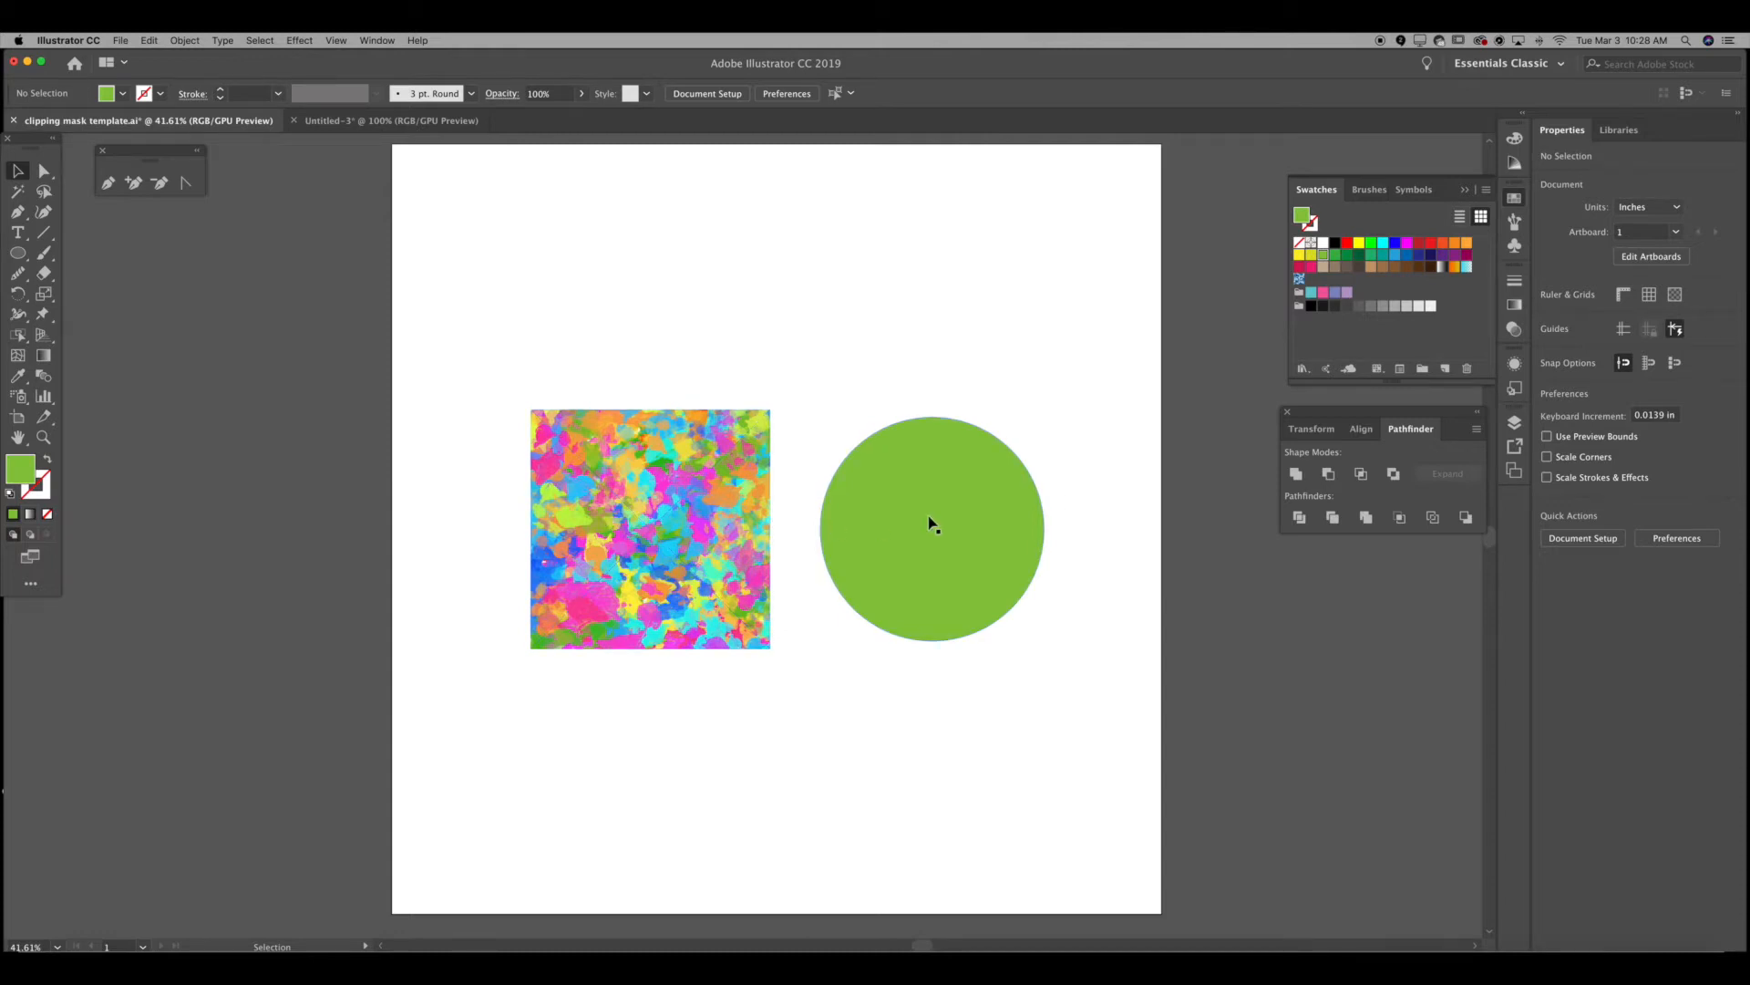
Step: Show the document's layers and select the paint-pattern image and green circle to examine their stacking order
{"action": "left_click", "coordinate": [1513, 425]}
{"action": "left_click", "coordinate": [1342, 440]}
{"action": "scroll", "coordinate": [1336, 515], "scroll_direction": "down", "scroll_amount": 1}
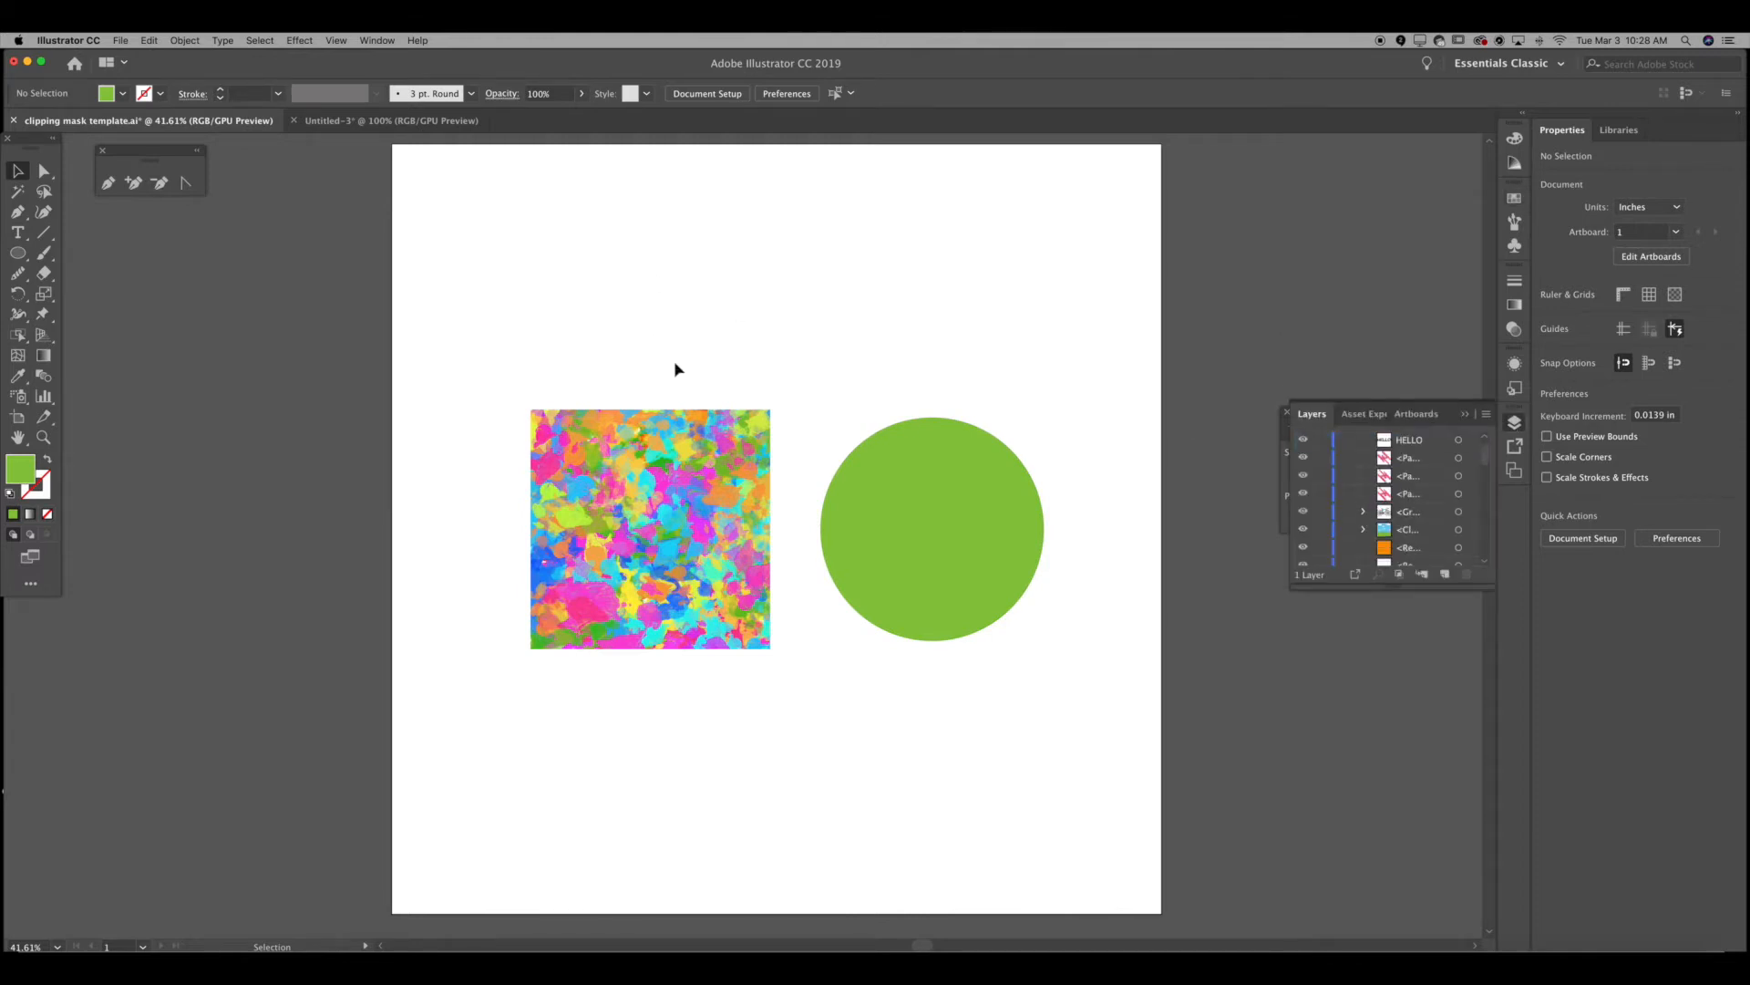
{"action": "left_click_drag", "start_coordinate": [662, 364], "coordinate": [1039, 648]}
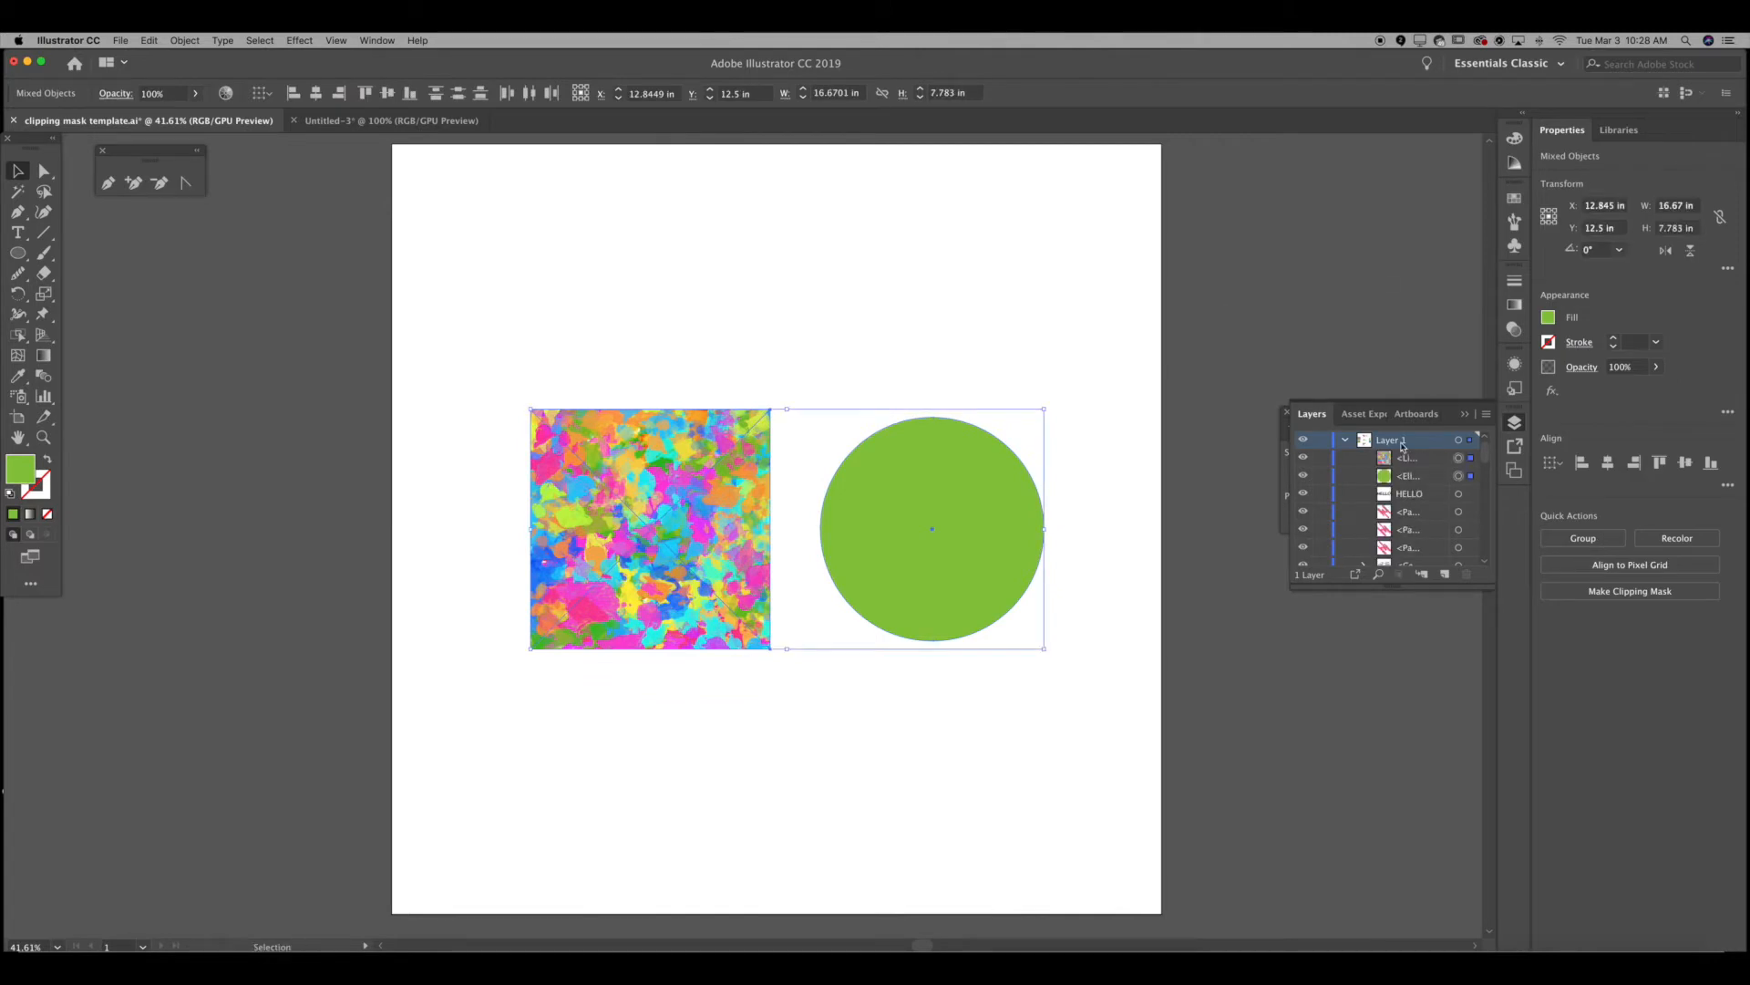
{"action": "left_click", "coordinate": [1317, 459]}
{"action": "left_click", "coordinate": [1309, 475]}
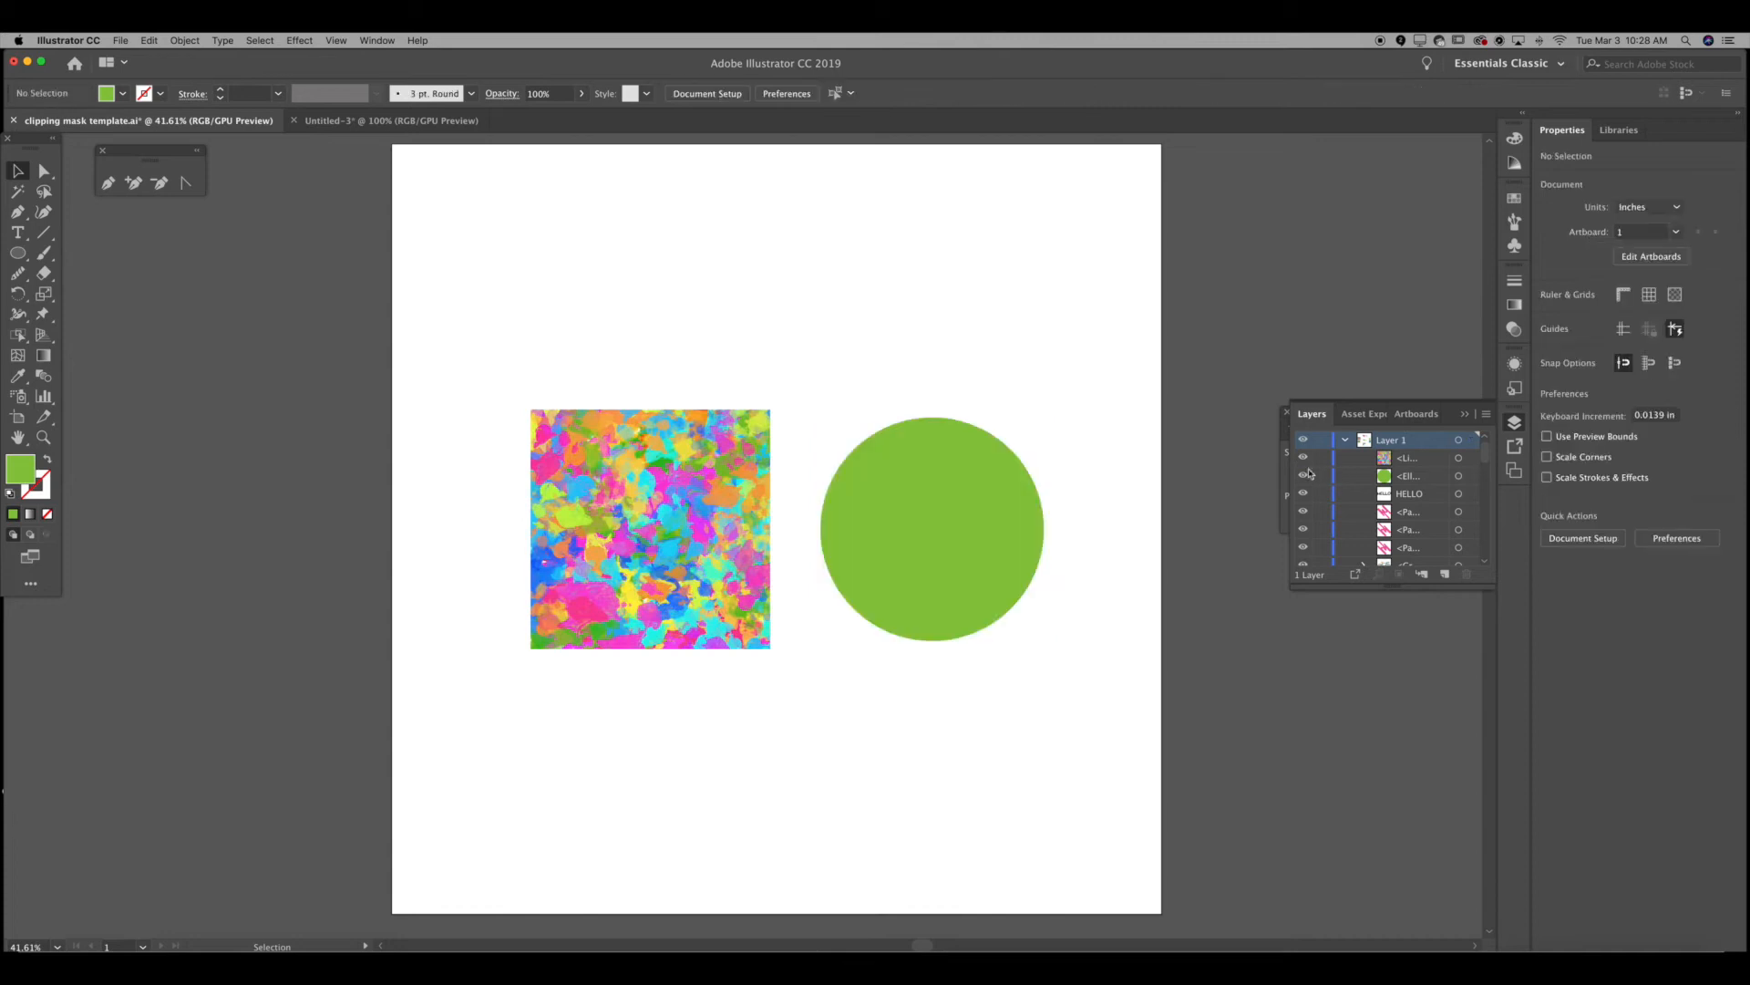
Step: Move the paint-pattern image over the green circle and try to make a clipping mask from both
{"action": "left_click_drag", "start_coordinate": [646, 462], "coordinate": [927, 462]}
{"action": "left_click", "coordinate": [927, 359]}
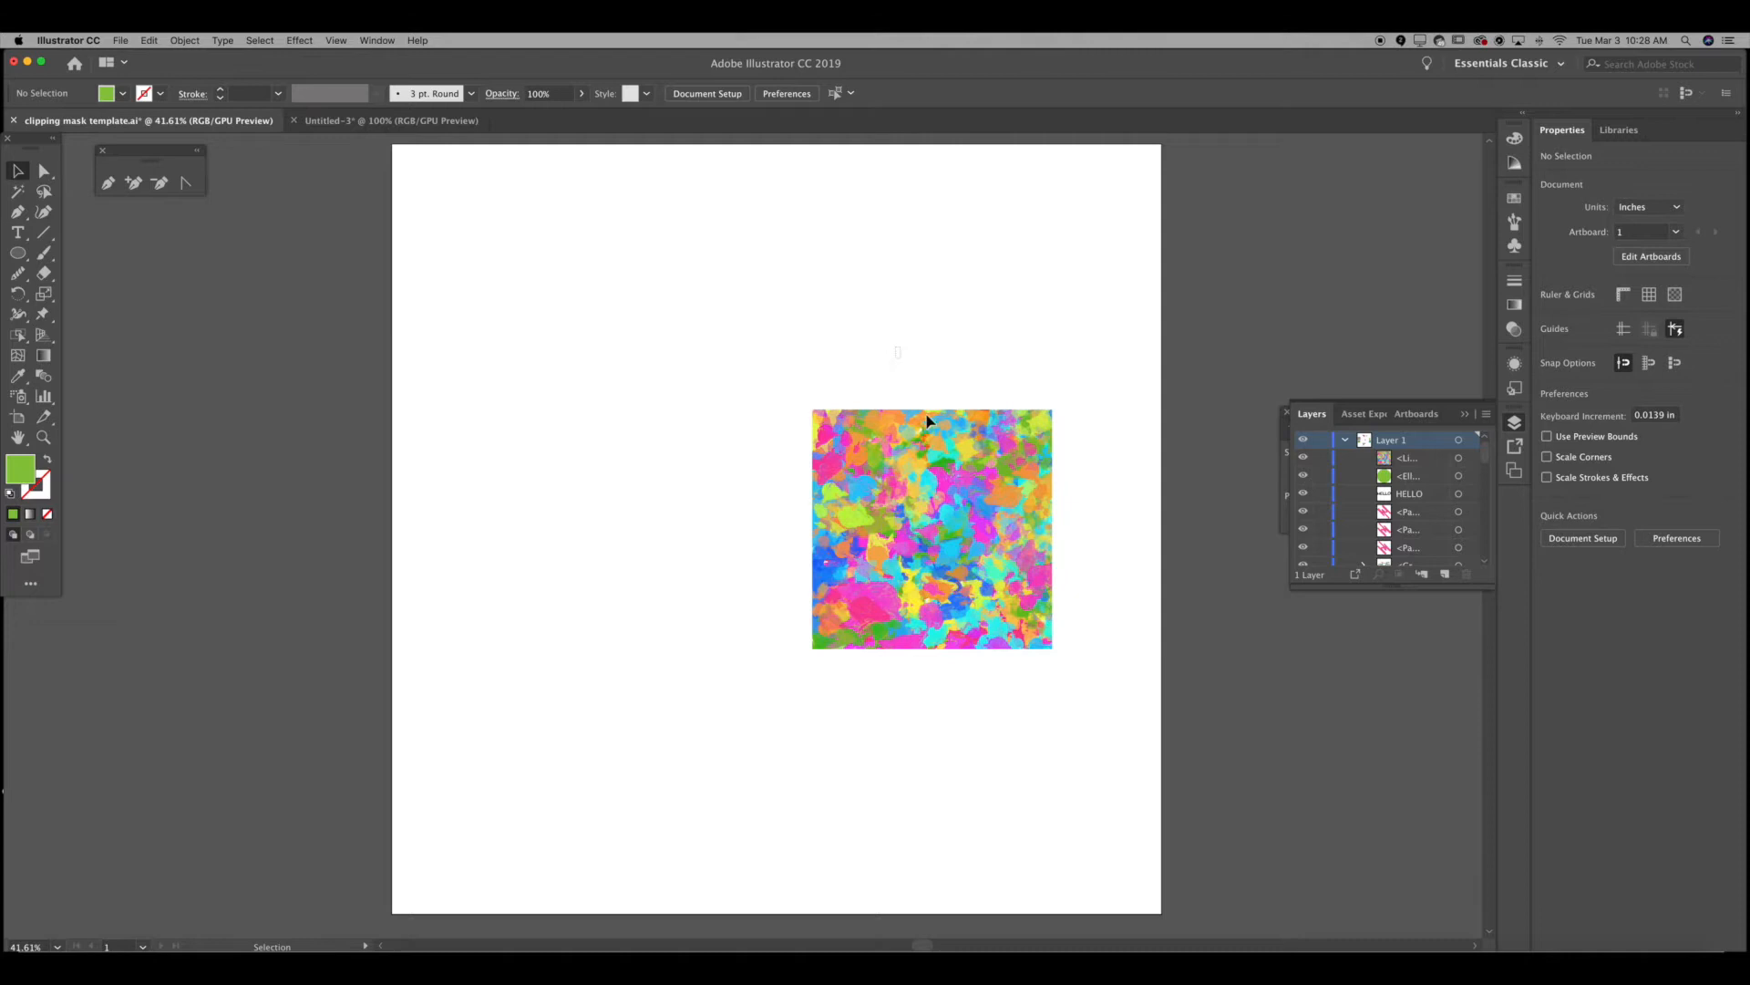
{"action": "left_click_drag", "start_coordinate": [895, 347], "coordinate": [931, 456]}
{"action": "right_click", "coordinate": [922, 464]}
{"action": "left_click", "coordinate": [943, 562]}
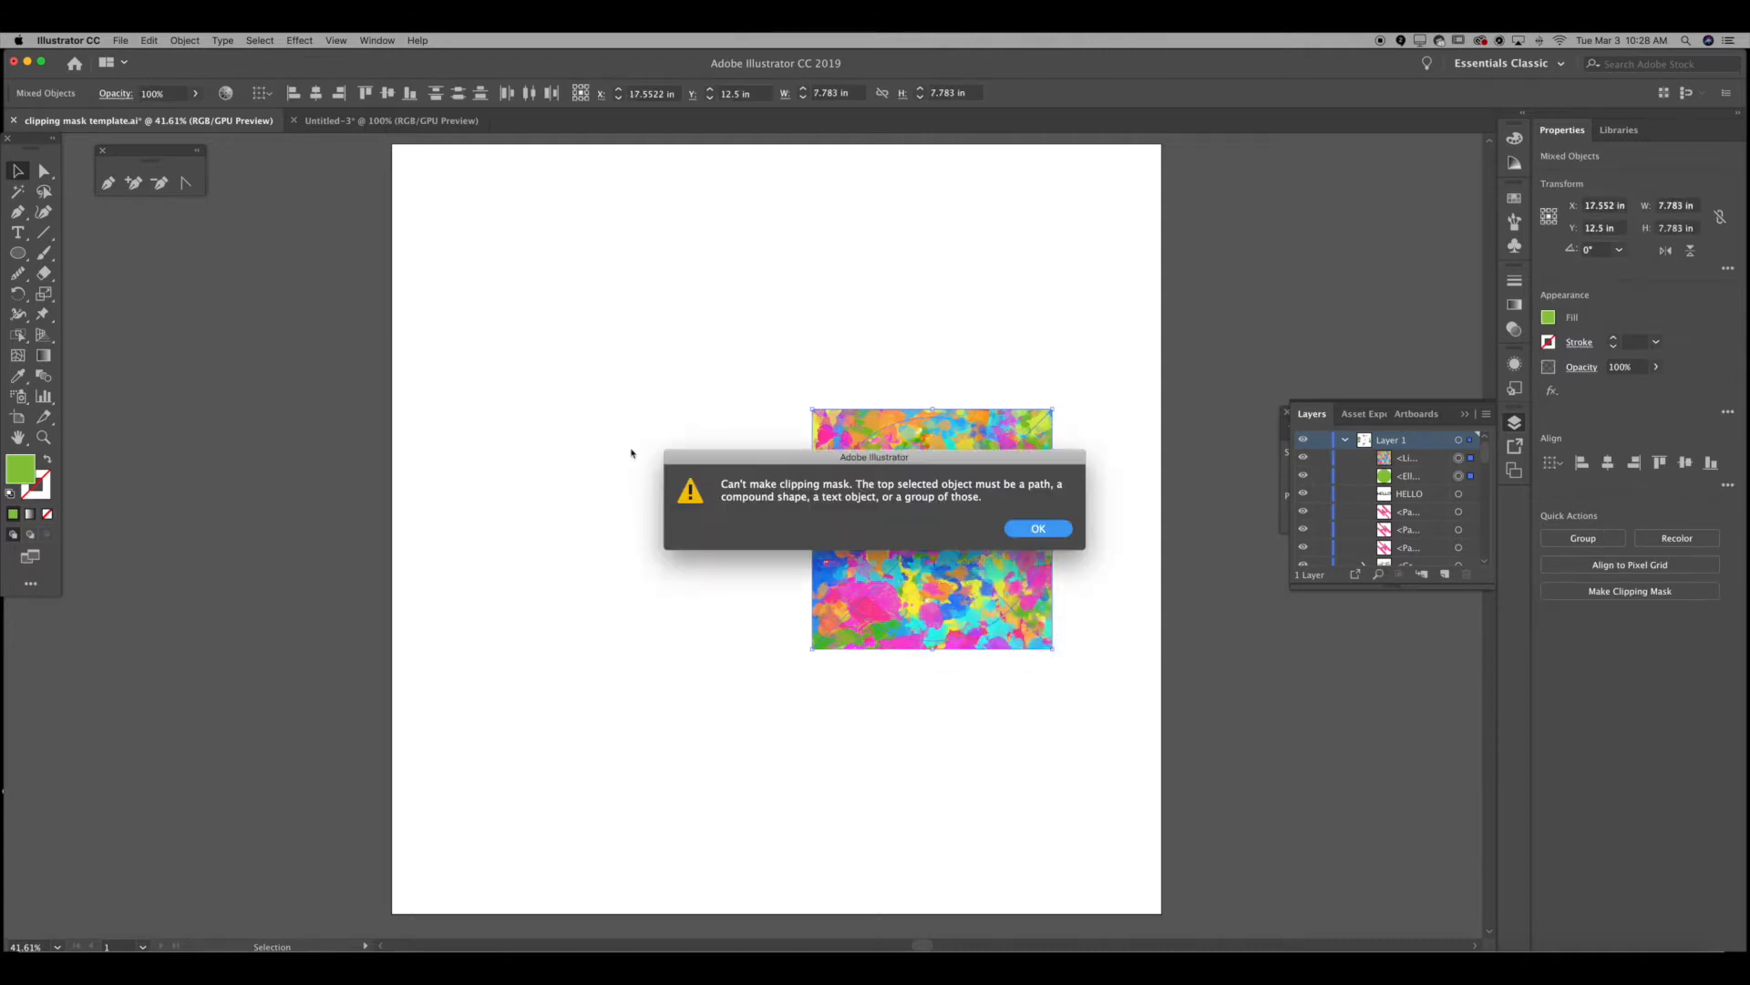
{"action": "key", "text": "Return"}
Step: Move the stacked pattern image and circle together to about X 12.31 in, Y 11.79 in, near the artboard's centre
{"action": "left_click_drag", "start_coordinate": [756, 308], "coordinate": [875, 474]}
{"action": "left_click_drag", "start_coordinate": [926, 537], "coordinate": [764, 515]}
{"action": "left_click", "coordinate": [1026, 405]}
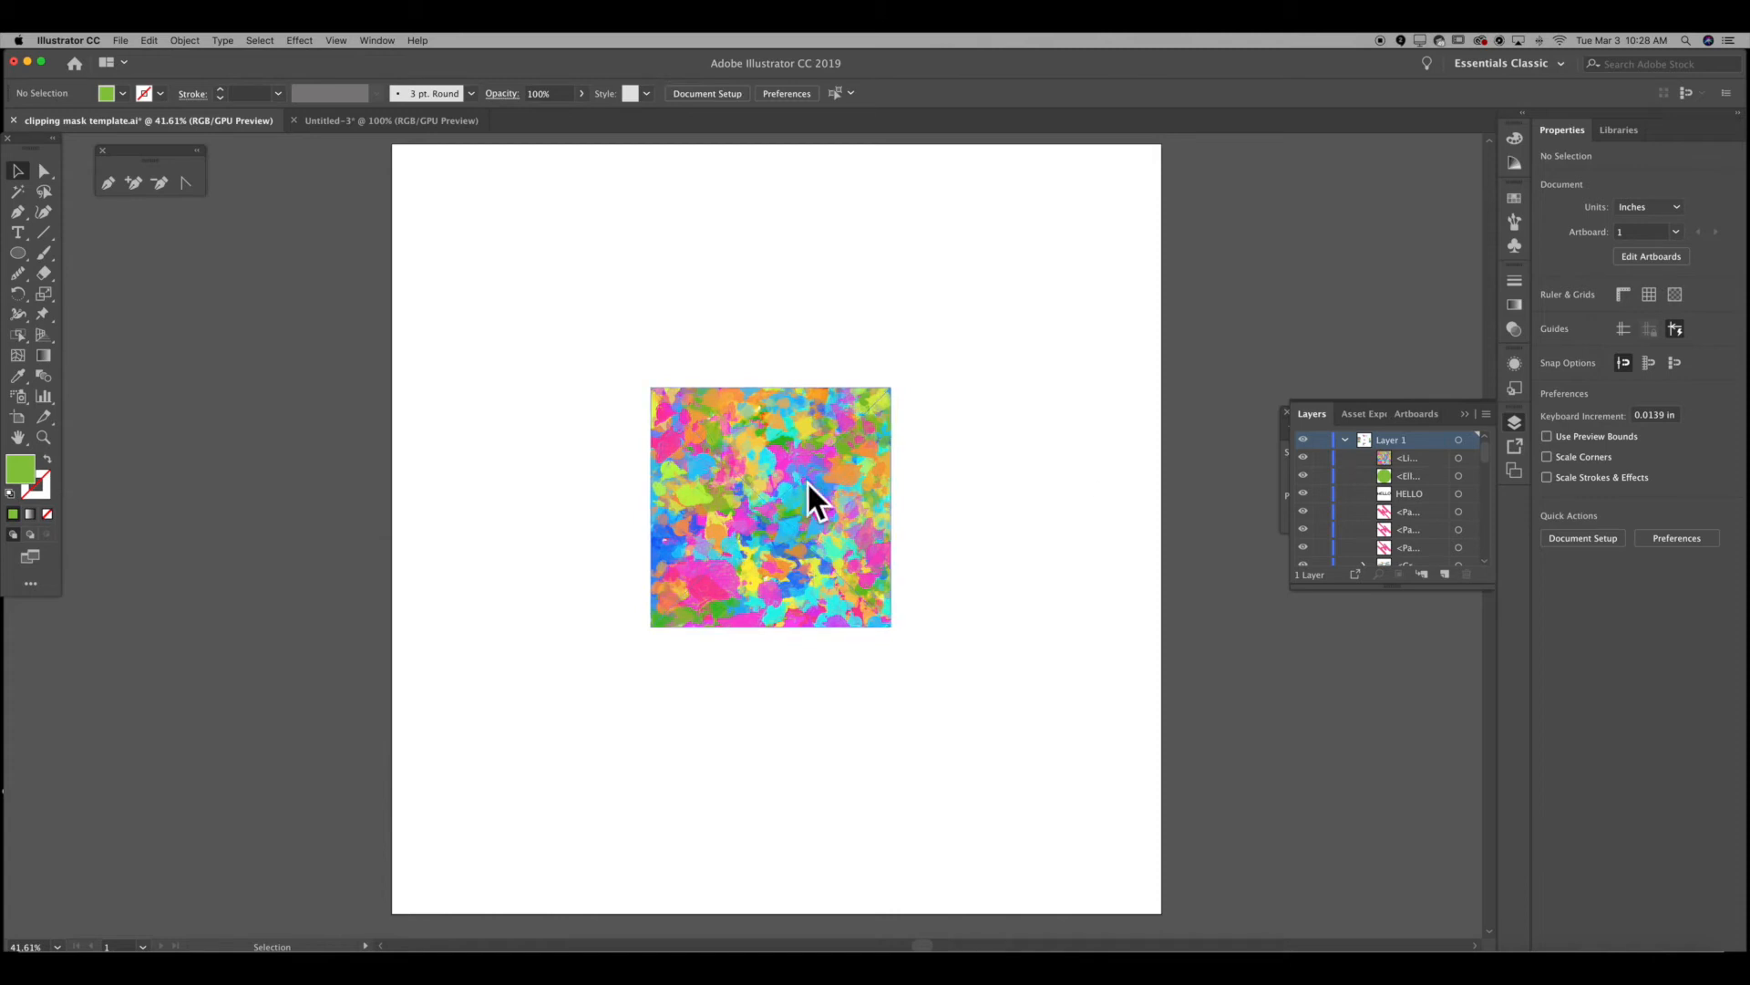
Step: Send the paint-pattern image to the back, behind the green circle
{"action": "left_click_drag", "start_coordinate": [1397, 462], "coordinate": [1393, 484]}
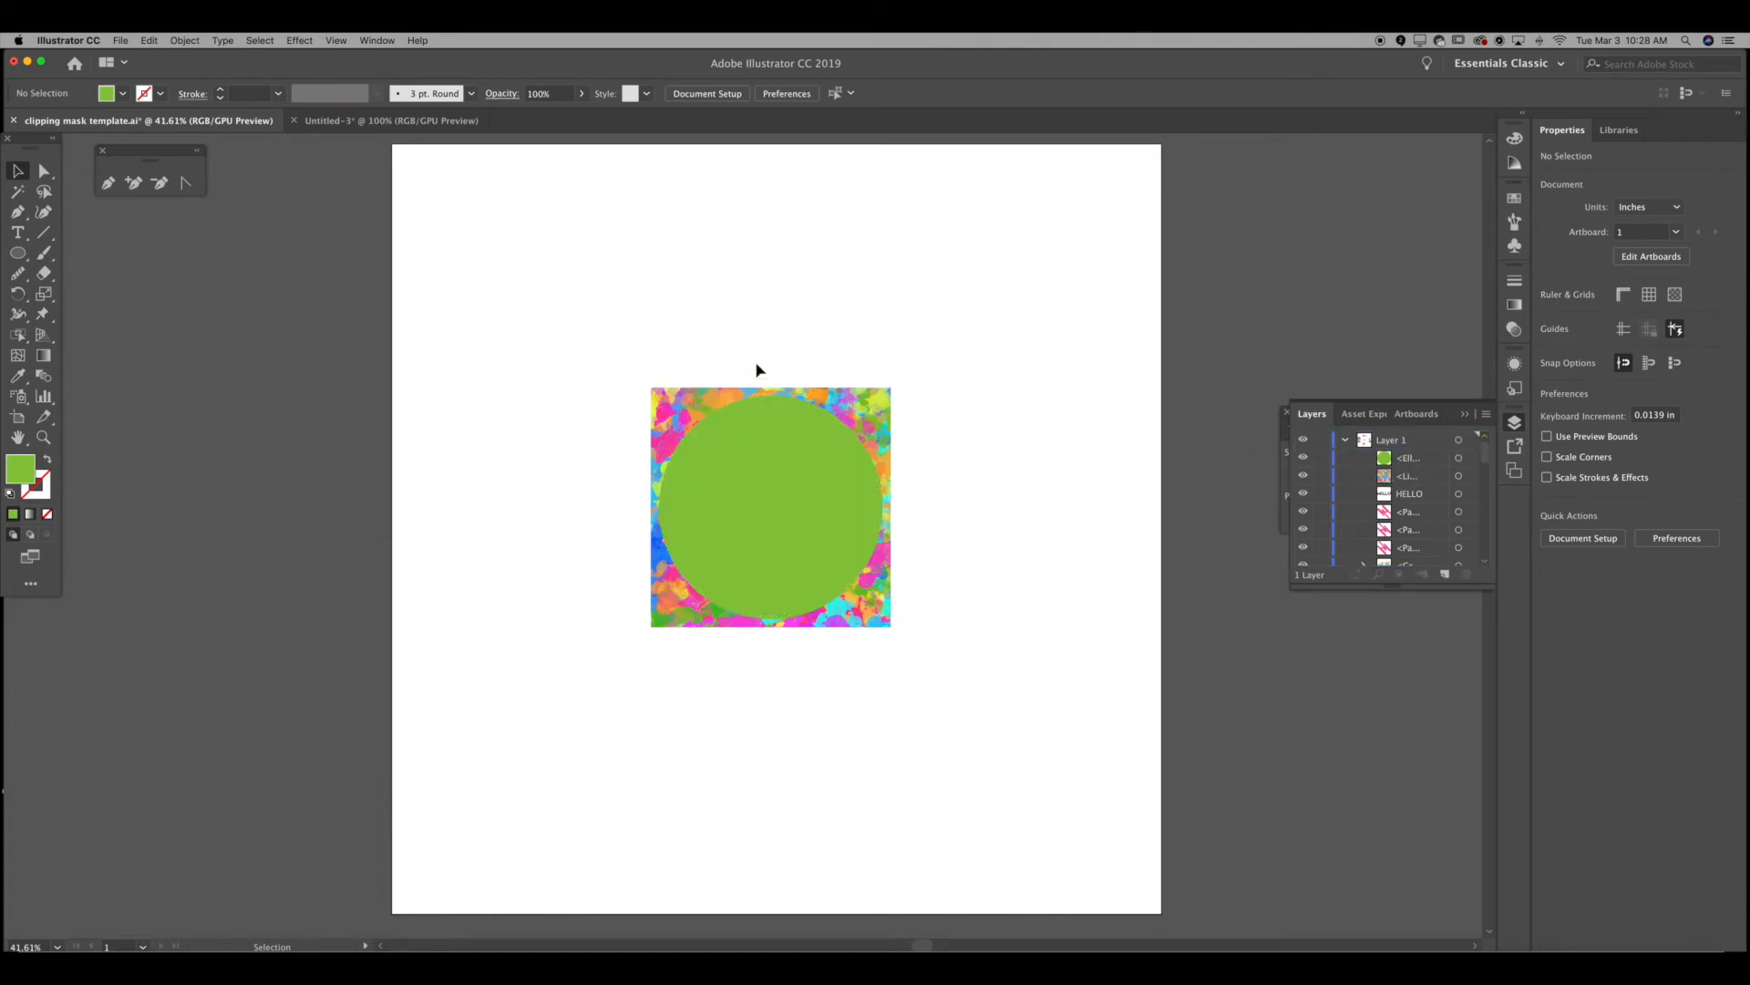
{"action": "key", "text": "super+z"}
{"action": "left_click", "coordinate": [706, 424]}
{"action": "key", "text": "super+shift+bracketleft"}
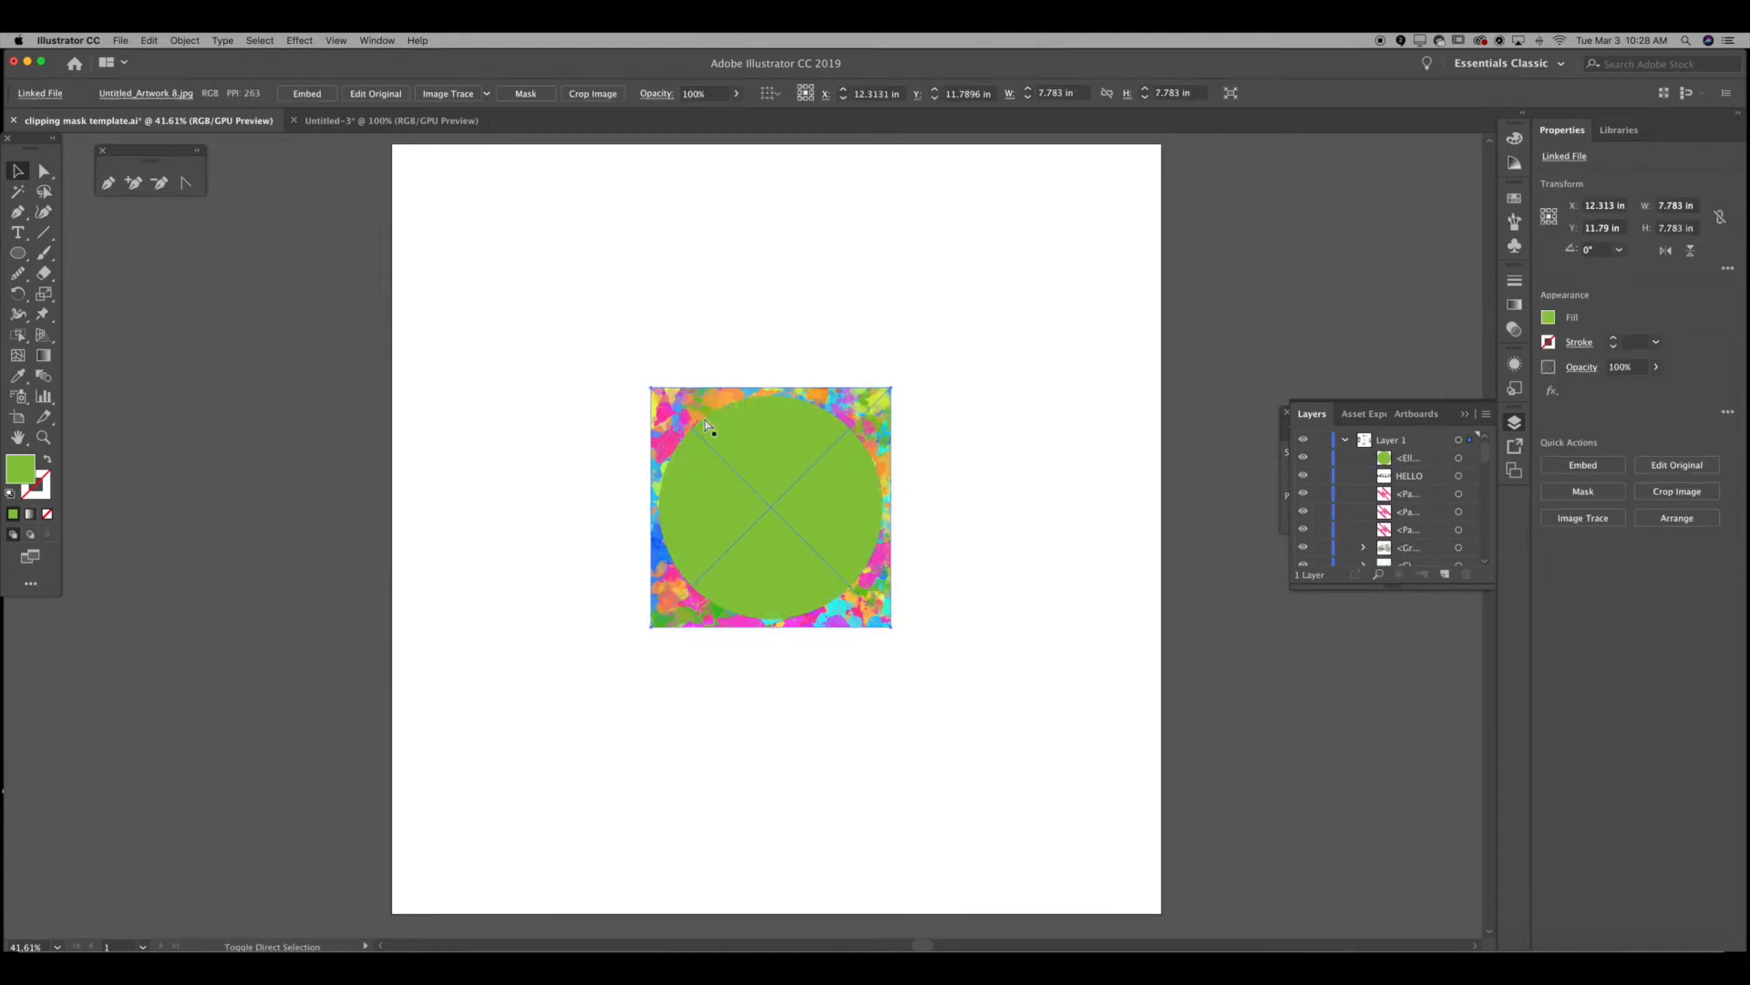
{"action": "left_click", "coordinate": [739, 317]}
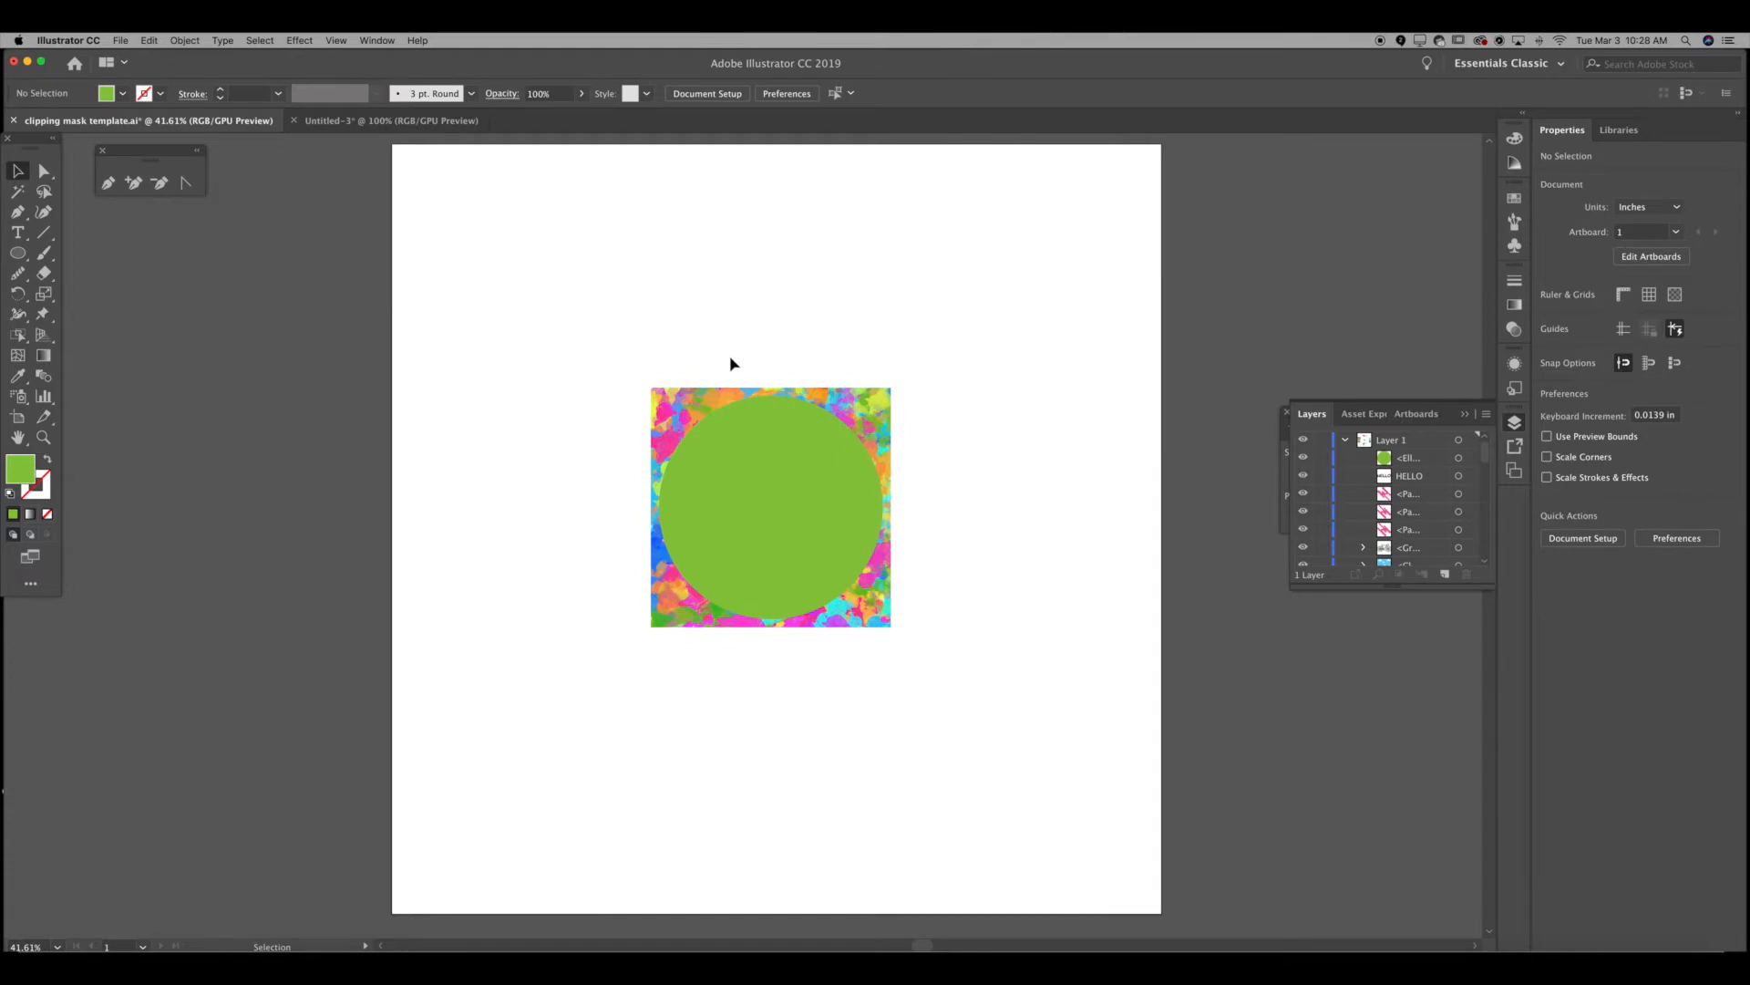
{"action": "left_click", "coordinate": [739, 460]}
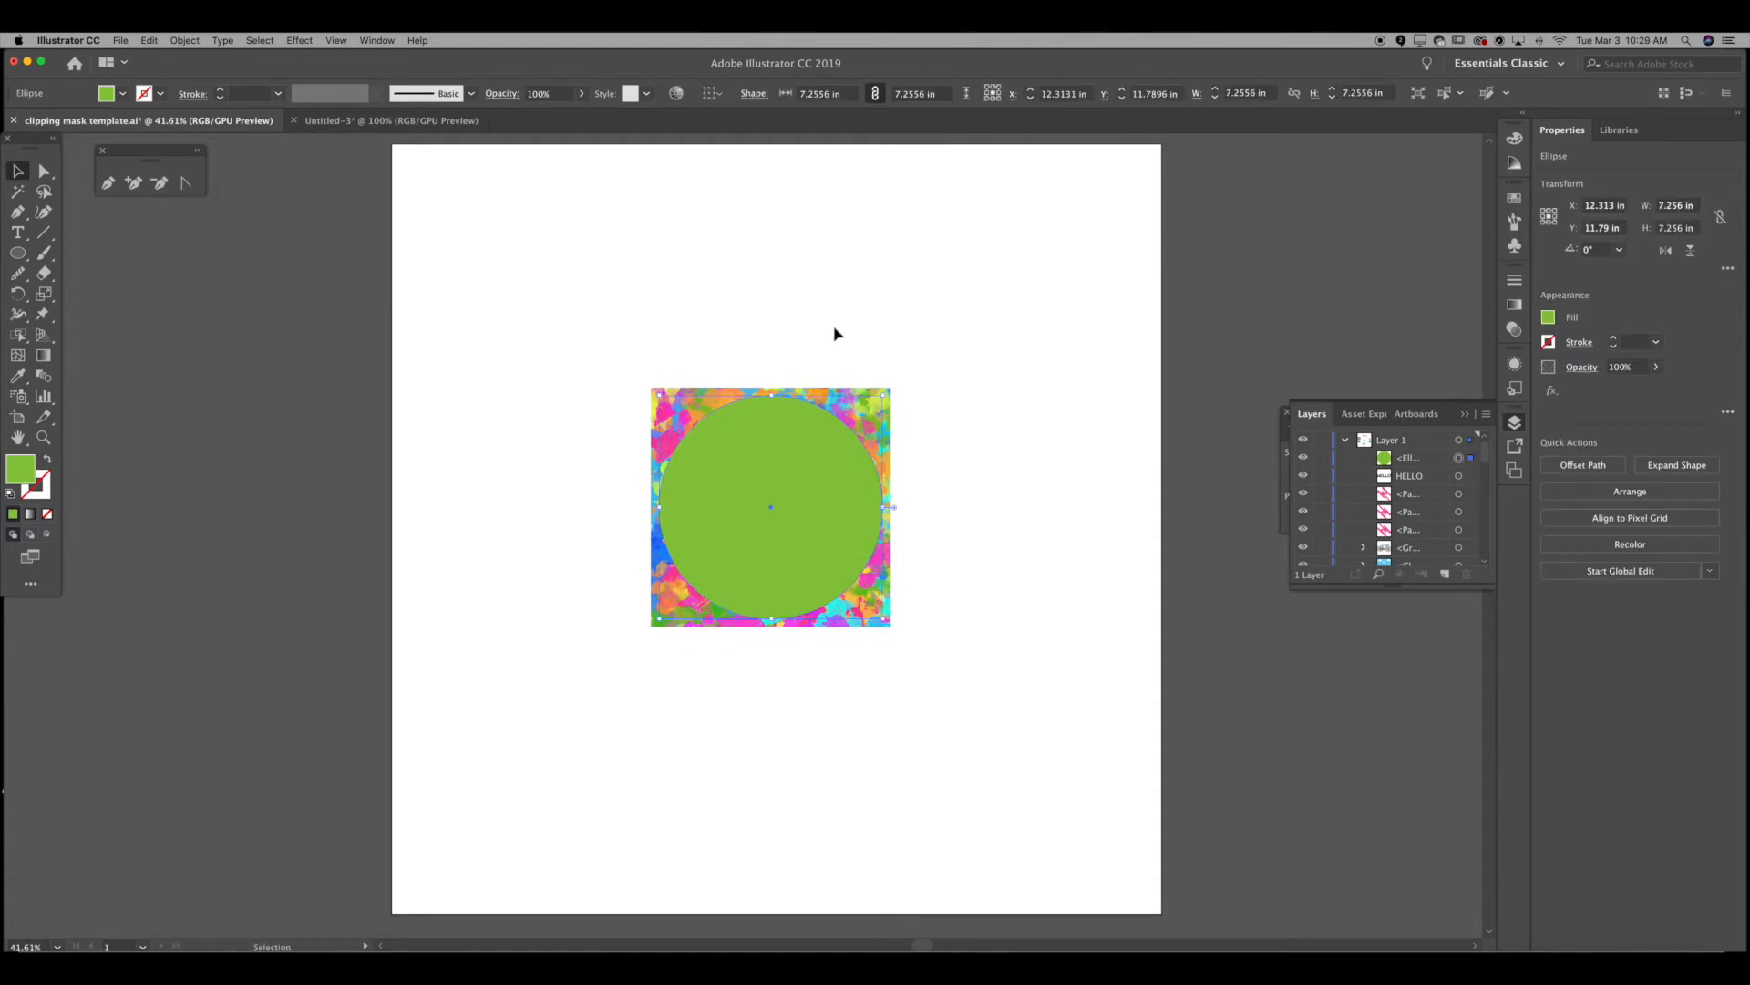
{"action": "left_click", "coordinate": [780, 339]}
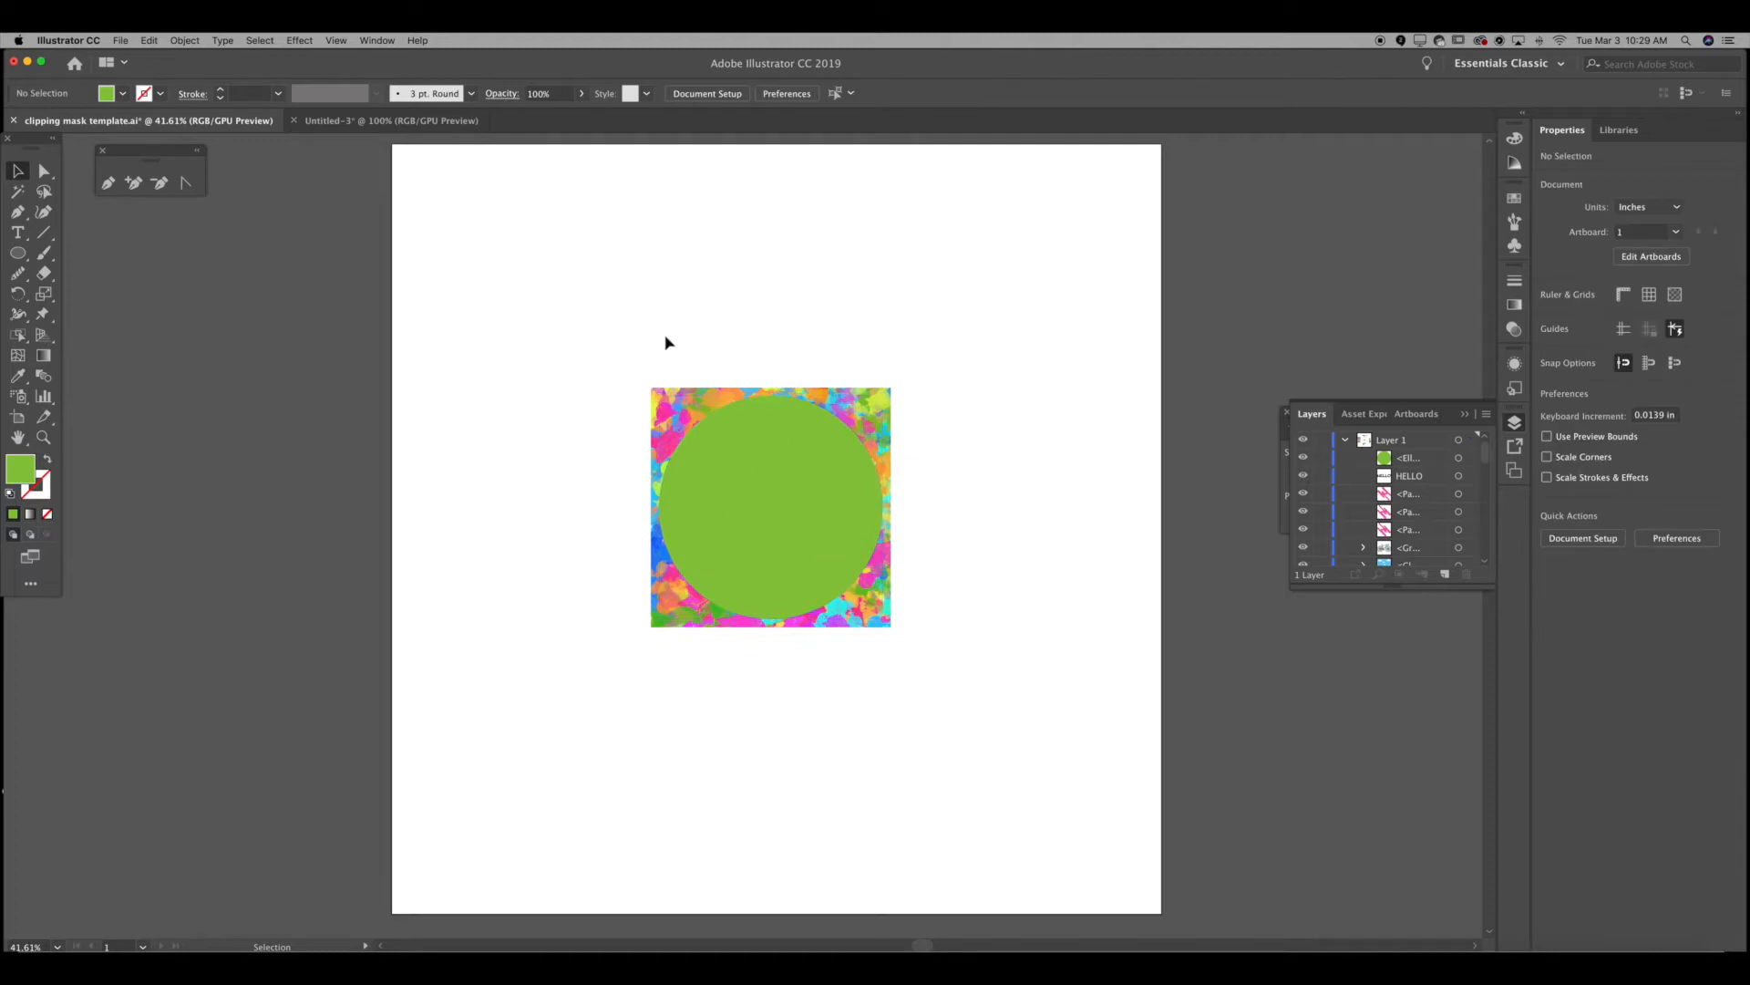
Step: Shift the stacked pair slightly right and make a clipping mask from the green circle and pattern image
{"action": "left_click", "coordinate": [817, 493]}
{"action": "left_click_drag", "start_coordinate": [812, 484], "coordinate": [831, 485]}
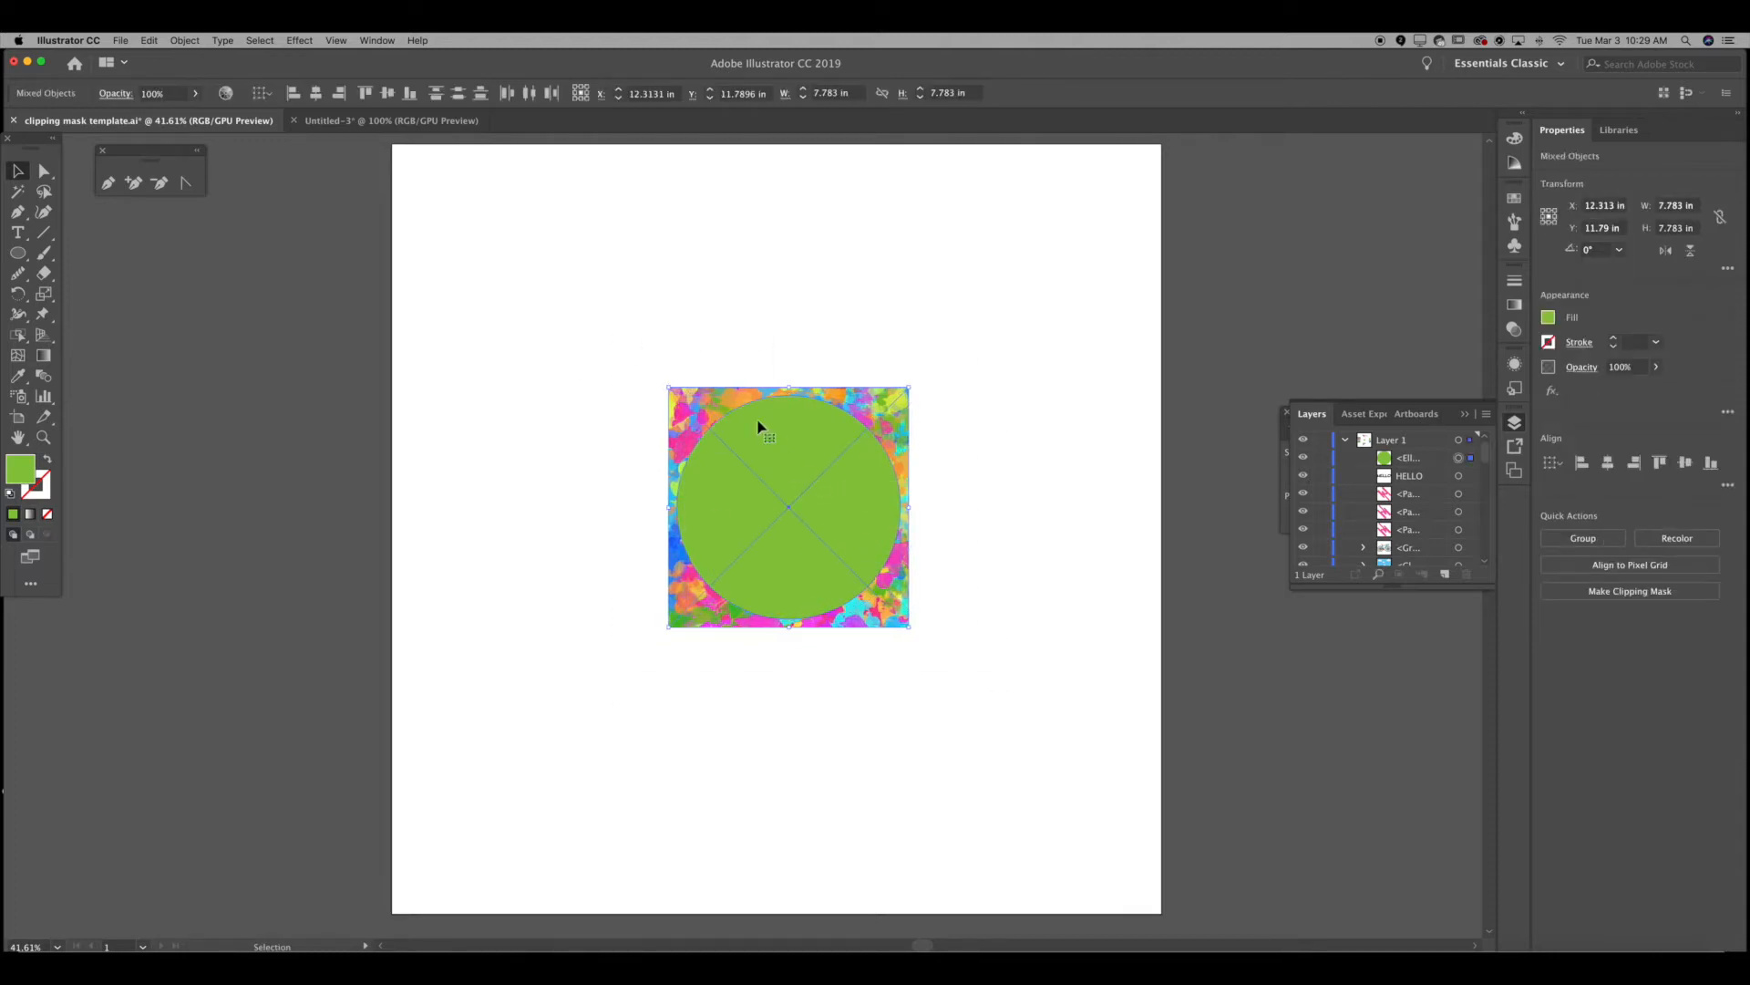
{"action": "left_click", "coordinate": [720, 363]}
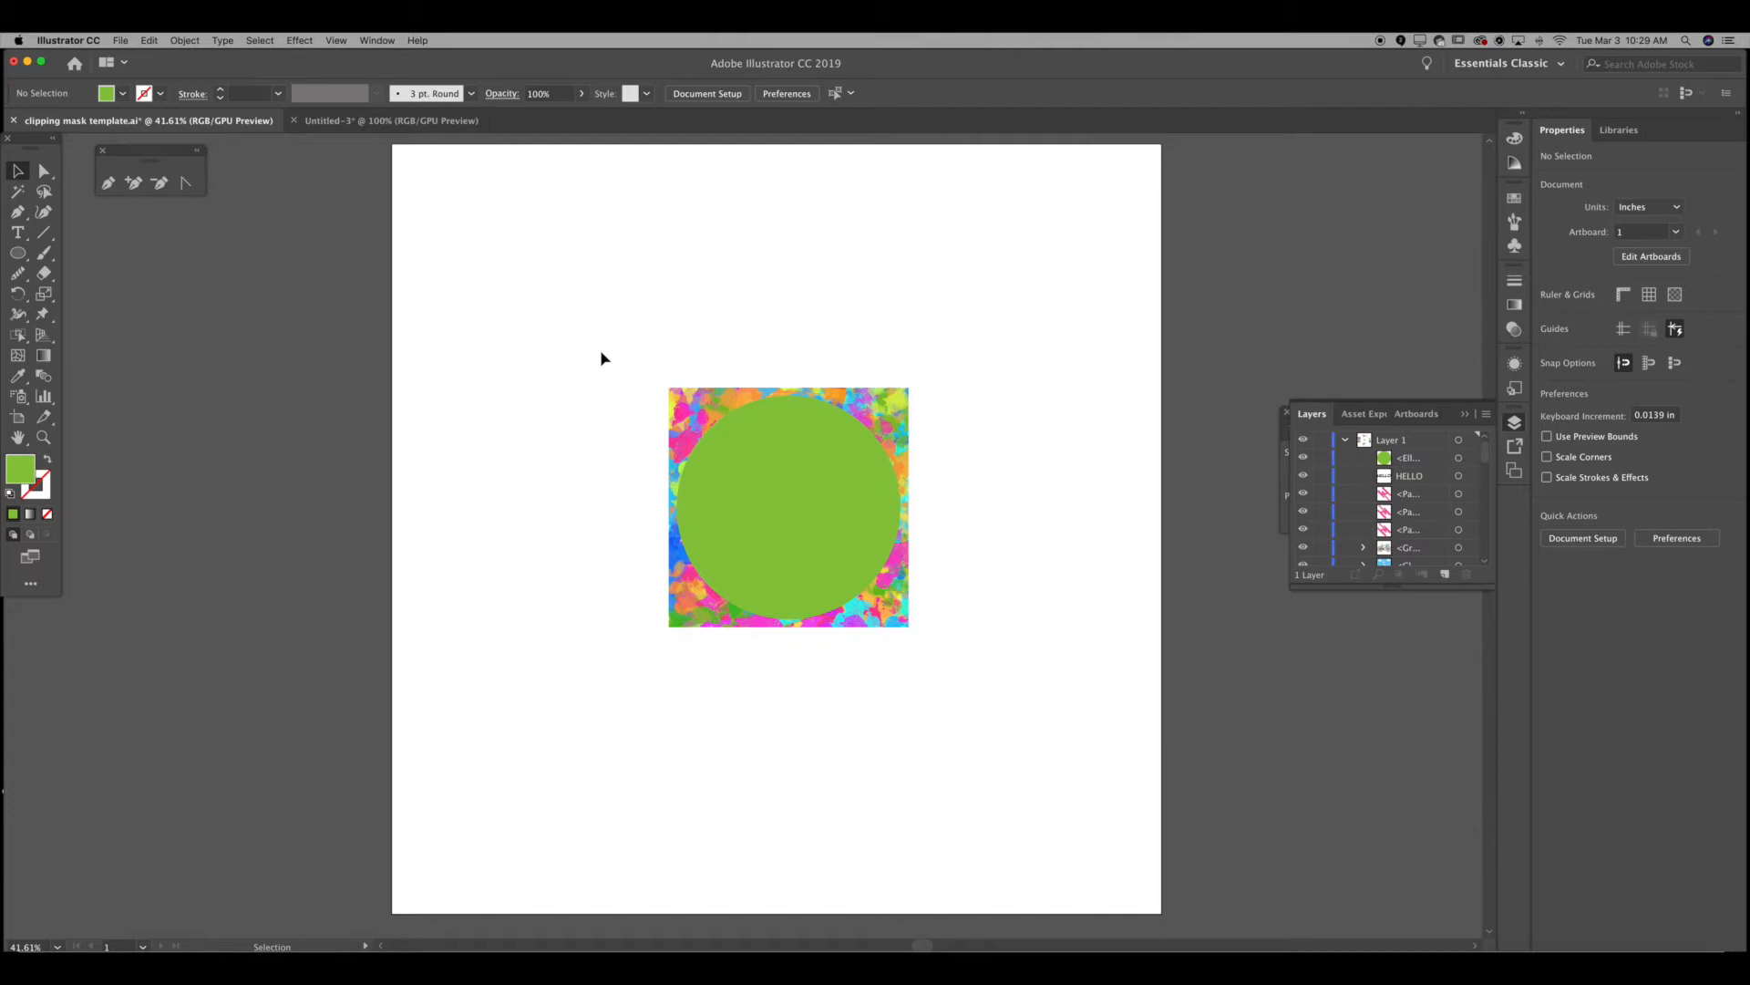
{"action": "left_click_drag", "start_coordinate": [603, 357], "coordinate": [959, 641]}
{"action": "right_click", "coordinate": [942, 554]}
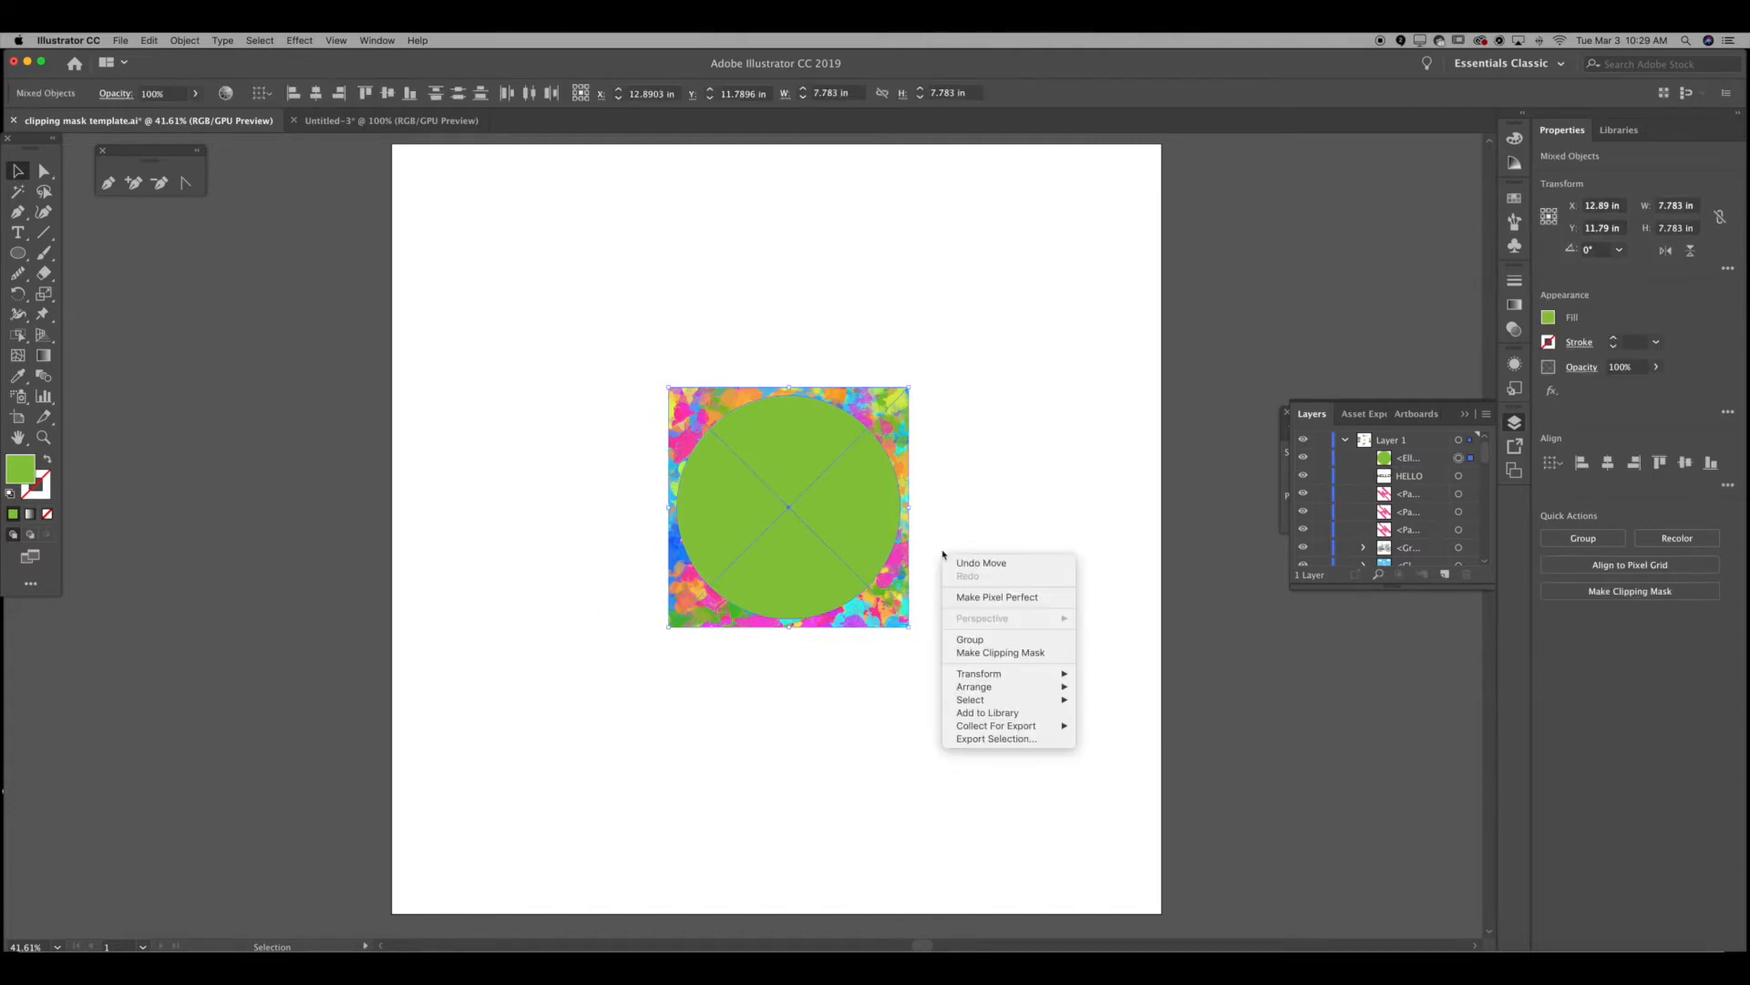
{"action": "left_click", "coordinate": [971, 653]}
{"action": "left_click", "coordinate": [995, 490]}
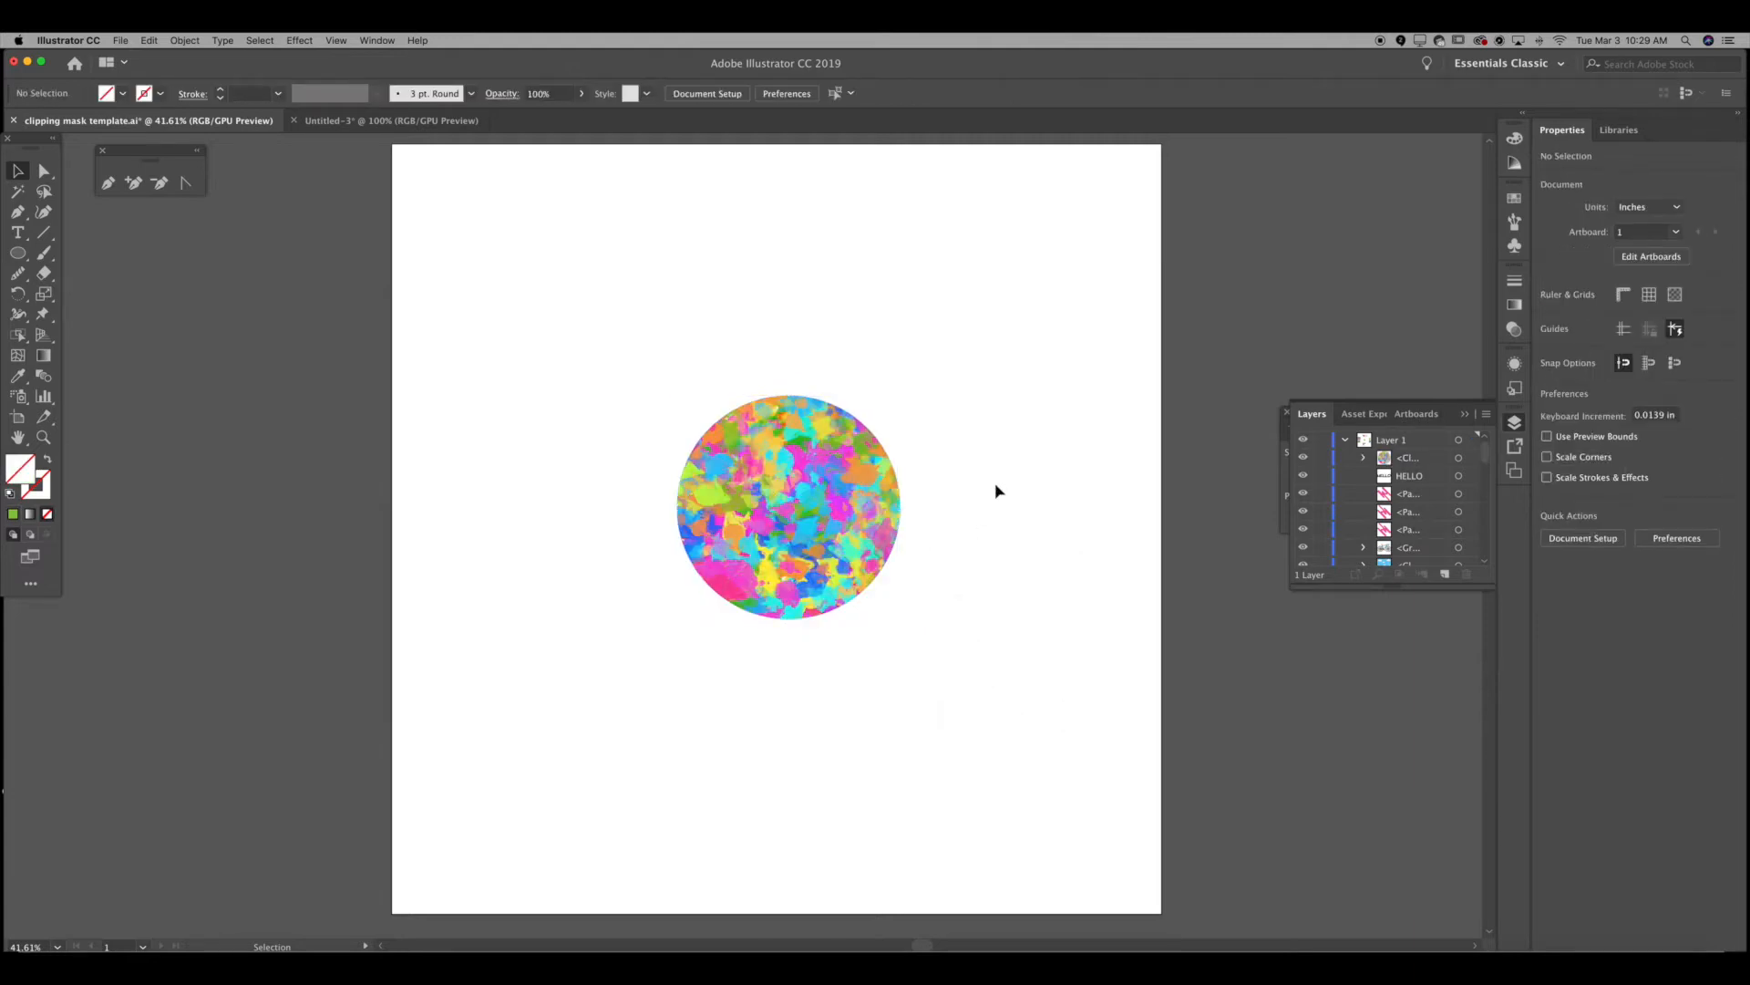
Step: Nudge the masked circle up and left, isolate its clip group, and shift the pattern image rightward inside the mask
{"action": "left_click_drag", "start_coordinate": [984, 503], "coordinate": [611, 511]}
{"action": "mouse_move", "coordinate": [796, 498]}
{"action": "left_mouse_down"}
{"action": "mouse_move", "coordinate": [817, 452]}
{"action": "mouse_move", "coordinate": [713, 356]}
{"action": "mouse_move", "coordinate": [787, 489]}
{"action": "left_mouse_up"}
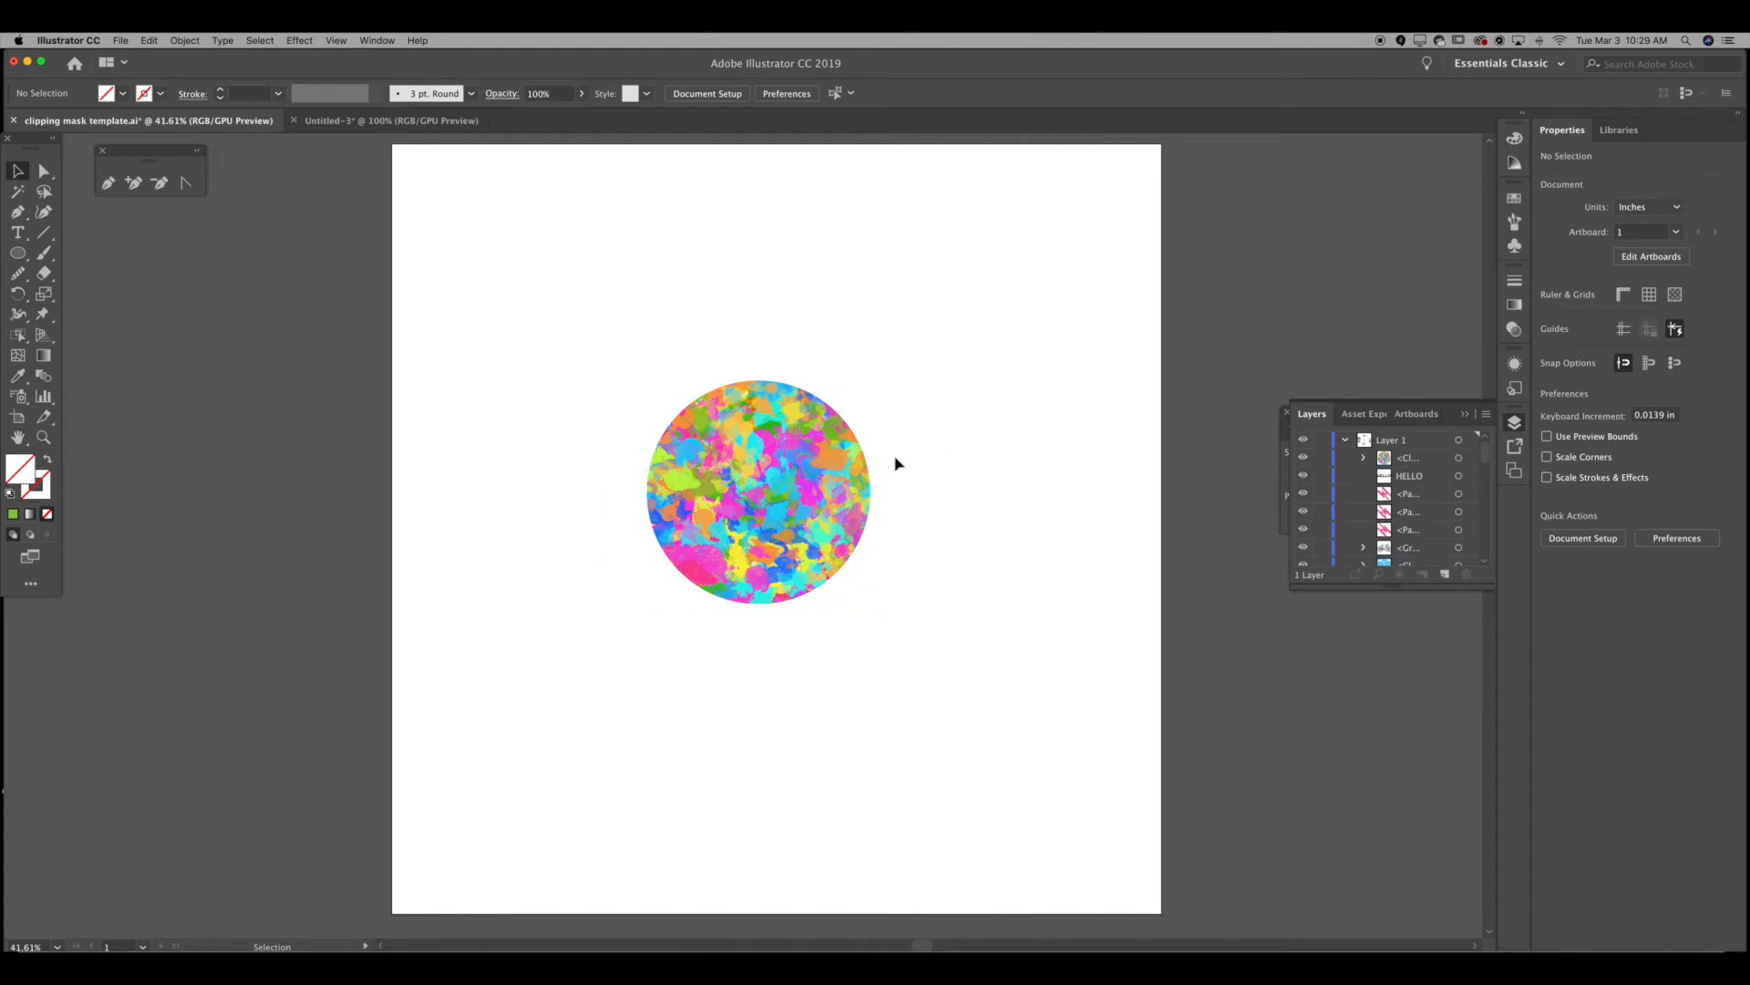
{"action": "double_click", "coordinate": [760, 495]}
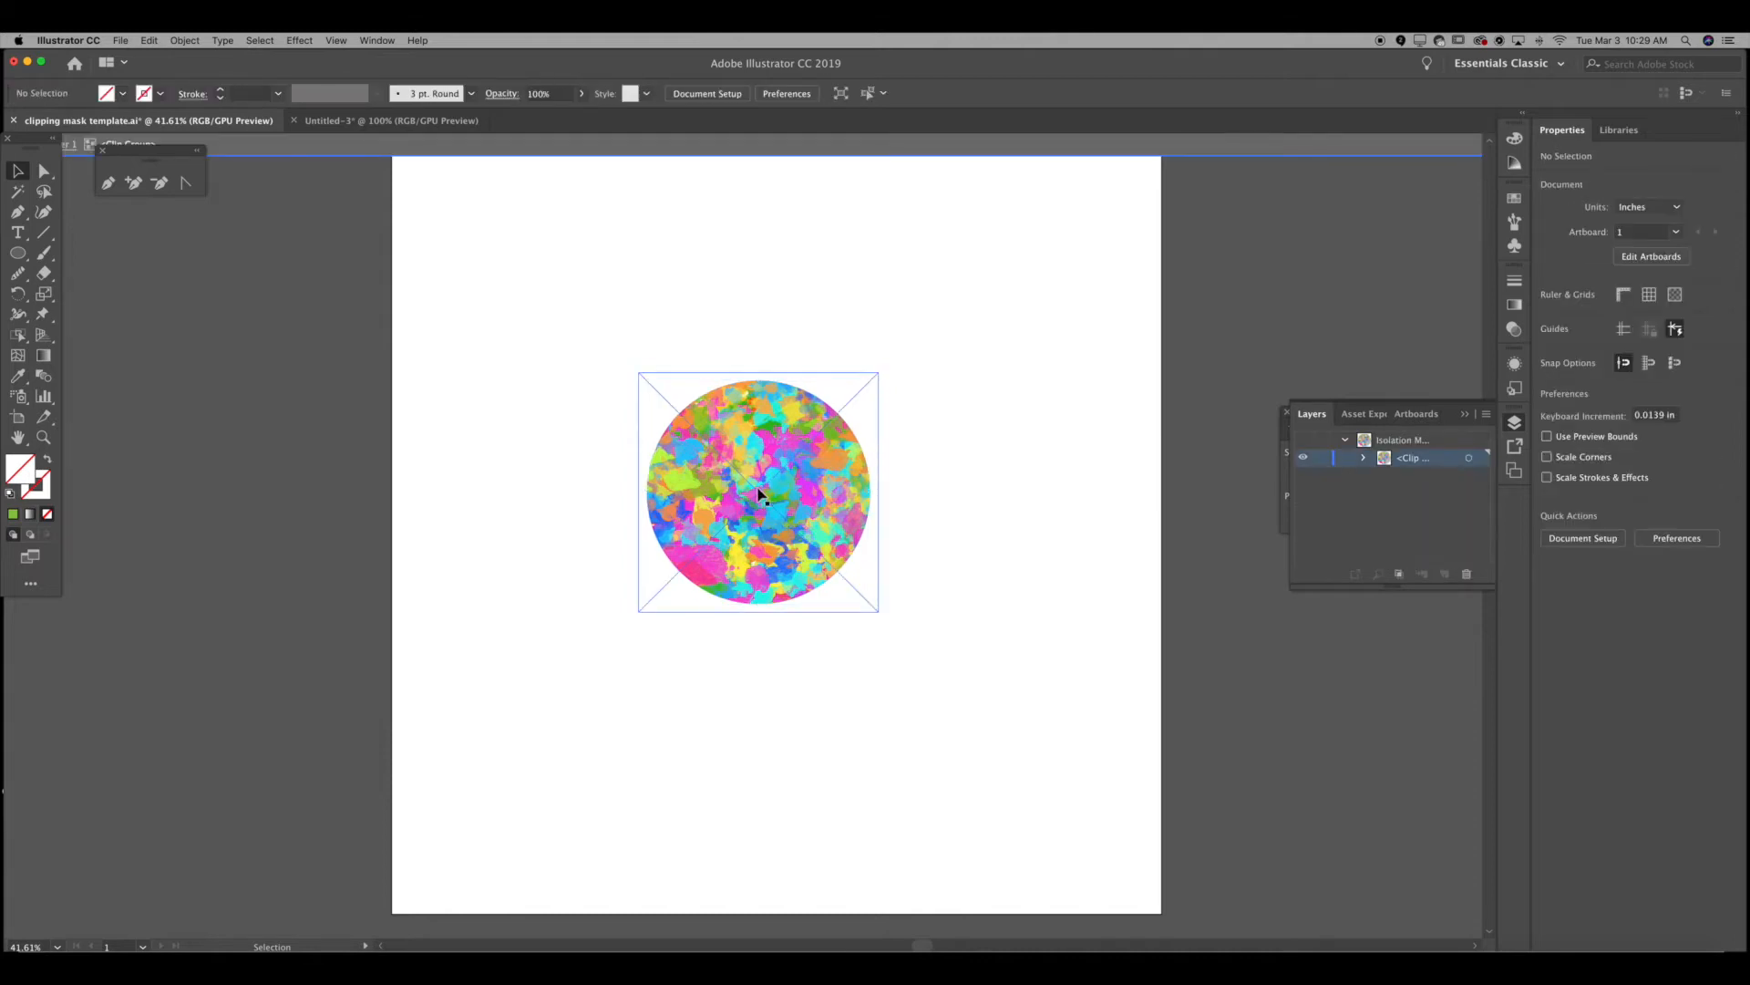
{"action": "mouse_move", "coordinate": [859, 408]}
{"action": "left_mouse_down"}
{"action": "mouse_move", "coordinate": [863, 425]}
{"action": "mouse_move", "coordinate": [863, 395]}
{"action": "left_mouse_up"}
{"action": "double_click", "coordinate": [865, 406]}
{"action": "left_click", "coordinate": [822, 358]}
{"action": "left_click_drag", "start_coordinate": [861, 401], "coordinate": [976, 392]}
{"action": "double_click", "coordinate": [848, 306]}
{"action": "double_click", "coordinate": [806, 414]}
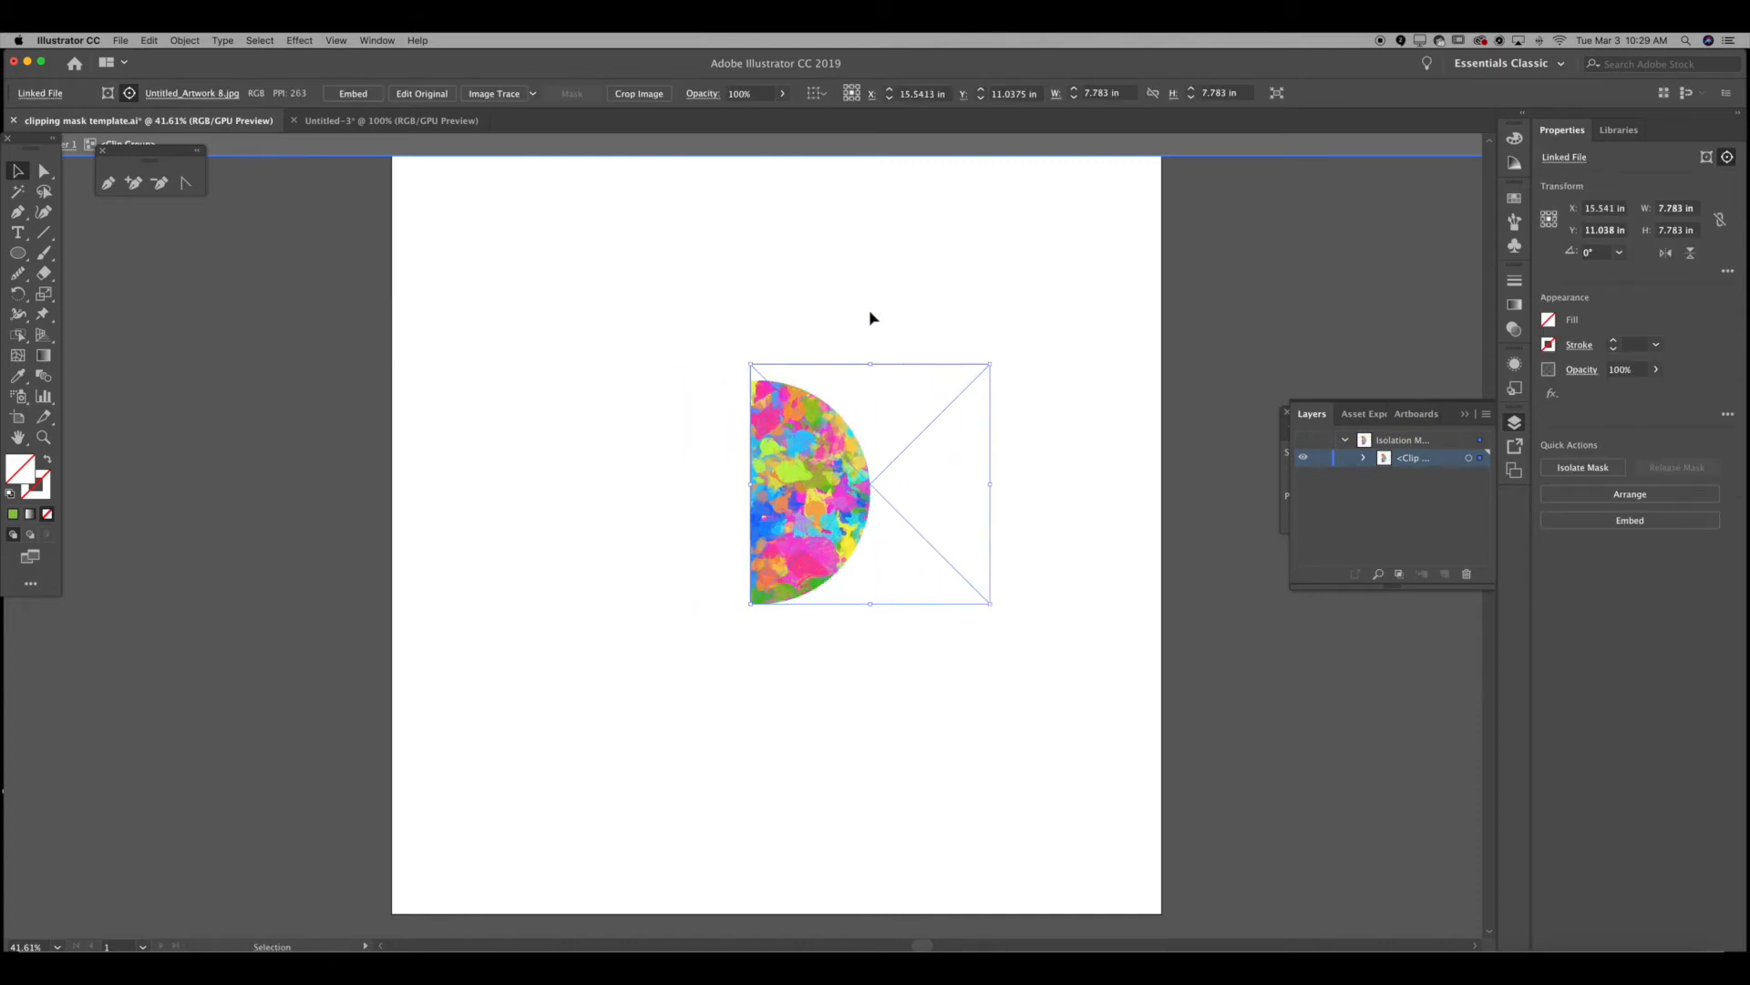
Step: Enlarge the pattern image to about 11.31 in square and reposition it to cover the whole circular mask
{"action": "double_click", "coordinate": [871, 316]}
{"action": "double_click", "coordinate": [816, 423]}
{"action": "double_click", "coordinate": [915, 387]}
{"action": "left_click_drag", "start_coordinate": [956, 394], "coordinate": [867, 390]}
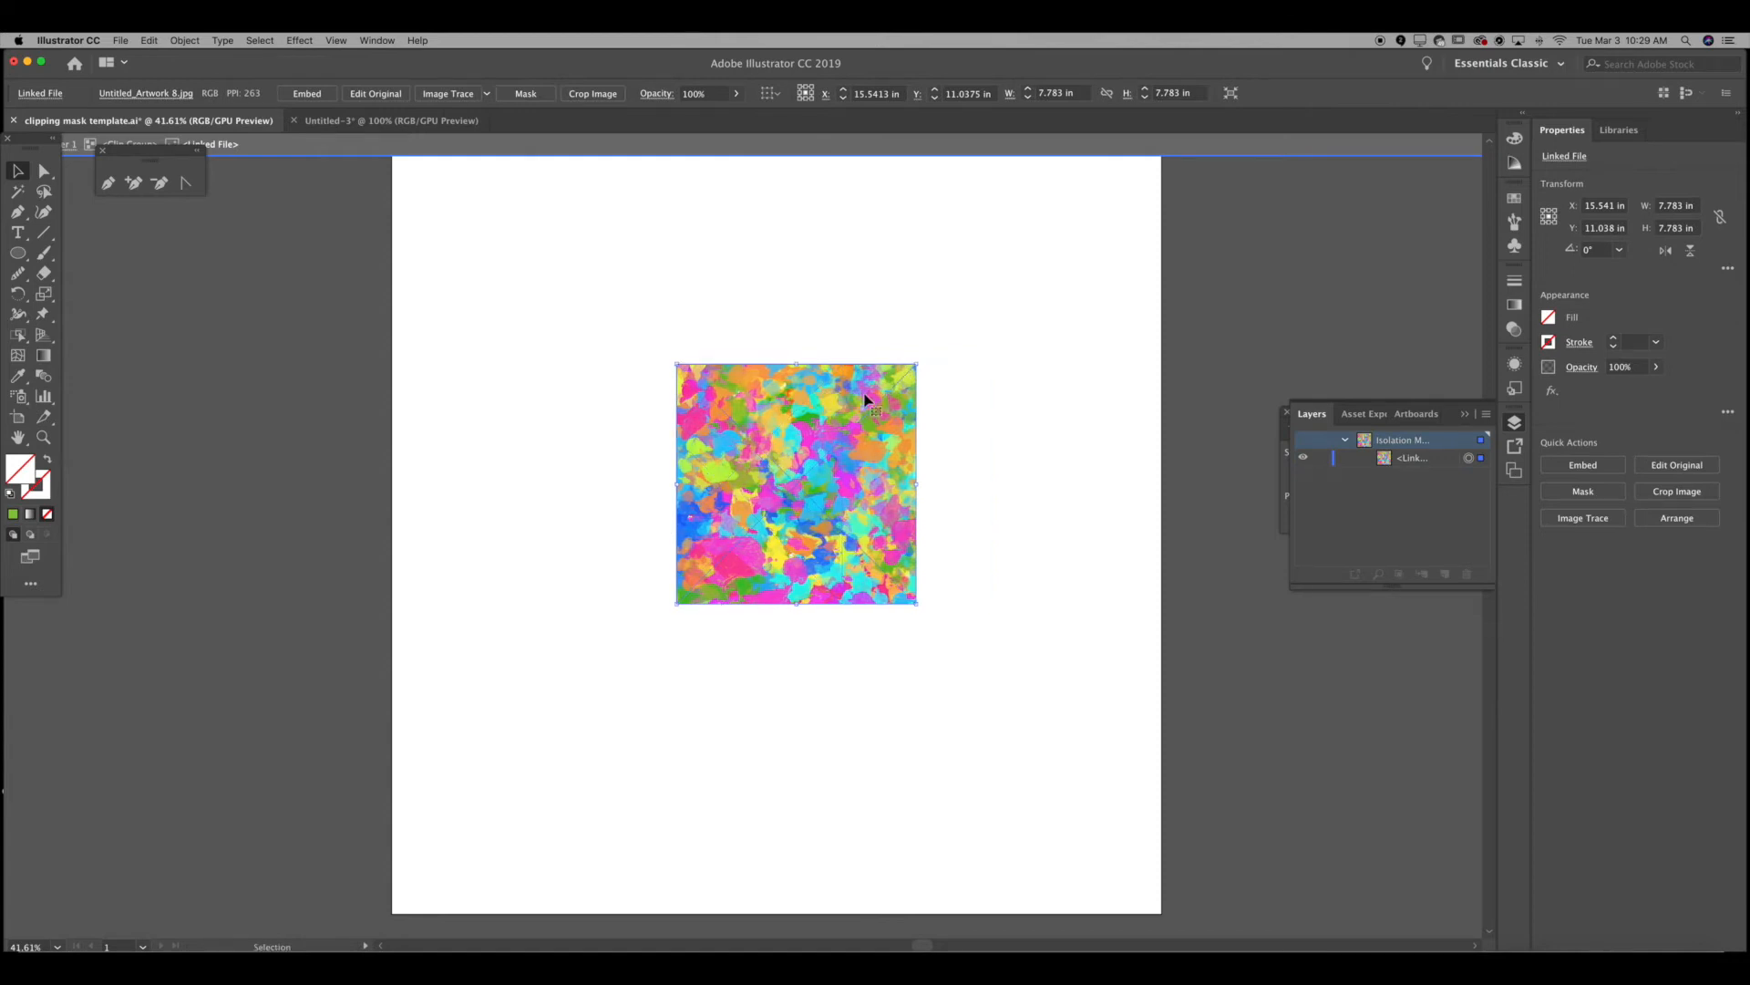
{"action": "double_click", "coordinate": [1059, 598]}
{"action": "left_click", "coordinate": [825, 512]}
{"action": "double_click", "coordinate": [737, 483]}
{"action": "left_click_drag", "start_coordinate": [927, 497], "coordinate": [854, 481]}
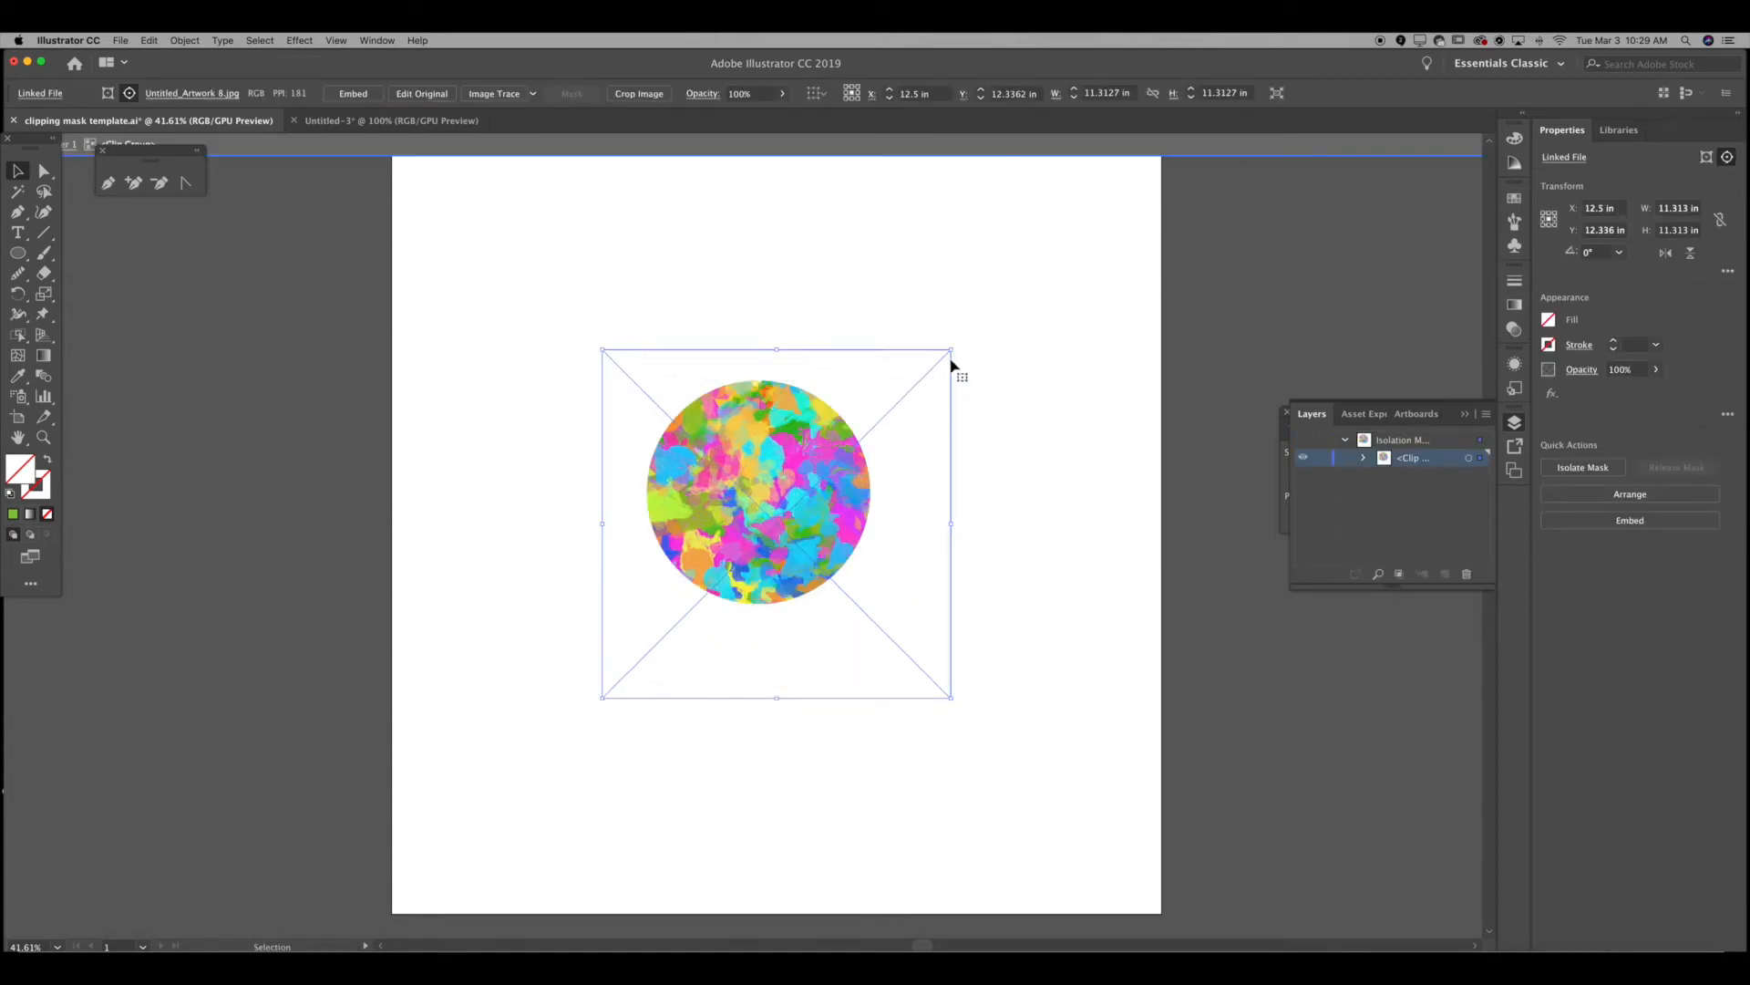
Step: Rotate the pattern image inside the circular mask by about 187°
{"action": "left_click_drag", "start_coordinate": [957, 345], "coordinate": [910, 695]}
{"action": "left_click_drag", "start_coordinate": [979, 371], "coordinate": [1000, 708]}
{"action": "left_click", "coordinate": [1033, 493]}
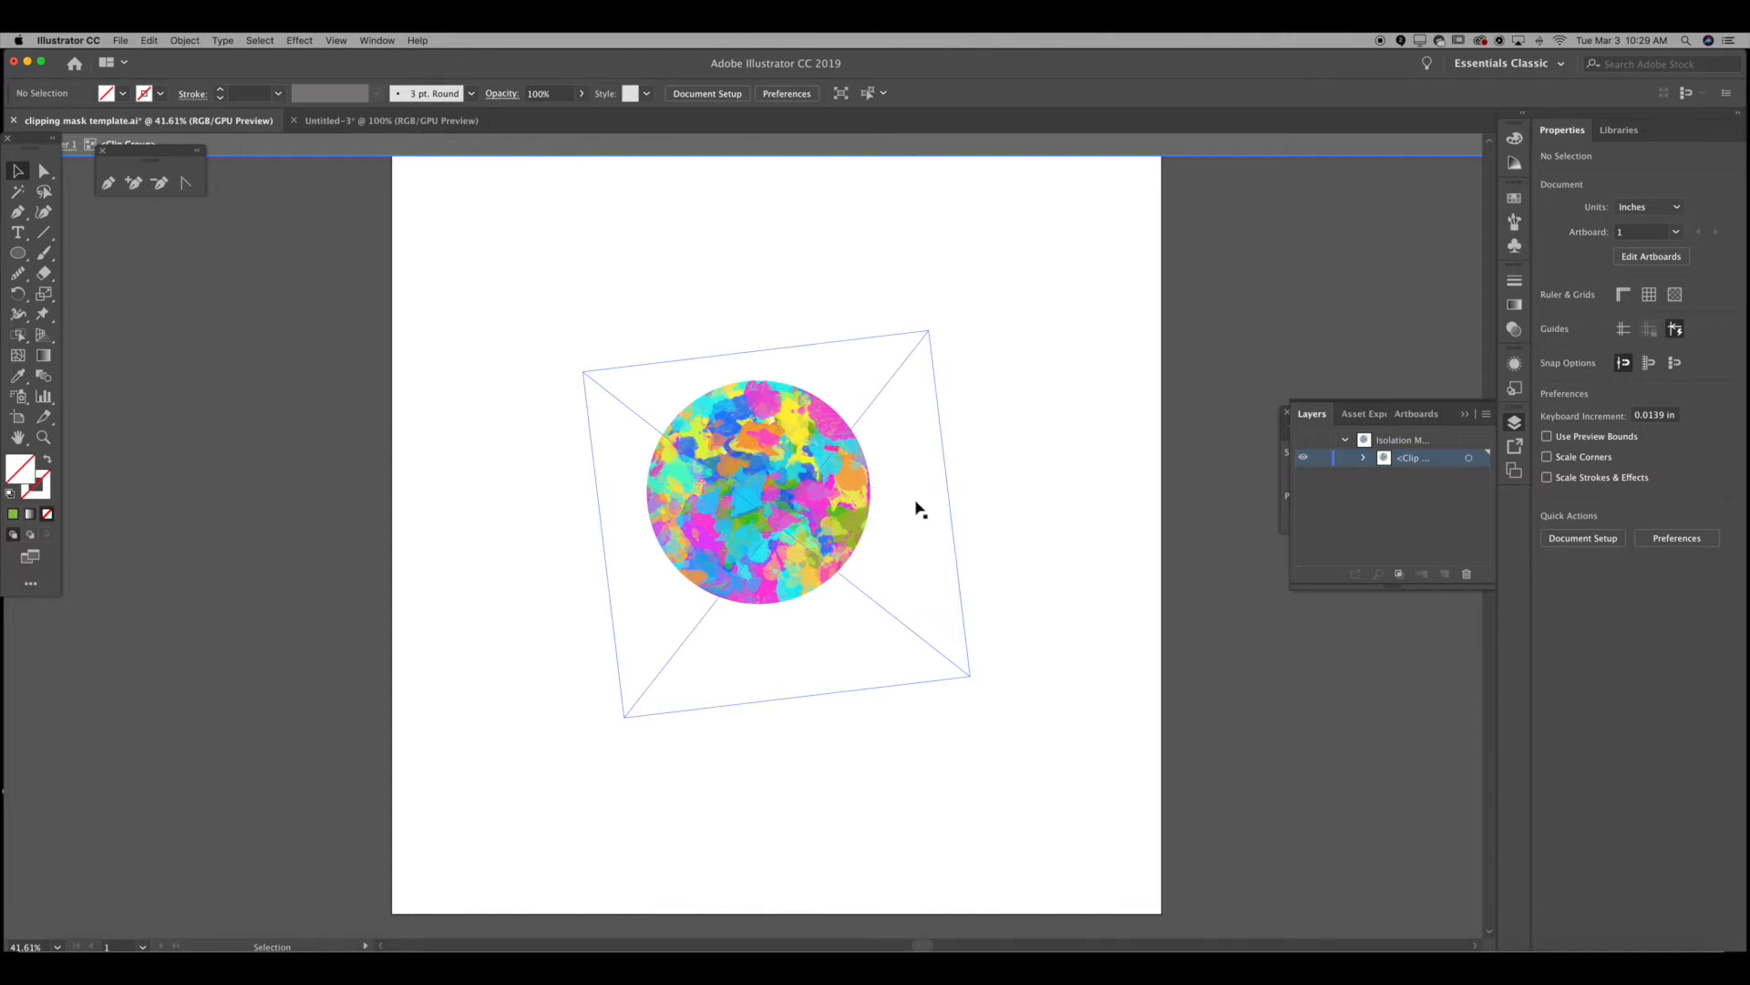
Step: Duplicate the masked circle and place the copy beside the artboard's upper right corner
{"action": "left_click", "coordinate": [668, 532]}
{"action": "key", "text": "super+c"}
{"action": "key", "text": "super+f"}
{"action": "left_click_drag", "start_coordinate": [731, 509], "coordinate": [1318, 300]}
{"action": "left_click", "coordinate": [931, 388]}
Step: Release the clipping mask on the original circle and move the freed pattern image left, clear of the circle
{"action": "left_click", "coordinate": [842, 381]}
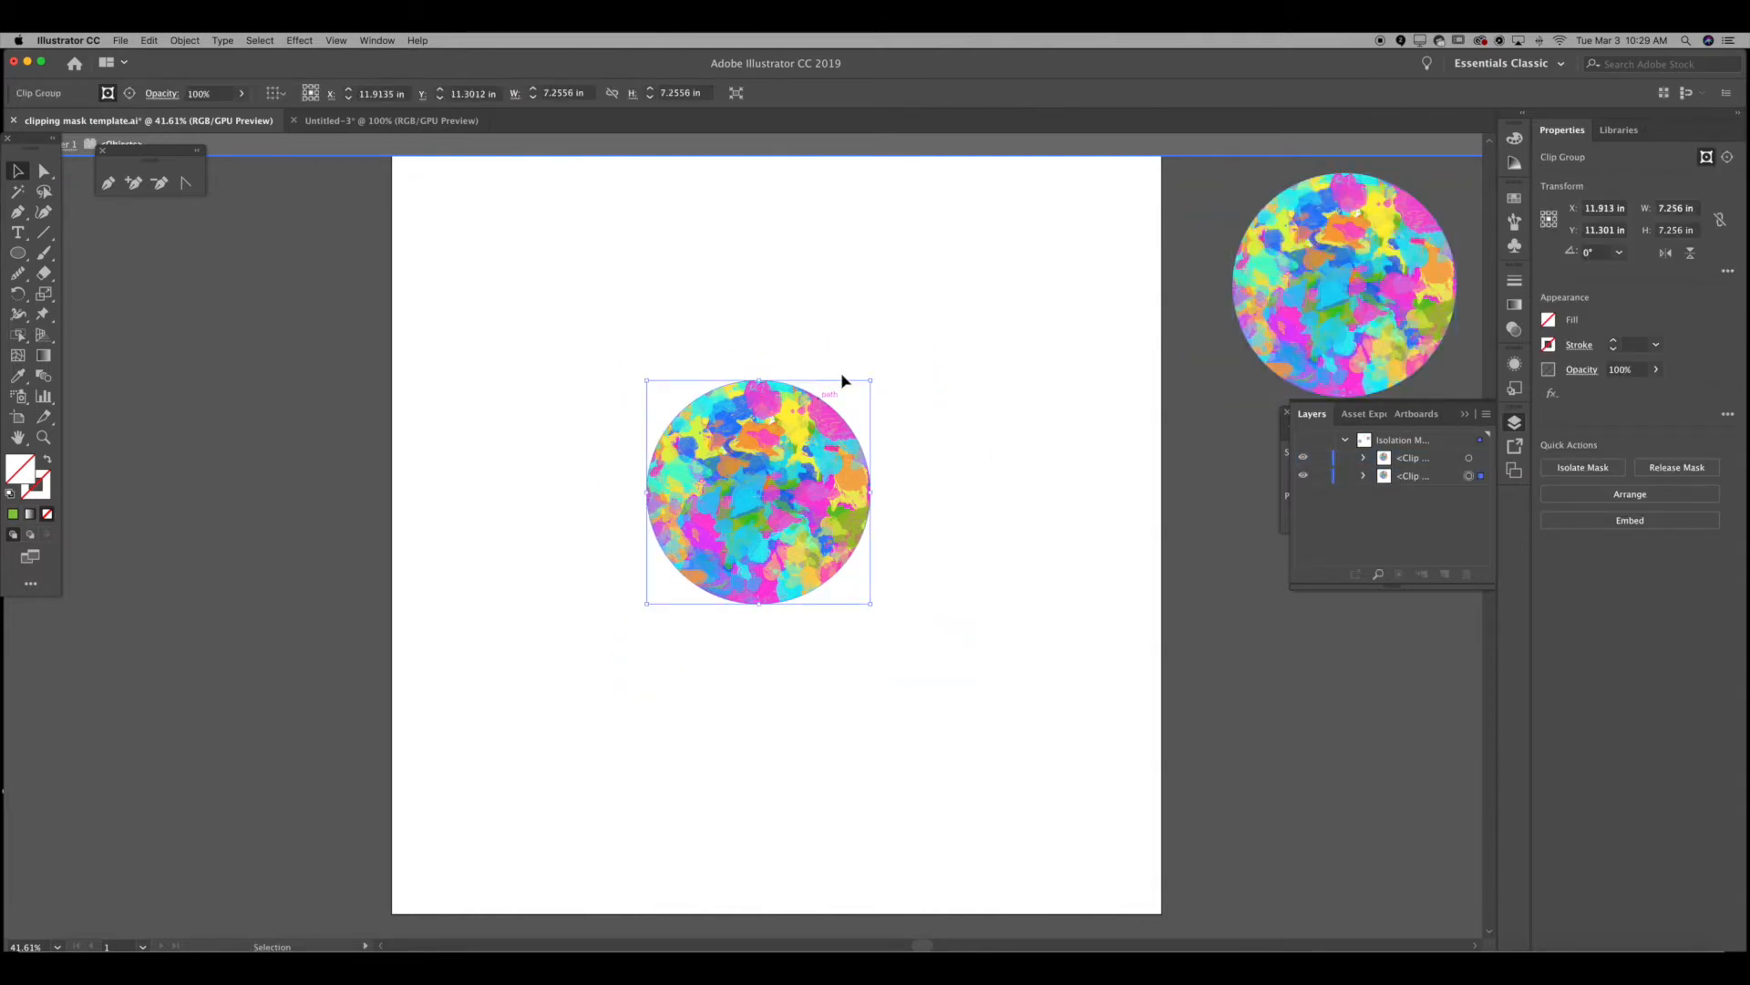
{"action": "right_click", "coordinate": [772, 462]}
{"action": "left_click", "coordinate": [831, 597]}
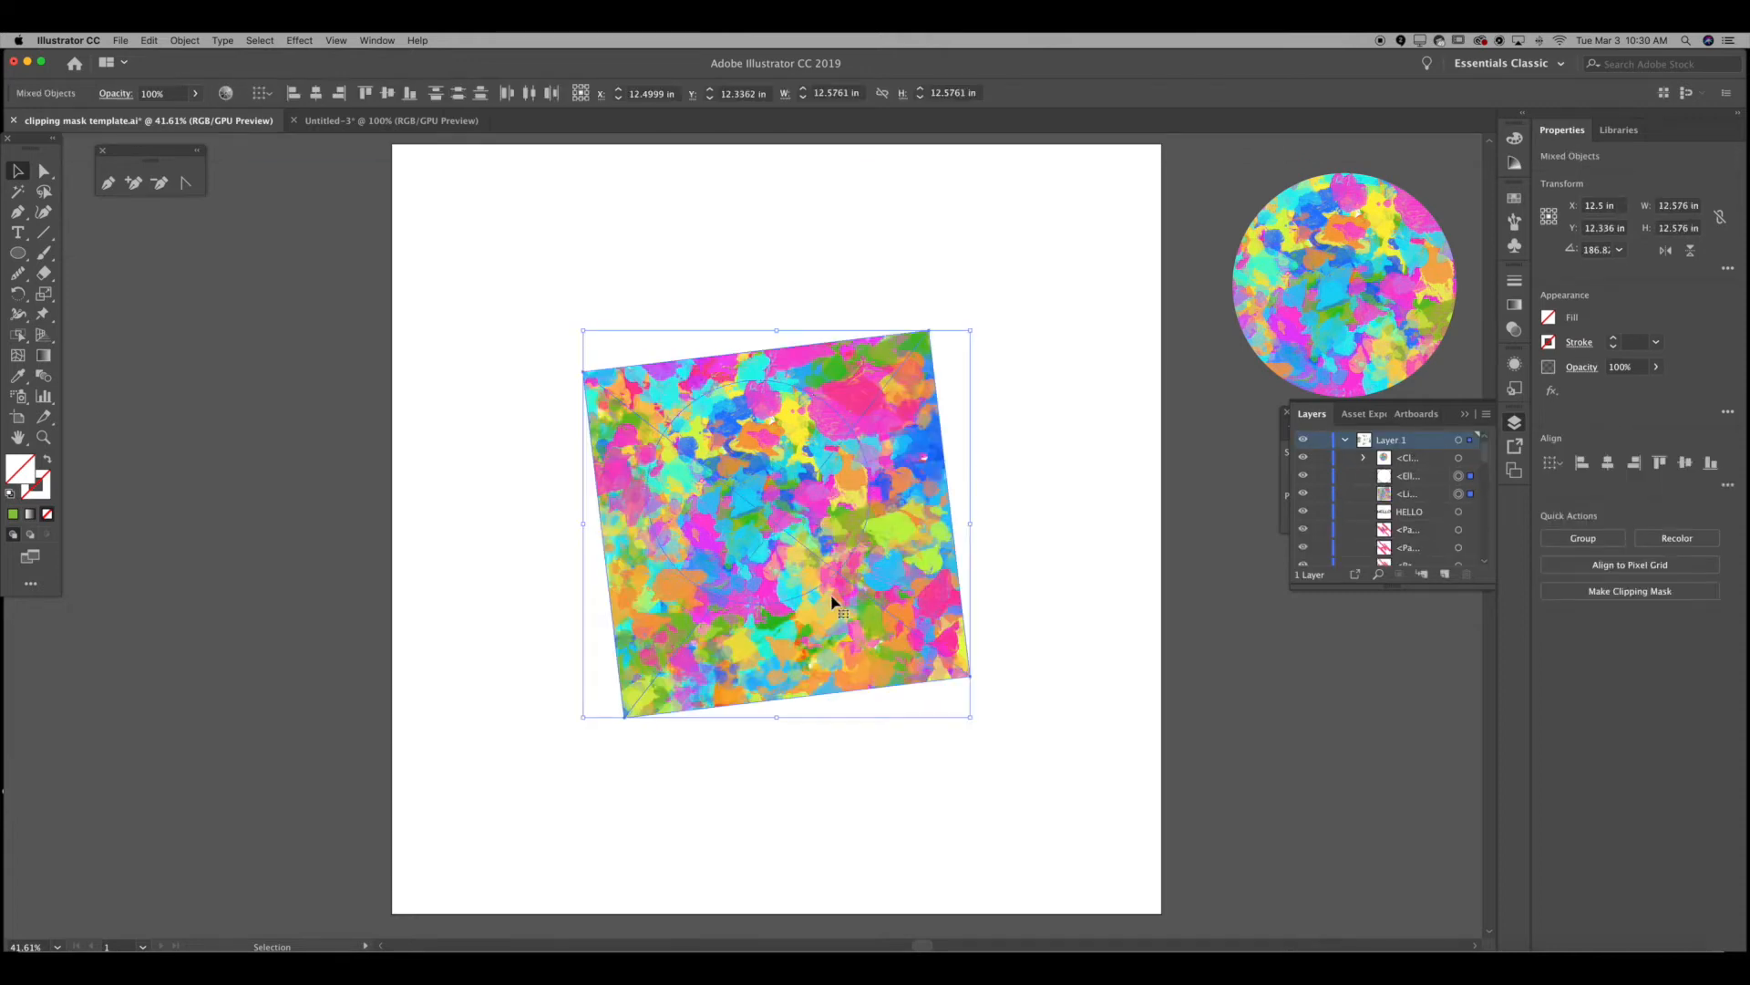
{"action": "left_click", "coordinate": [1015, 516]}
{"action": "left_click_drag", "start_coordinate": [932, 511], "coordinate": [524, 510]}
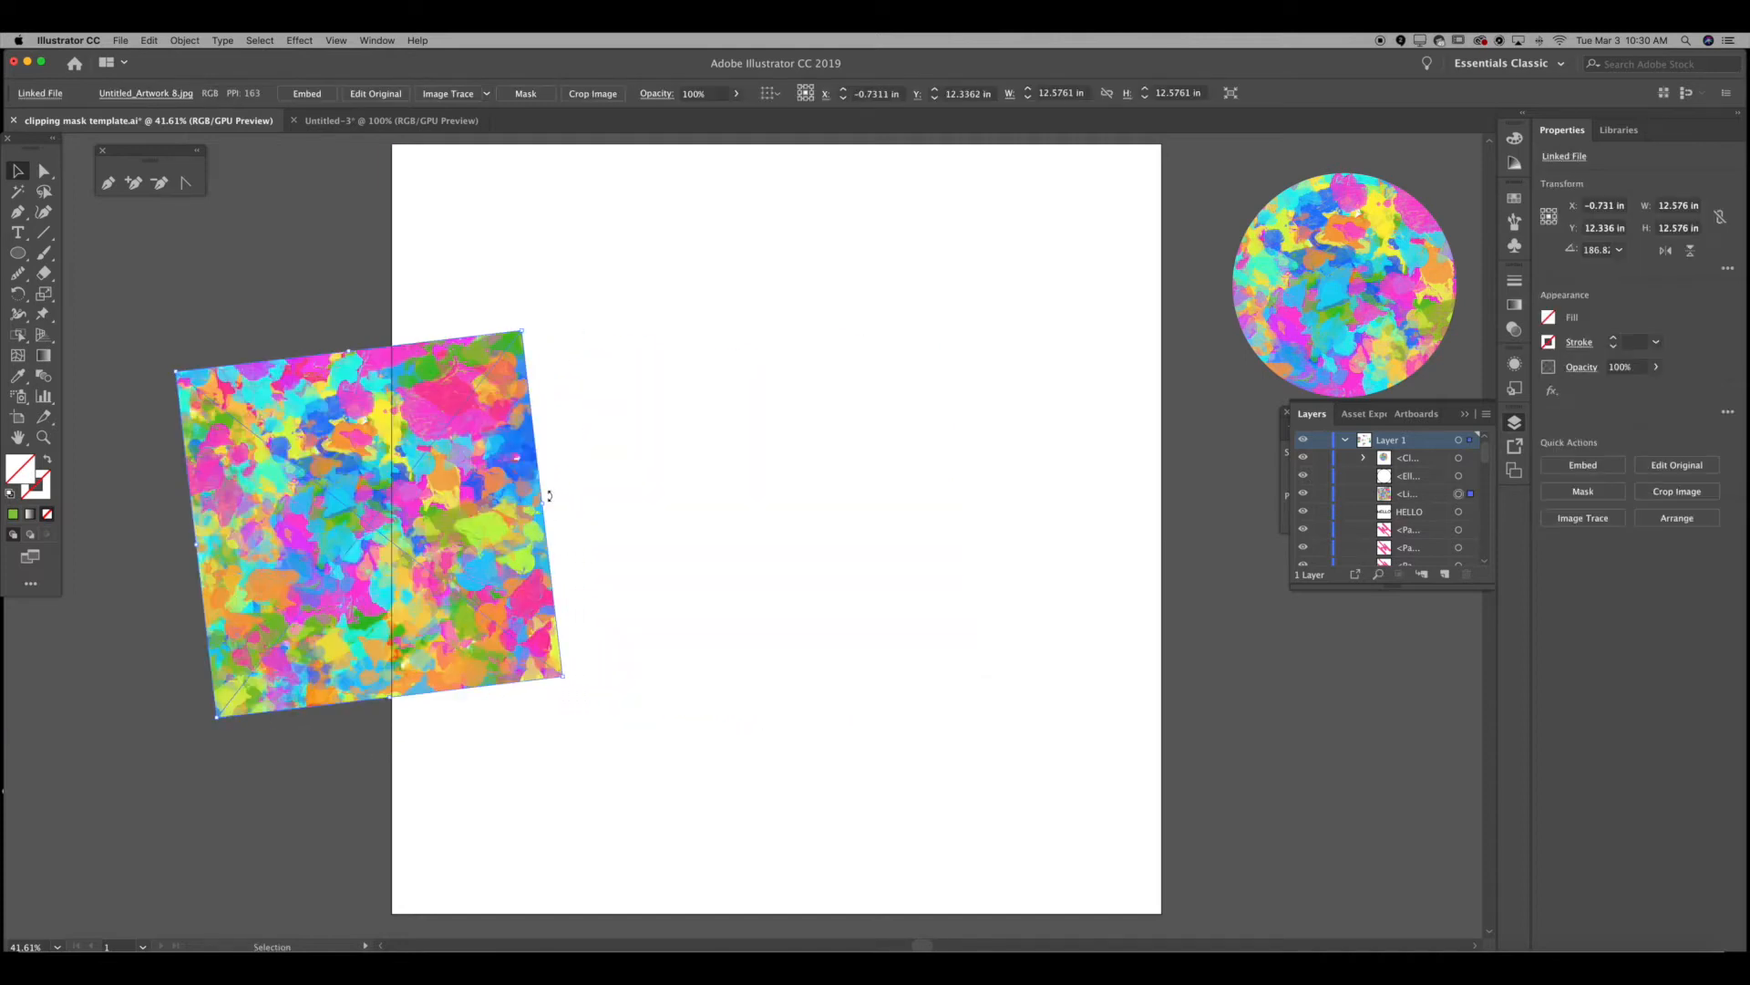
Step: Give the released, unfilled circle a green 8CC63F fill and a matching 1 pt stroke
{"action": "left_click_drag", "start_coordinate": [598, 371], "coordinate": [1000, 770]}
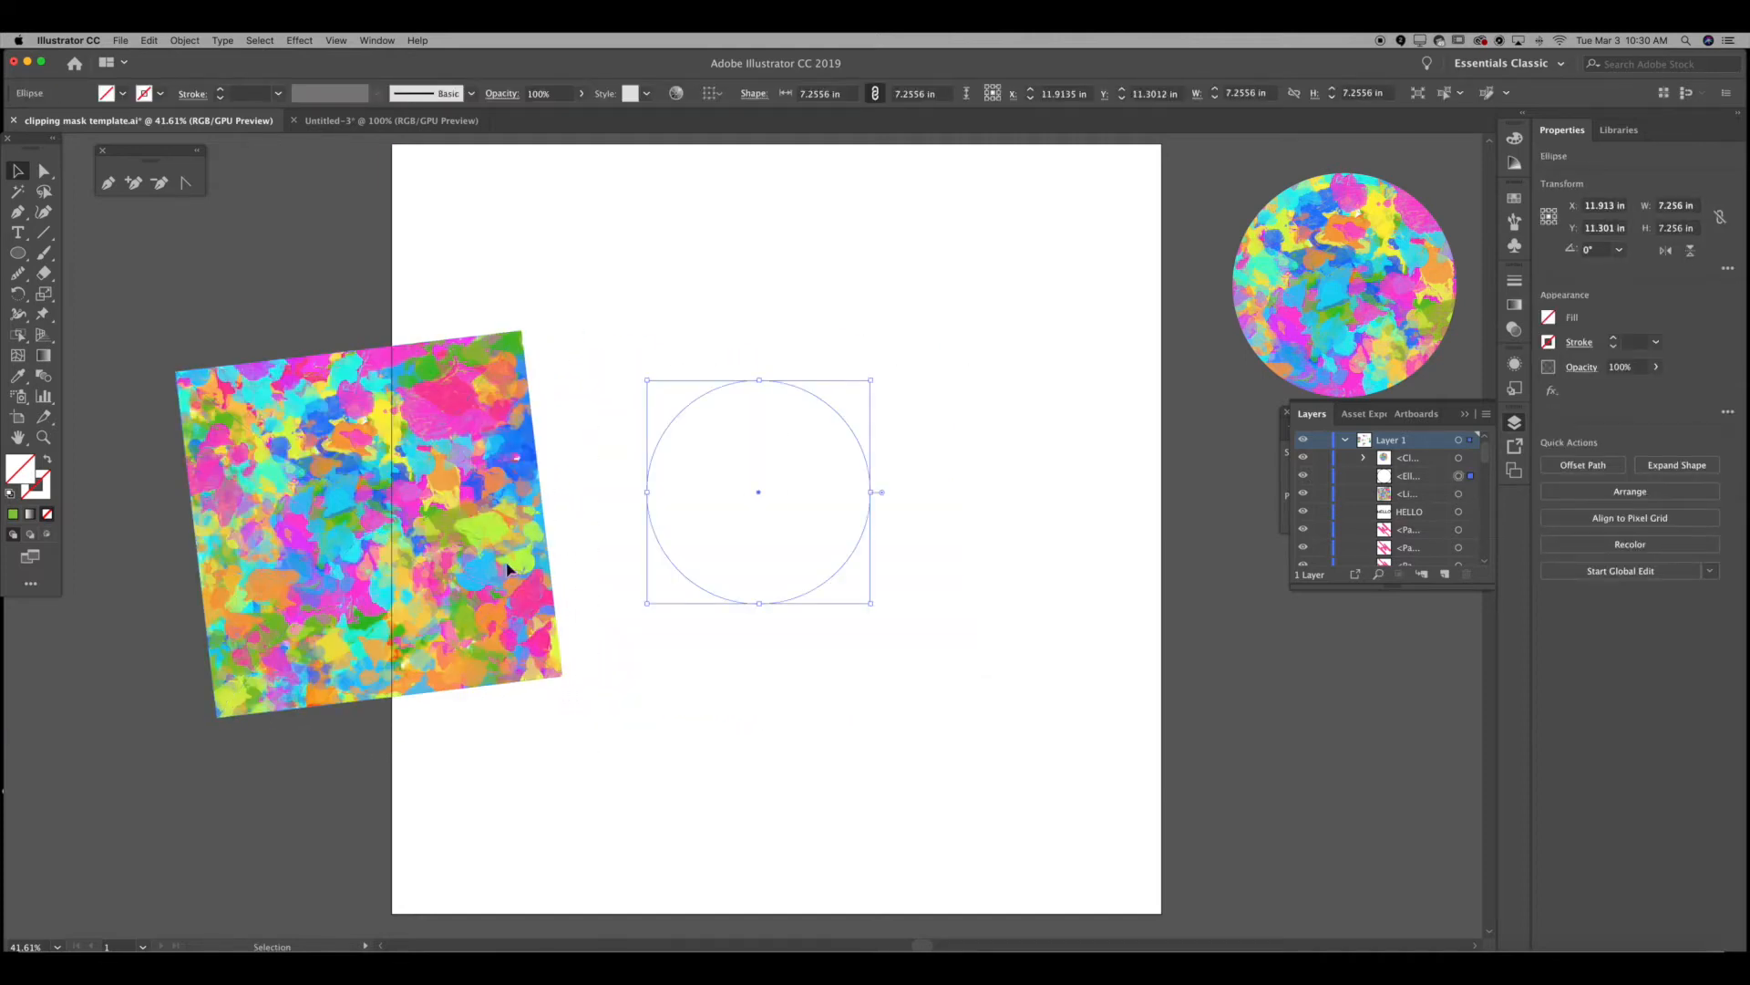
{"action": "left_click", "coordinate": [47, 498]}
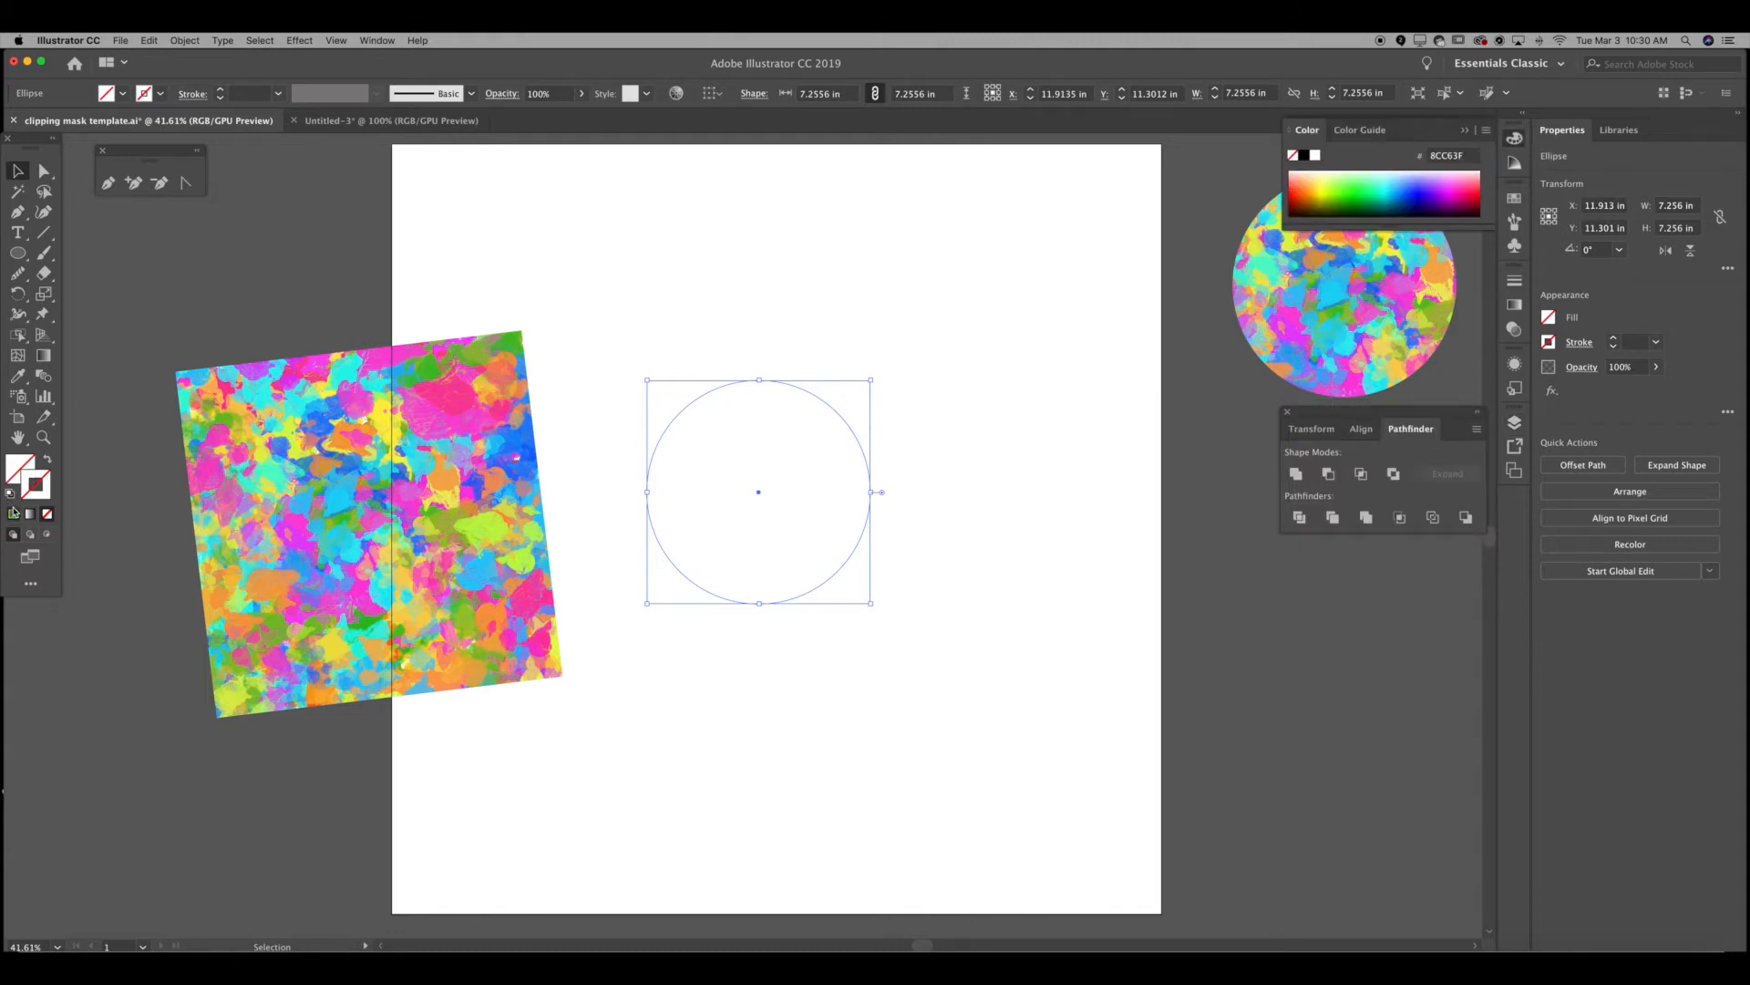
{"action": "left_click", "coordinate": [13, 513]}
{"action": "mouse_move", "coordinate": [594, 313]}
{"action": "left_mouse_down"}
{"action": "mouse_move", "coordinate": [1048, 651]}
{"action": "mouse_move", "coordinate": [951, 589]}
{"action": "mouse_move", "coordinate": [903, 628]}
{"action": "mouse_move", "coordinate": [688, 363]}
{"action": "left_mouse_up"}
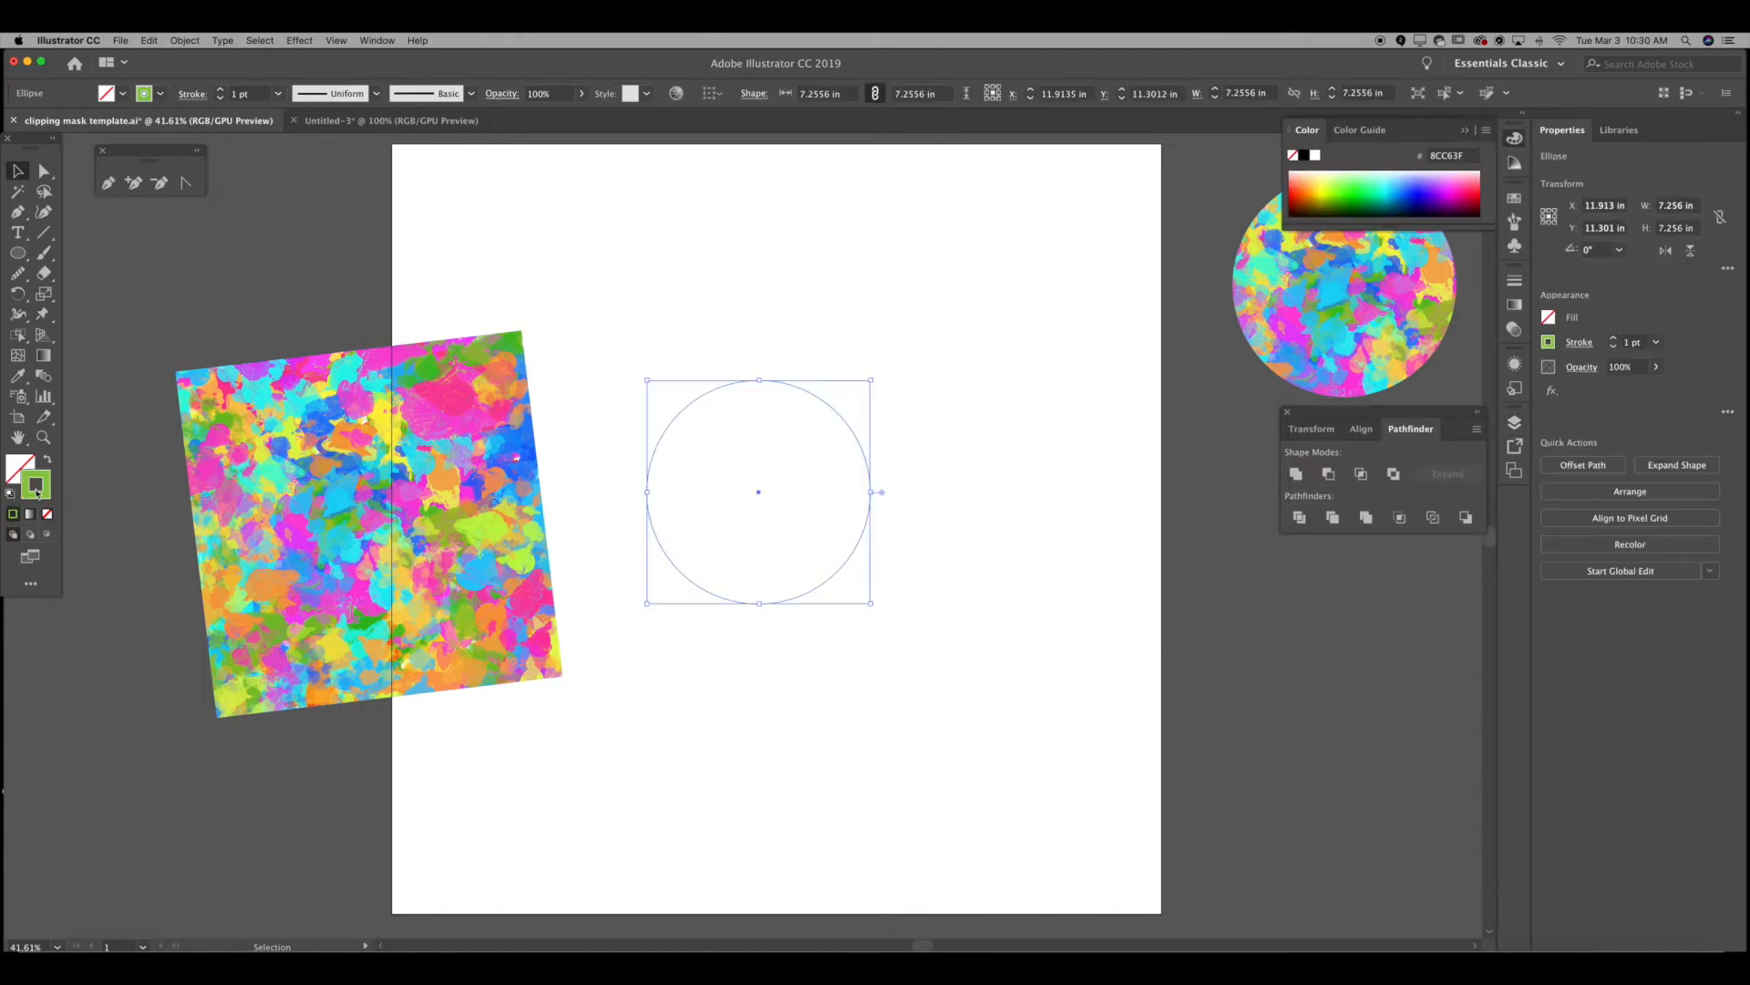
{"action": "left_click_drag", "start_coordinate": [37, 493], "coordinate": [20, 467]}
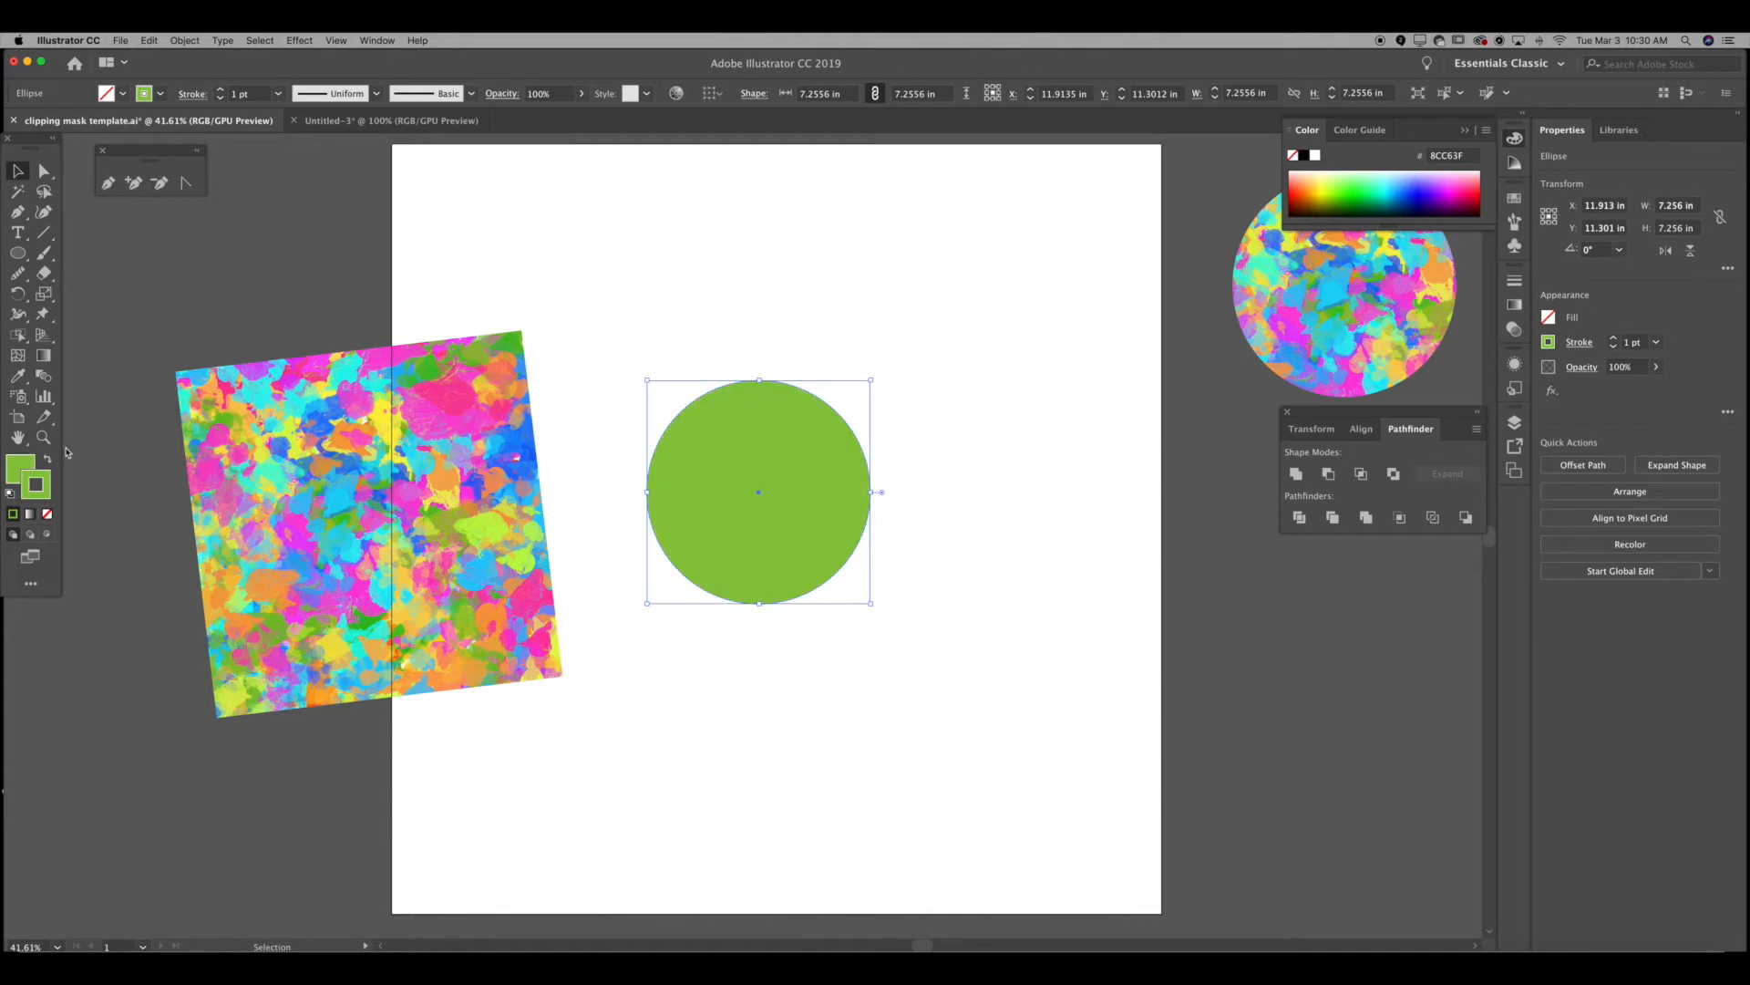
{"action": "left_click", "coordinate": [869, 665]}
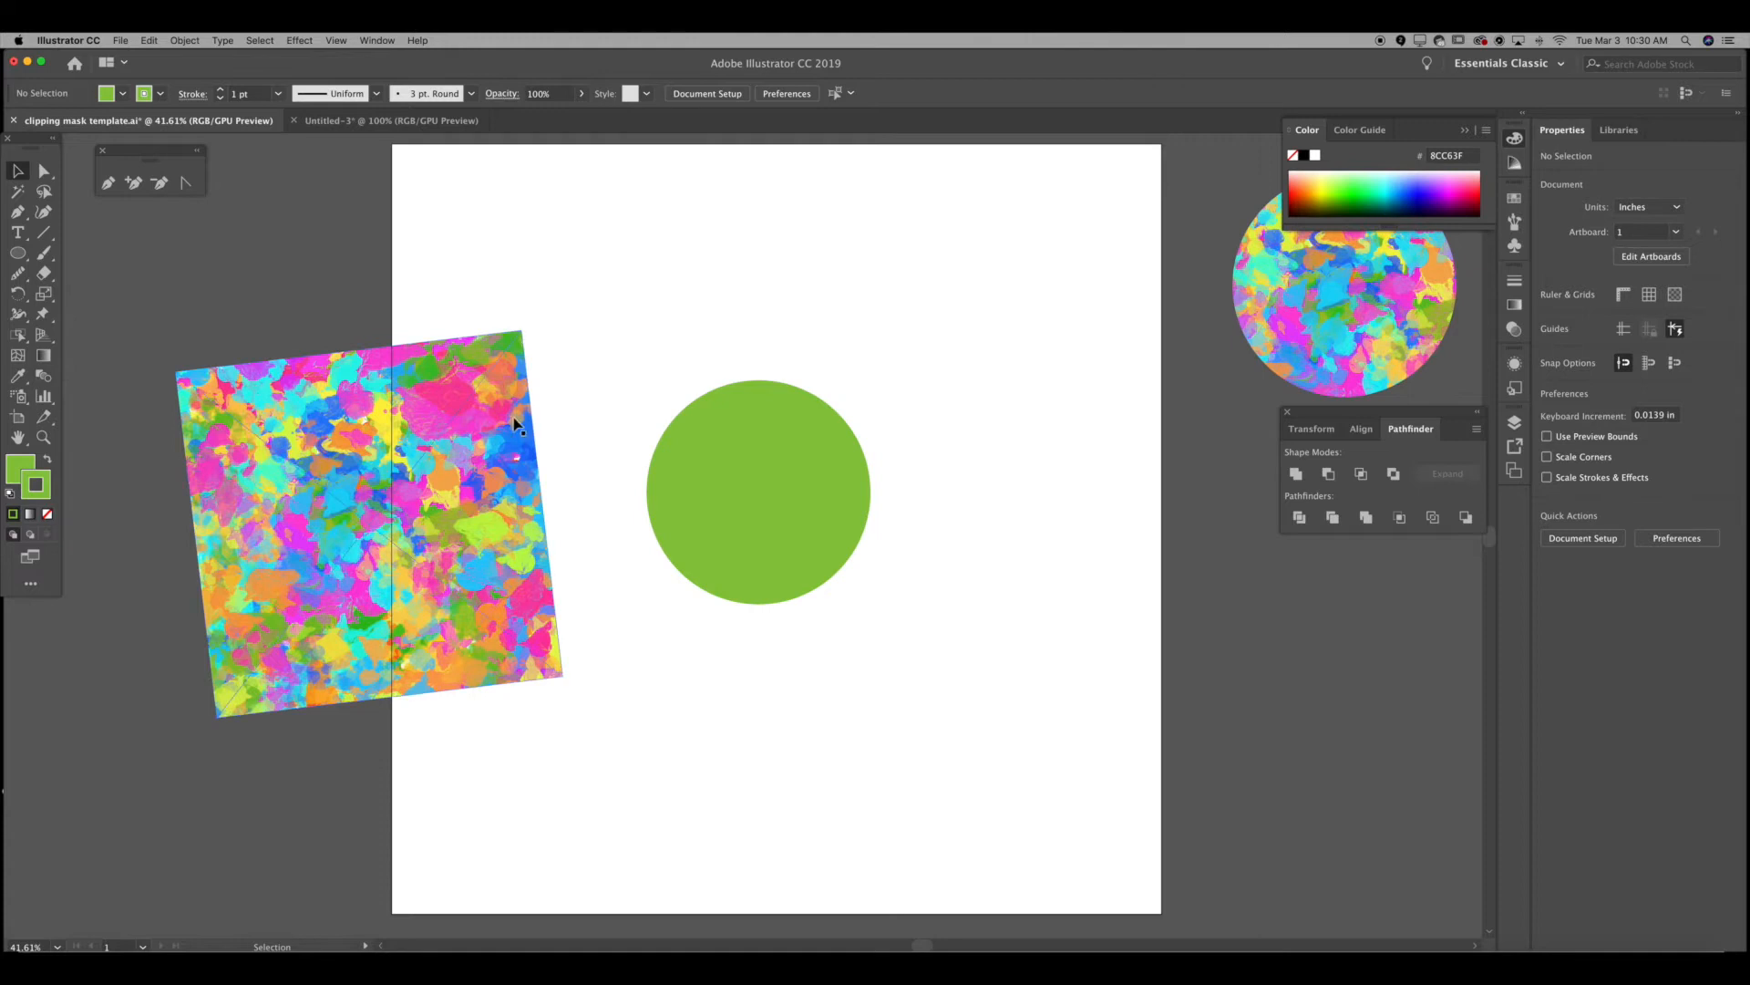
Step: Delete the released pattern image and the green circle from the artboard
{"action": "left_click_drag", "start_coordinate": [531, 420], "coordinate": [546, 405]}
{"action": "left_click_drag", "start_coordinate": [548, 317], "coordinate": [551, 320]}
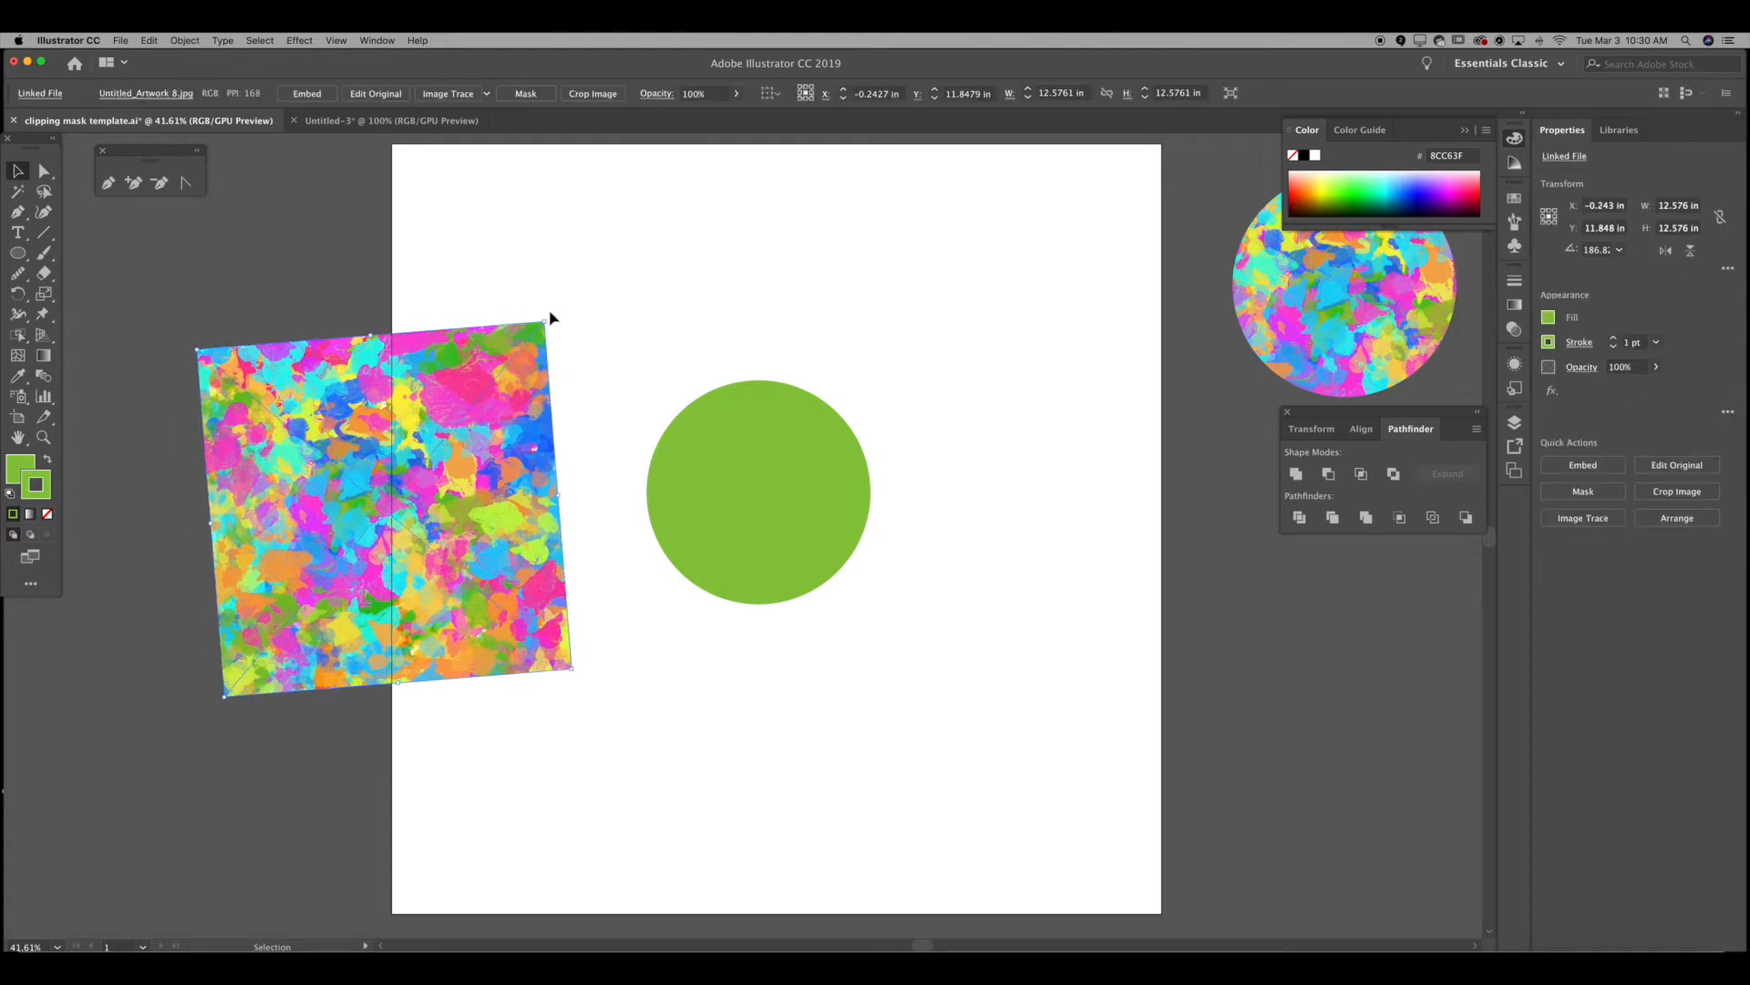
{"action": "key", "text": "super+minus"}
{"action": "key", "text": "super+minus"}
{"action": "key", "text": "super+minus"}
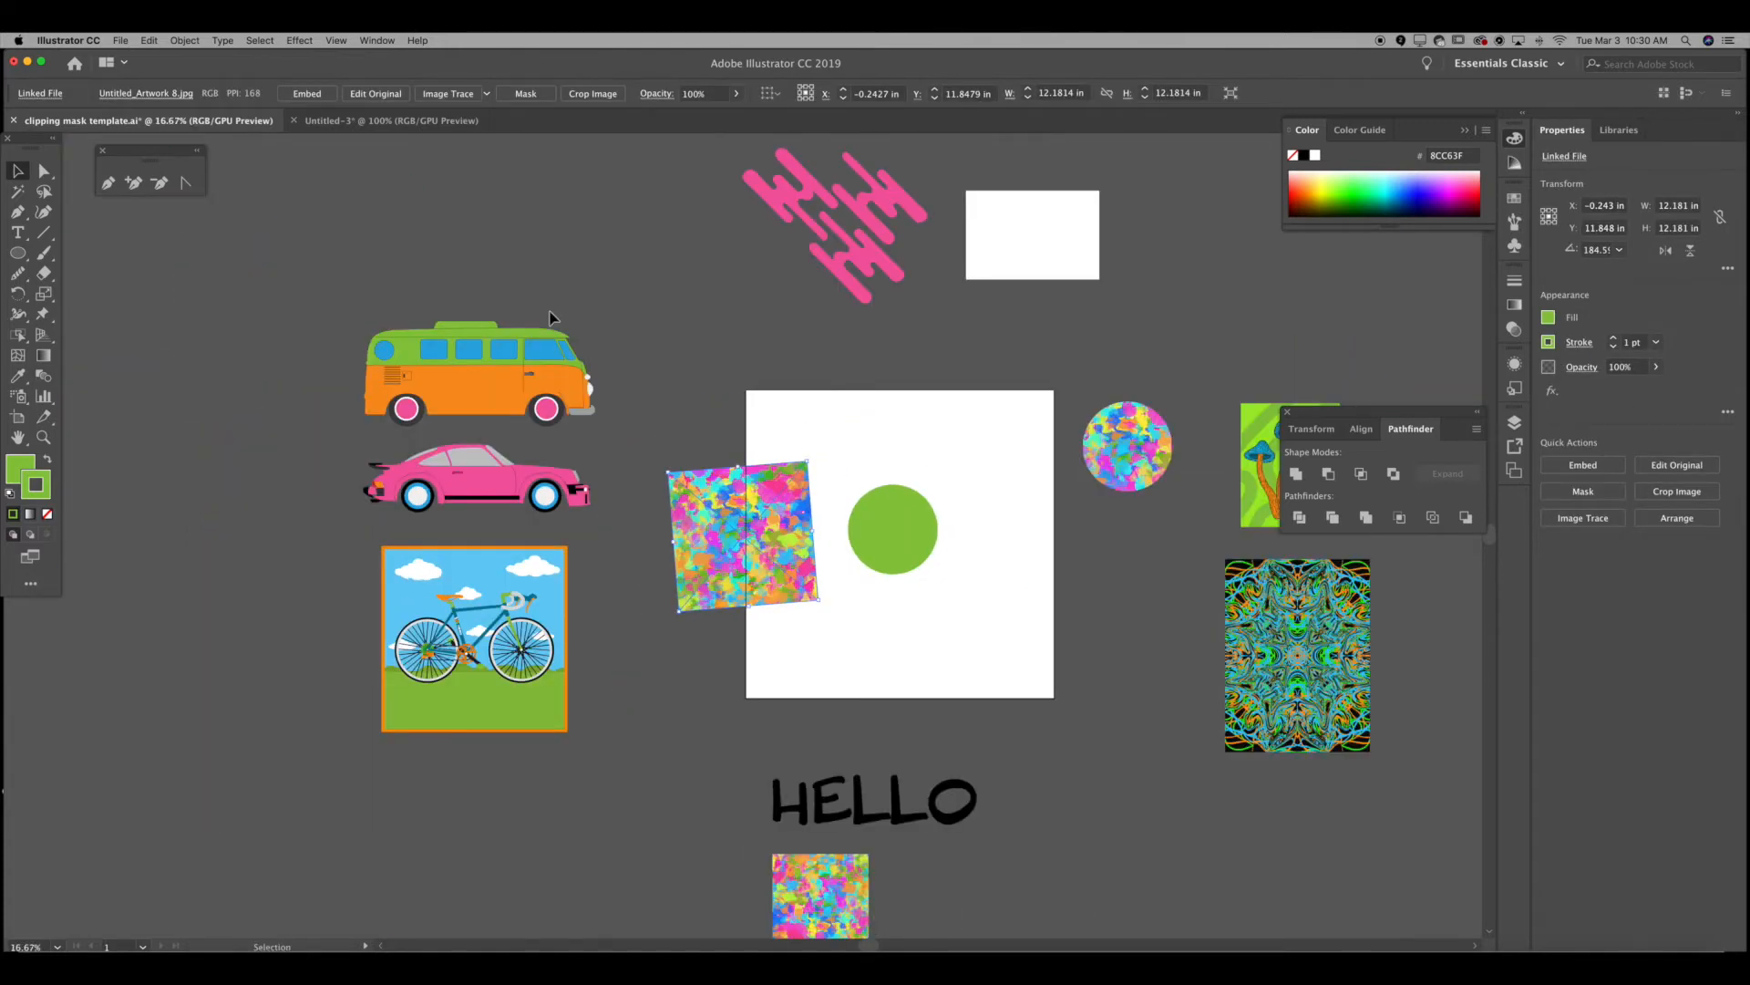
{"action": "left_click_drag", "start_coordinate": [551, 311], "coordinate": [375, 203]}
{"action": "left_click", "coordinate": [727, 443], "text": "shift"}
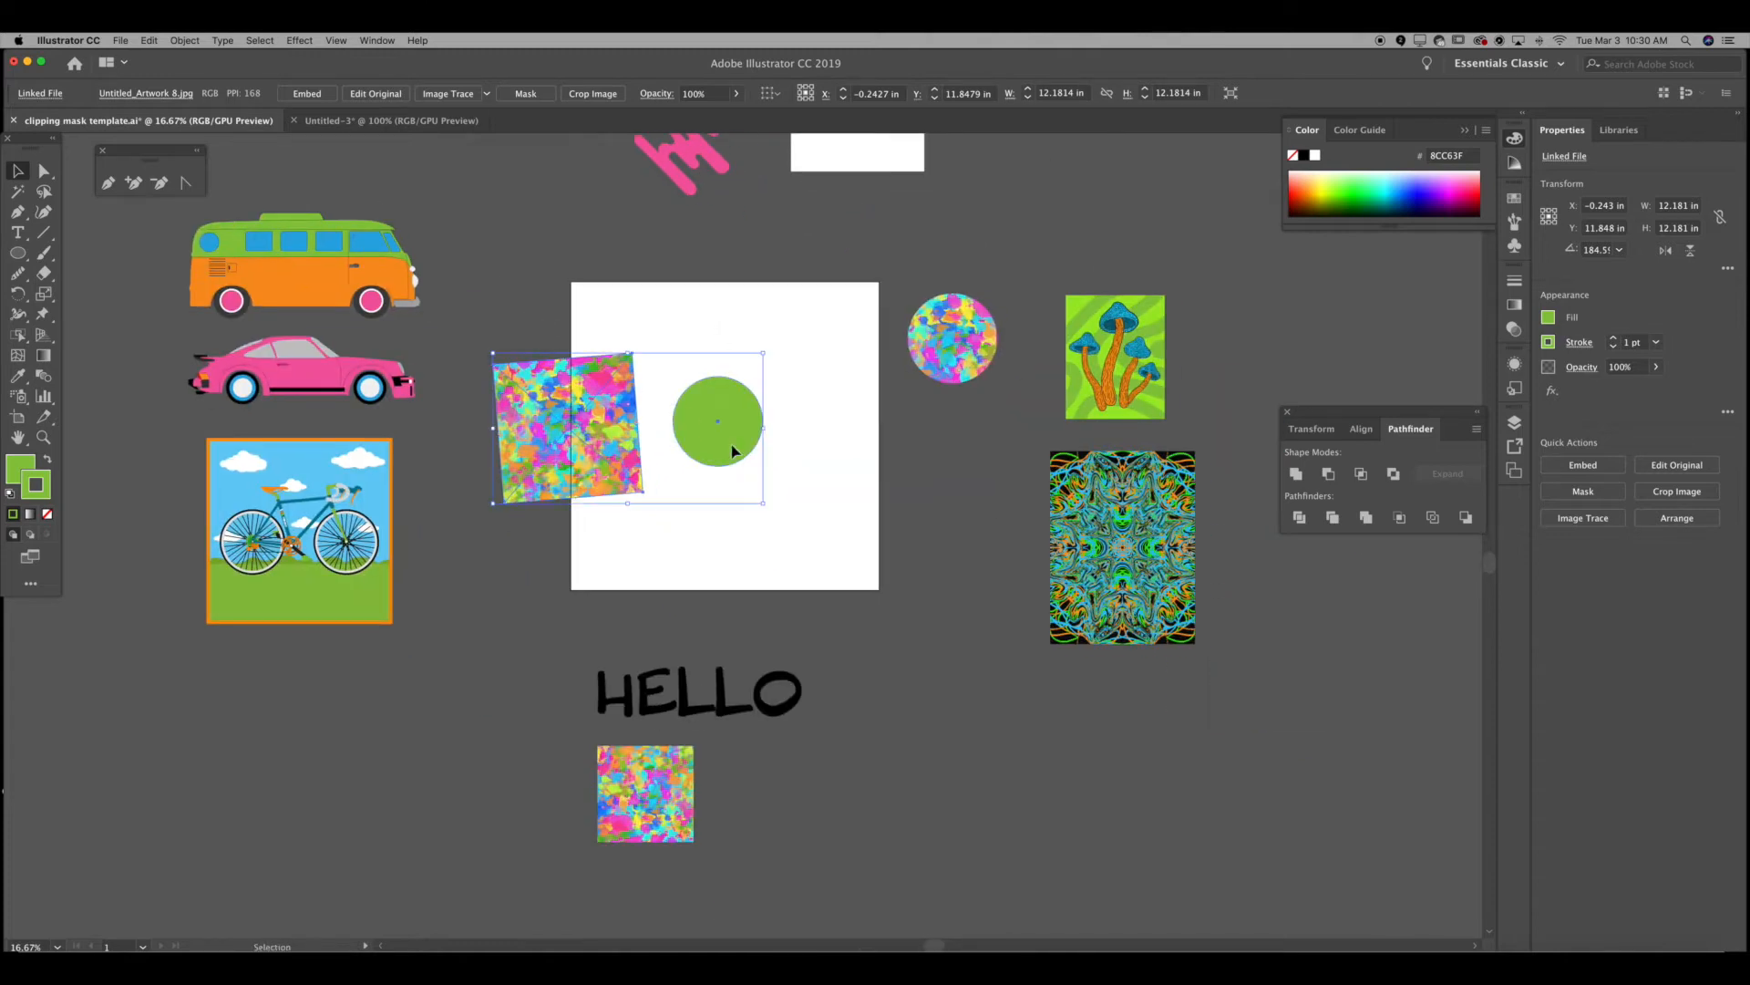
{"action": "key", "text": "Delete"}
Step: Move the HELLO text and the square paint-pattern image onto the artboard, with the image below the text
{"action": "left_click_drag", "start_coordinate": [709, 695], "coordinate": [733, 425]}
{"action": "left_click_drag", "start_coordinate": [662, 783], "coordinate": [684, 521]}
{"action": "key", "text": "super+equal"}
{"action": "key", "text": "super+equal"}
{"action": "key", "text": "super+equal"}
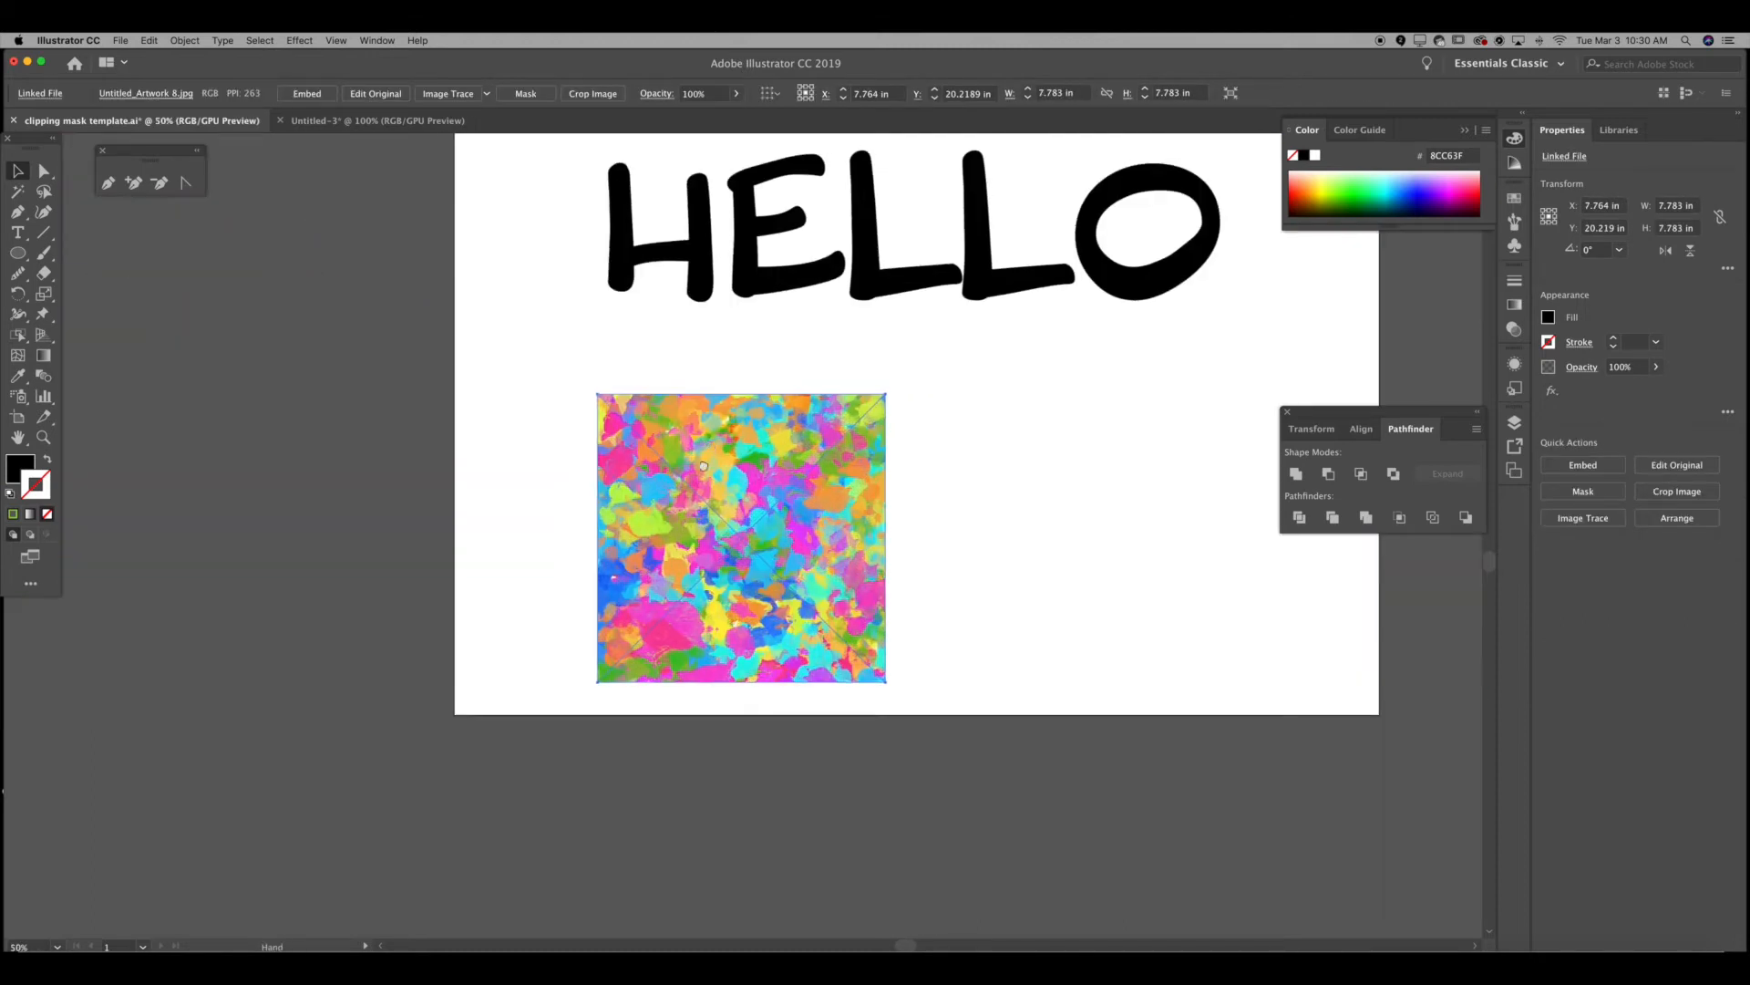
Step: Preview other fonts on the HELLO text, such as Apple Chancery, and keep Blambot Pro BB
{"action": "left_click_drag", "start_coordinate": [712, 443], "coordinate": [596, 599]}
{"action": "left_click", "coordinate": [669, 432]}
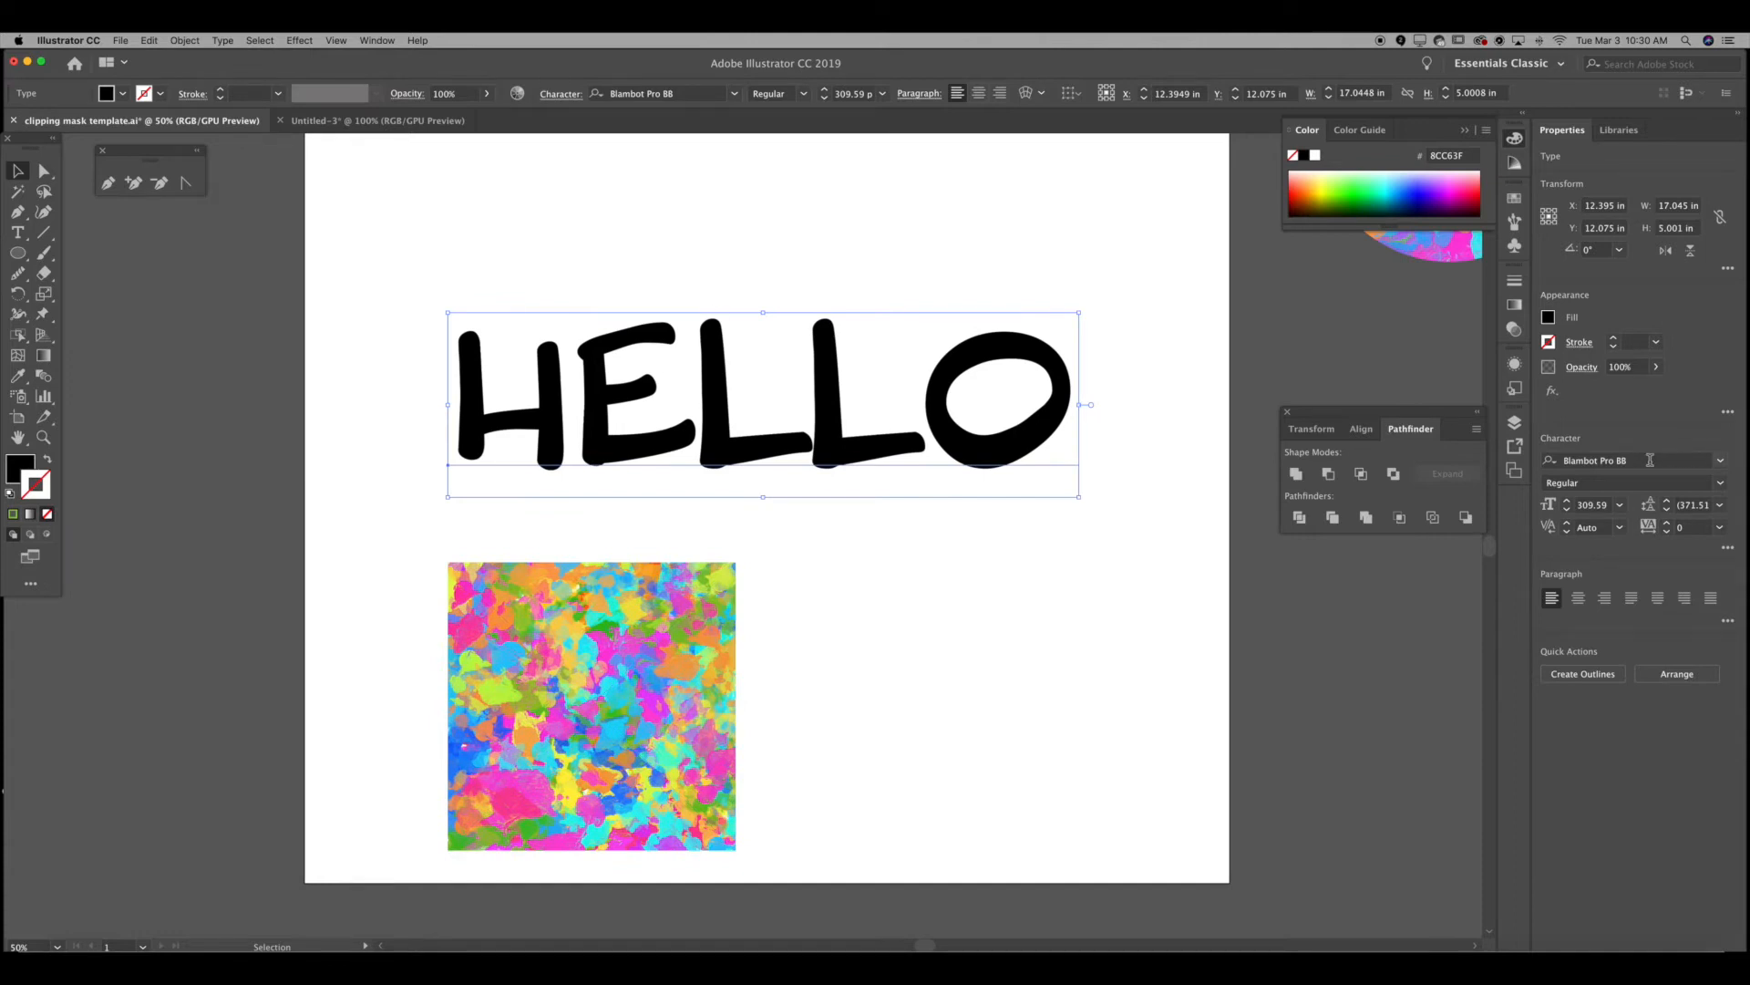
{"action": "left_click", "coordinate": [1721, 462]}
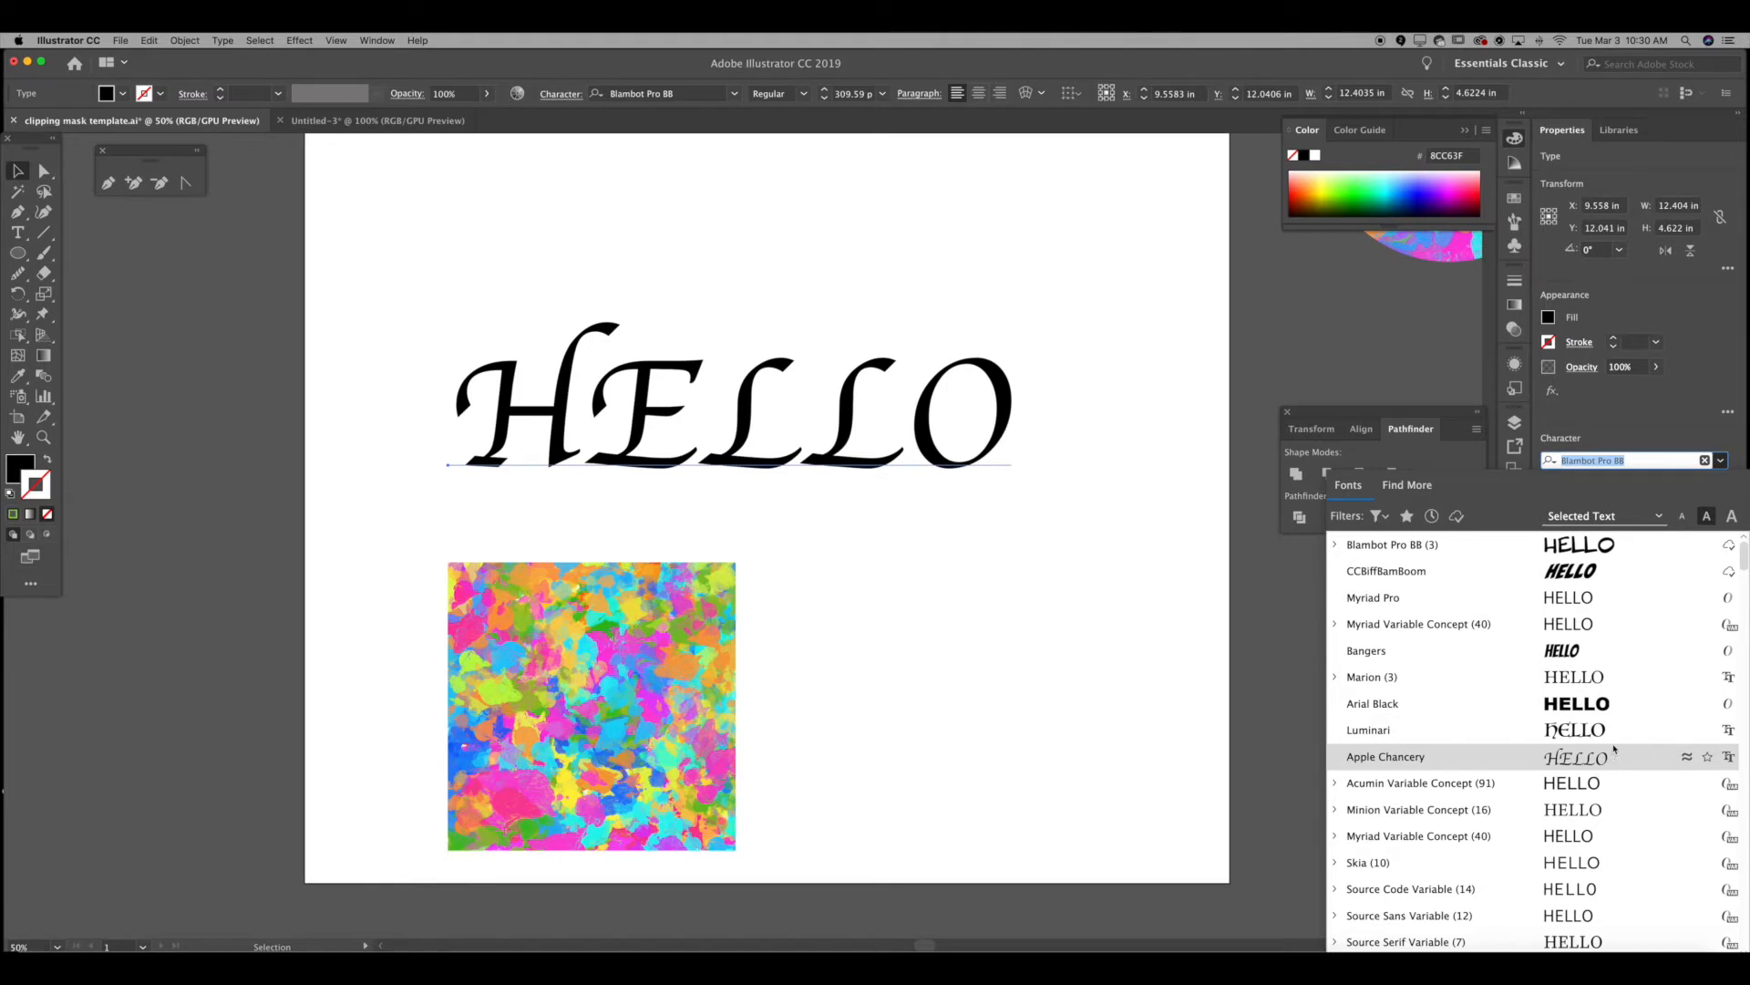
{"action": "left_click", "coordinate": [1613, 553]}
Step: Enlarge the paint-pattern image proportionally to about 17.1 in square and position it behind the whole HELLO text
{"action": "left_click", "coordinate": [645, 614]}
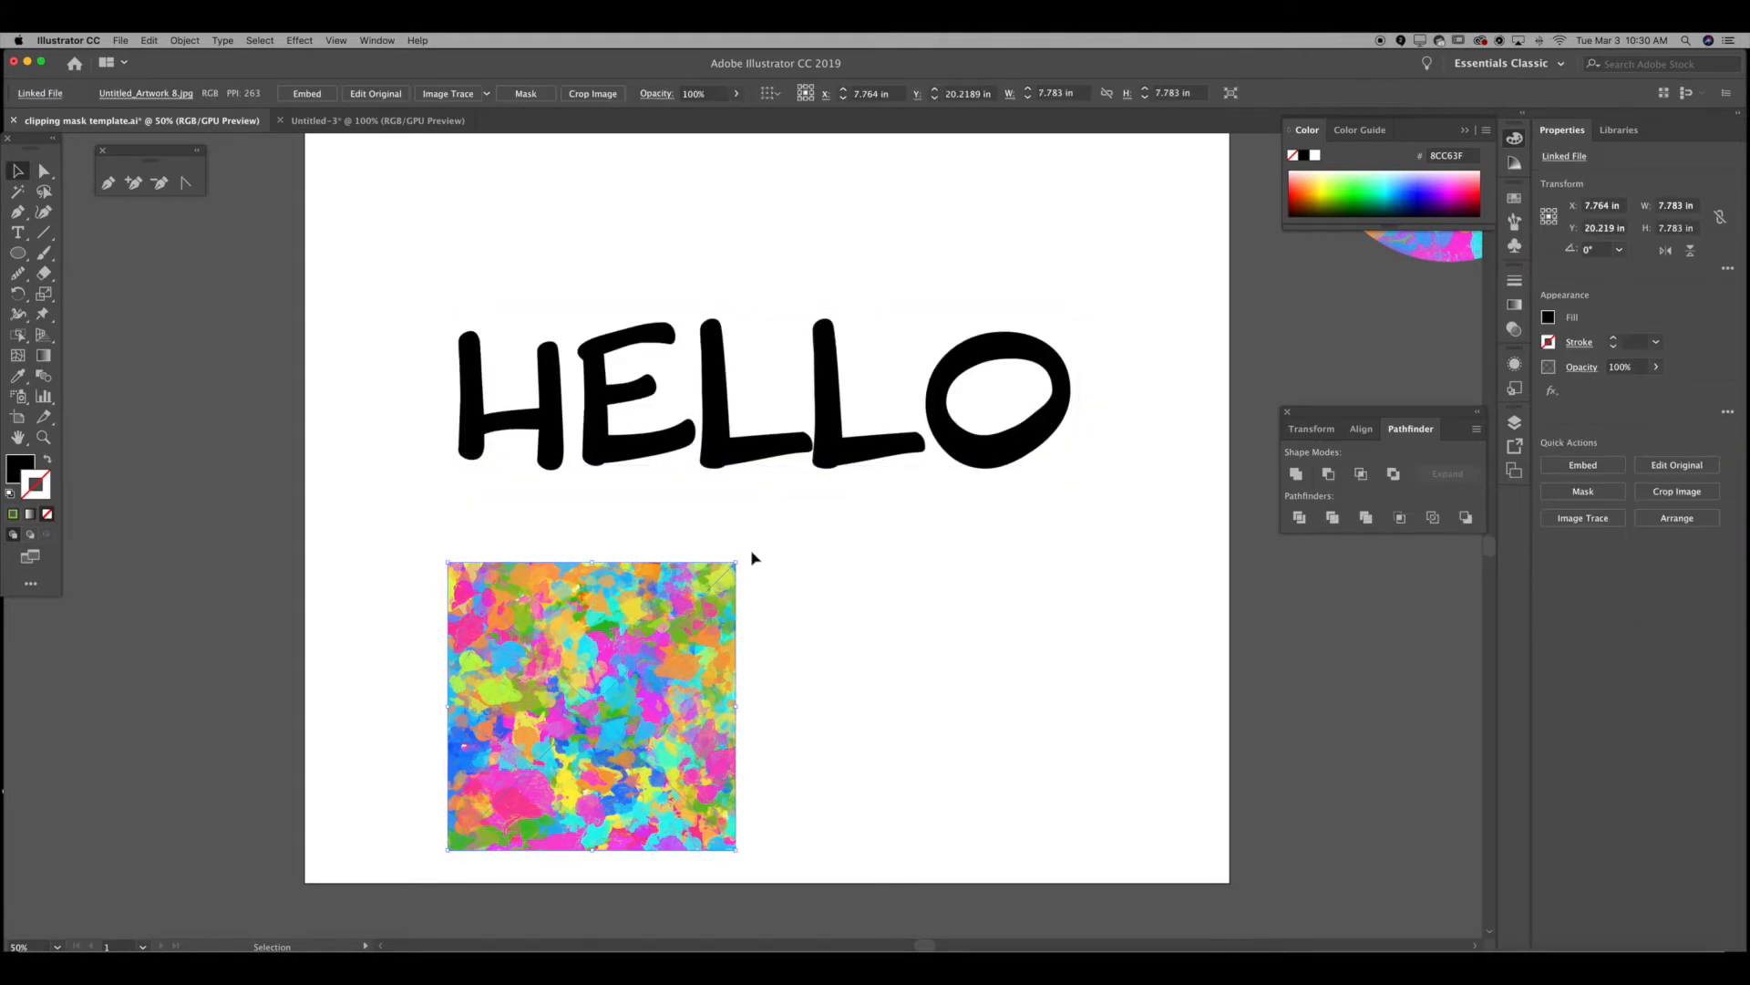
{"action": "left_click_drag", "start_coordinate": [738, 560], "coordinate": [1098, 258]}
{"action": "left_click_drag", "start_coordinate": [924, 600], "coordinate": [934, 549]}
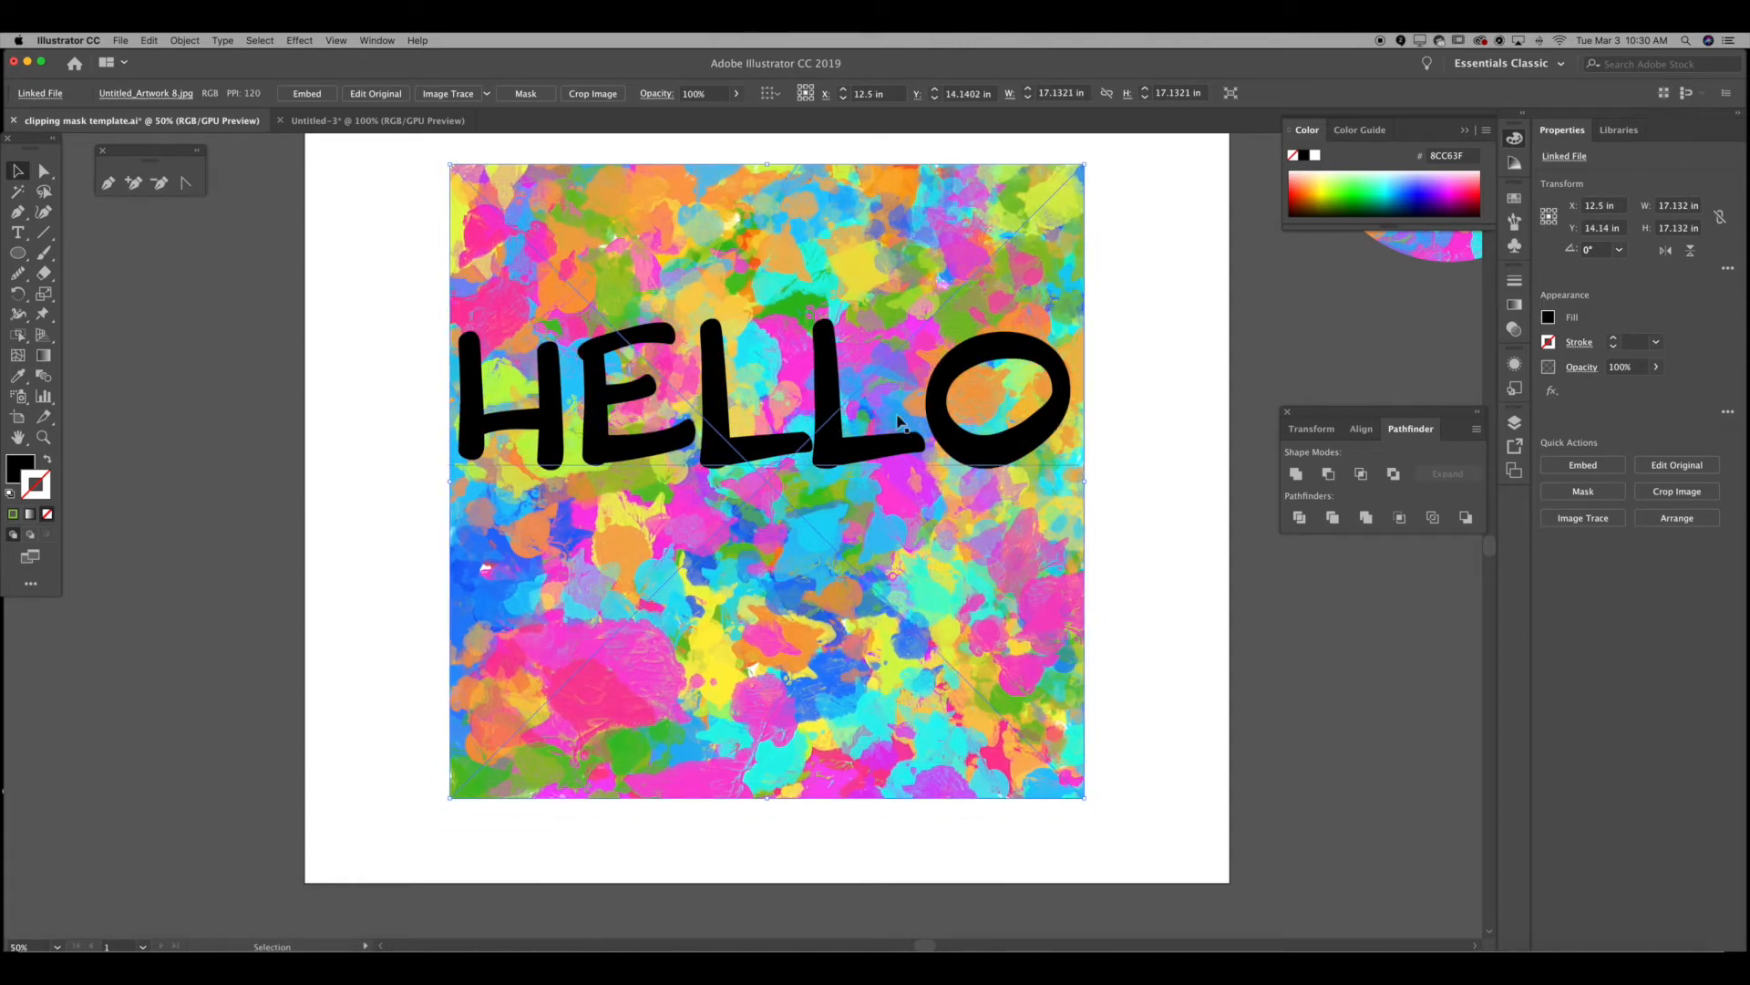
Step: Bring the pattern image to the front, send it back behind the HELLO text, and nudge it slightly down and left
{"action": "left_click", "coordinate": [998, 455]}
{"action": "left_click", "coordinate": [1070, 223]}
{"action": "key", "text": "shift+super+]"}
{"action": "key", "text": "shift+super+["}
{"action": "left_click", "coordinate": [1159, 259]}
{"action": "left_click_drag", "start_coordinate": [1010, 260], "coordinate": [1002, 273]}
Step: Make a clipping mask from the HELLO text and the pattern image behind it, and deselect the result
{"action": "left_click", "coordinate": [1158, 283]}
{"action": "left_click_drag", "start_coordinate": [1167, 294], "coordinate": [994, 401]}
{"action": "right_click", "coordinate": [355, 383]}
{"action": "left_click", "coordinate": [383, 484]}
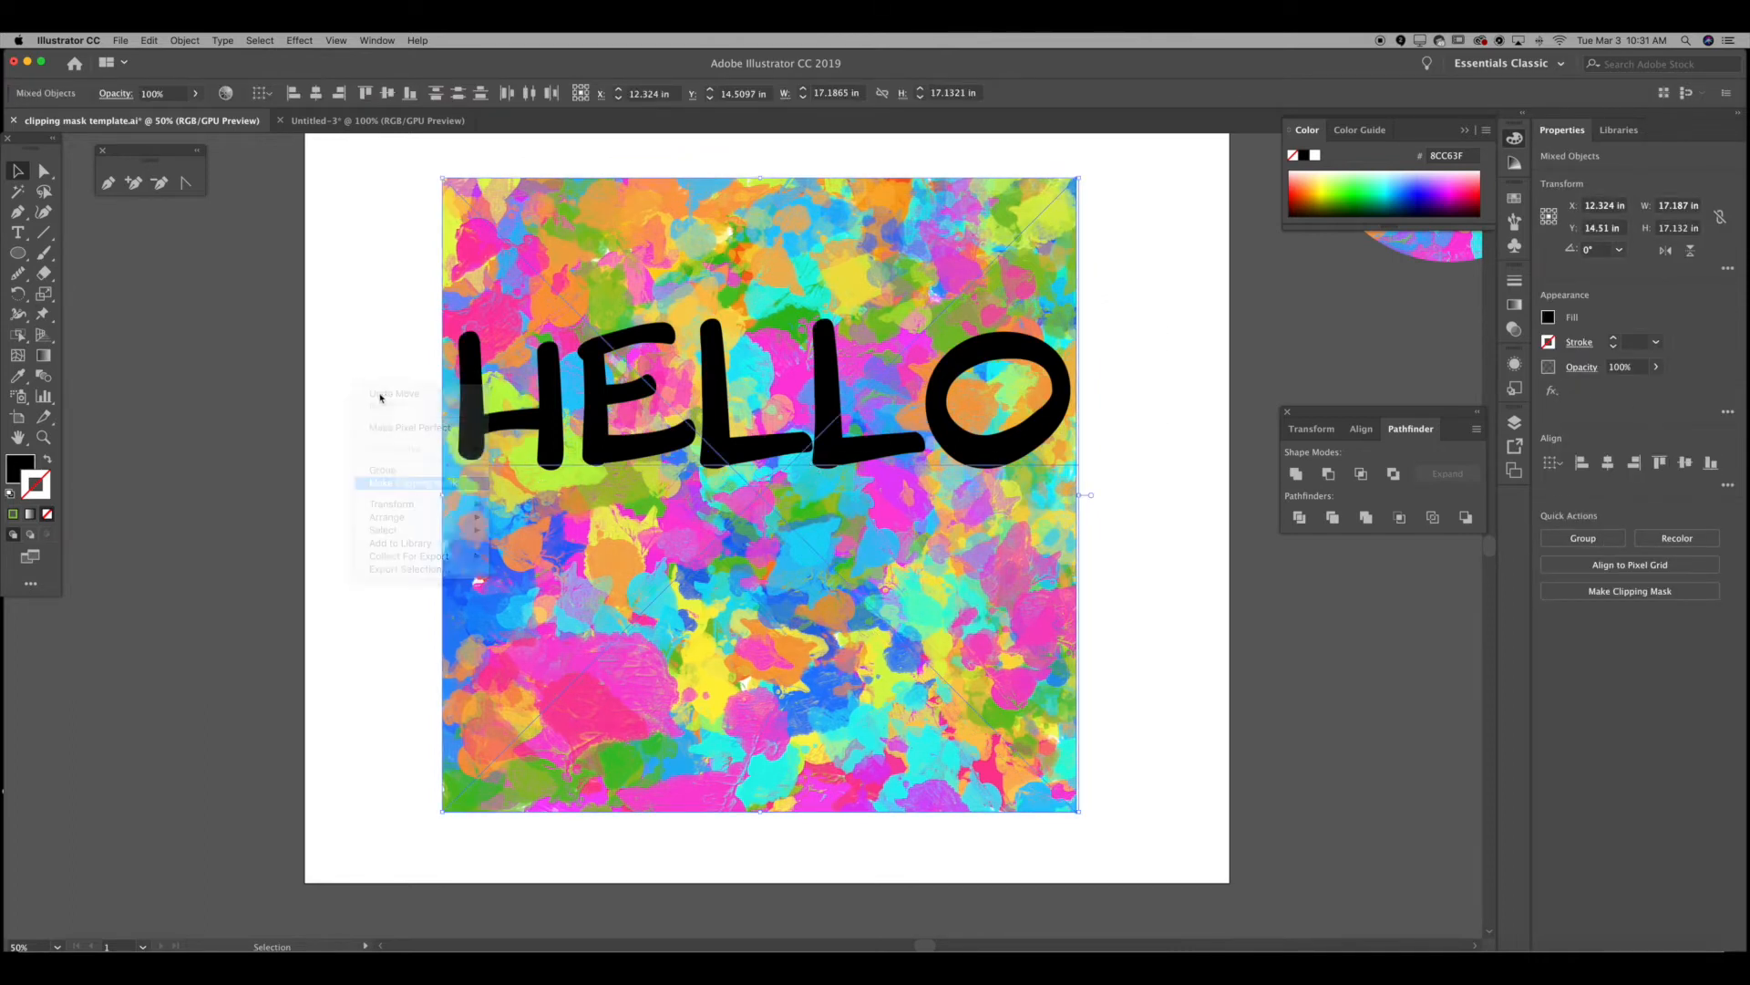
{"action": "left_click", "coordinate": [381, 351]}
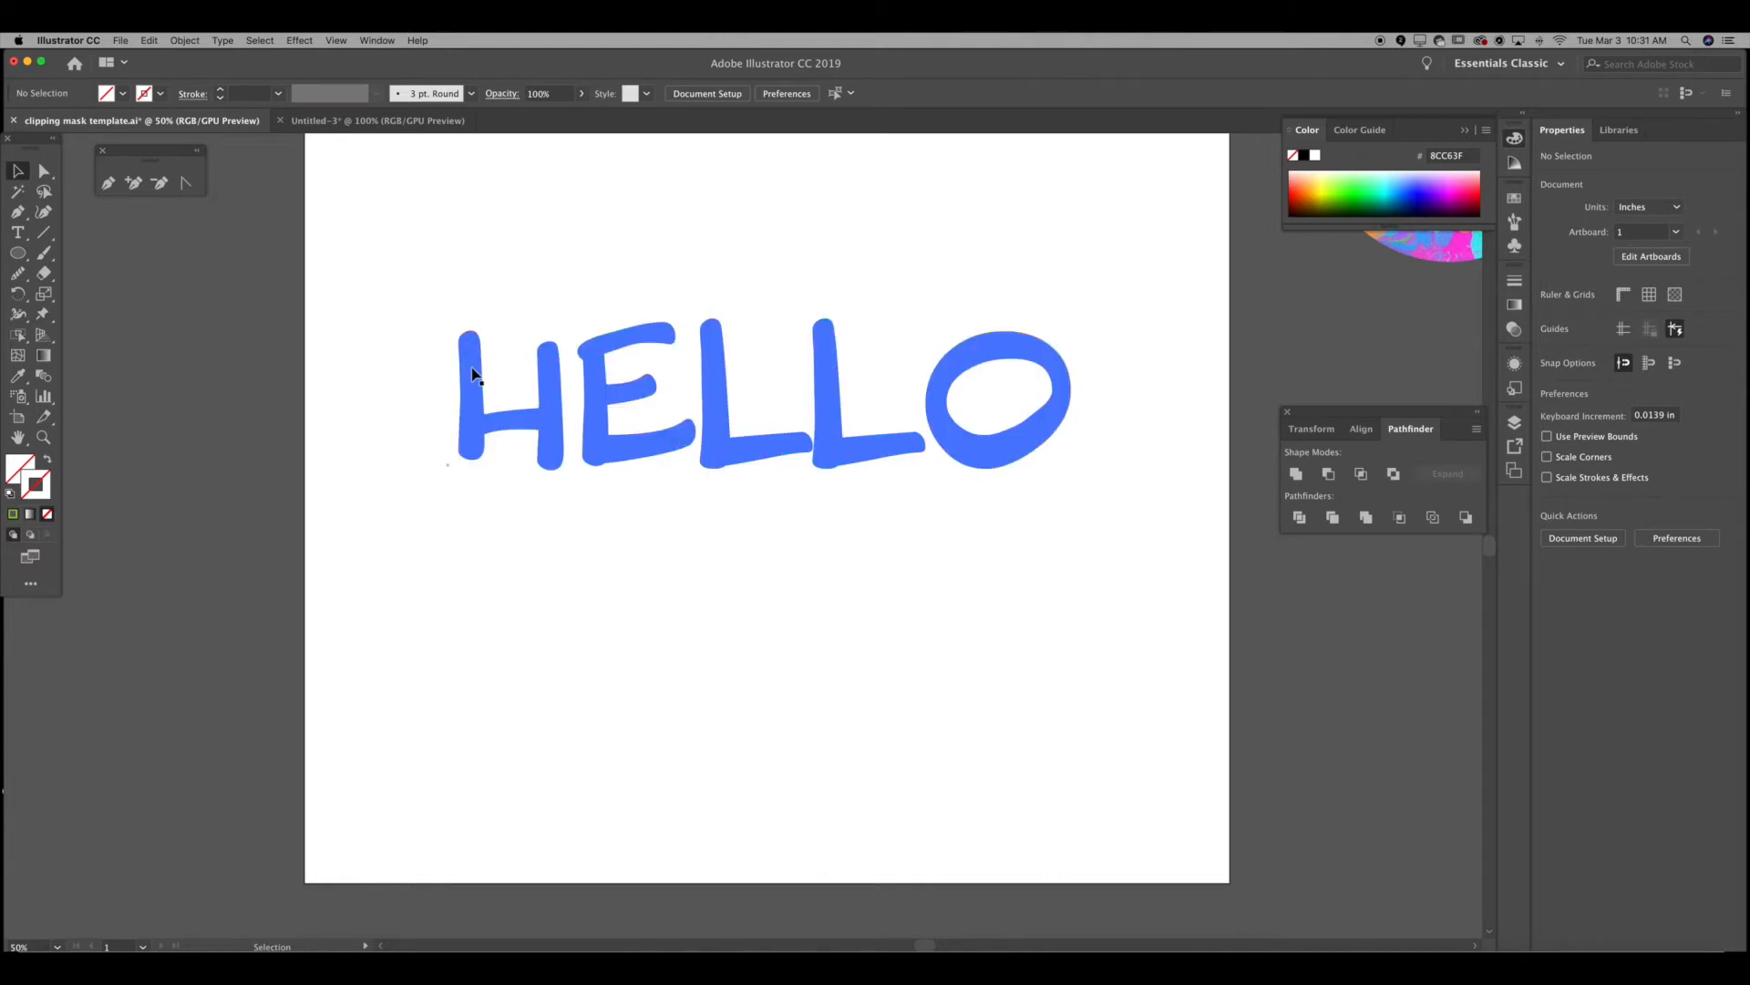
Step: Reposition and slightly rotate the pattern image inside the HELLO clipping mask, and leave isolation mode
{"action": "left_click_drag", "start_coordinate": [612, 584], "coordinate": [682, 615]}
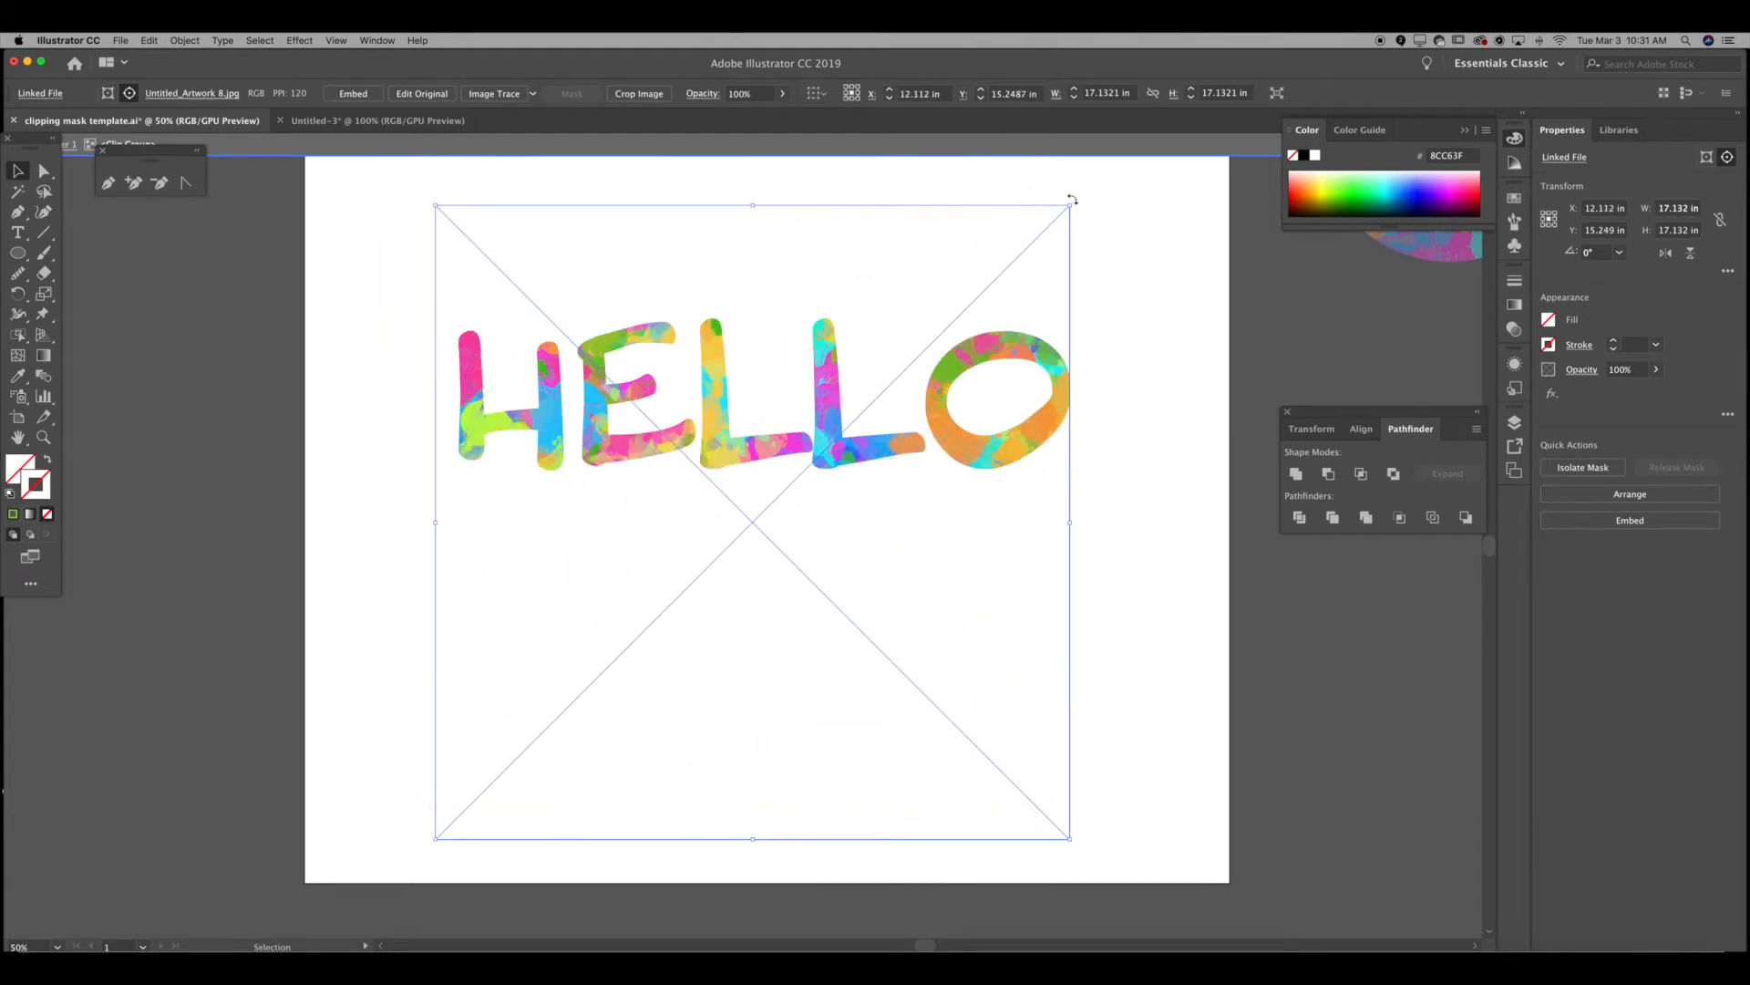
{"action": "left_click_drag", "start_coordinate": [1072, 199], "coordinate": [1121, 234]}
{"action": "double_click", "coordinate": [395, 354]}
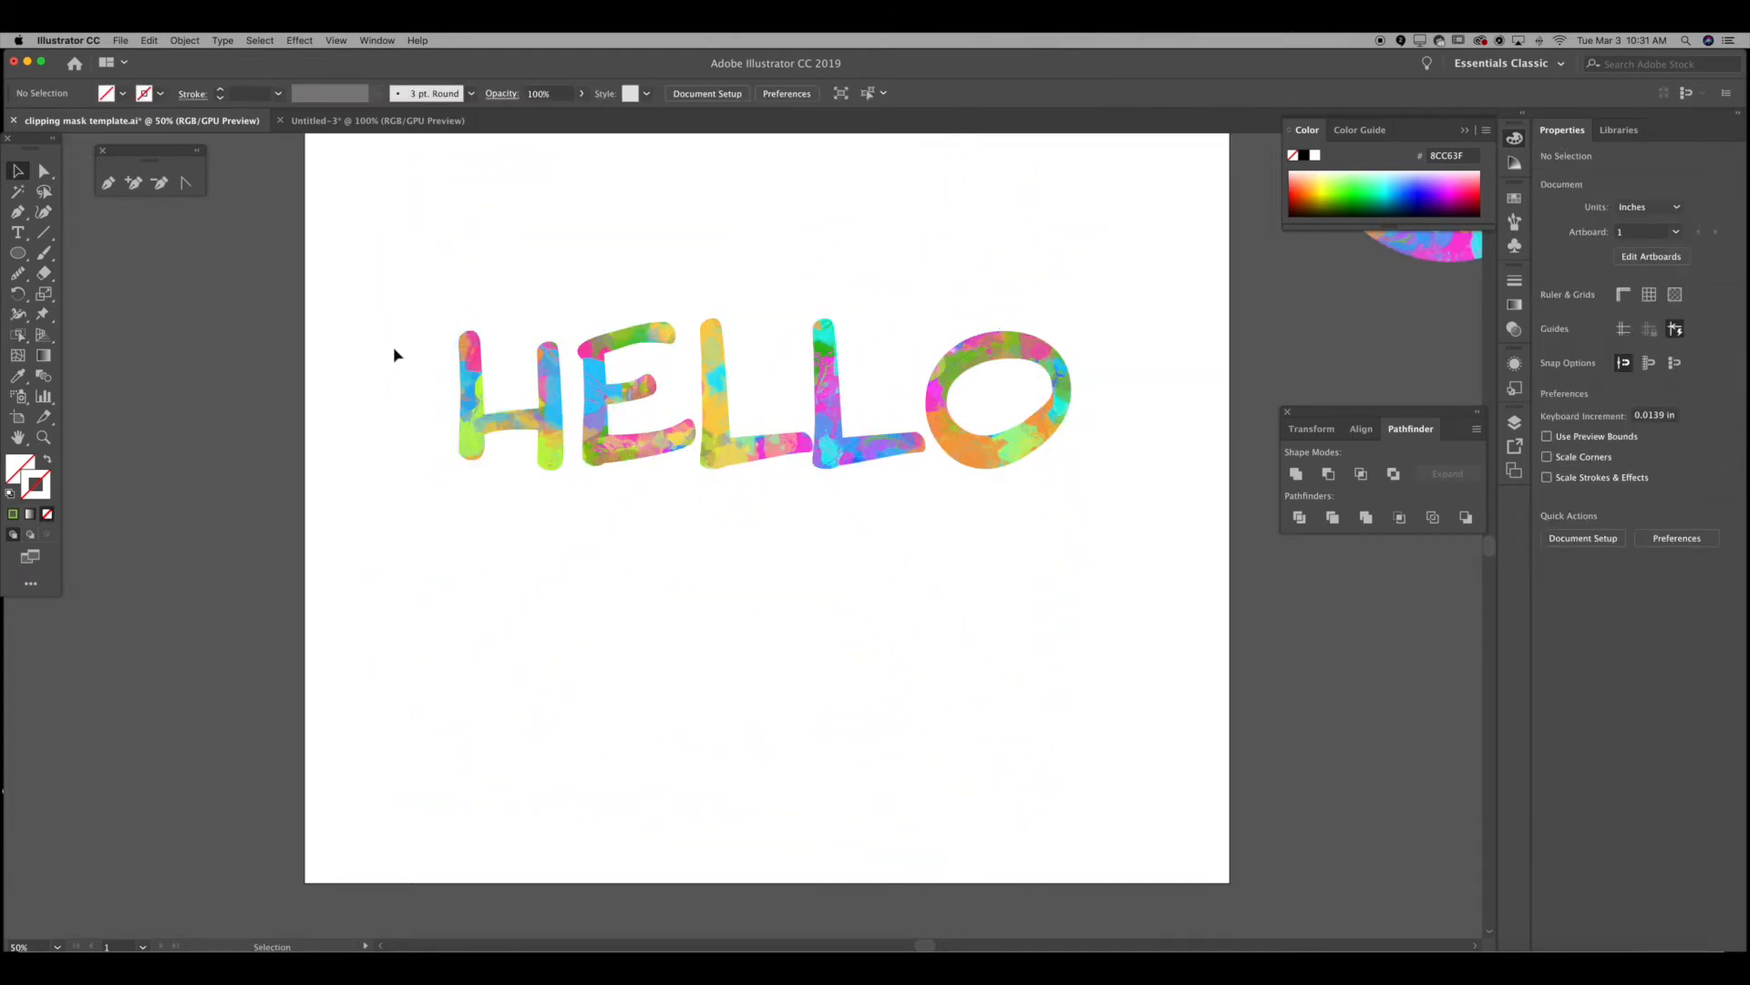
Step: Move the masked HELLO text off the artboard to the area just below it
{"action": "key", "text": "super+minus"}
{"action": "key", "text": "super+minus"}
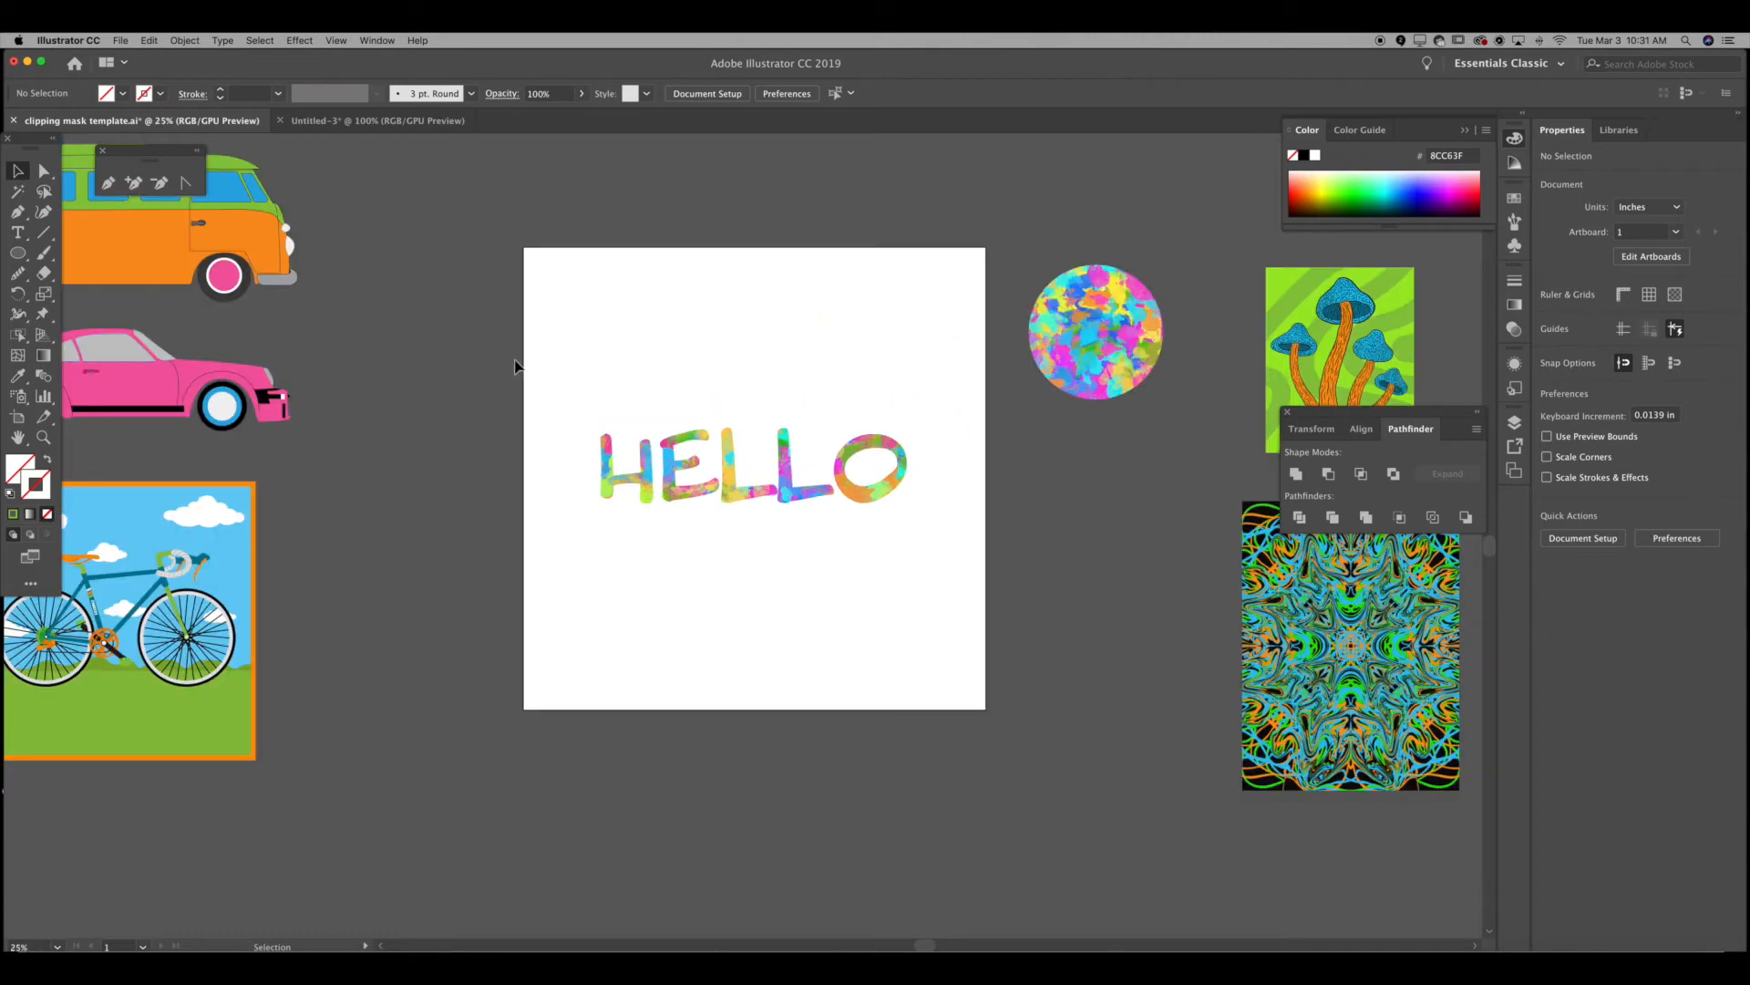
{"action": "left_click_drag", "start_coordinate": [578, 381], "coordinate": [833, 802]}
{"action": "left_click", "coordinate": [799, 662]}
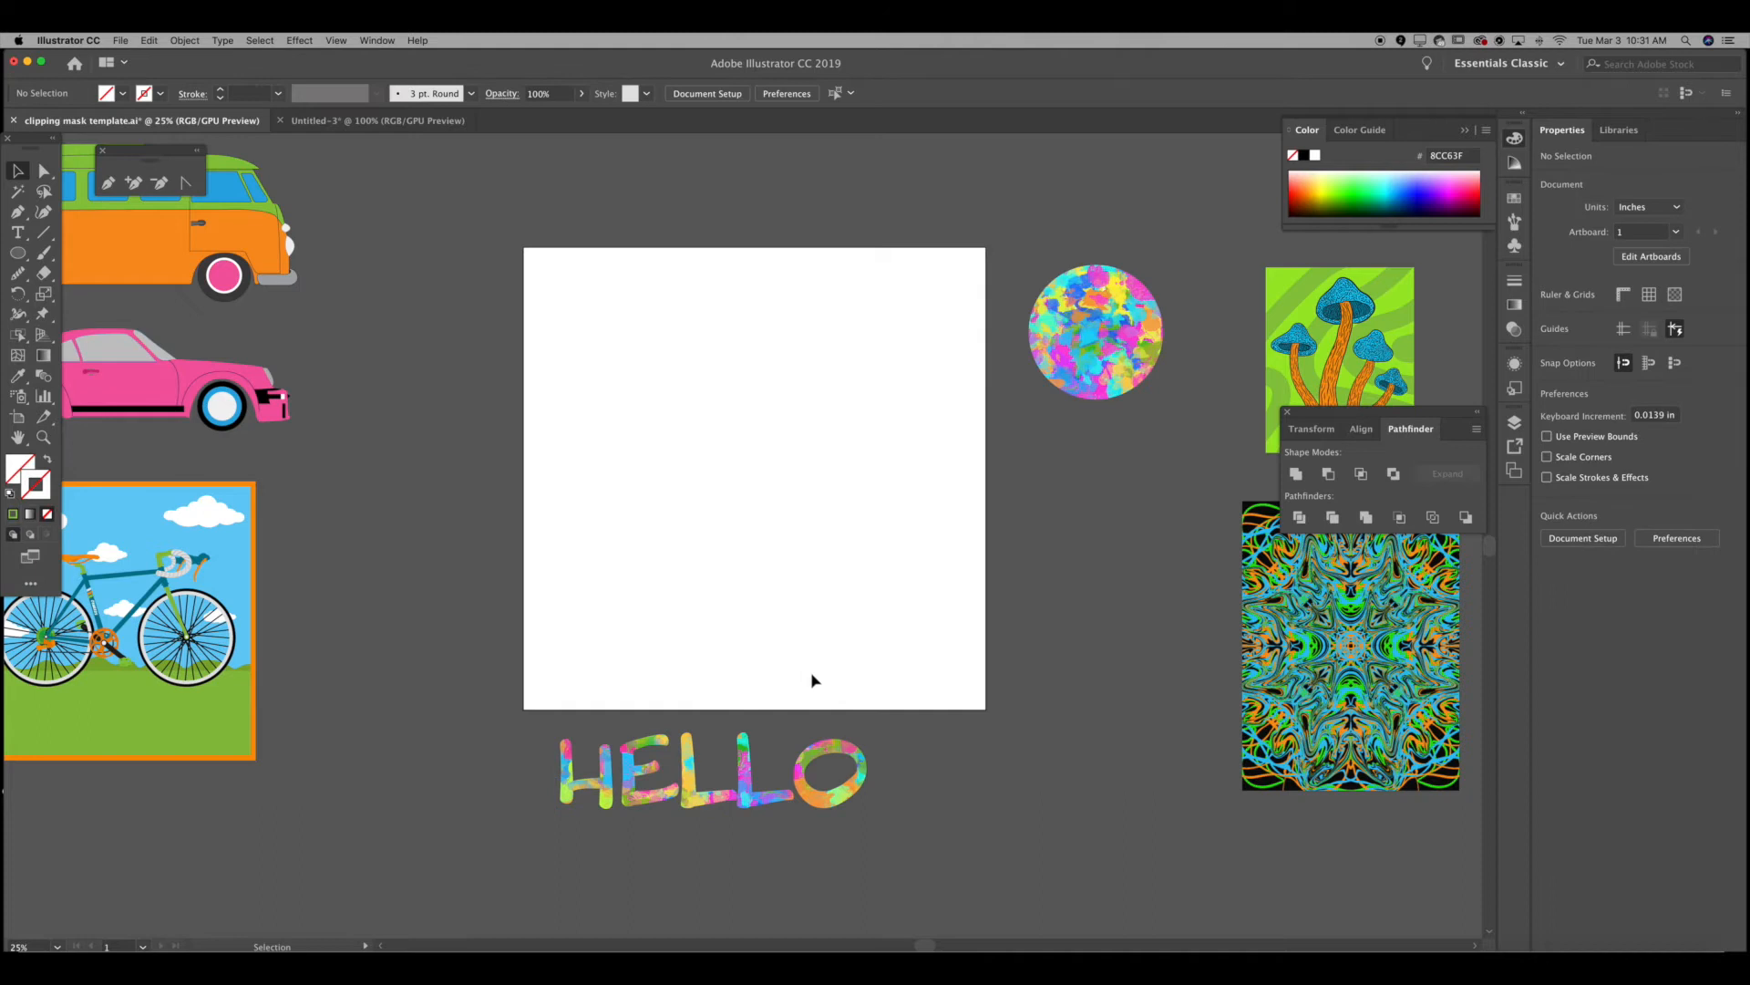
Step: Move the mushroom artwork onto the artboard and enlarge it proportionally to about 10.9 by 13.7 in
{"action": "left_click_drag", "start_coordinate": [838, 517], "coordinate": [789, 502]}
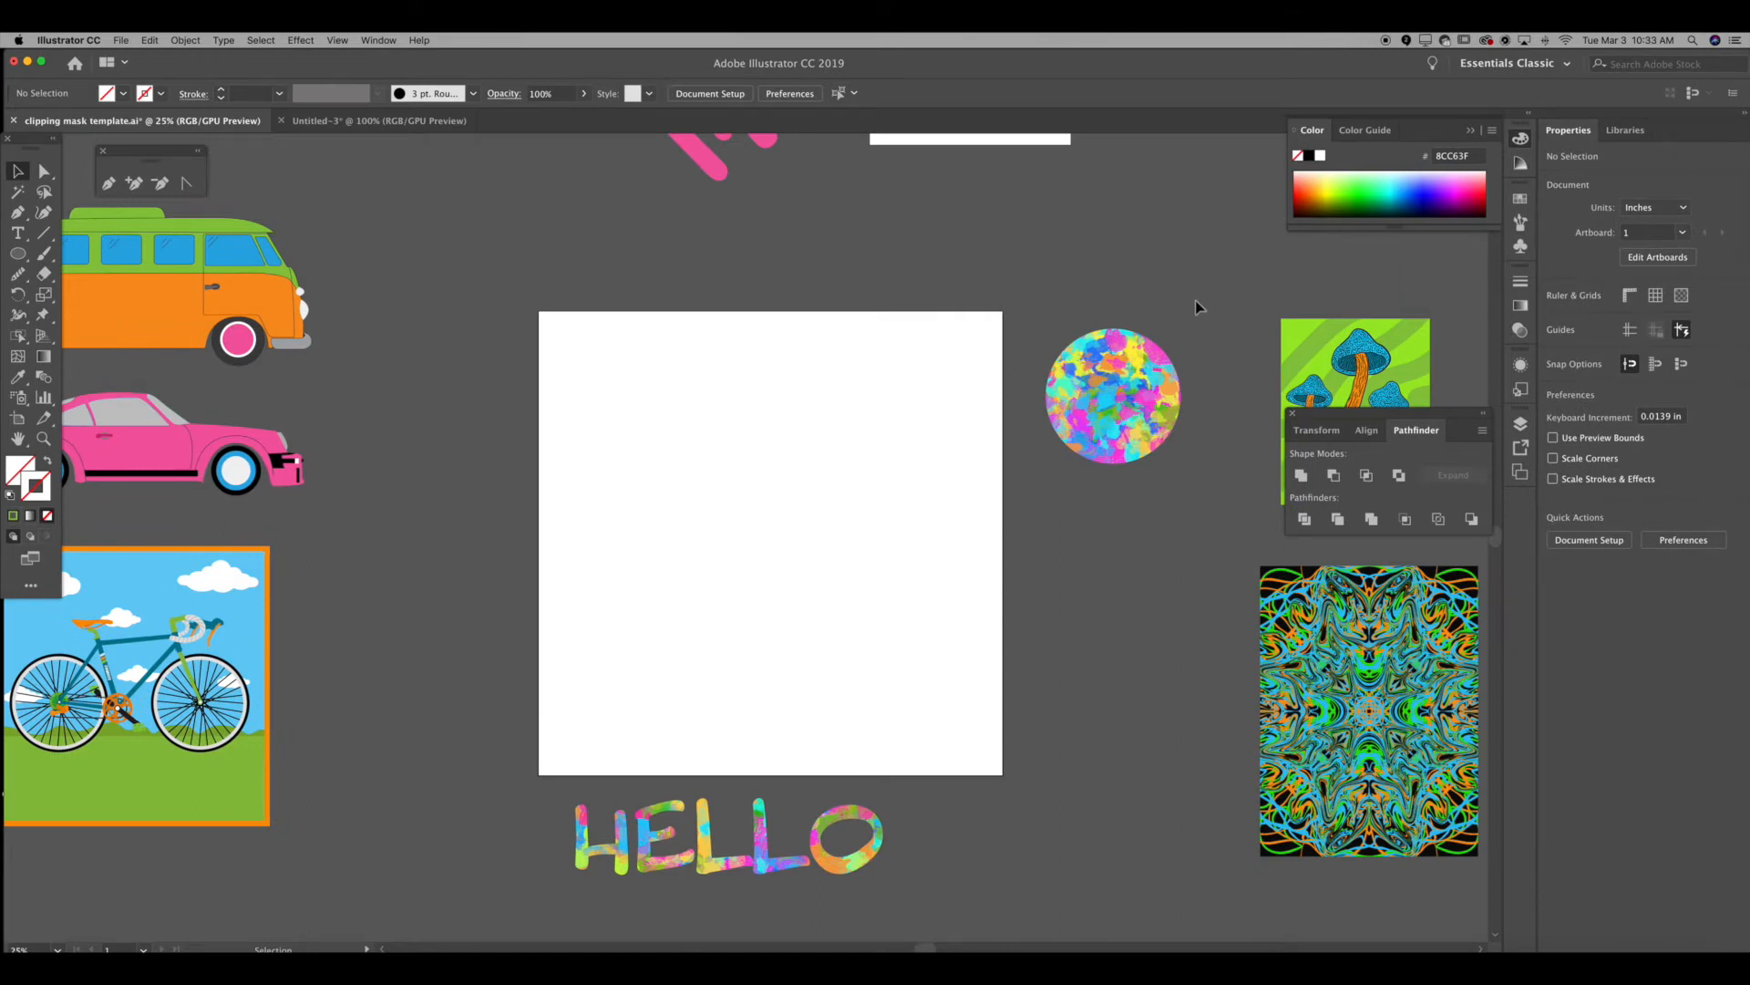
{"action": "left_click_drag", "start_coordinate": [1375, 364], "coordinate": [810, 459]}
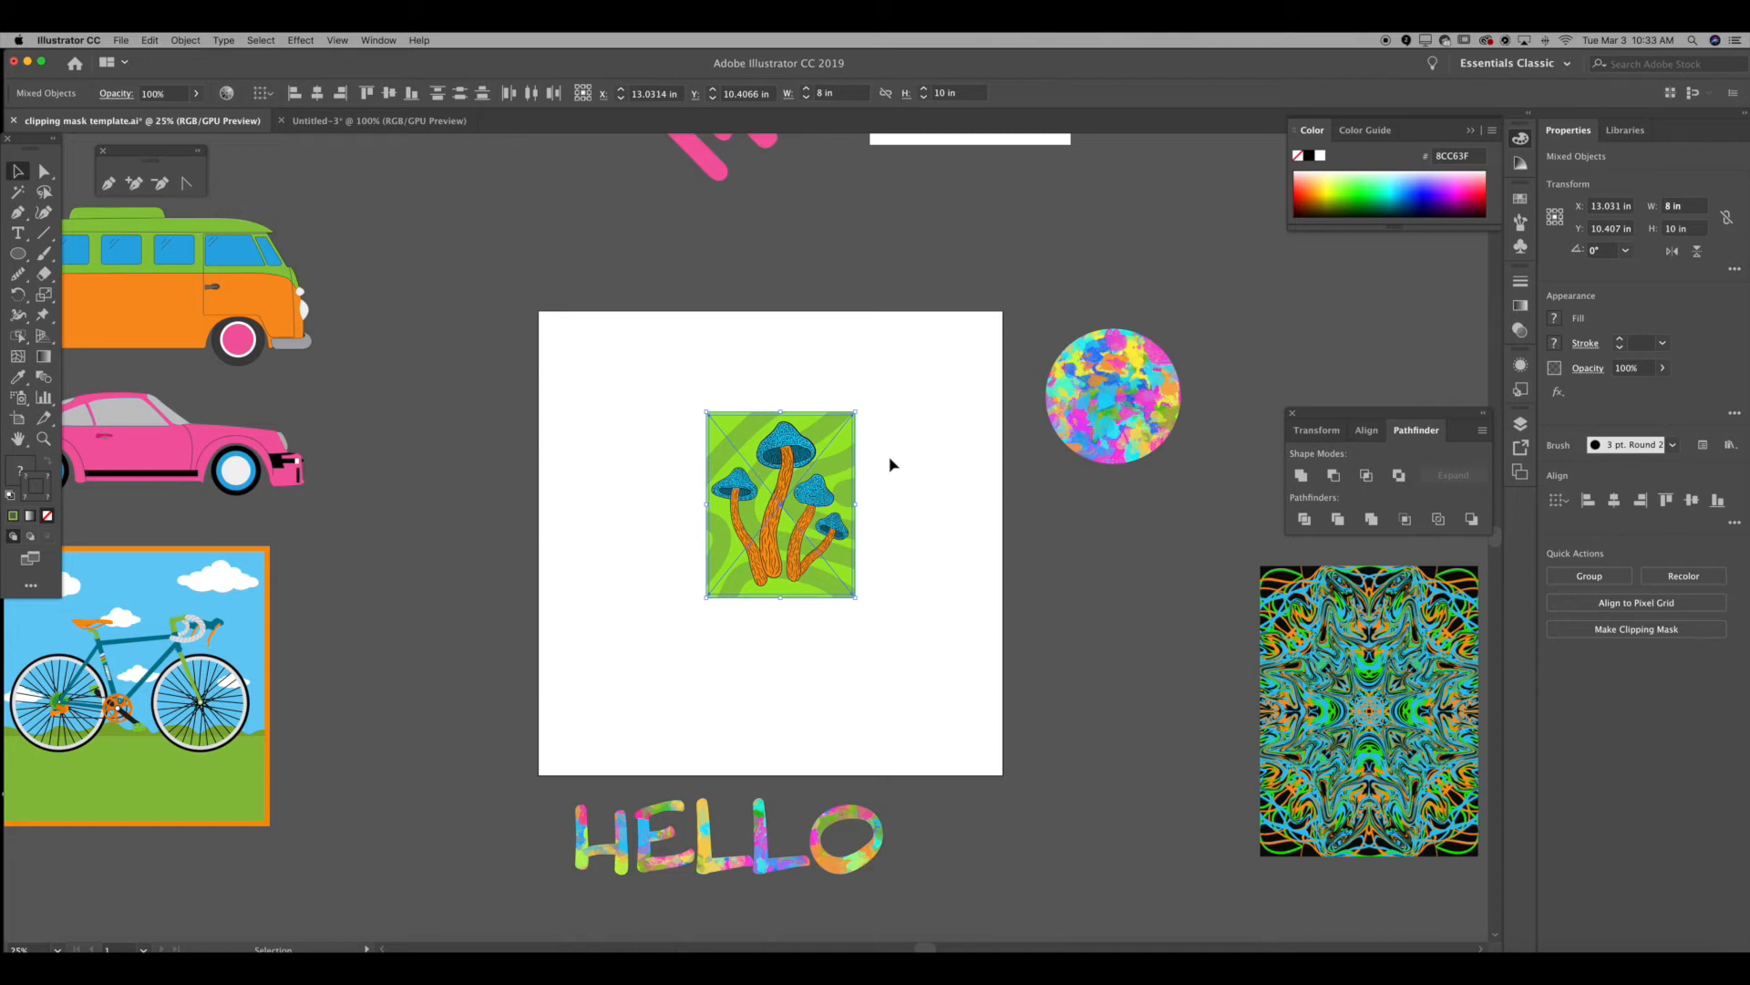
{"action": "left_click", "coordinate": [890, 465]}
{"action": "left_click_drag", "start_coordinate": [694, 410], "coordinate": [693, 411]}
{"action": "left_click_drag", "start_coordinate": [709, 600], "coordinate": [669, 656]}
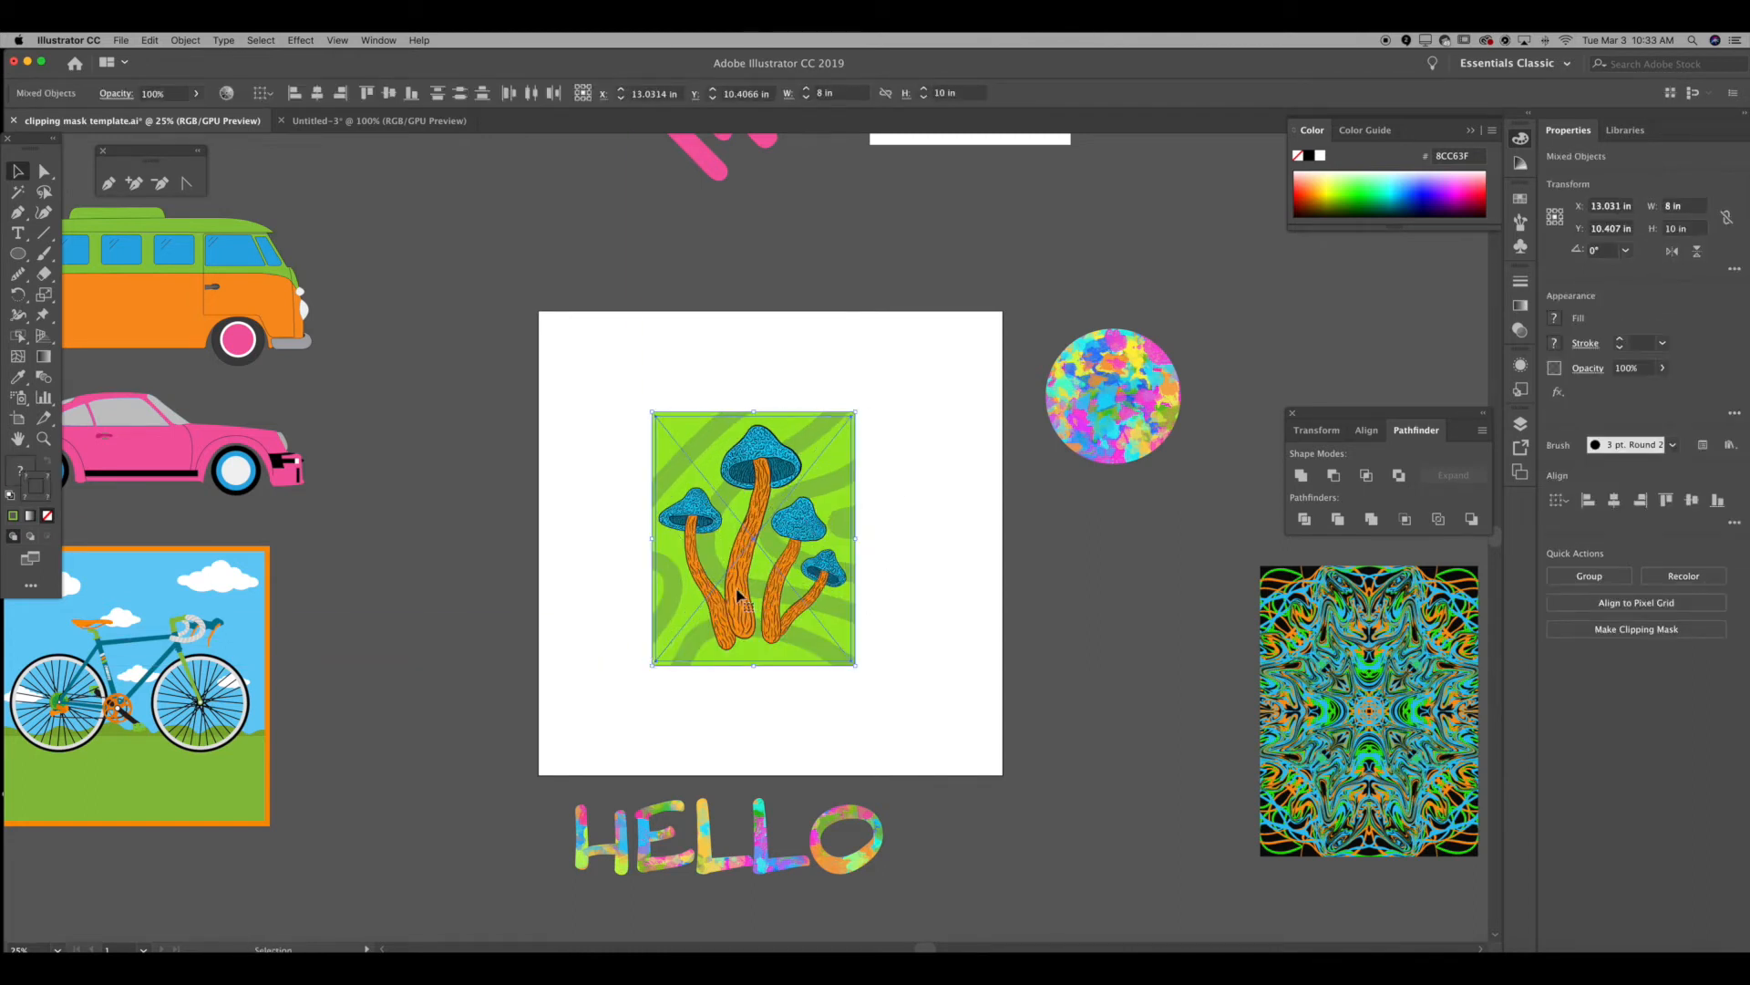
Step: Move the mushrooms off their green wavy background to the empty area right of the artboard
{"action": "left_click", "coordinate": [884, 578]}
{"action": "left_click_drag", "start_coordinate": [778, 495], "coordinate": [1140, 612]}
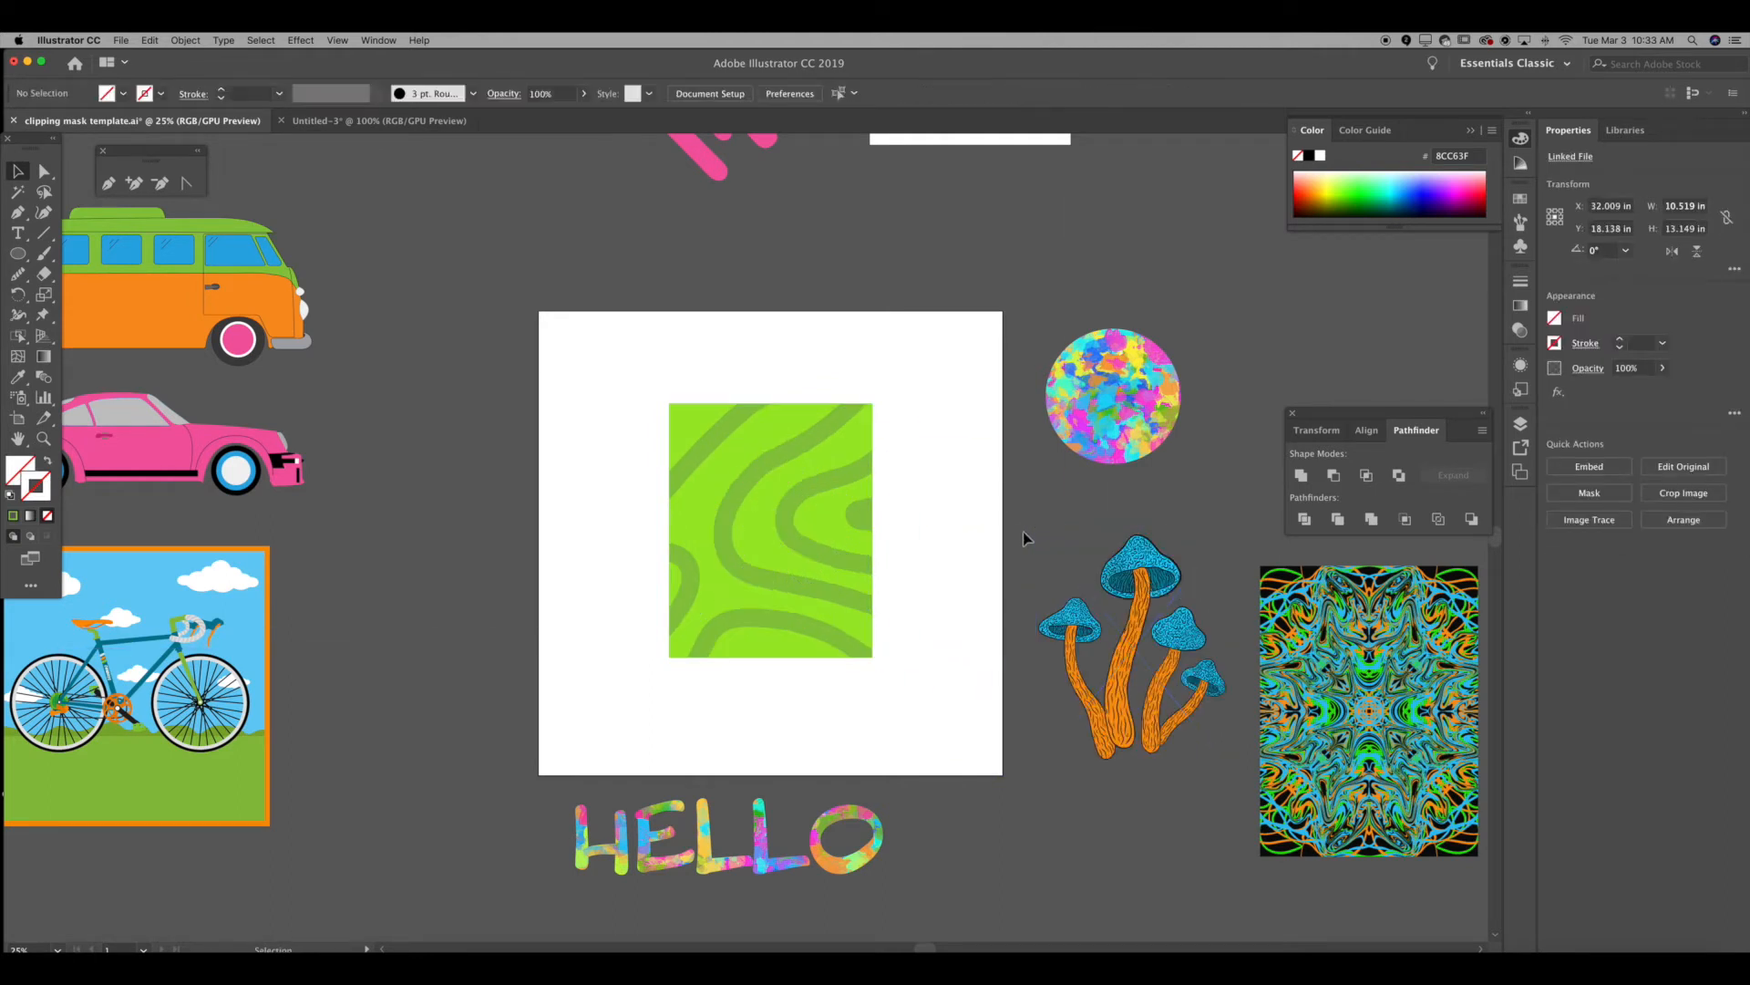
Step: Release the clipping mask on the green wavy background to view its untrimmed line edges, and undo the release
{"action": "left_click", "coordinate": [789, 520]}
{"action": "right_click", "coordinate": [790, 364]}
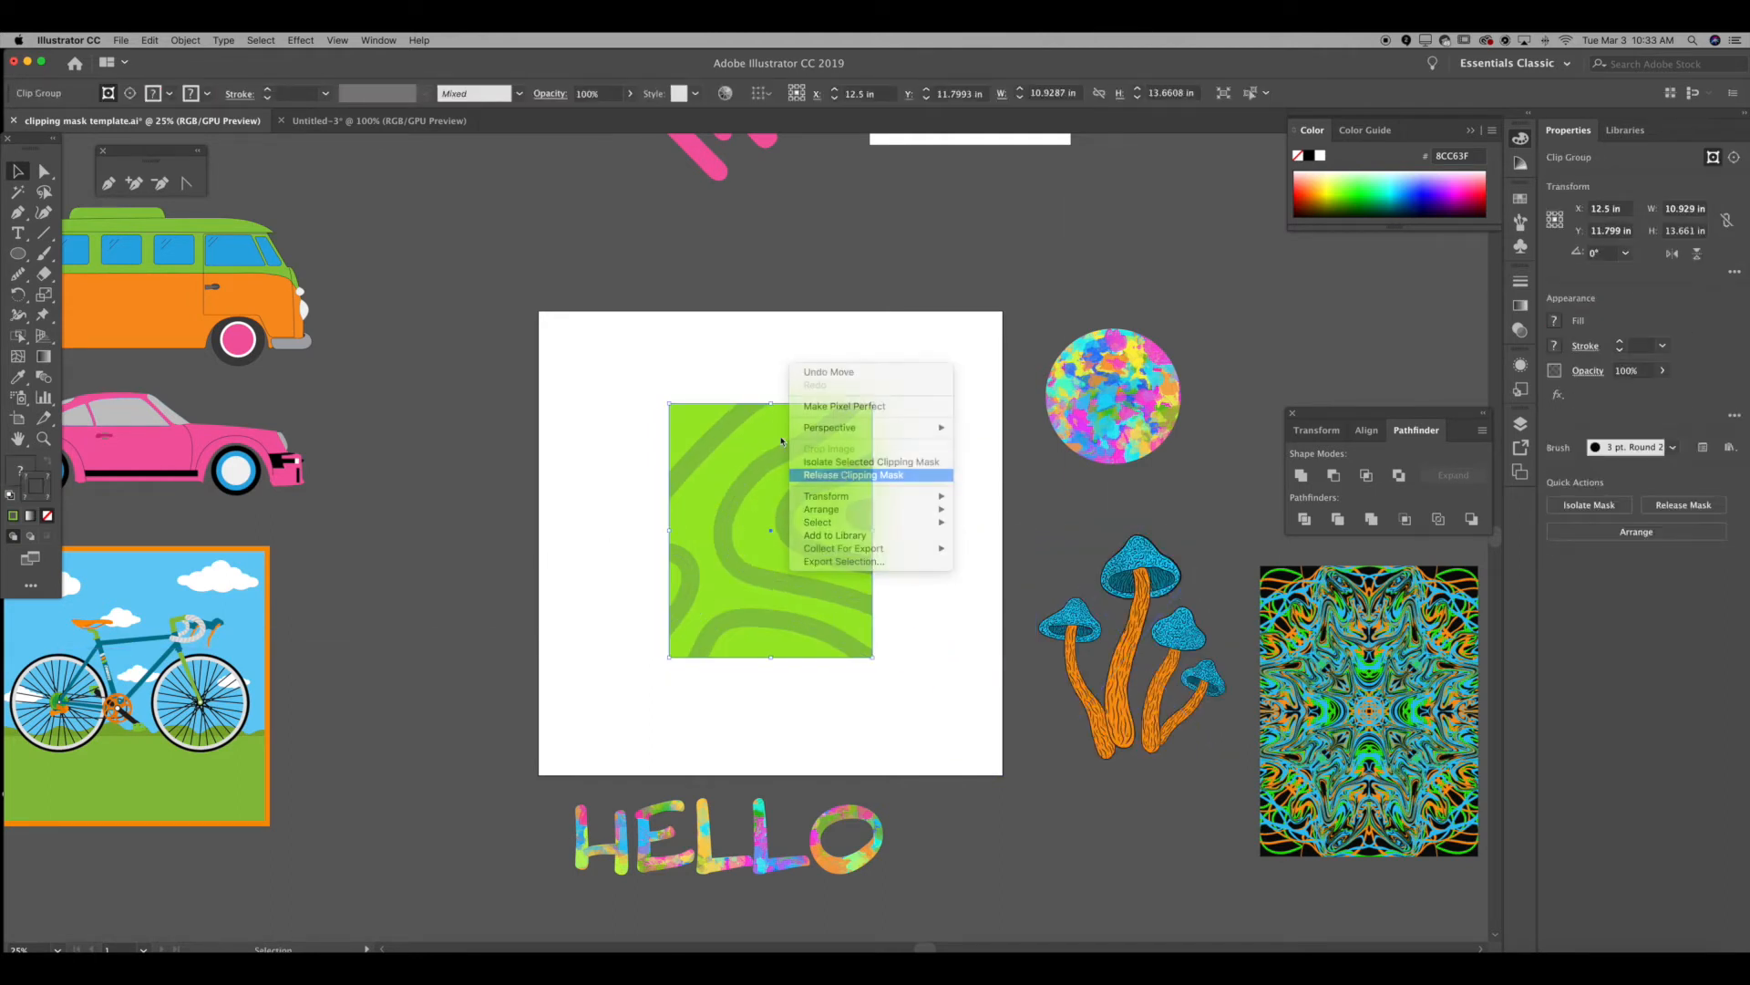
{"action": "left_click", "coordinate": [853, 475]}
{"action": "left_click", "coordinate": [713, 357]}
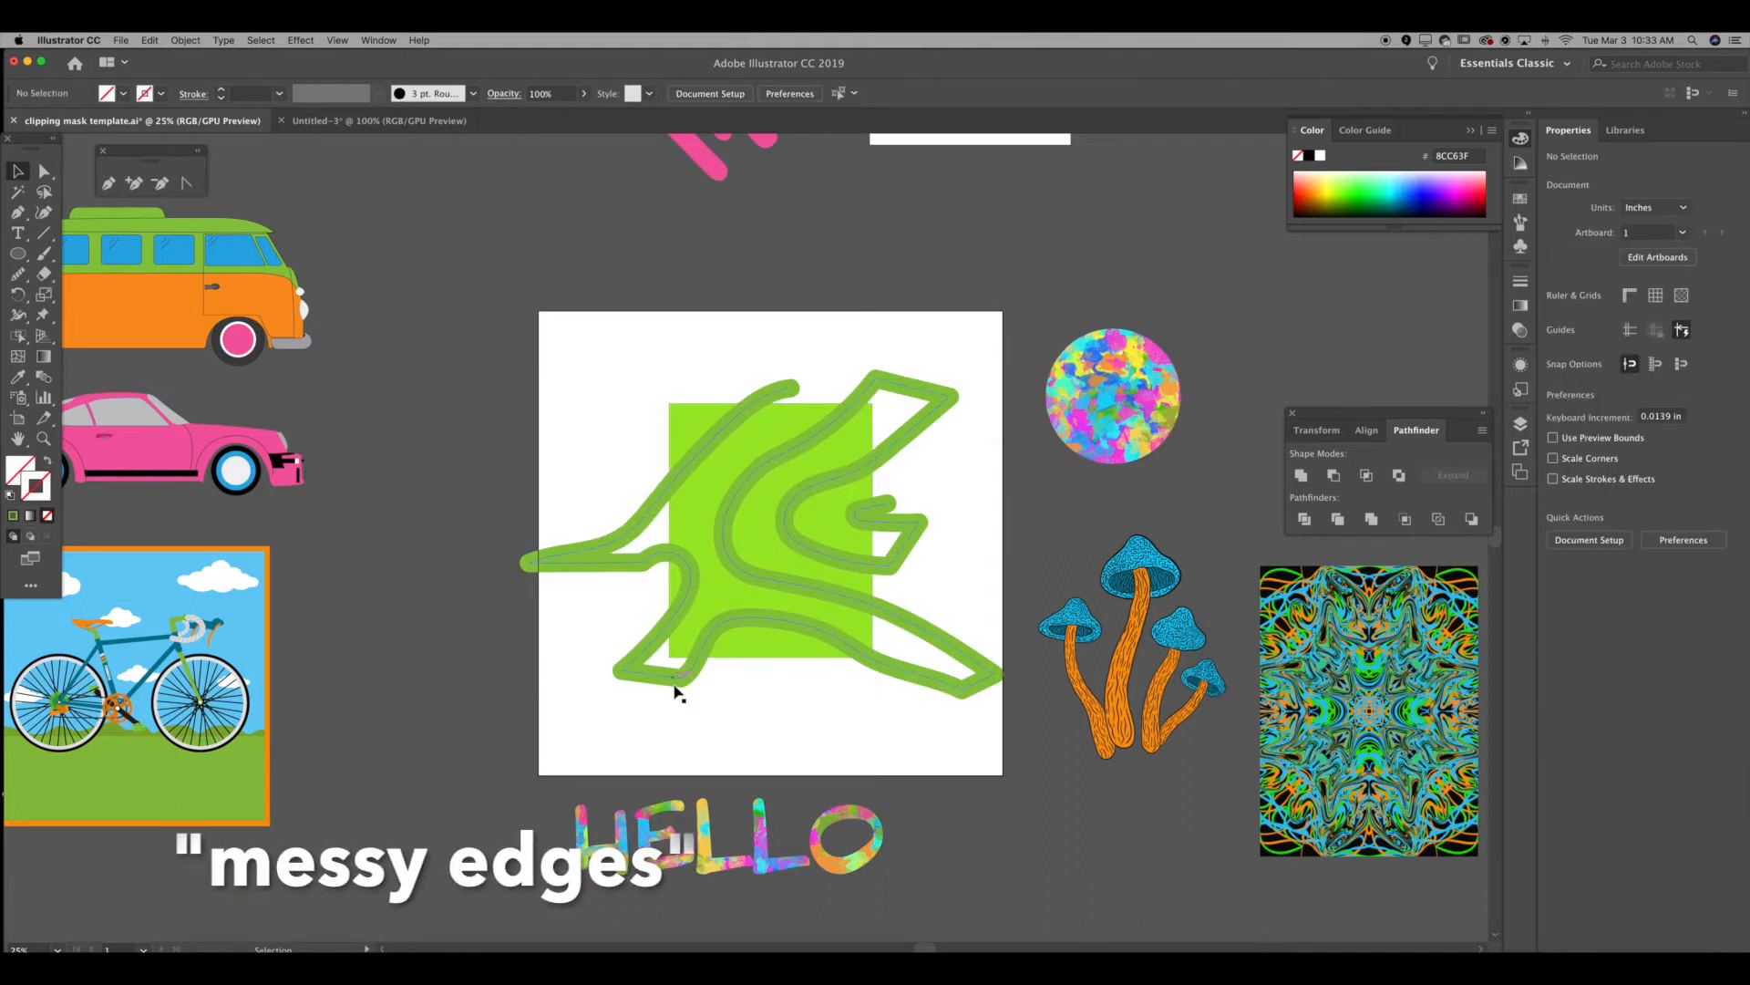
{"action": "key", "text": "a"}
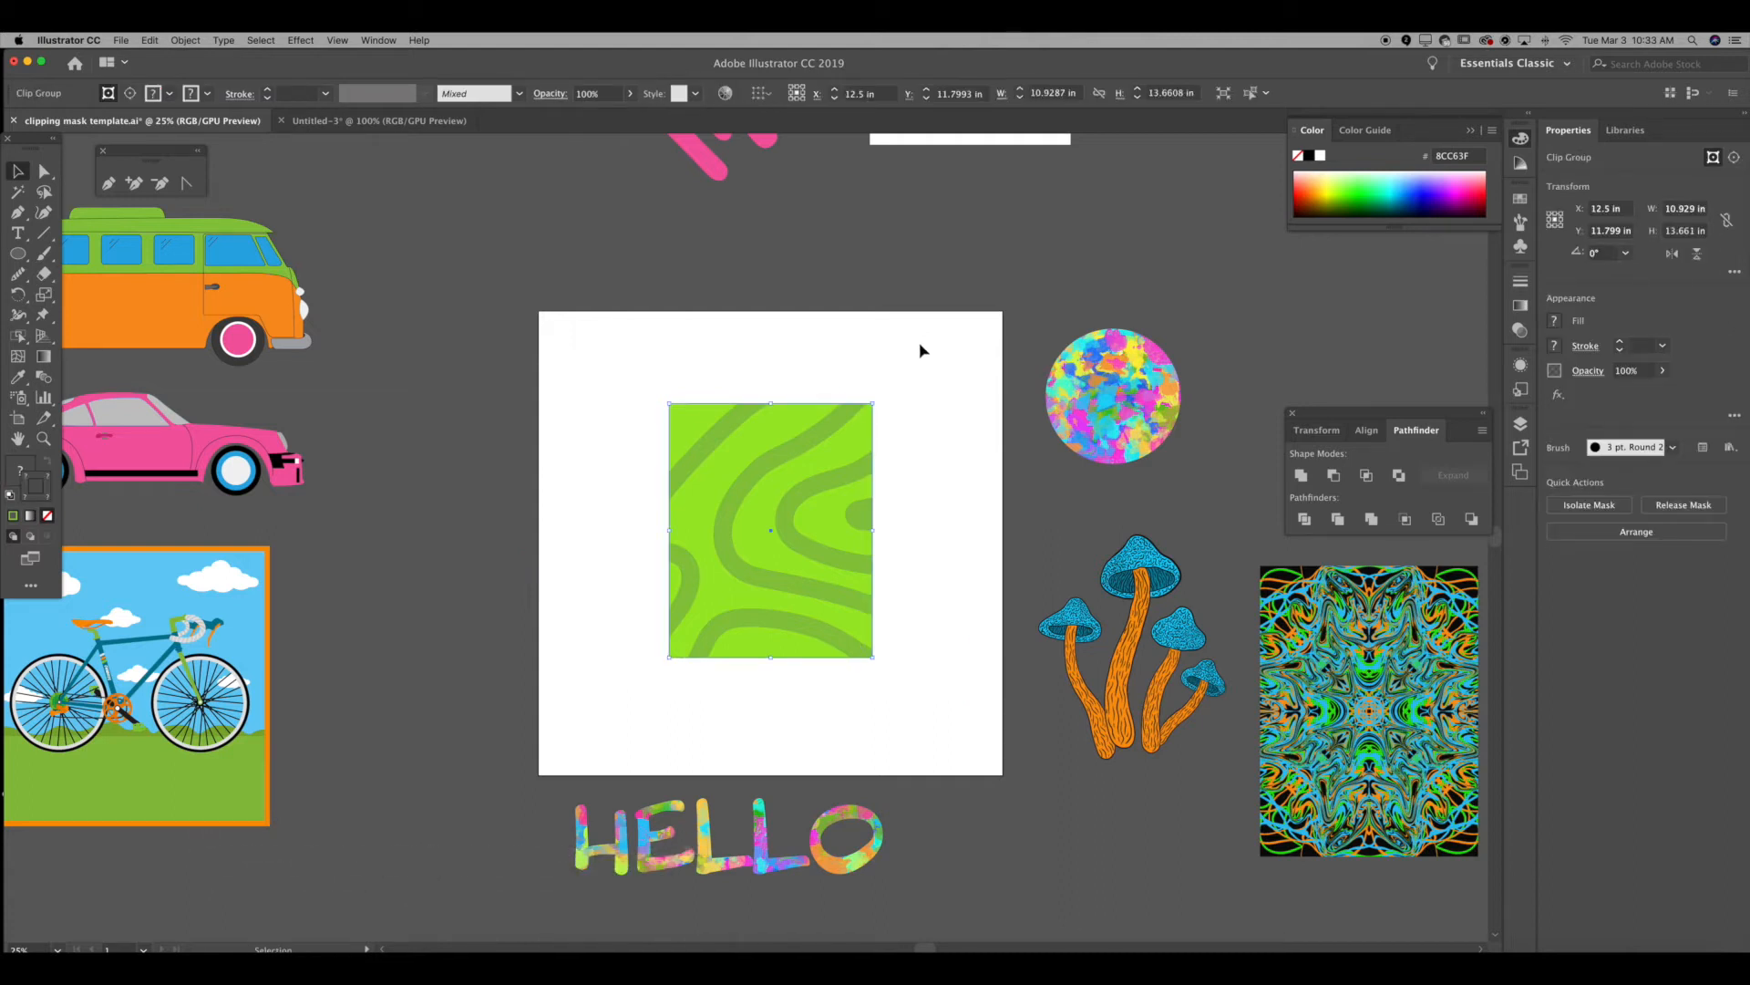
{"action": "left_click", "coordinate": [905, 364]}
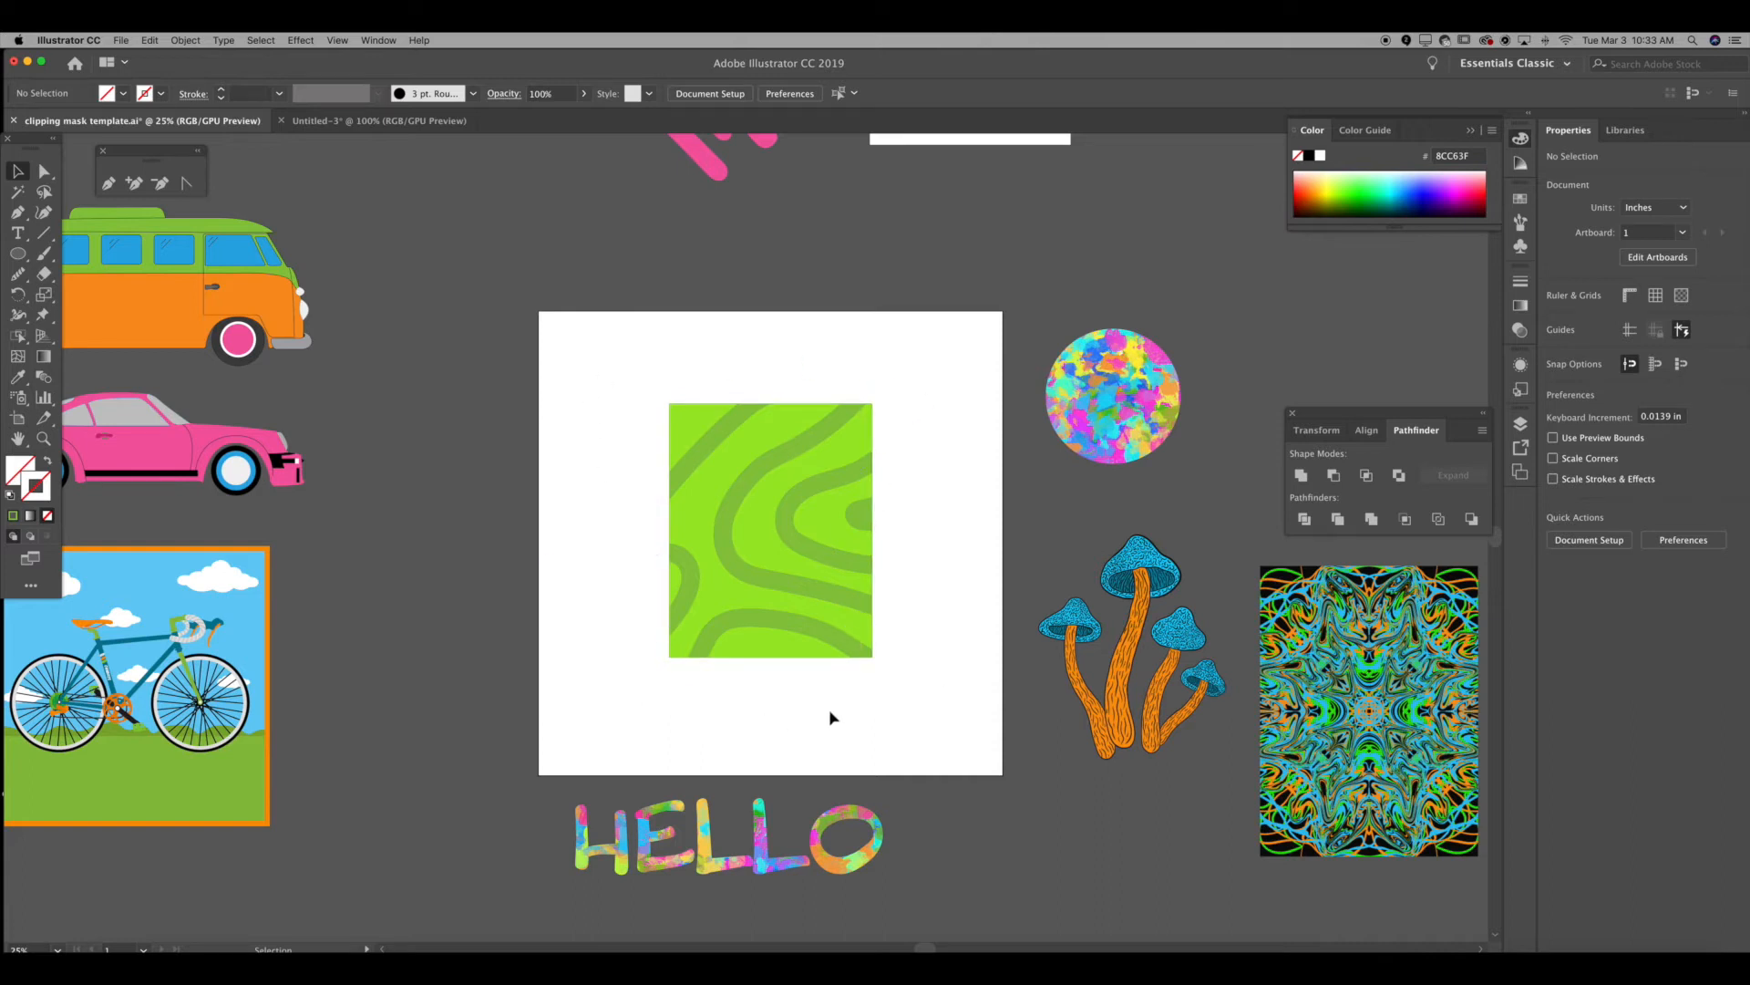
Step: Move the green wavy background off the artboard to the upper right and place the white rectangle on the artboard
{"action": "left_click_drag", "start_coordinate": [801, 586], "coordinate": [1309, 303]}
{"action": "scroll", "coordinate": [782, 340], "scroll_direction": "up", "scroll_amount": 1}
{"action": "scroll", "coordinate": [782, 340], "scroll_direction": "up", "scroll_amount": 5}
{"action": "left_click_drag", "start_coordinate": [985, 239], "coordinate": [801, 683]}
{"action": "left_click", "coordinate": [754, 781]}
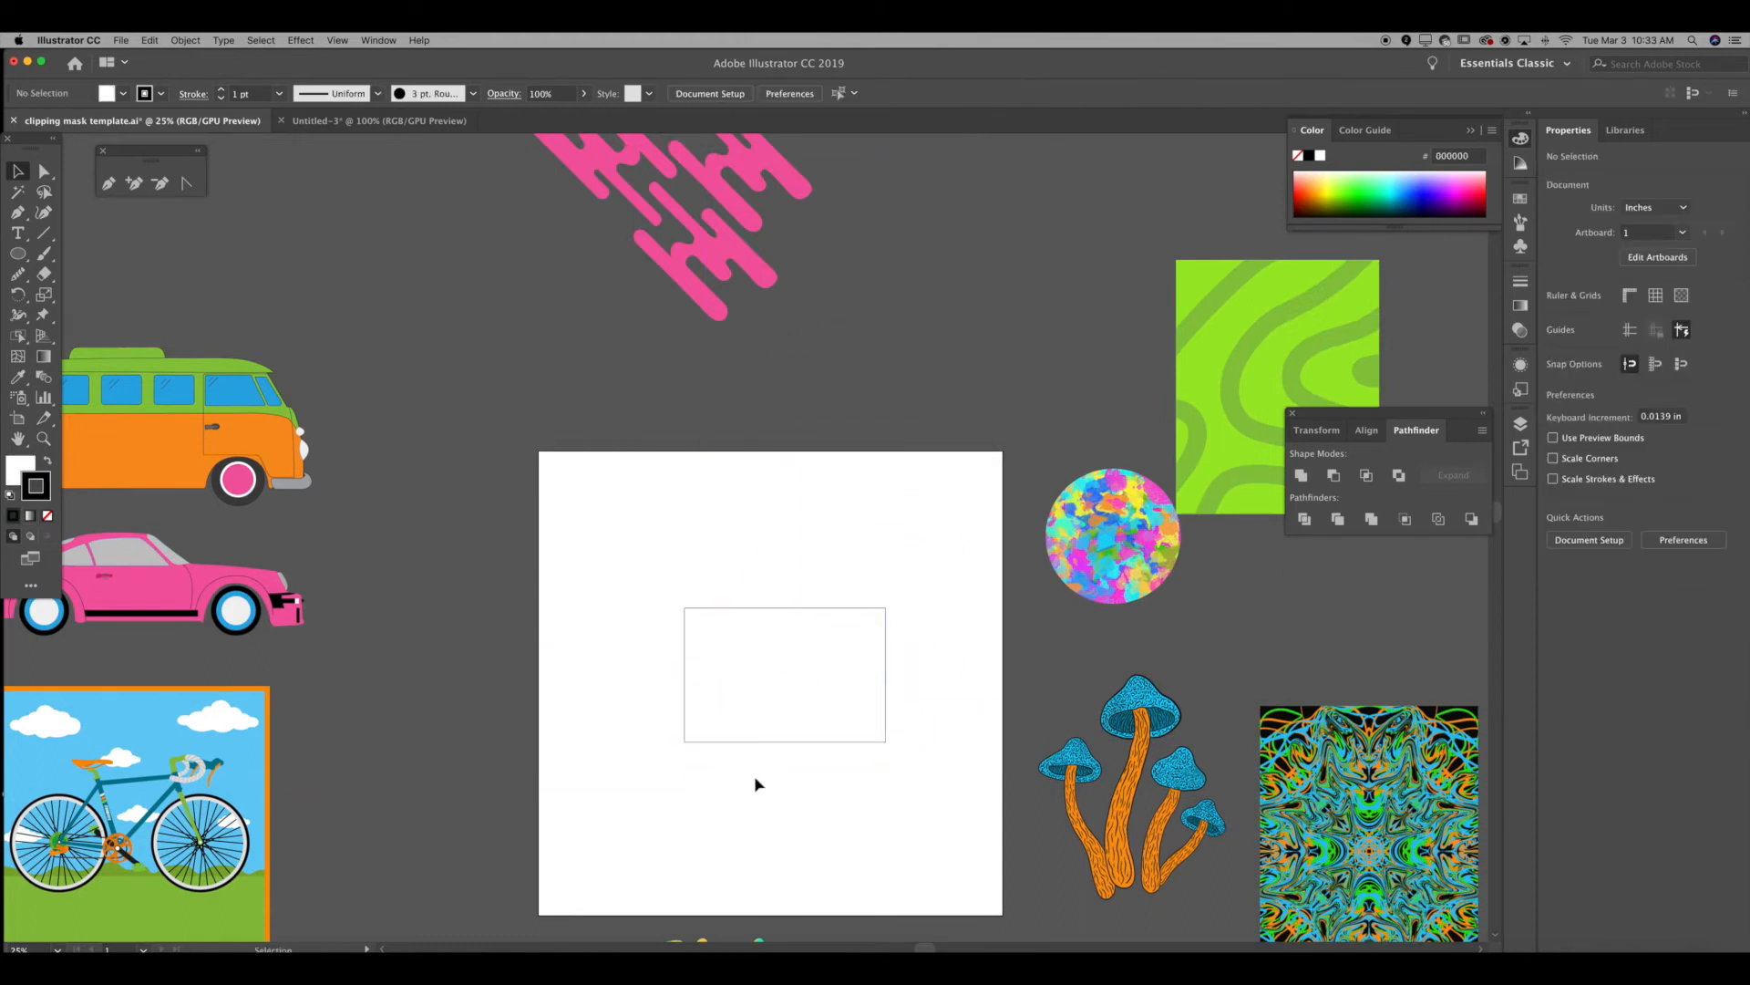
Step: Move the pink diagonal drip shapes onto the artboard, overlapping the white rectangle
{"action": "scroll", "coordinate": [818, 428], "scroll_direction": "up", "scroll_amount": 1}
{"action": "scroll", "coordinate": [818, 428], "scroll_direction": "up", "scroll_amount": 2}
{"action": "left_click_drag", "start_coordinate": [684, 296], "coordinate": [804, 695]}
{"action": "left_click", "coordinate": [809, 538]}
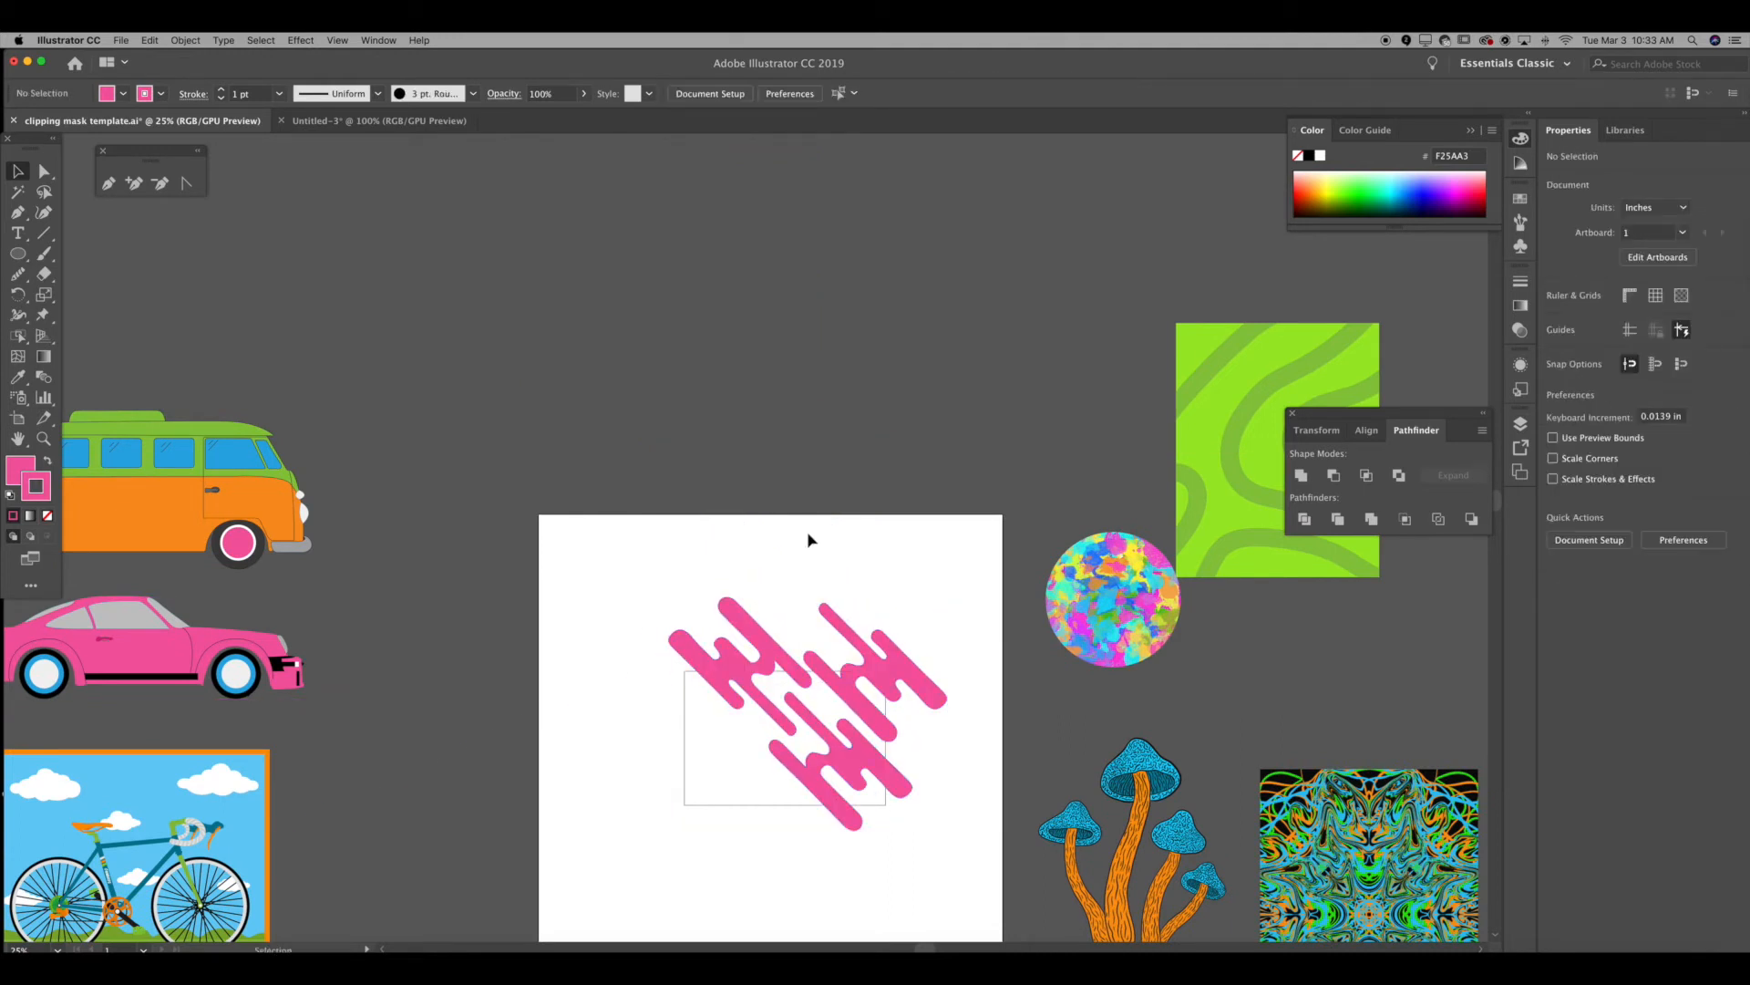
{"action": "left_click_drag", "start_coordinate": [809, 541], "coordinate": [816, 341]}
Step: Check whether the pink drip shapes are separate objects by selecting them individually and together
{"action": "left_click", "coordinate": [902, 500]}
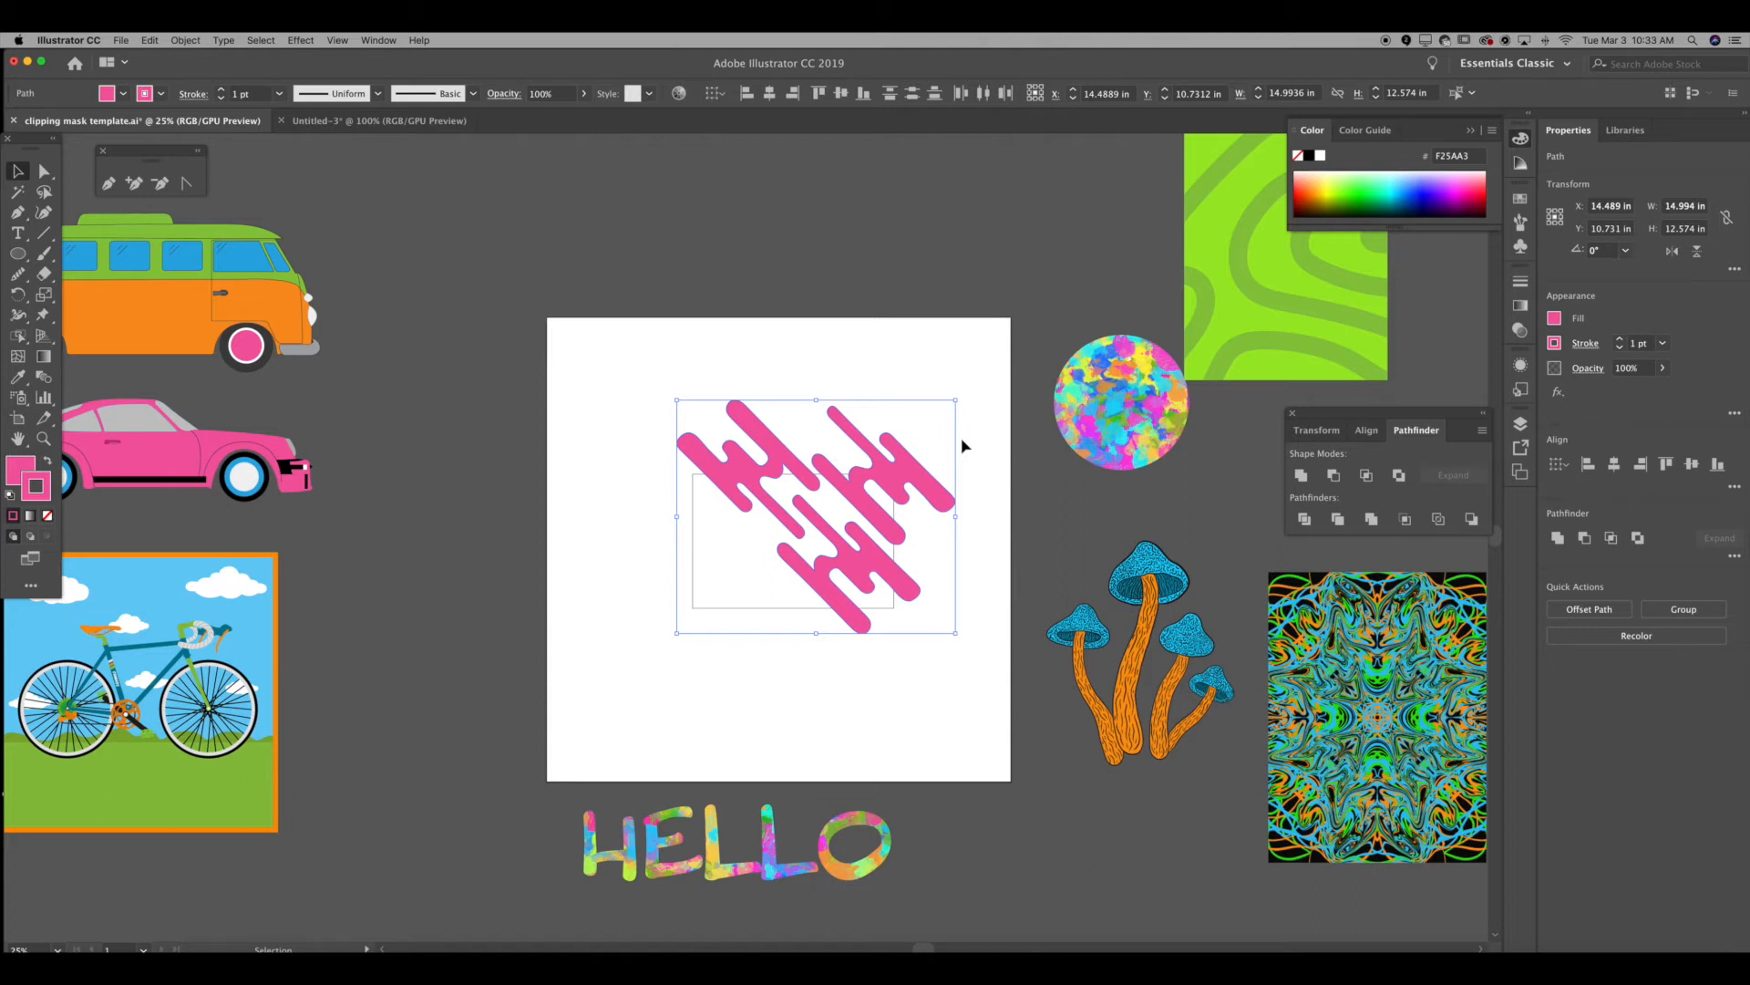
{"action": "left_click", "coordinate": [967, 443]}
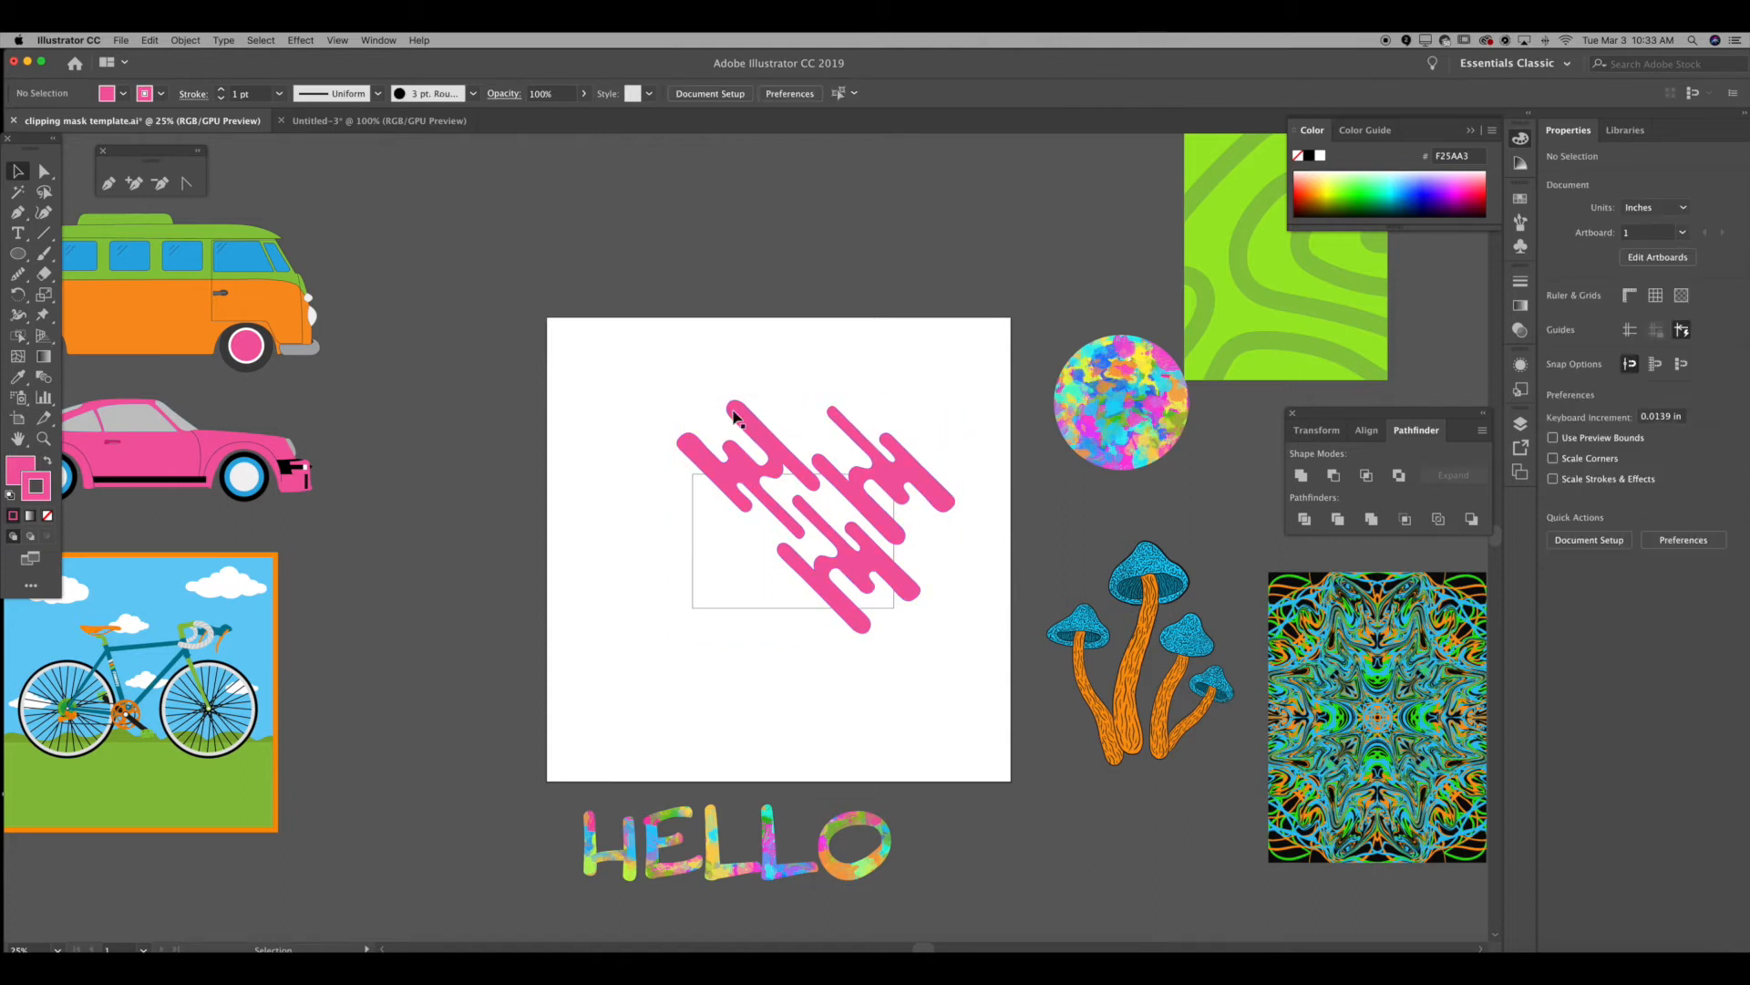
{"action": "left_click", "coordinate": [760, 461]}
{"action": "left_click", "coordinate": [910, 464]}
{"action": "left_click", "coordinate": [852, 561]}
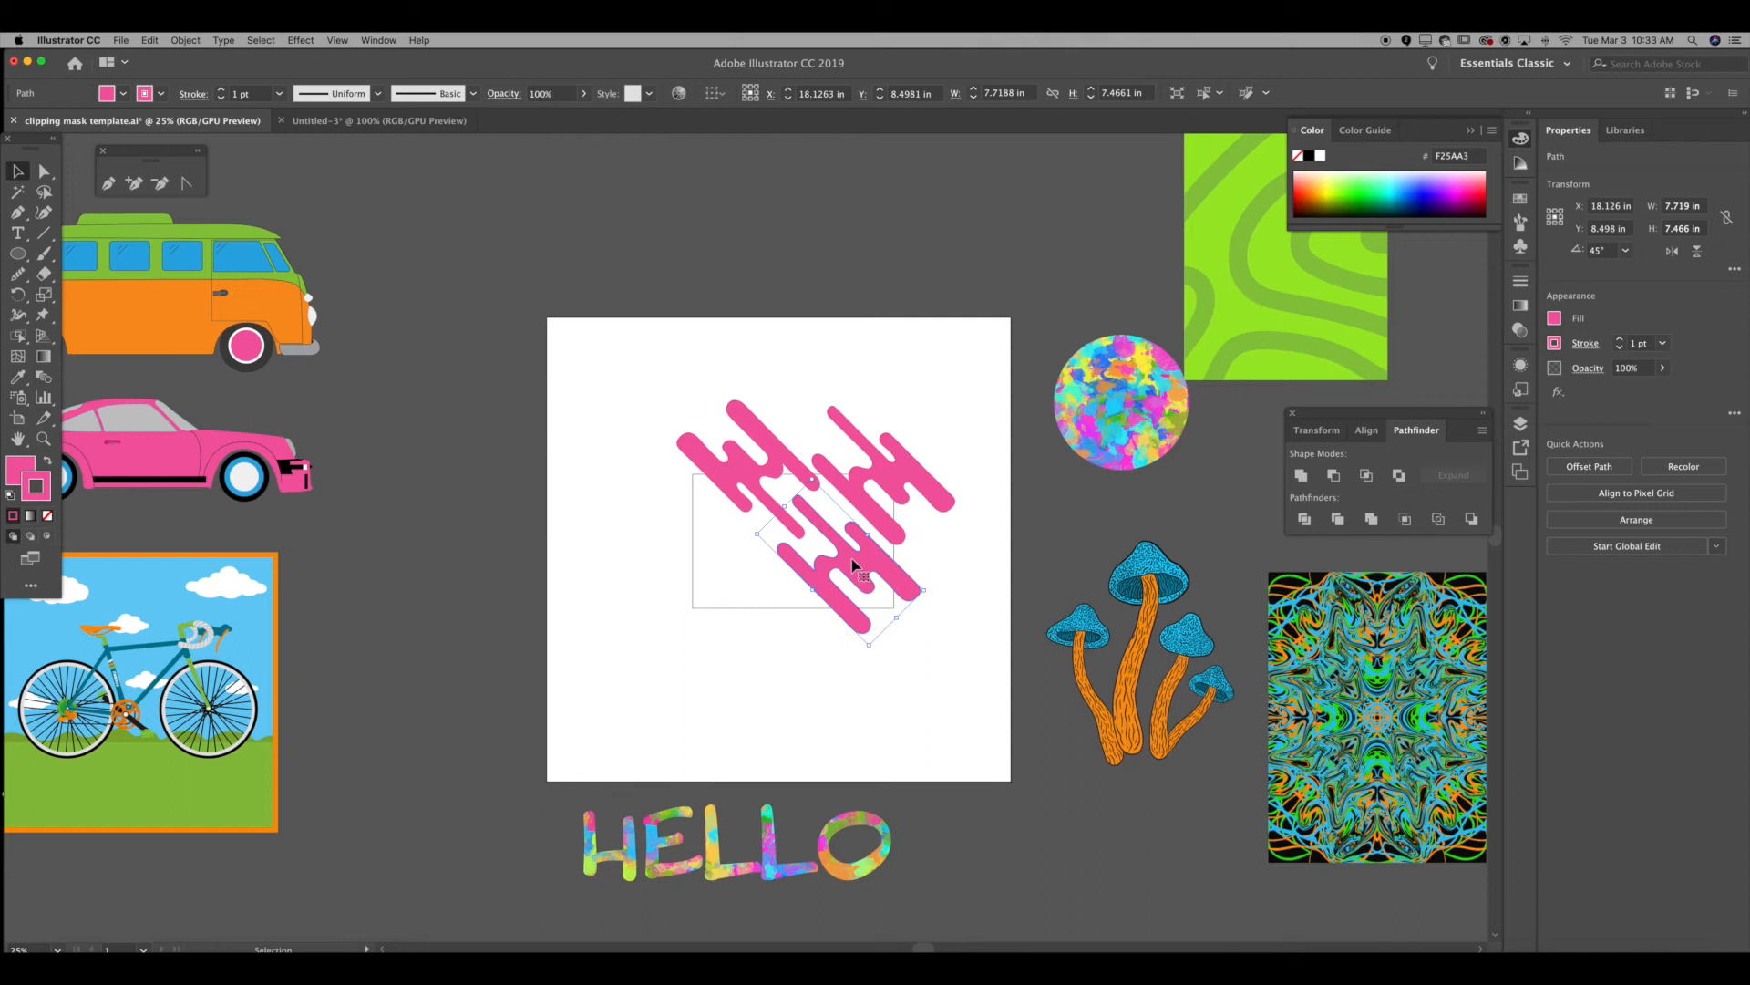
{"action": "left_click", "coordinate": [734, 474], "text": "shift"}
{"action": "left_click", "coordinate": [888, 470], "text": "shift"}
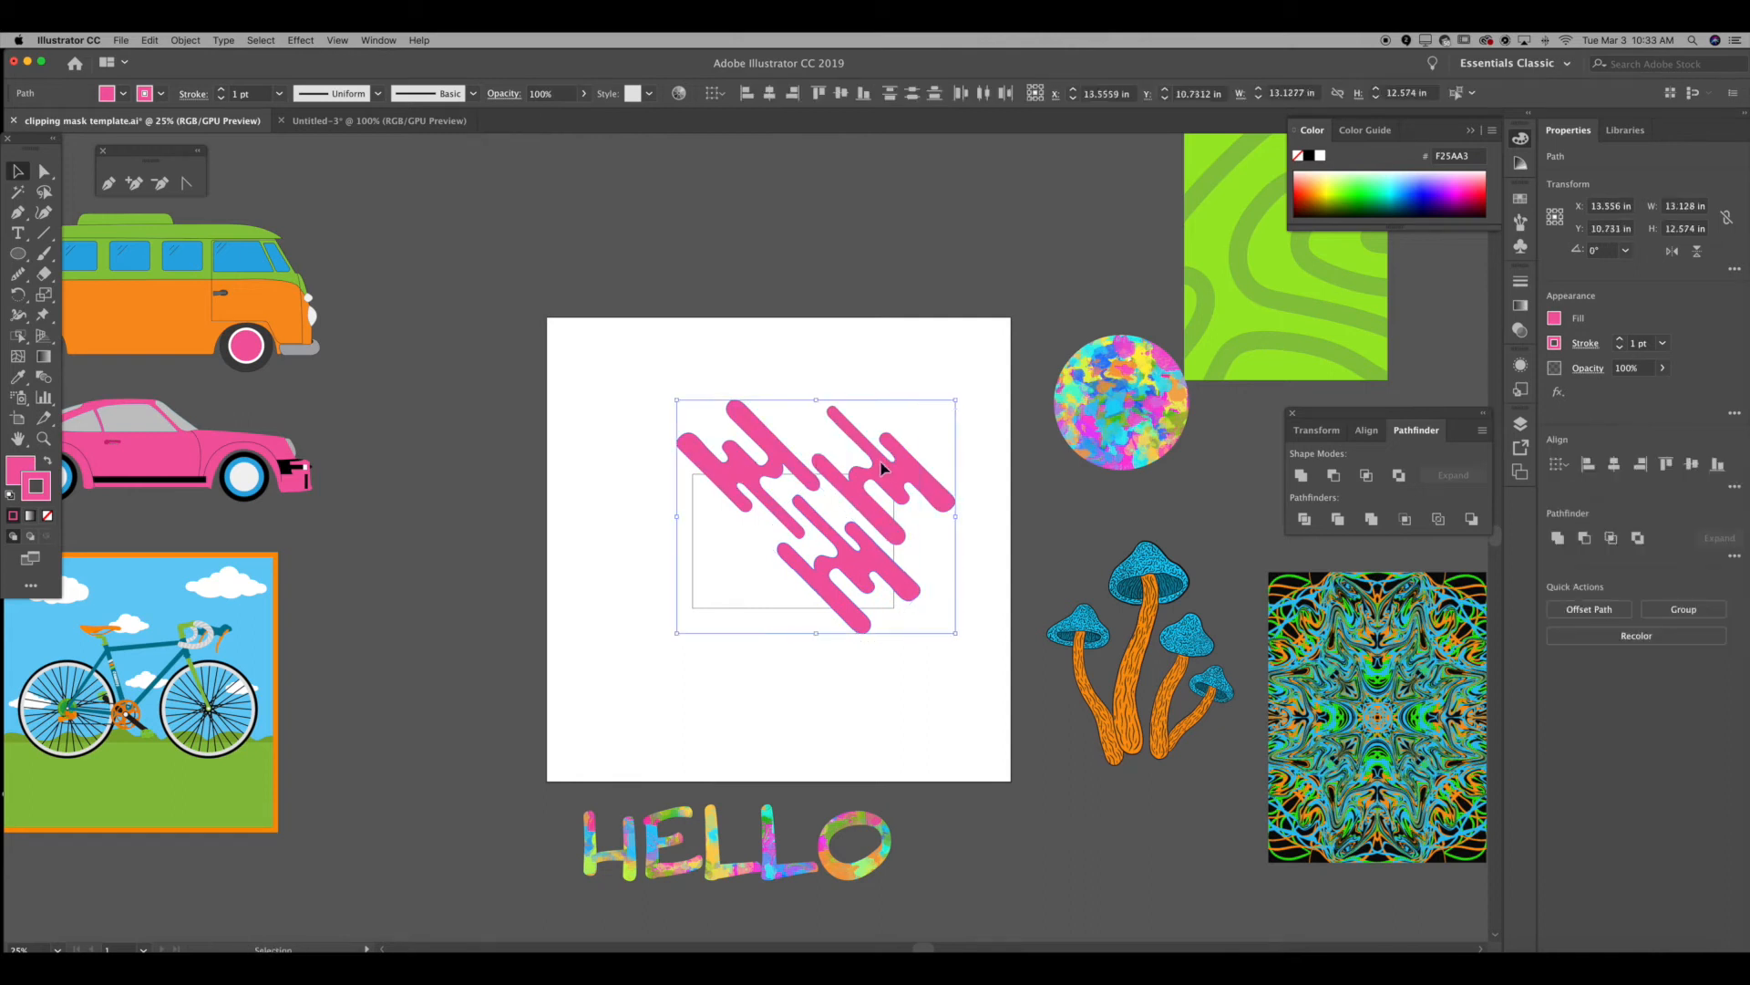
{"action": "right_click", "coordinate": [830, 363]}
{"action": "left_click", "coordinate": [645, 308]}
Step: Group the three pink drip shapes and nudge the group about 0.2 in right and down
{"action": "left_click", "coordinate": [733, 454]}
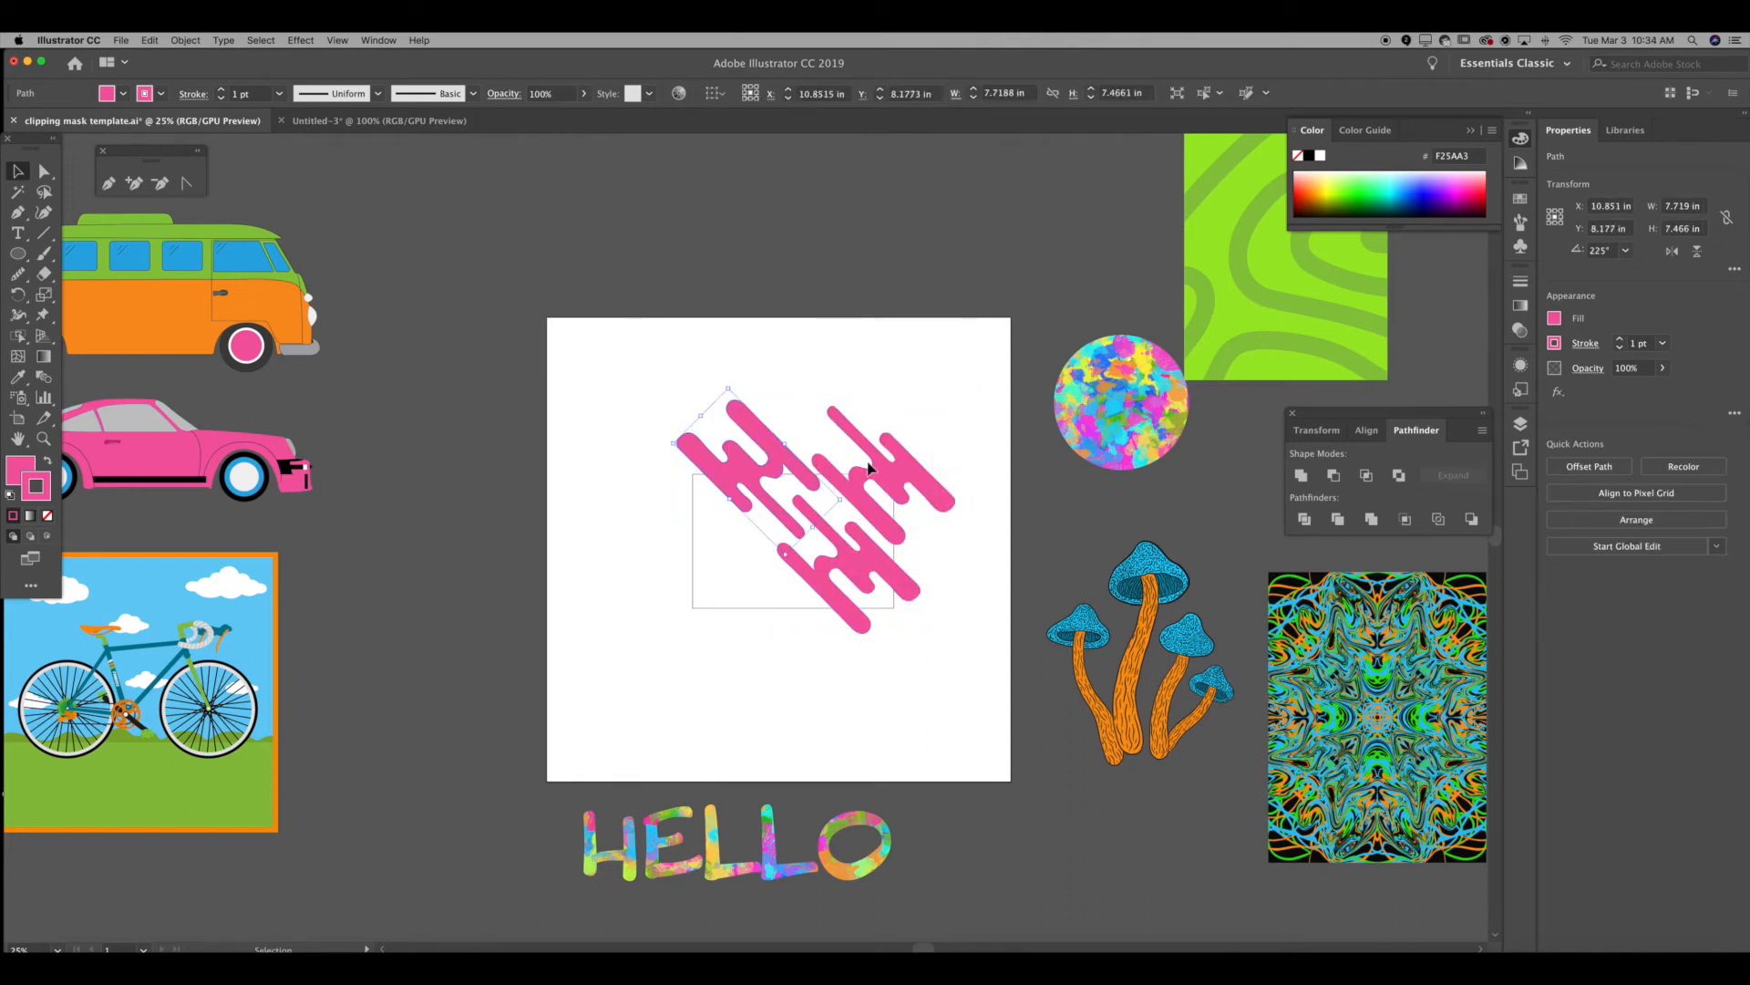
{"action": "left_click", "coordinate": [878, 480], "text": "shift"}
{"action": "left_click", "coordinate": [874, 555], "text": "shift"}
{"action": "key", "text": "super+g"}
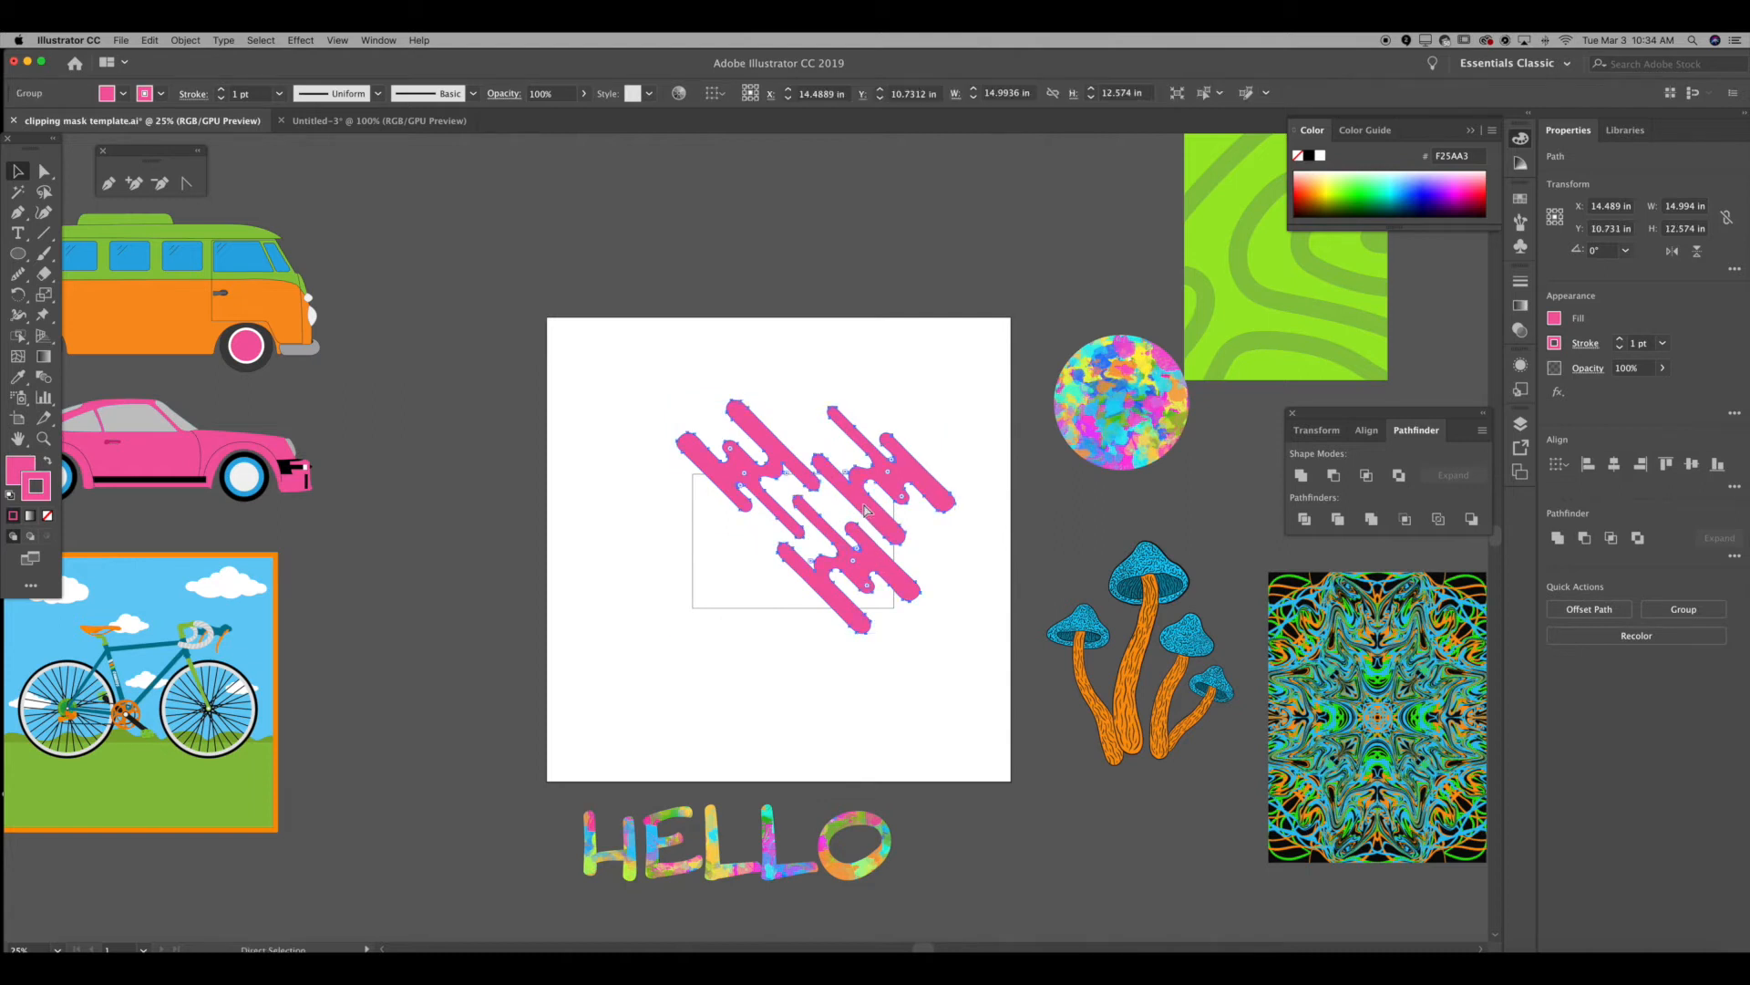
{"action": "key", "text": "super+shift+a"}
{"action": "mouse_move", "coordinate": [877, 476]}
{"action": "left_mouse_down"}
{"action": "mouse_move", "coordinate": [886, 385]}
{"action": "mouse_move", "coordinate": [878, 491]}
{"action": "left_mouse_up"}
{"action": "key", "text": "super+shift+a"}
Step: Send the pink drip group behind the white rectangle
{"action": "left_click", "coordinate": [741, 476]}
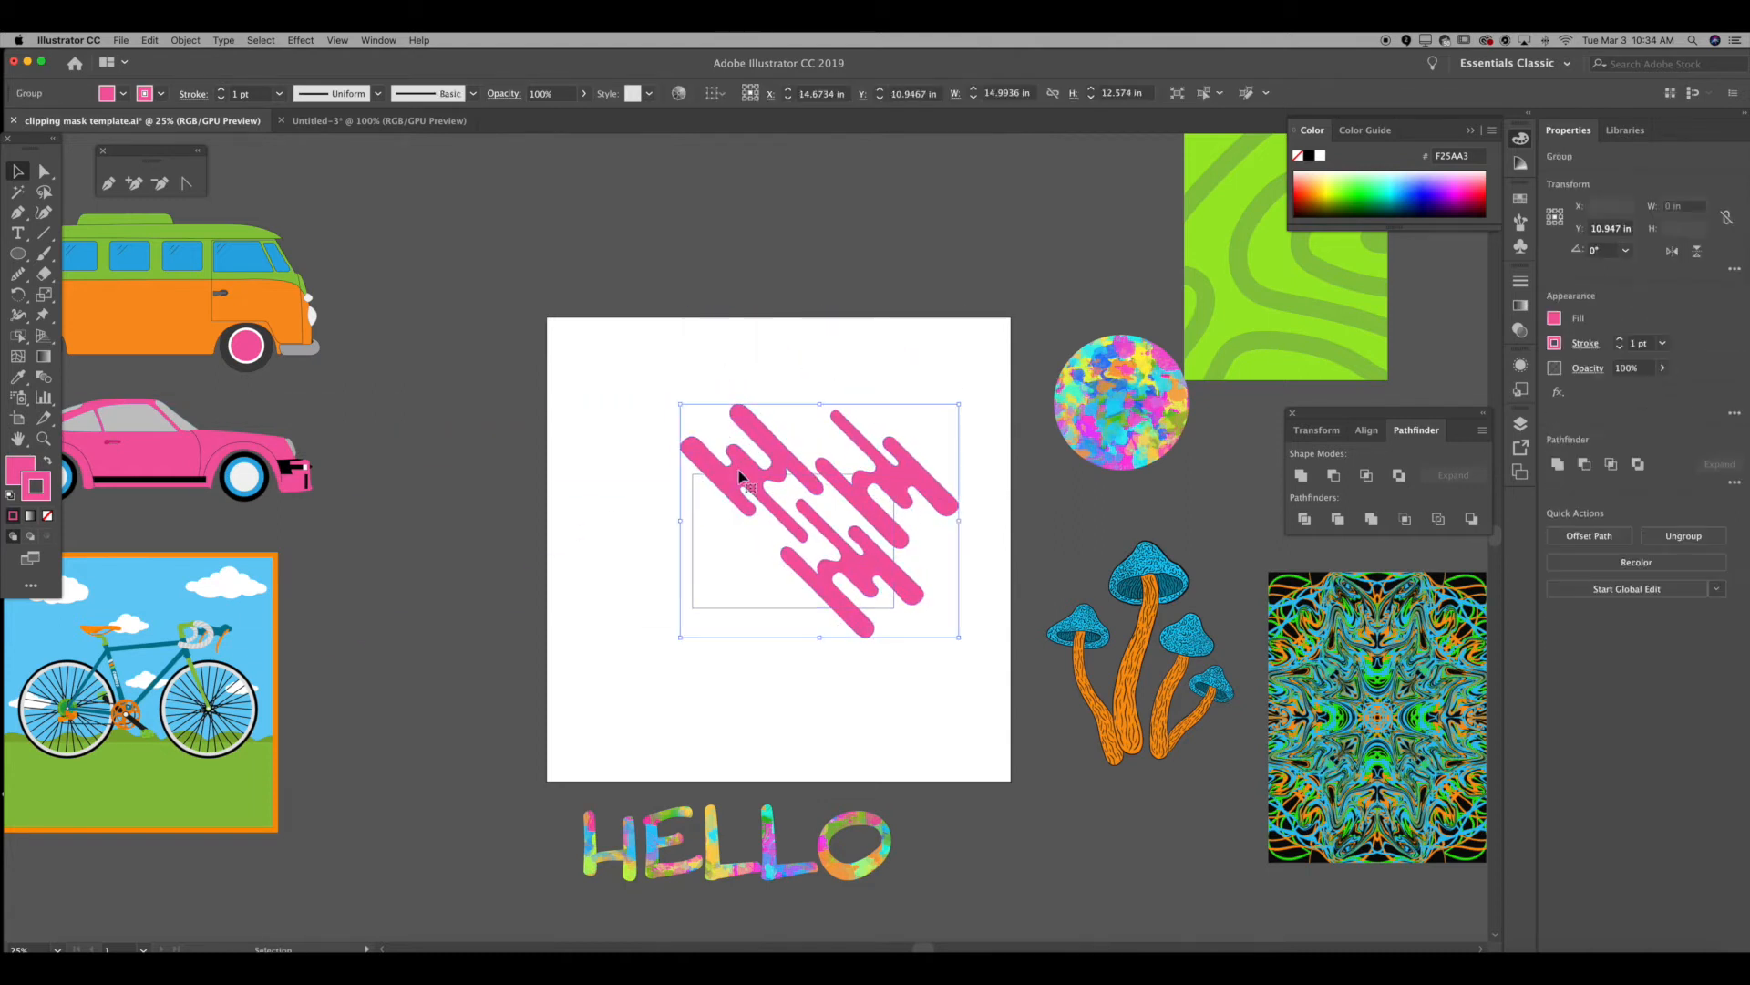
{"action": "key", "text": "super+shift+bracketleft"}
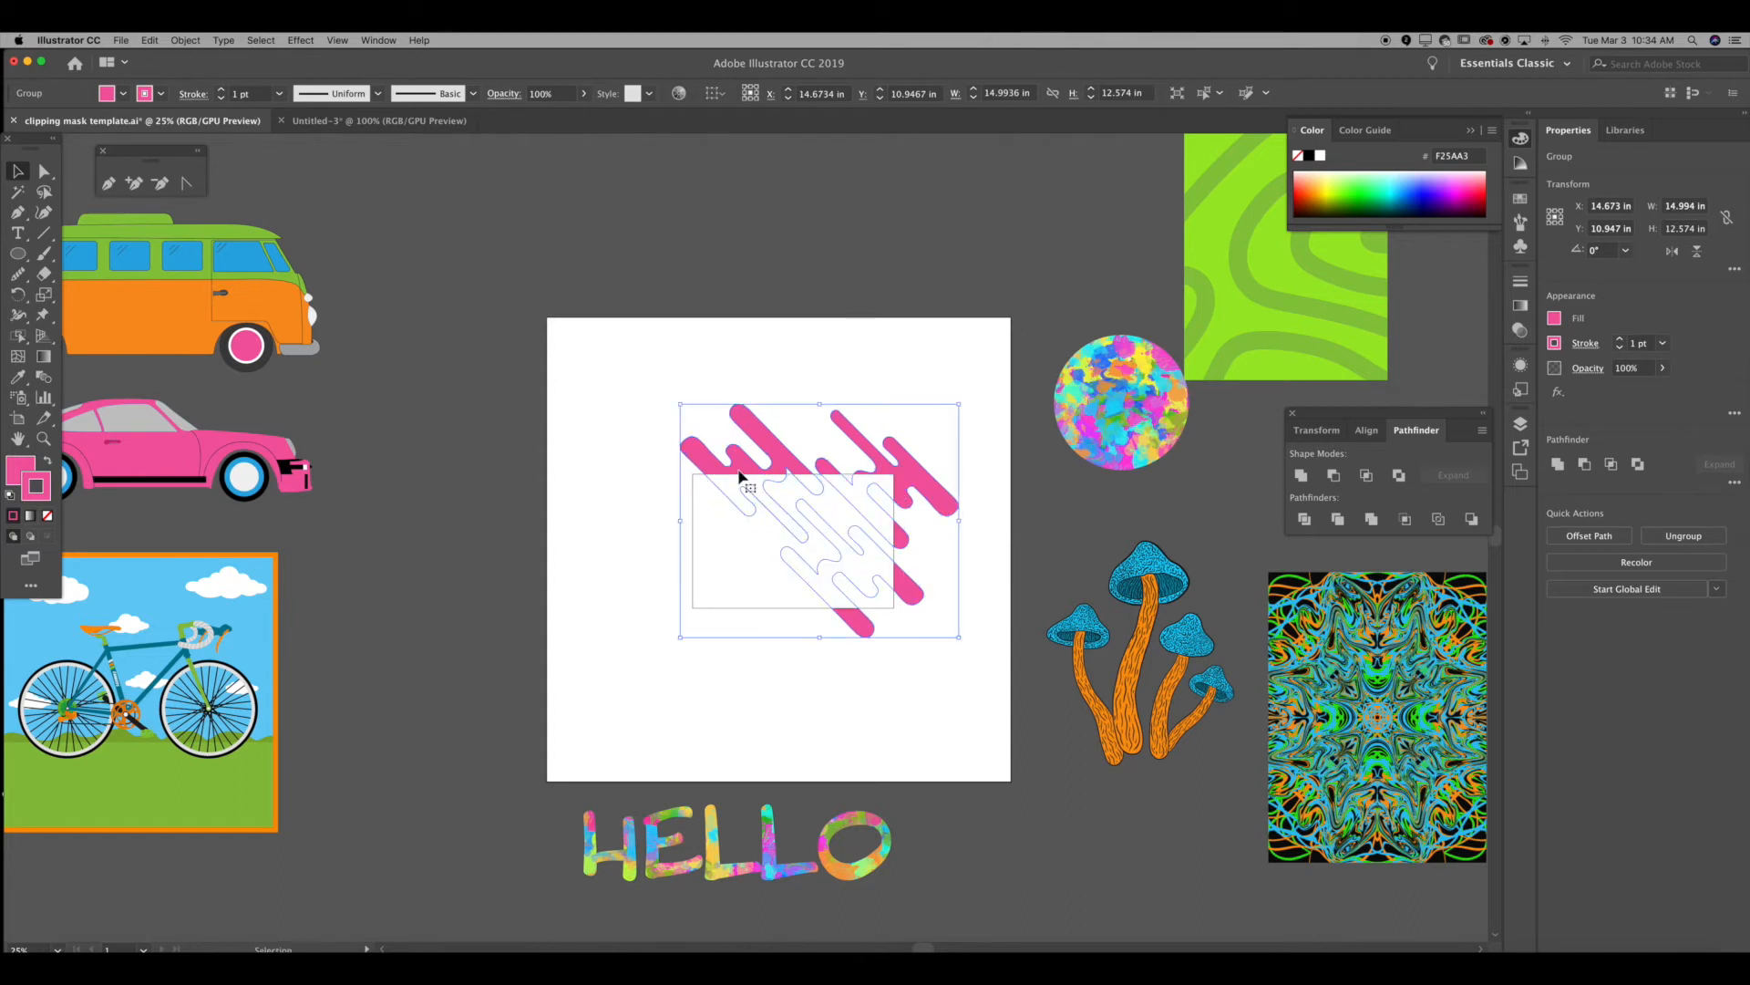
{"action": "left_click", "coordinate": [785, 367]}
Step: Make a clipping mask from the white rectangle and the pink drip group behind it
{"action": "left_click_drag", "start_coordinate": [684, 379], "coordinate": [944, 605]}
{"action": "right_click", "coordinate": [866, 314]}
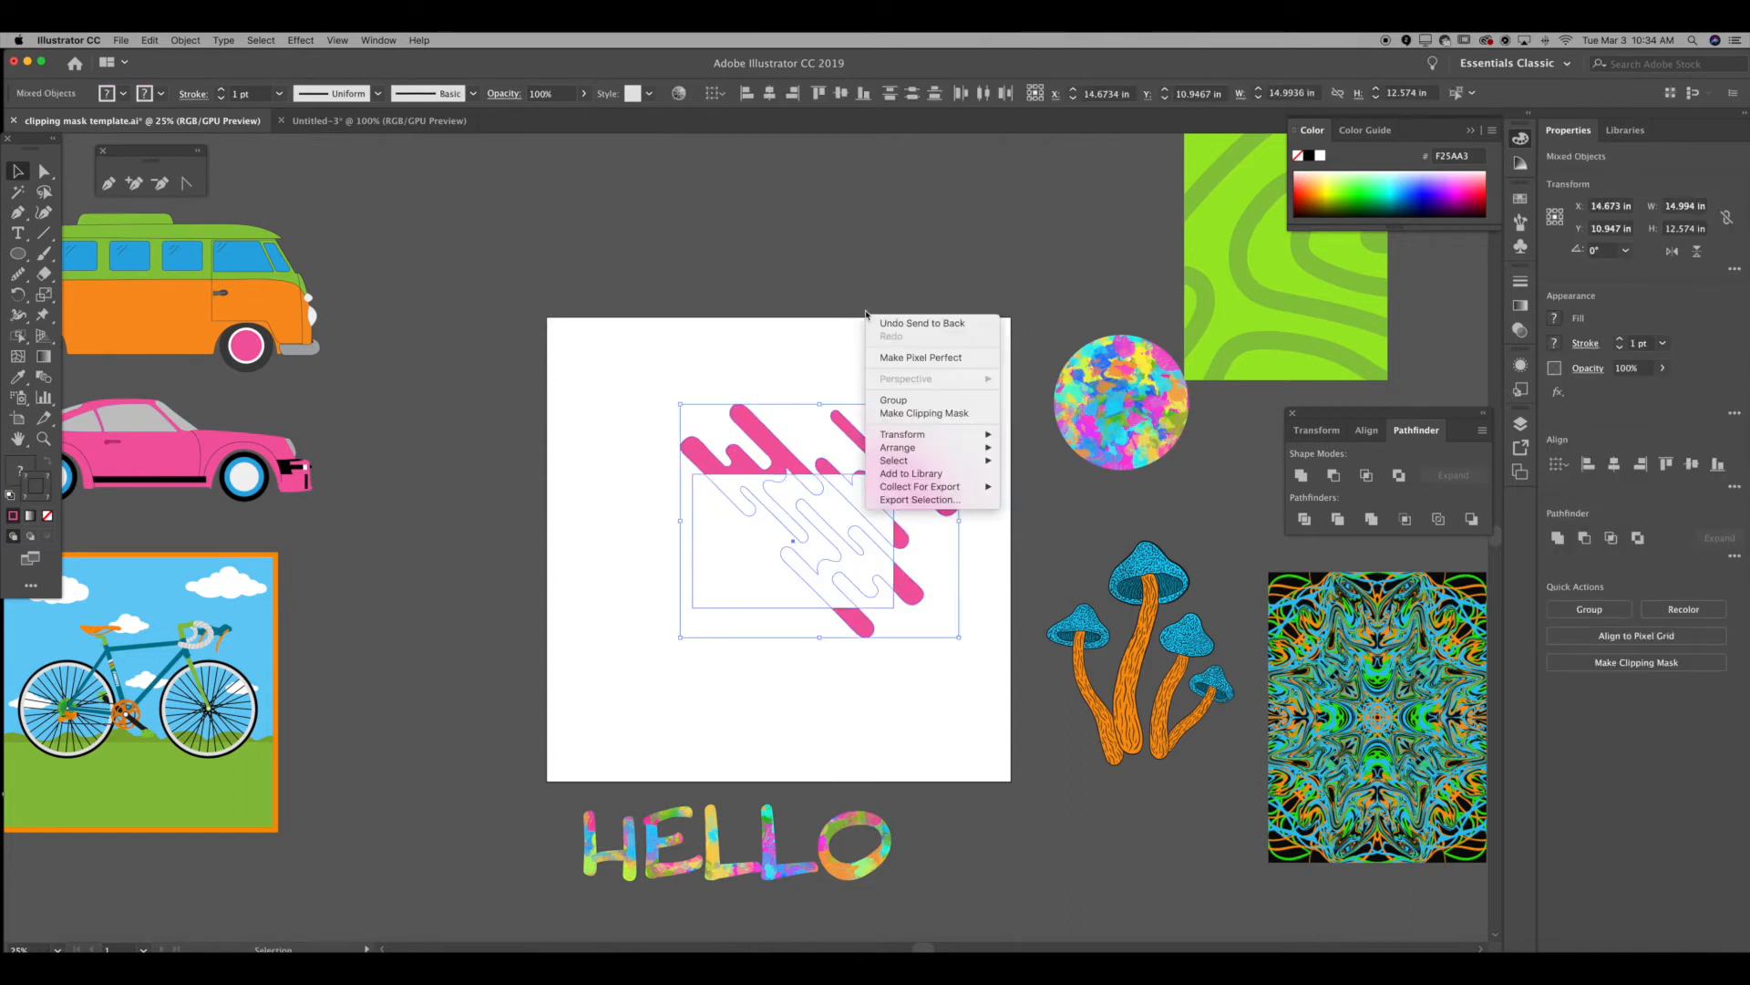
{"action": "left_click", "coordinate": [923, 413]}
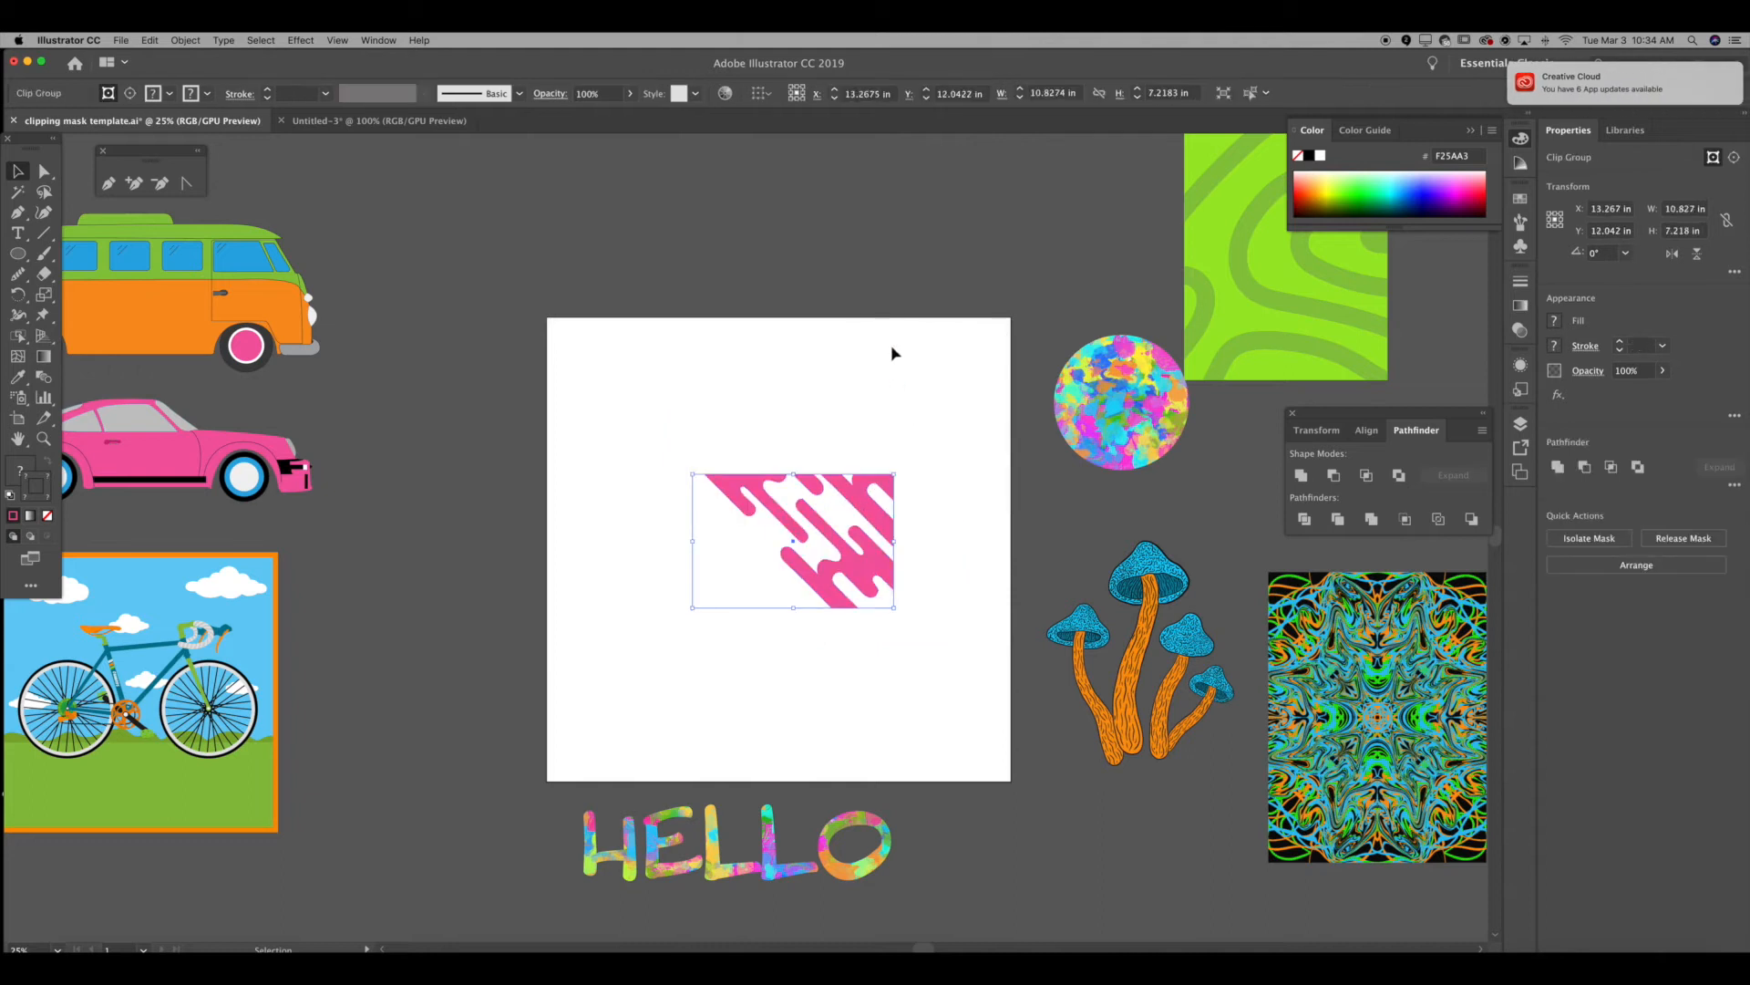
{"action": "left_click", "coordinate": [891, 352]}
Step: Move the masked pink drip artwork off the artboard to the area just above it
{"action": "mouse_move", "coordinate": [830, 531]}
{"action": "left_mouse_down"}
{"action": "mouse_move", "coordinate": [842, 218]}
{"action": "mouse_move", "coordinate": [832, 242]}
{"action": "mouse_move", "coordinate": [1348, 270]}
{"action": "mouse_move", "coordinate": [1020, 421]}
{"action": "mouse_move", "coordinate": [813, 535]}
{"action": "mouse_move", "coordinate": [832, 559]}
{"action": "mouse_move", "coordinate": [824, 545]}
{"action": "left_mouse_up"}
{"action": "left_click", "coordinate": [551, 285]}
{"action": "left_click_drag", "start_coordinate": [824, 546], "coordinate": [849, 258]}
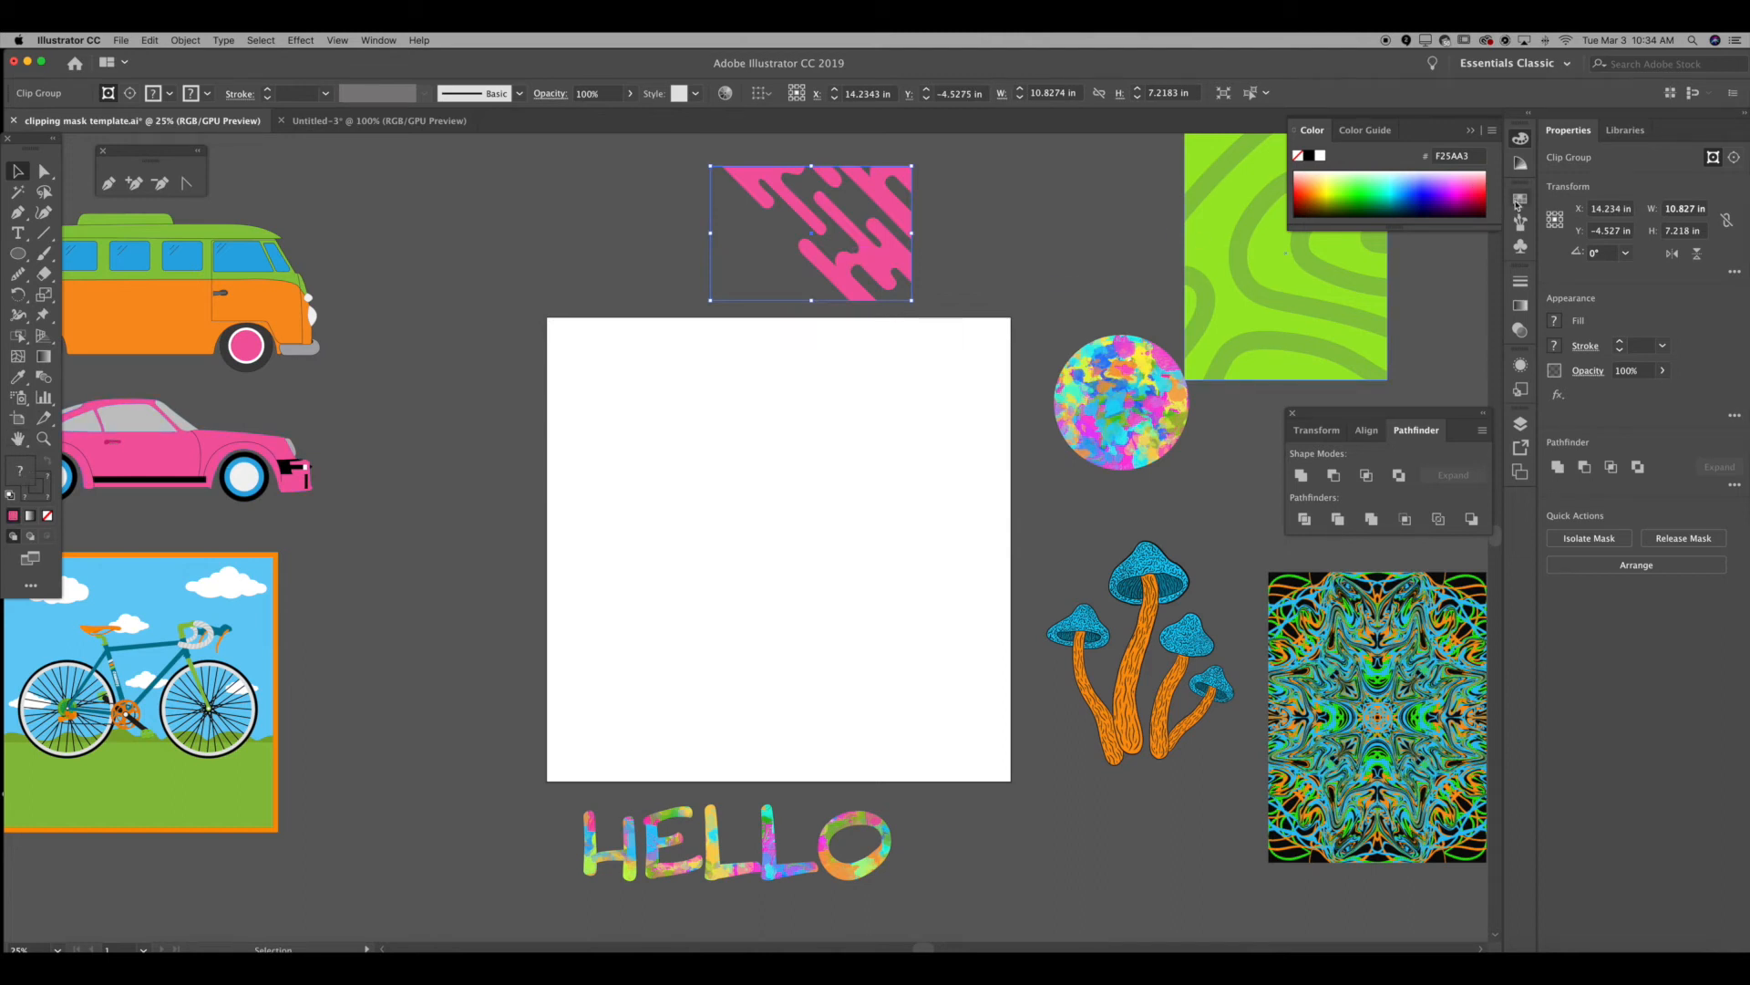
Step: Try filling the whole masked pink artwork with the white swatch
{"action": "left_click", "coordinate": [1518, 201]}
{"action": "left_click", "coordinate": [1334, 248]}
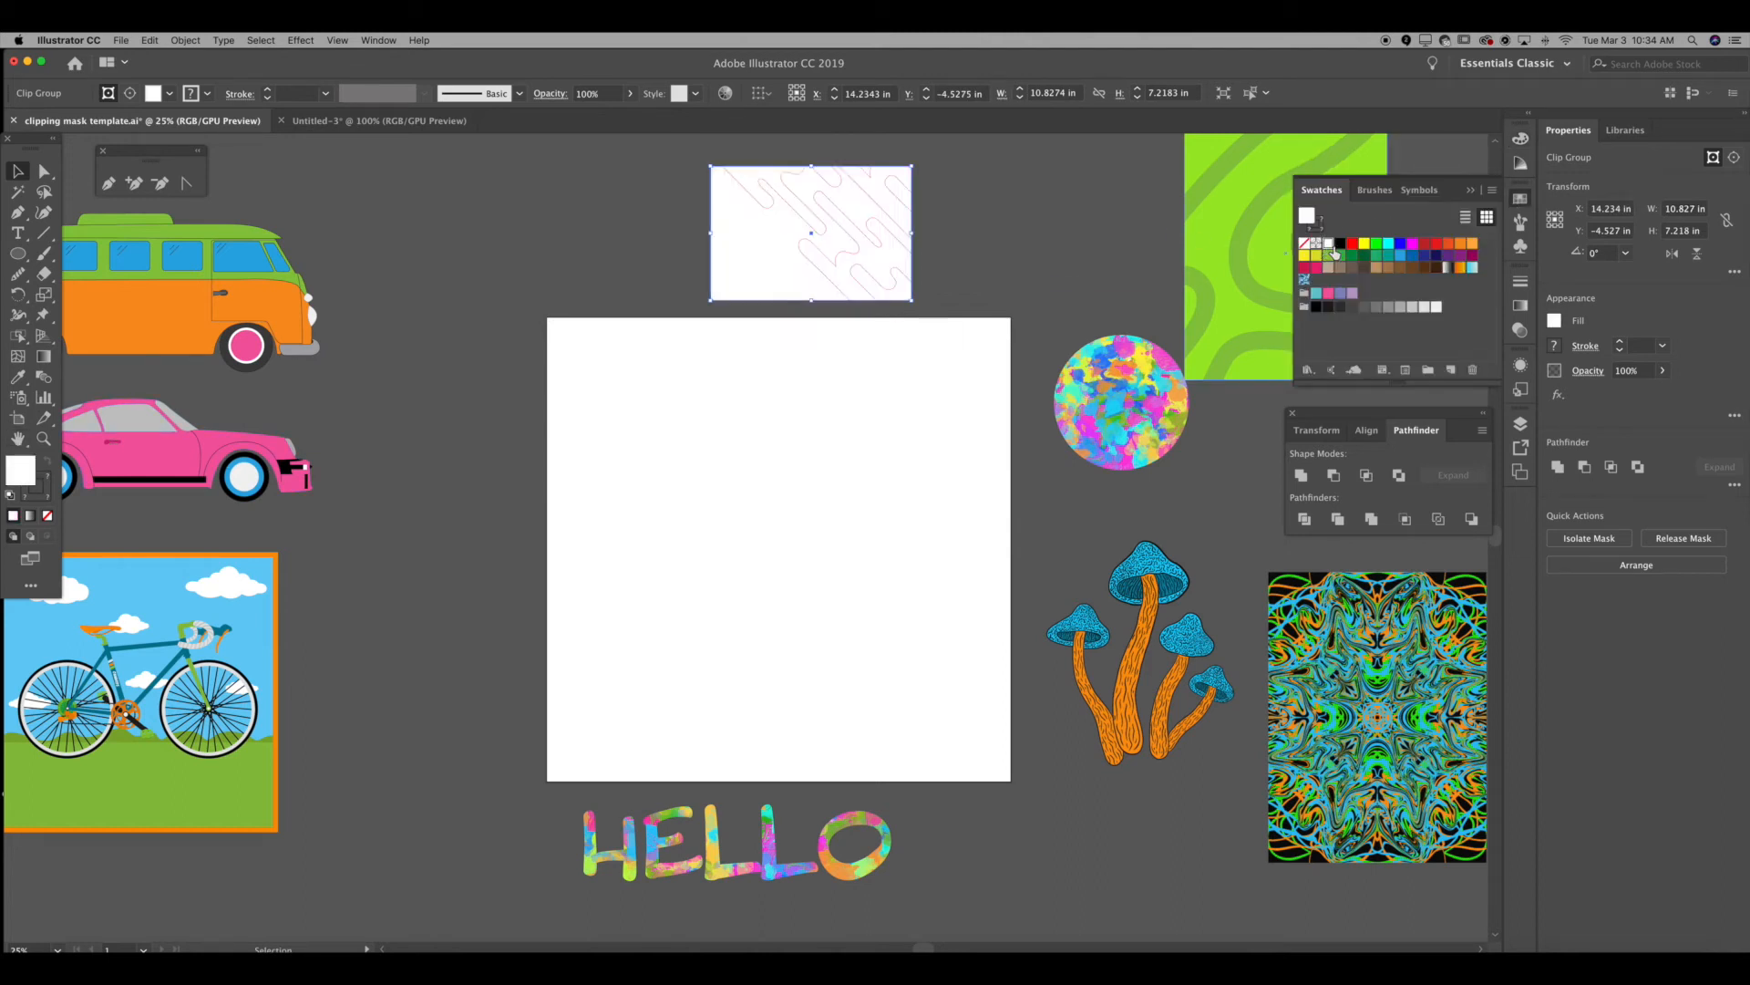
{"action": "left_click", "coordinate": [1081, 252]}
Step: Undo the white fill, the move and the clipping mask on the pink drip artwork
{"action": "key", "text": "super+z"}
{"action": "key", "text": "super+z"}
{"action": "key", "text": "super+z"}
{"action": "key", "text": "super+z"}
{"action": "key", "text": "super+z"}
{"action": "key", "text": "super+z"}
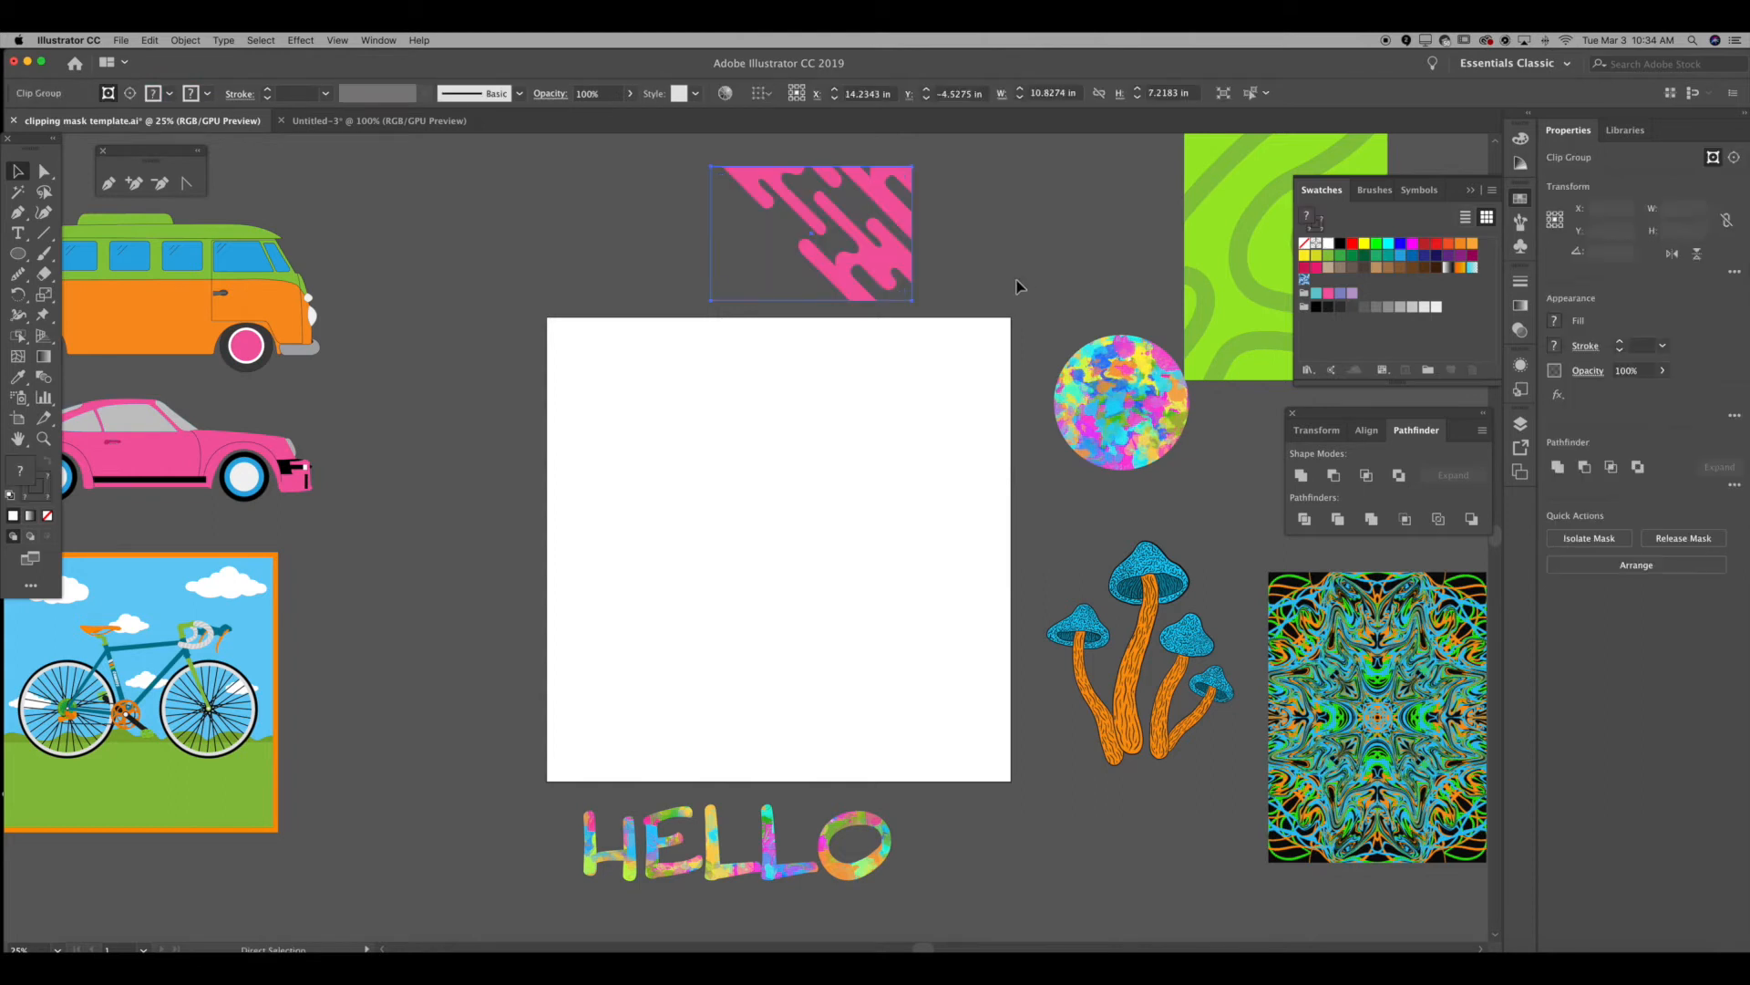
{"action": "key", "text": "super+z"}
{"action": "key", "text": "super+z"}
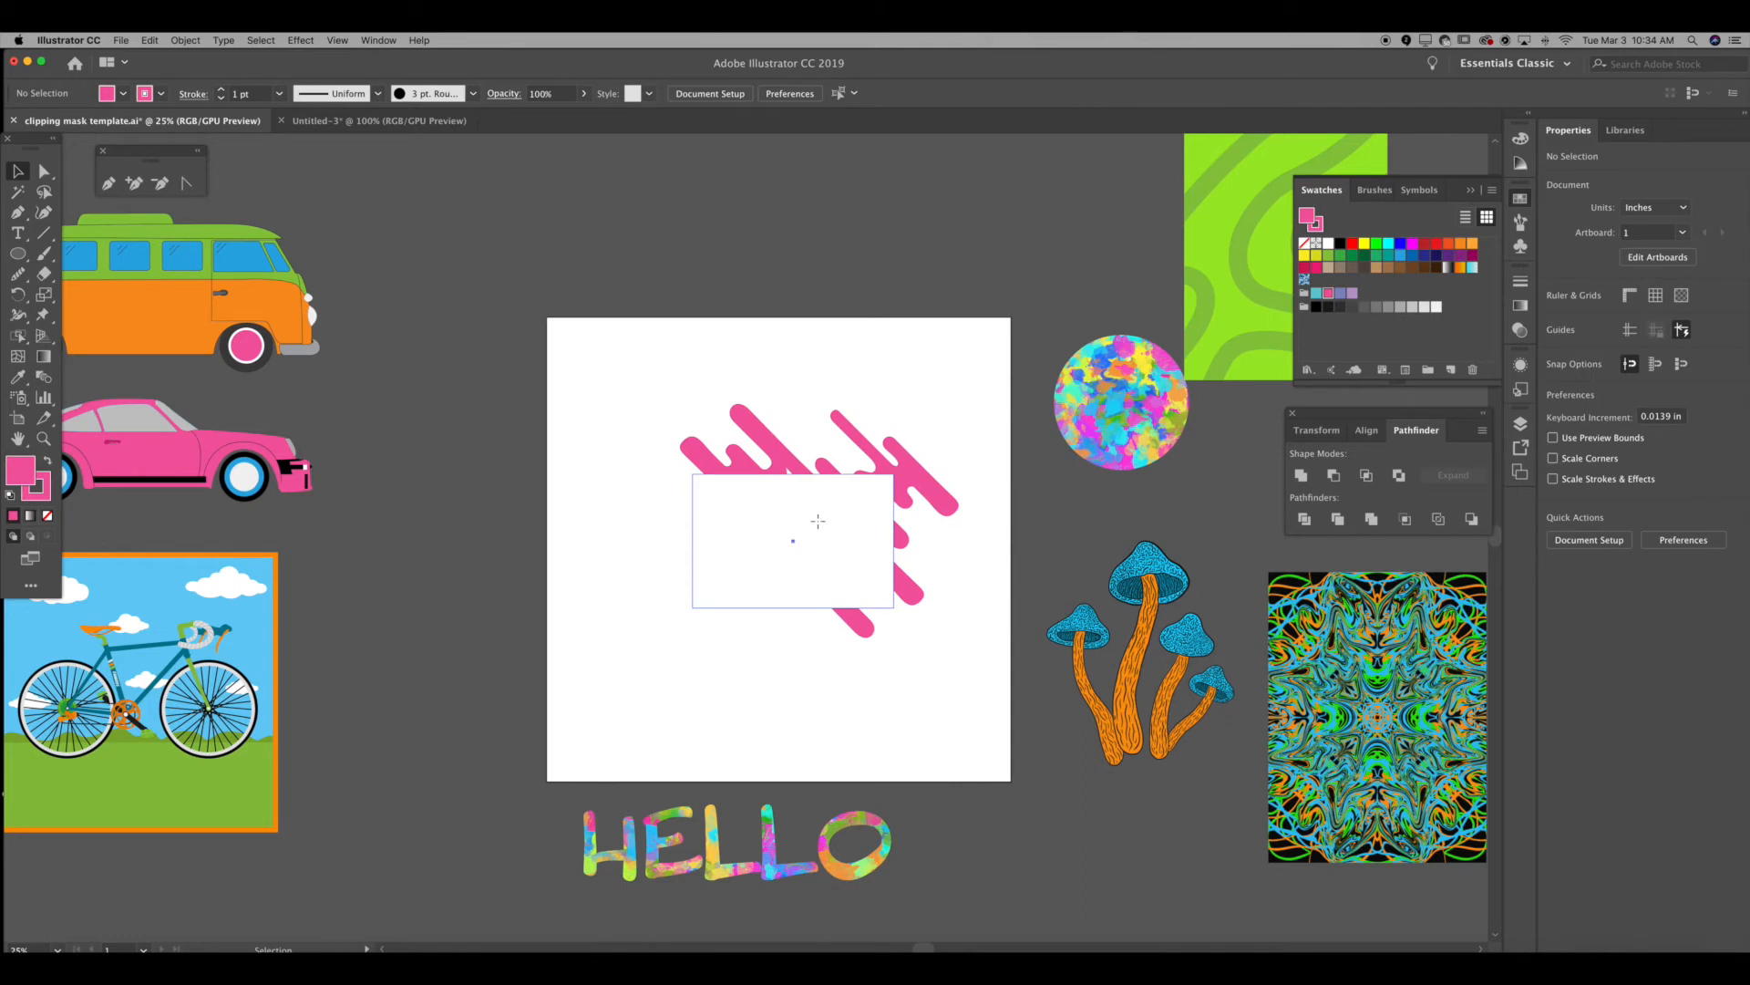
Step: Send the white rectangle behind the pink drip artwork and shift it slightly right to X 13.6 in
{"action": "left_click", "coordinate": [819, 526]}
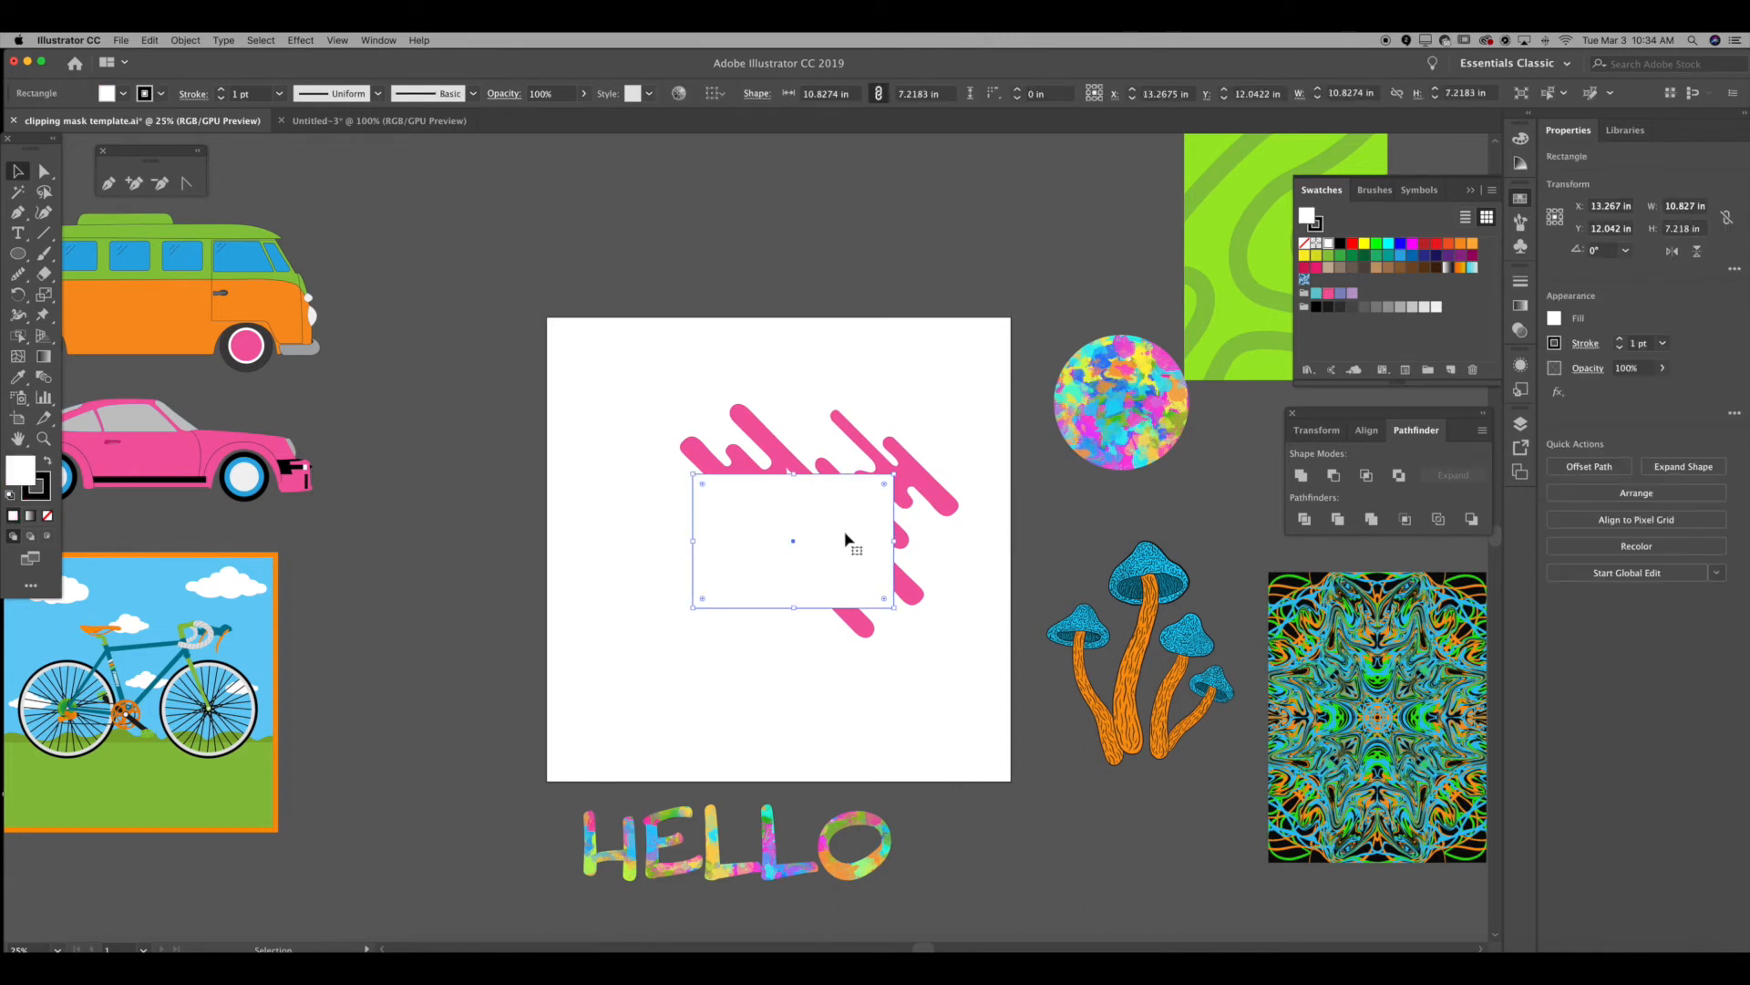
{"action": "key", "text": "super+shift+bracketleft"}
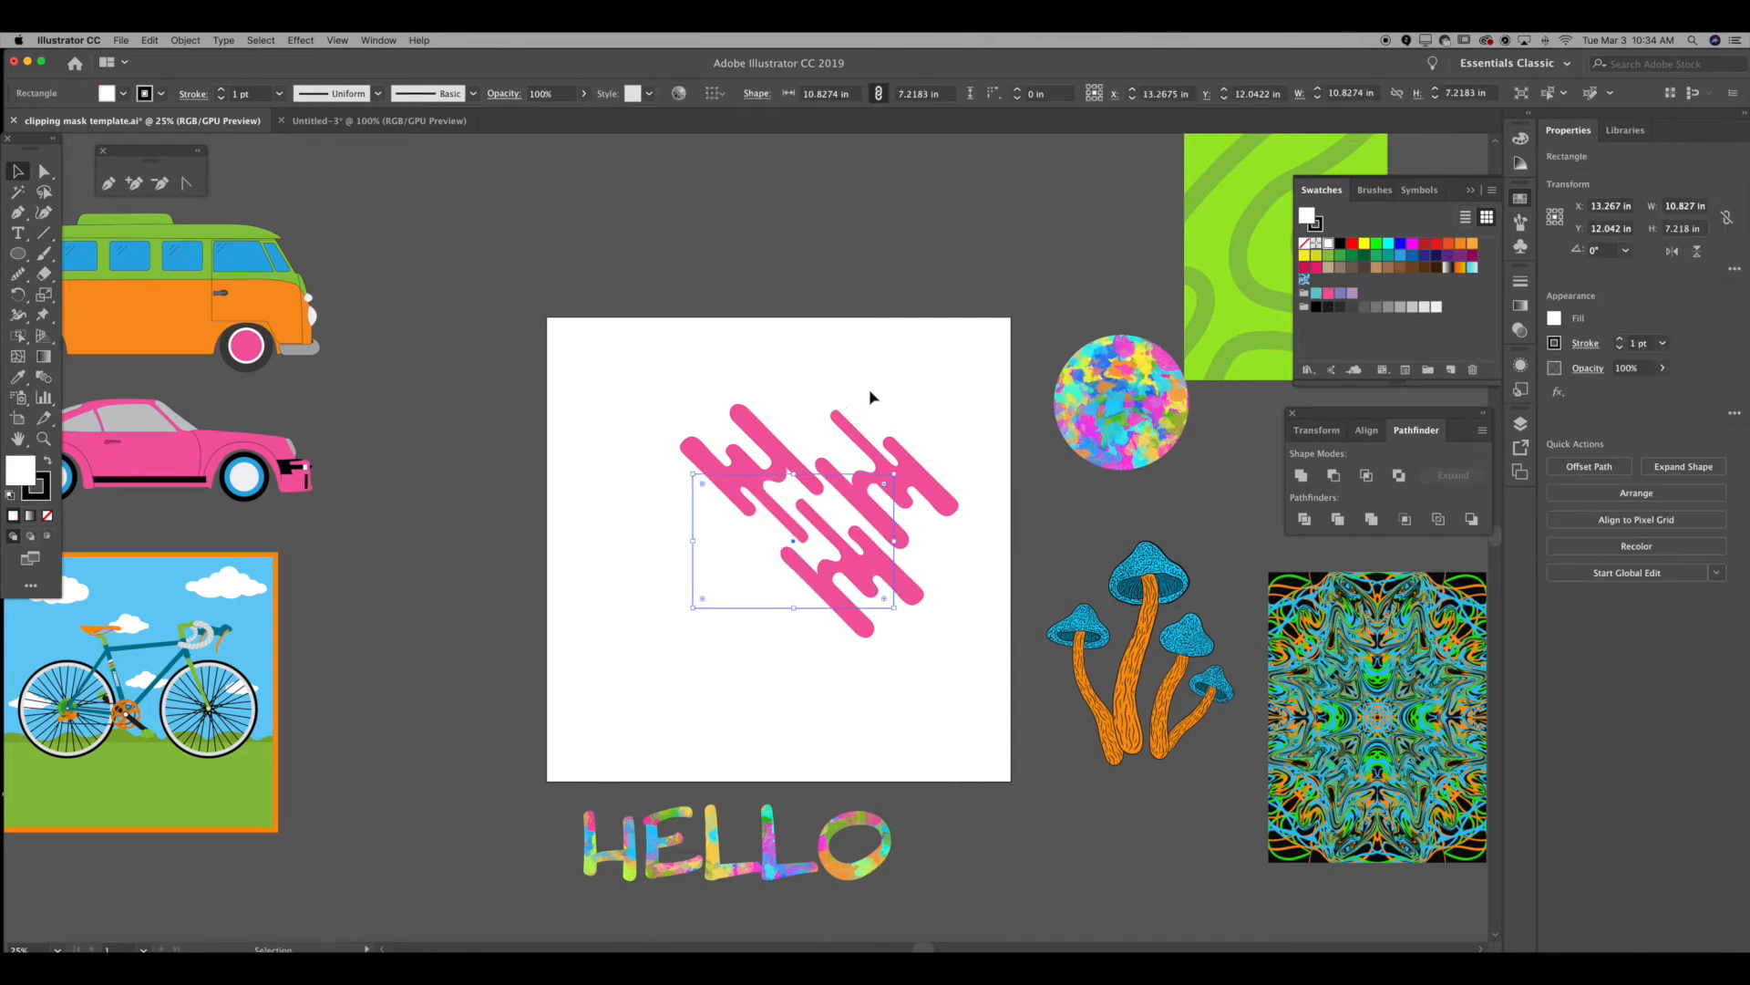
{"action": "left_click", "coordinate": [867, 392]}
{"action": "left_click", "coordinate": [699, 470]}
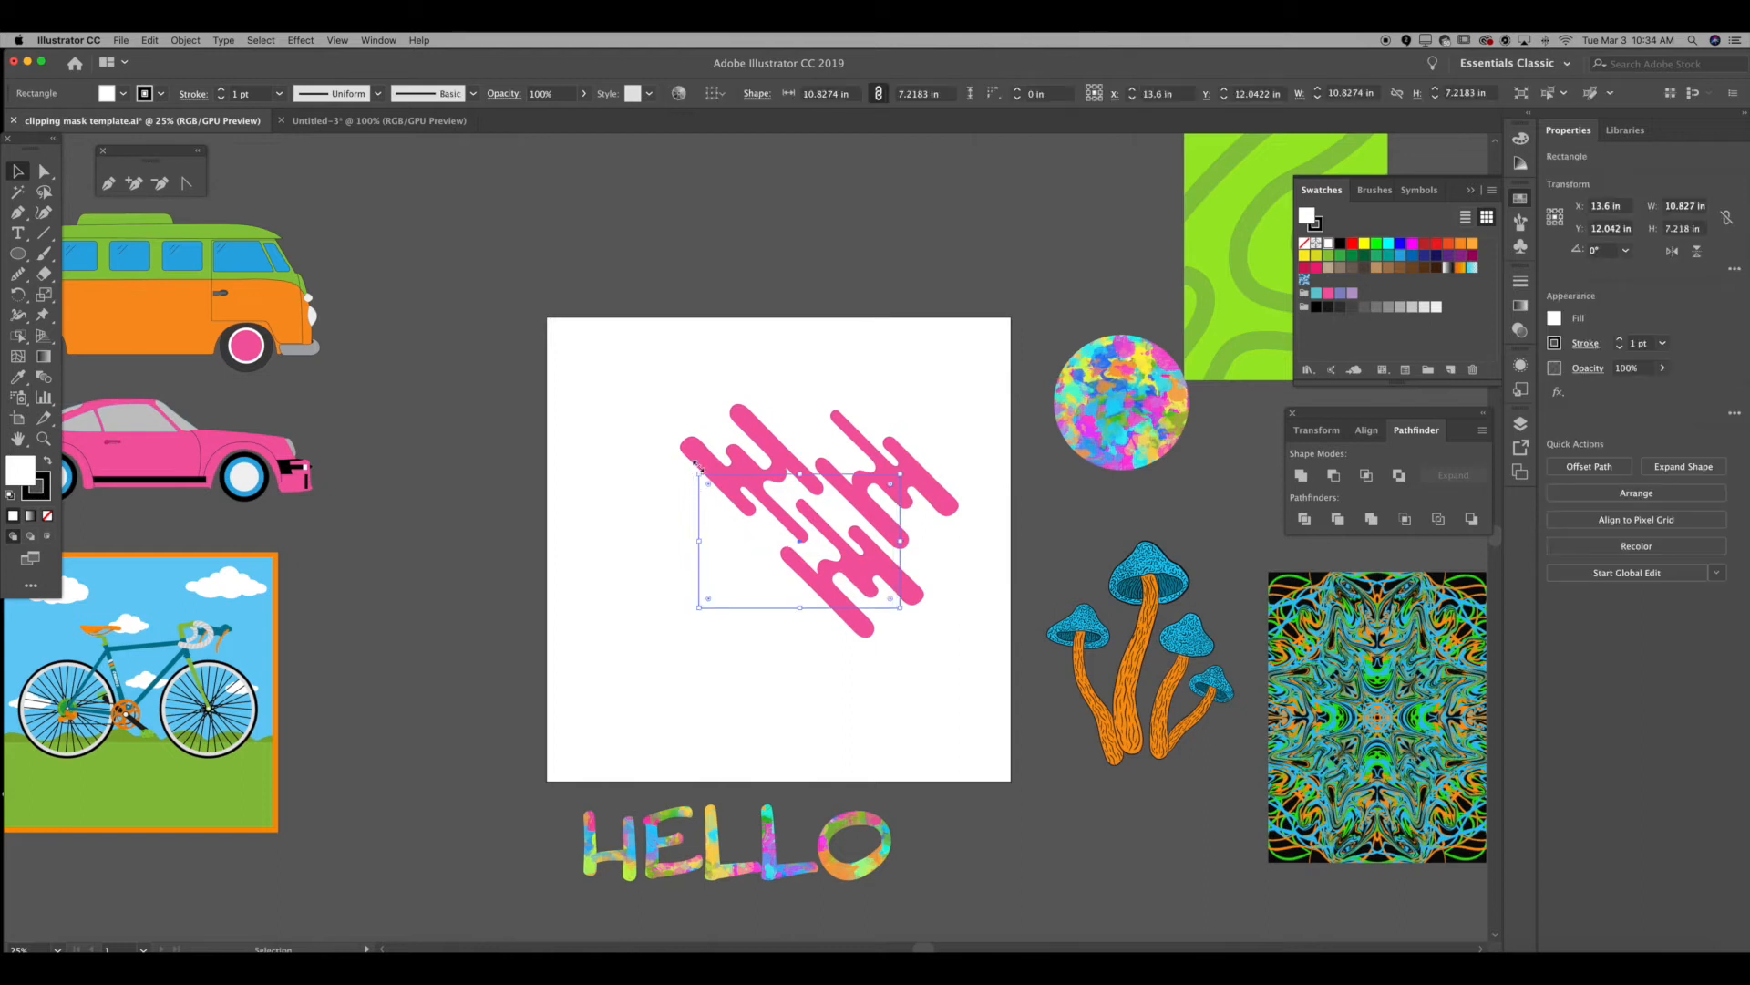
{"action": "left_click", "coordinate": [917, 591]}
{"action": "left_click", "coordinate": [991, 500]}
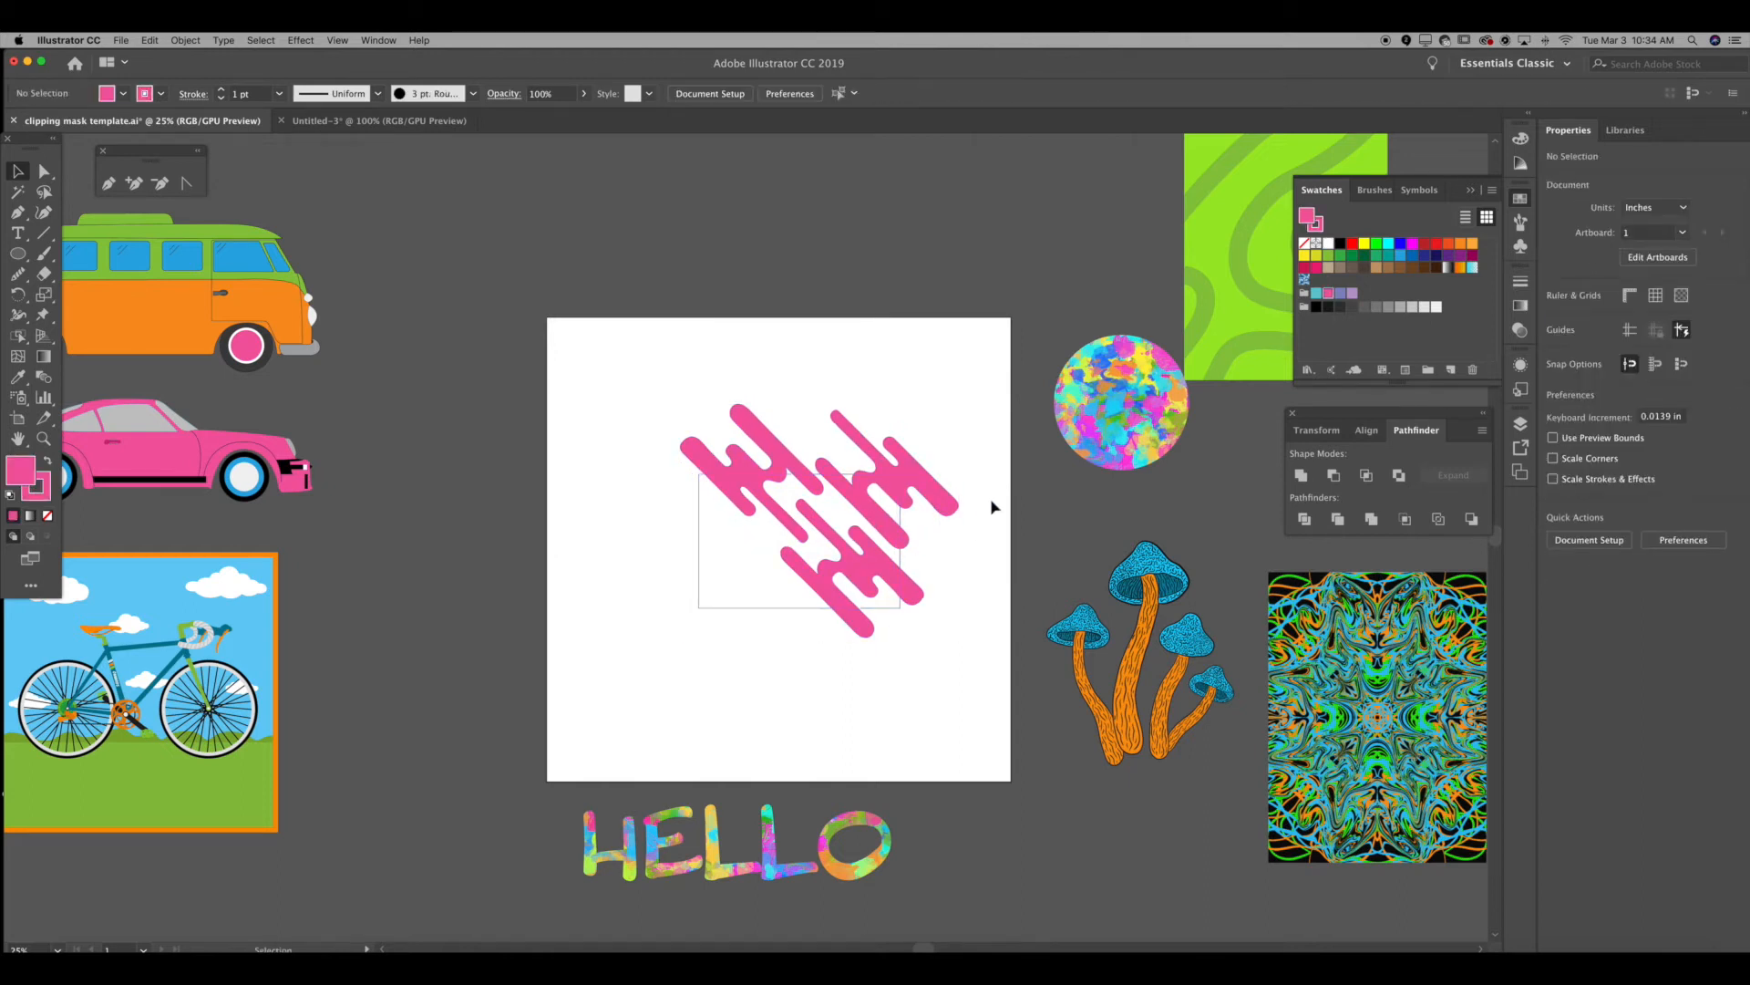
Step: Copy the white rectangle and group the original with the pink drip artwork
{"action": "left_click", "coordinate": [705, 538]}
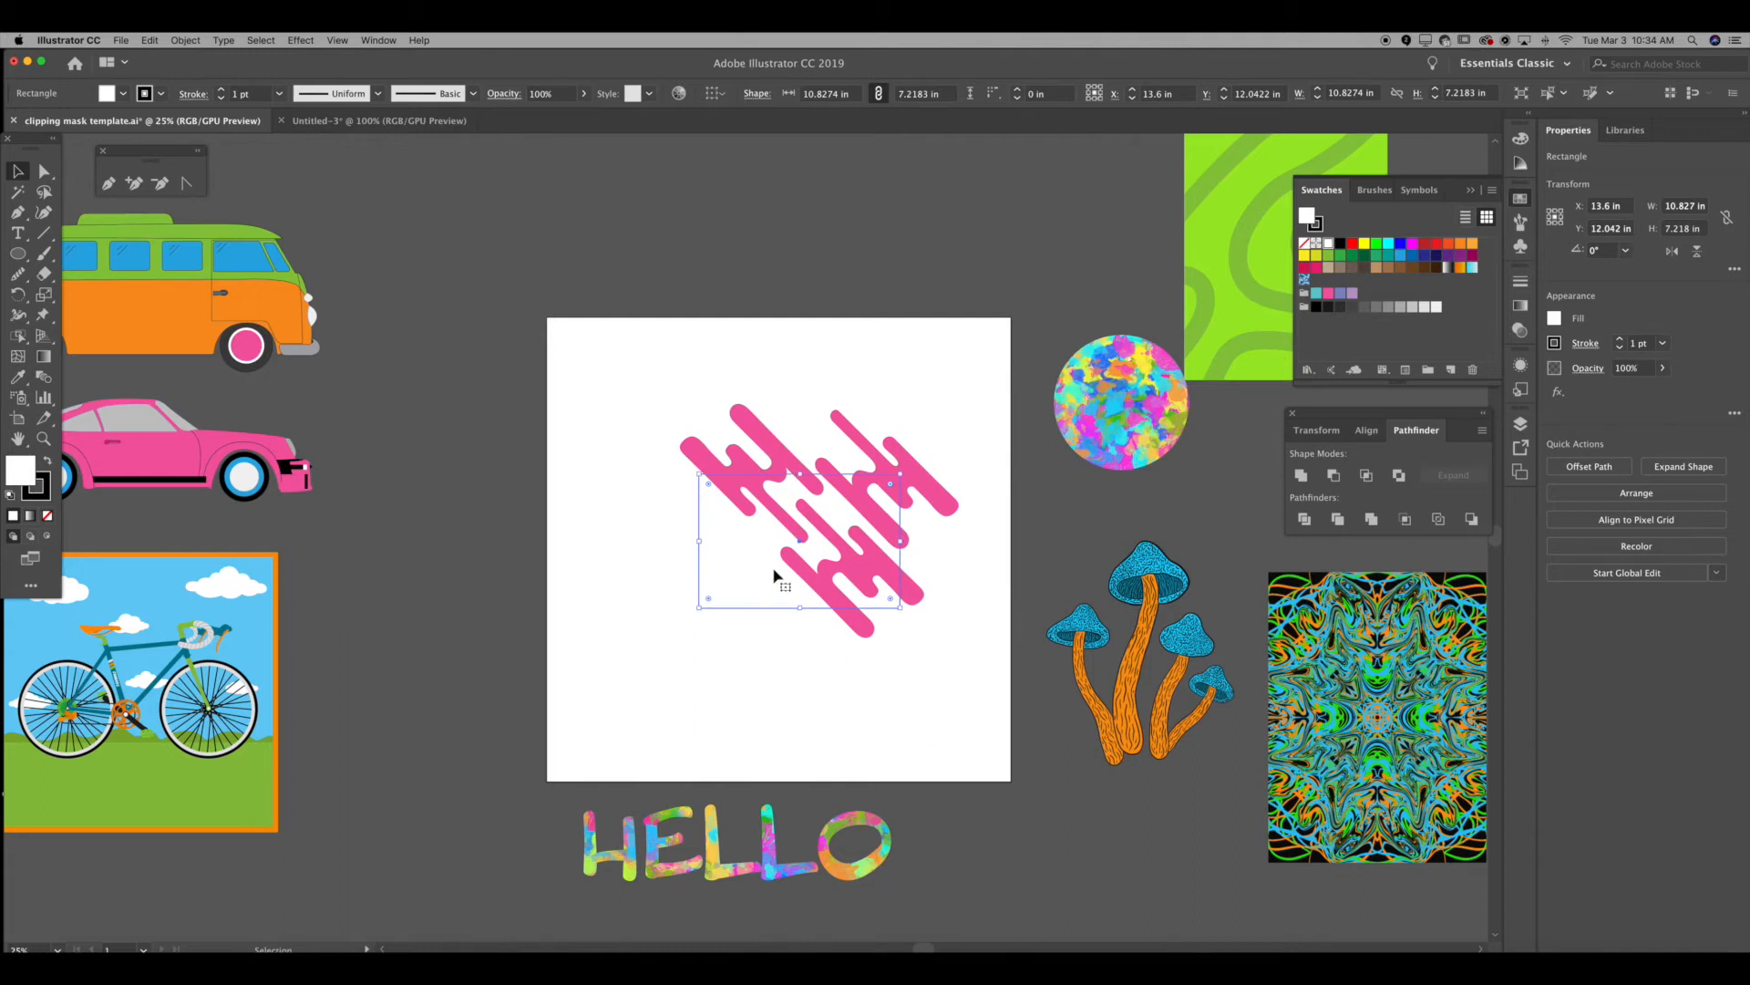
{"action": "left_click", "coordinate": [776, 654]}
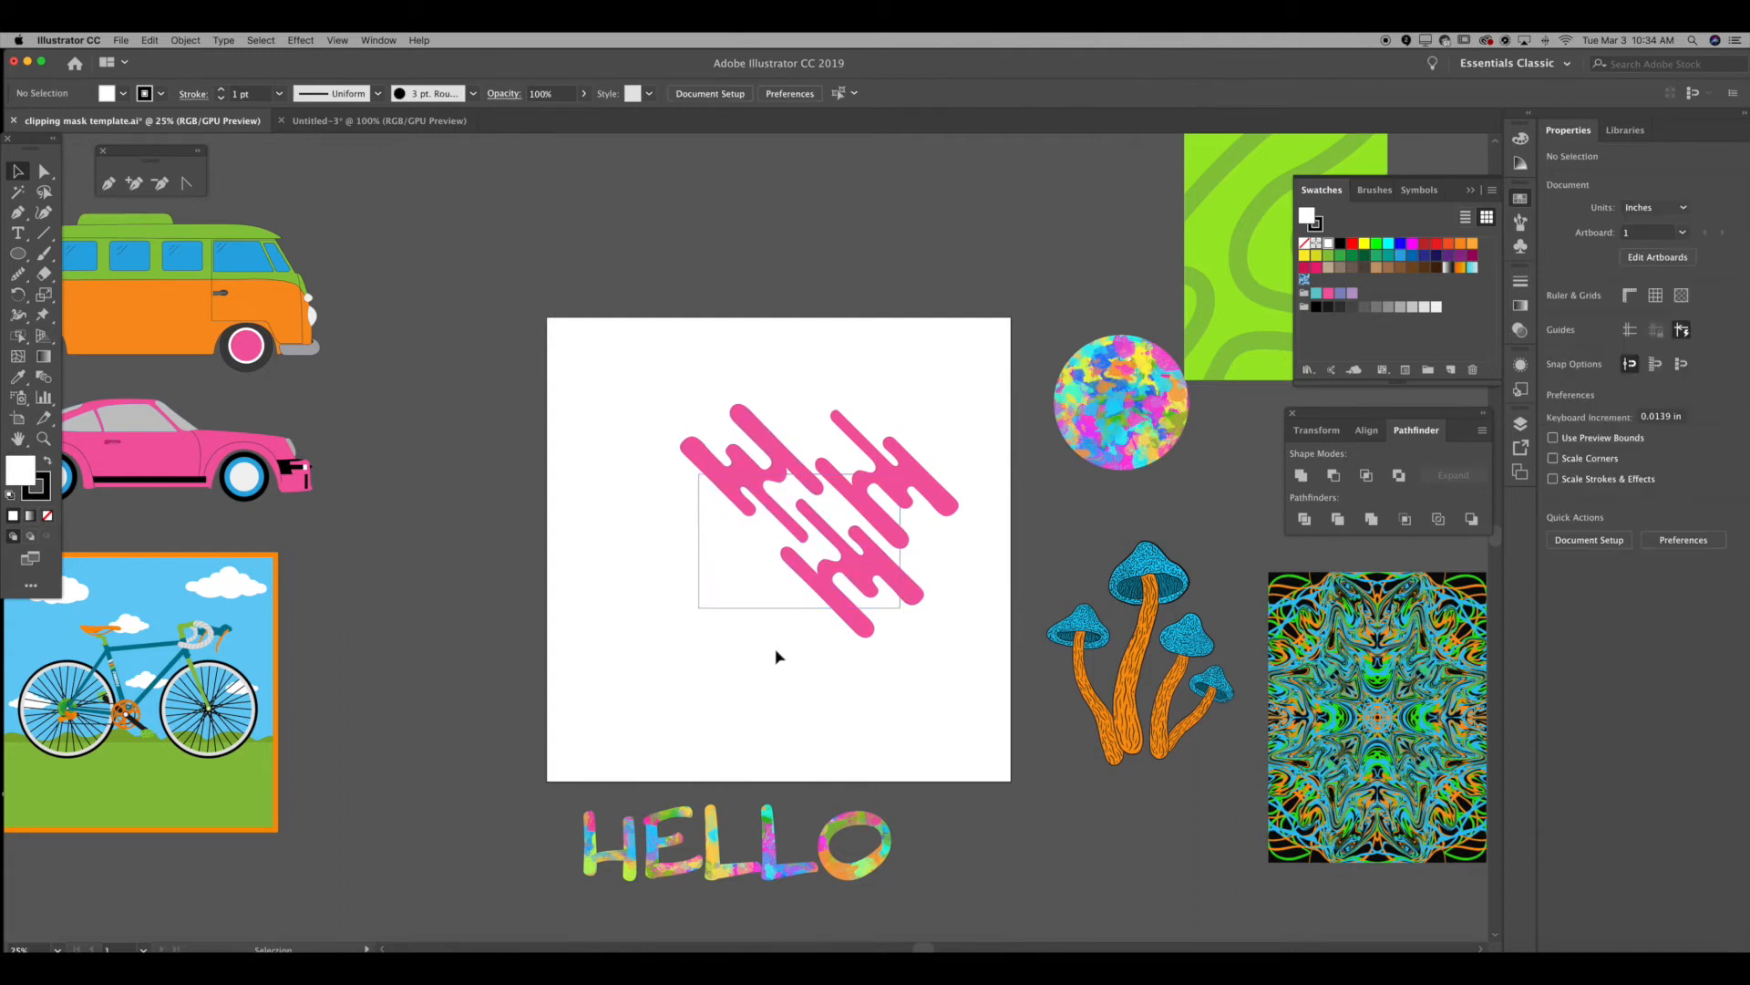
{"action": "left_click", "coordinate": [852, 495]}
{"action": "left_click_drag", "start_coordinate": [653, 383], "coordinate": [991, 660]}
{"action": "key", "text": "super+g"}
Step: Undo a trial move of the drip-and-rectangle group and paste the copied rectangle in place in front of it
{"action": "left_click", "coordinate": [918, 367]}
{"action": "mouse_move", "coordinate": [870, 486]}
{"action": "left_mouse_down"}
{"action": "mouse_move", "coordinate": [889, 440]}
{"action": "mouse_move", "coordinate": [850, 515]}
{"action": "left_mouse_up"}
{"action": "key", "text": "super+z"}
{"action": "key", "text": "super+z"}
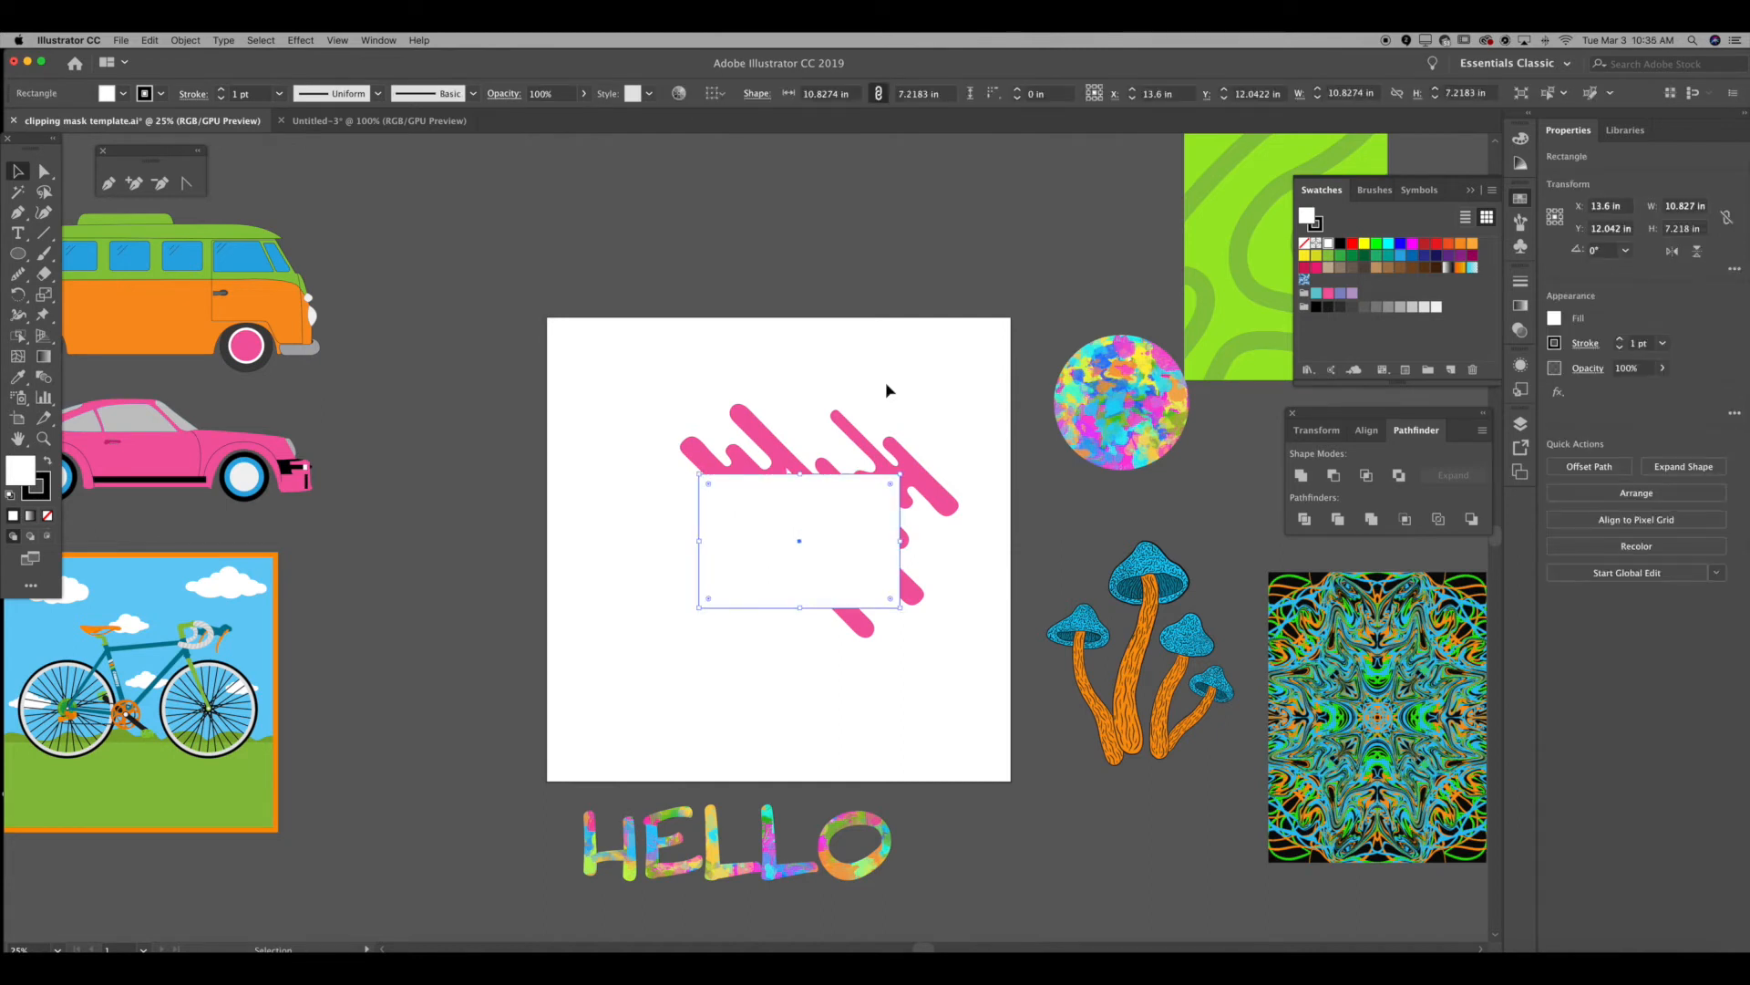
{"action": "left_click", "coordinate": [884, 381]}
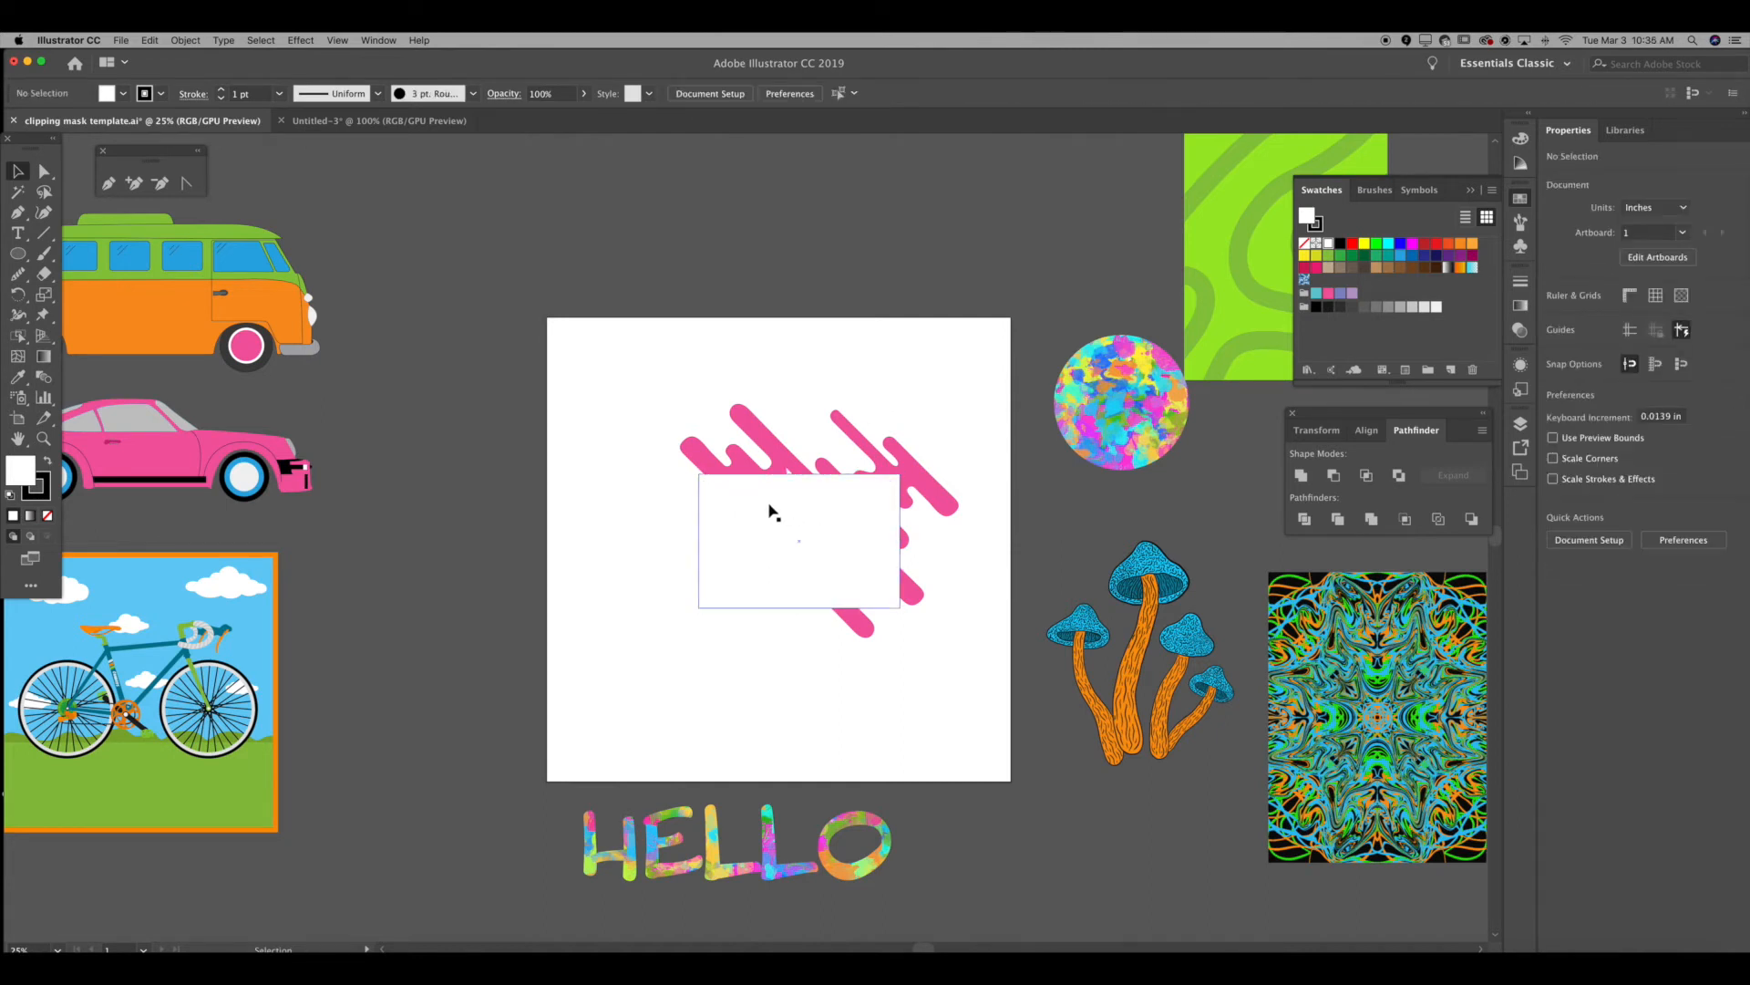
Step: Try moving the front rectangle copy down to expose the one behind it, and undo the move
{"action": "left_click", "coordinate": [709, 606]}
{"action": "left_click_drag", "start_coordinate": [721, 598], "coordinate": [775, 602]}
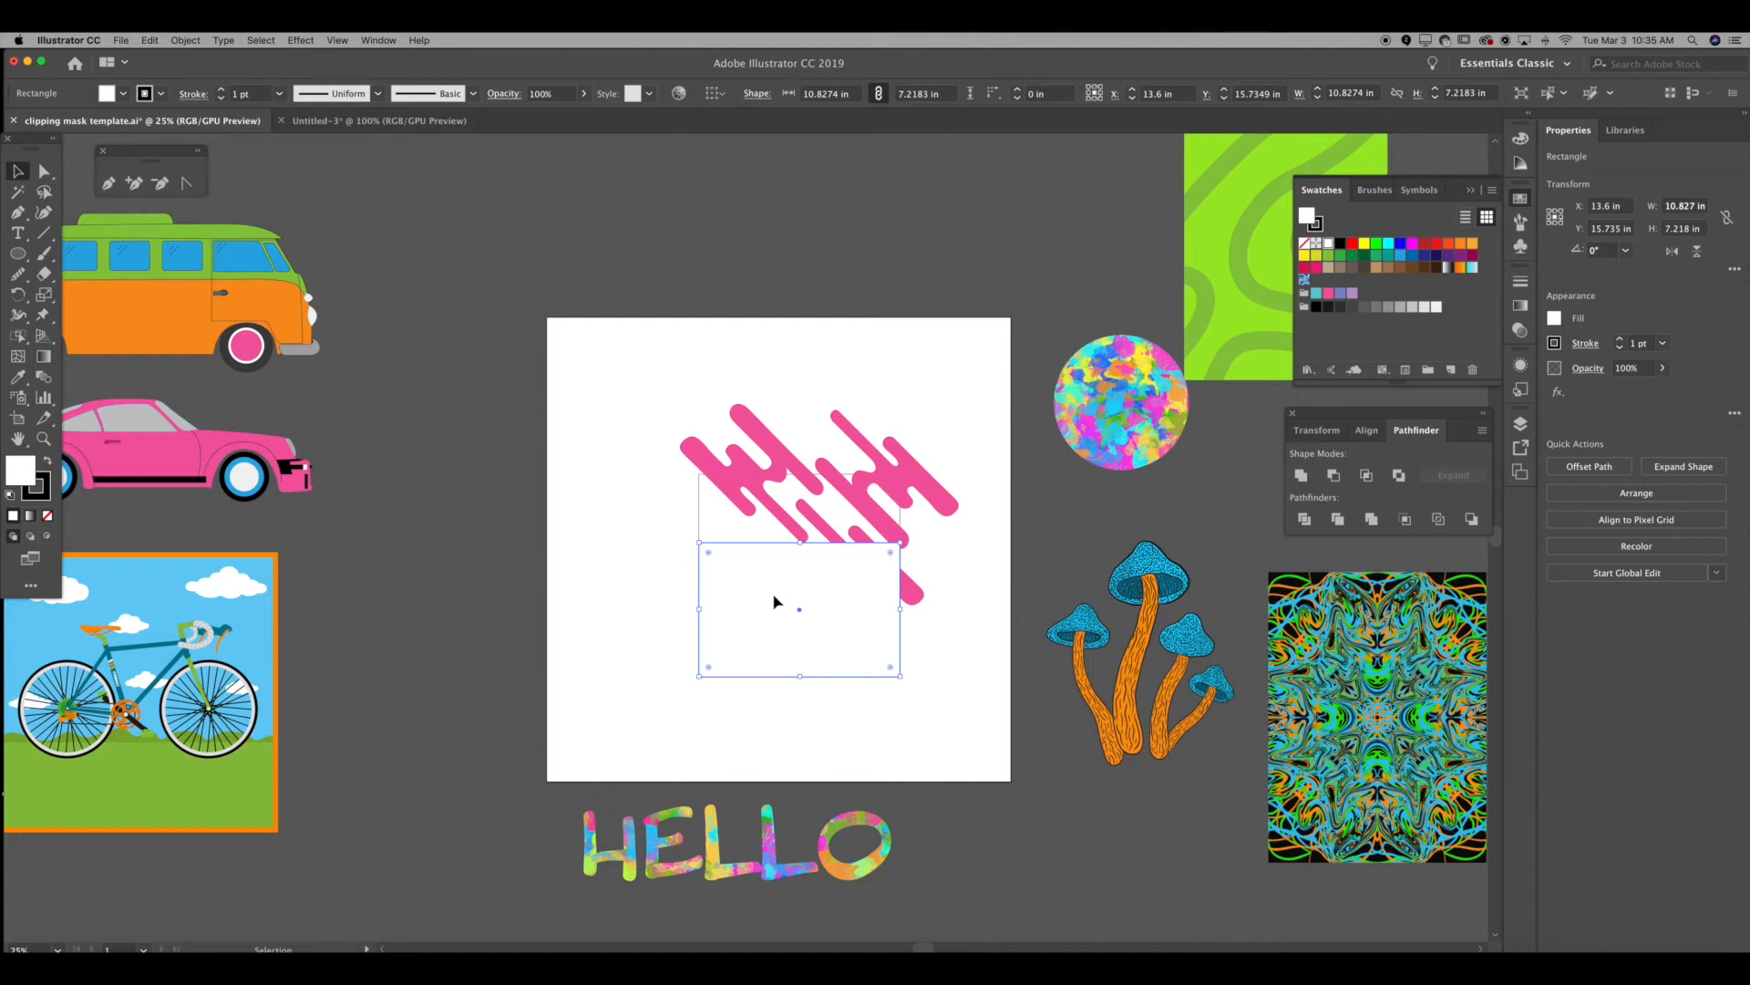
{"action": "key", "text": "super+z"}
{"action": "key", "text": "super+z"}
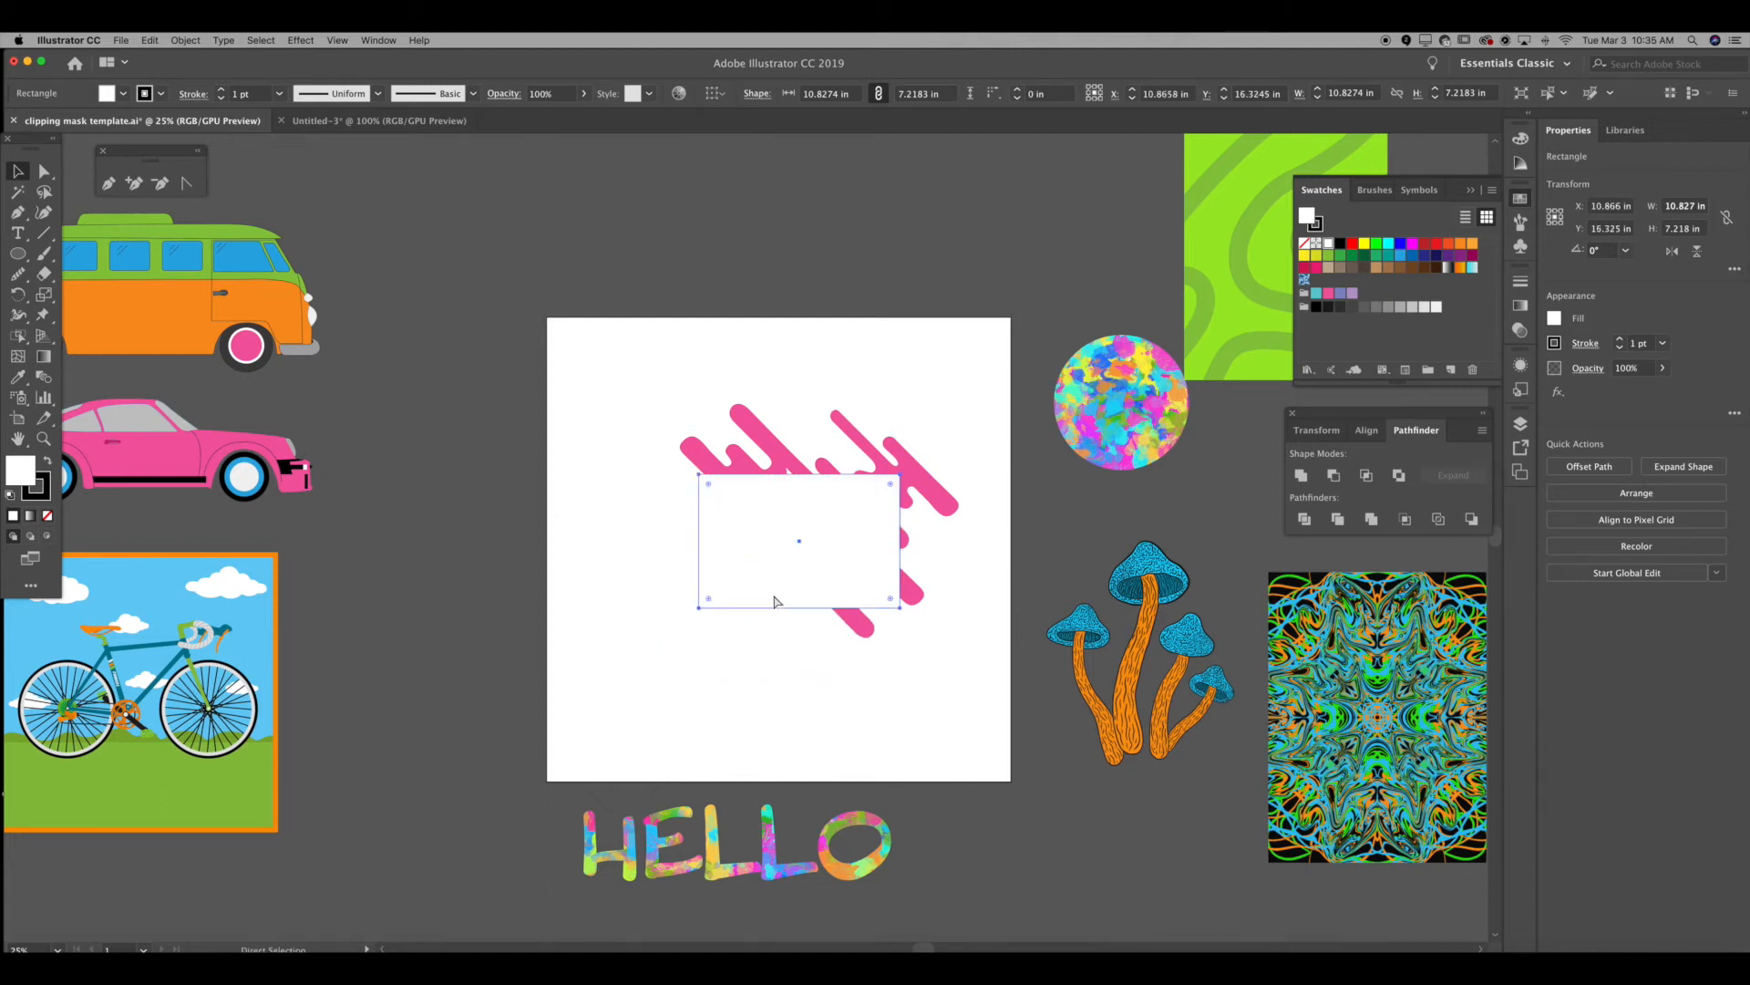
Step: Make a clipping mask from the front rectangle and the drip-and-rectangle group, and move the masked artwork above the artboard
{"action": "left_click", "coordinate": [769, 641]}
{"action": "left_click", "coordinate": [764, 447]}
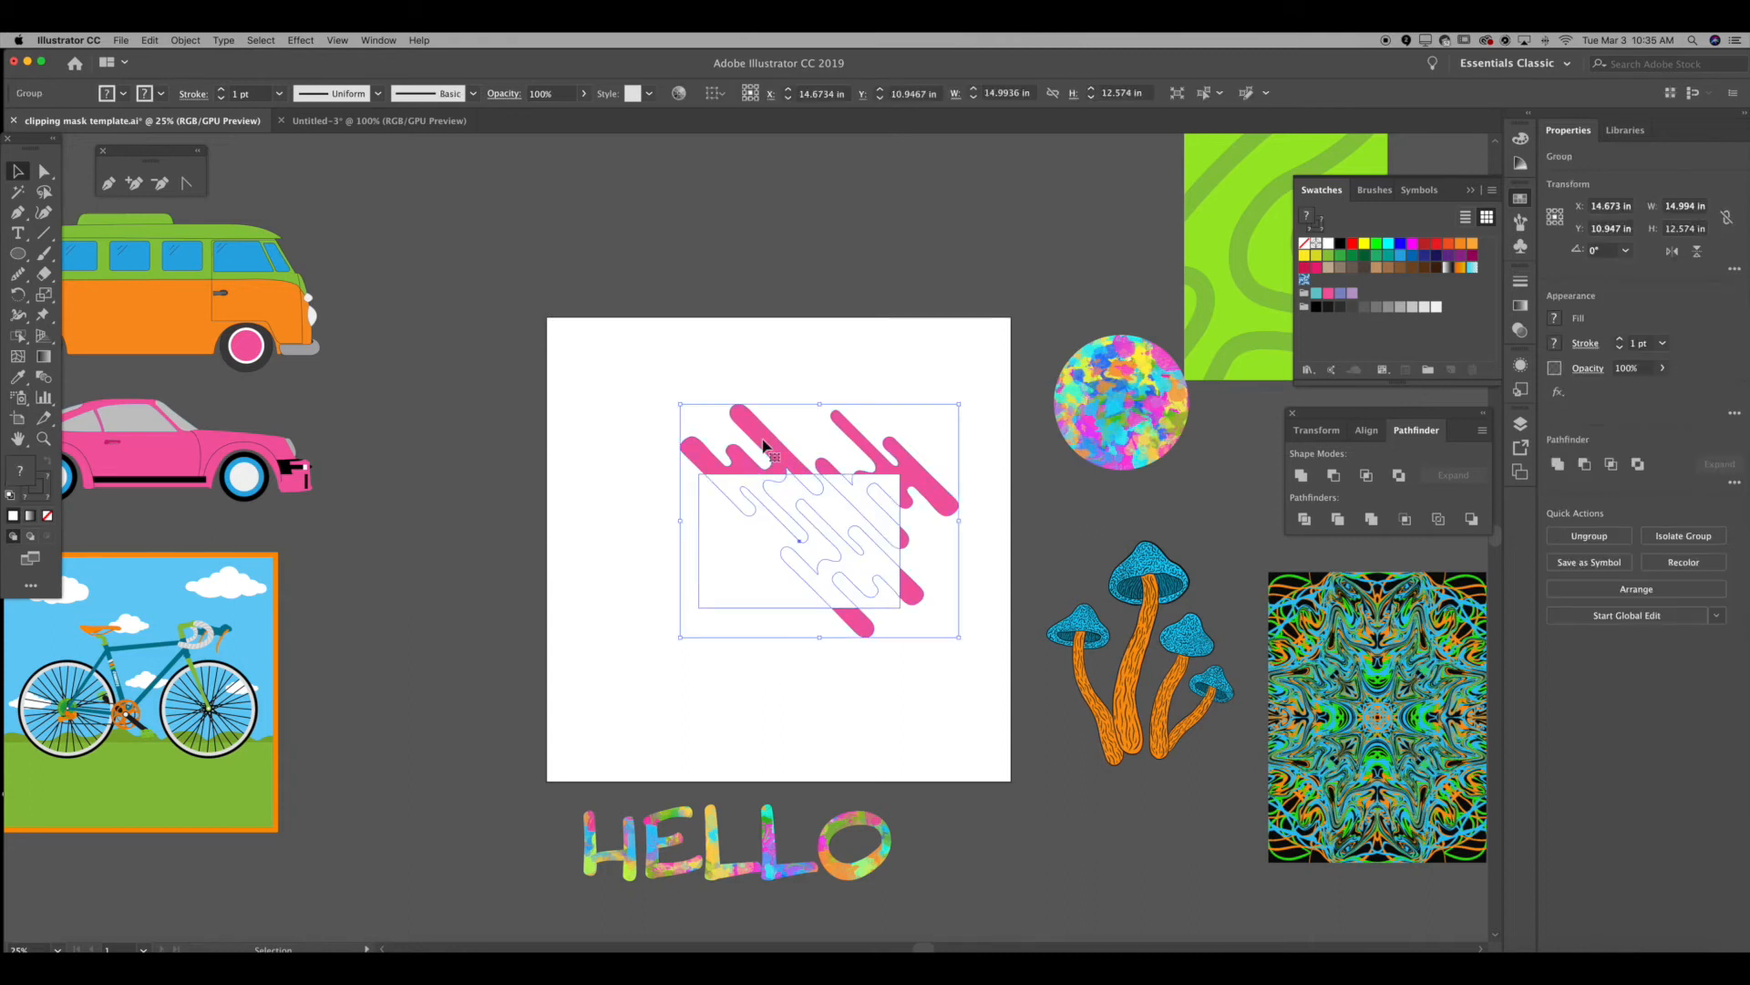
{"action": "left_click", "coordinate": [717, 721]}
{"action": "left_click_drag", "start_coordinate": [764, 697], "coordinate": [857, 537]}
{"action": "right_click", "coordinate": [940, 315]}
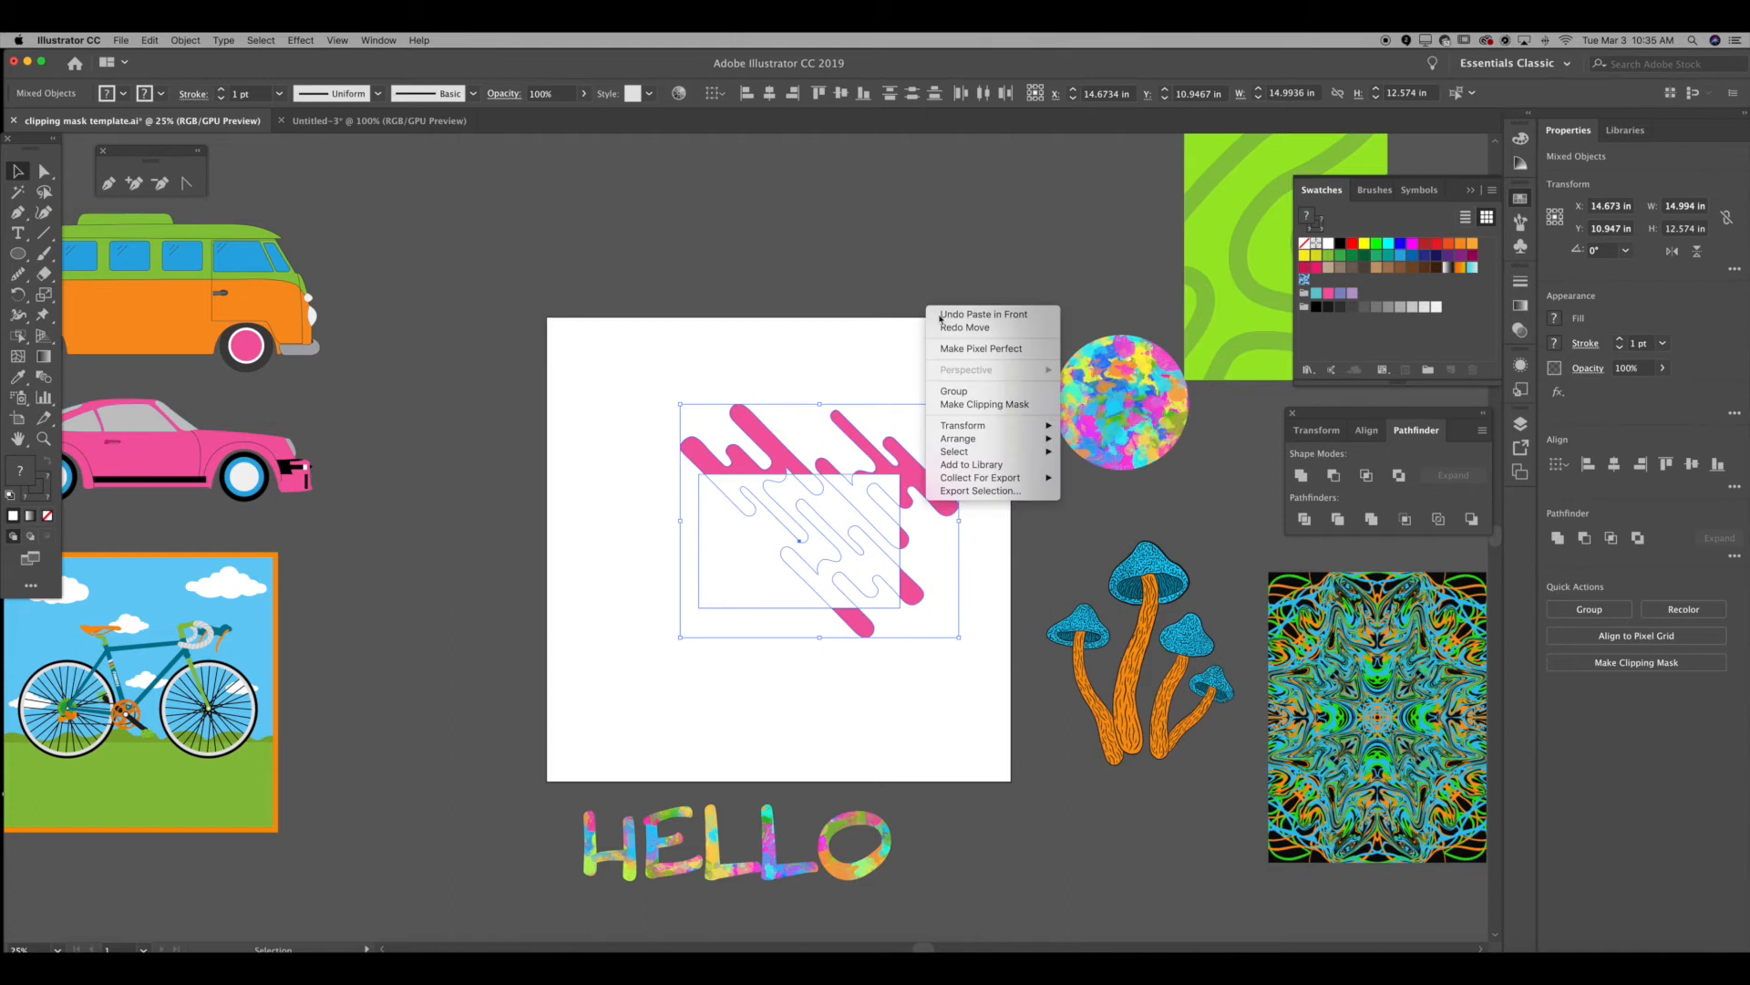
{"action": "left_click", "coordinate": [983, 404]}
{"action": "left_click_drag", "start_coordinate": [863, 545], "coordinate": [882, 217]}
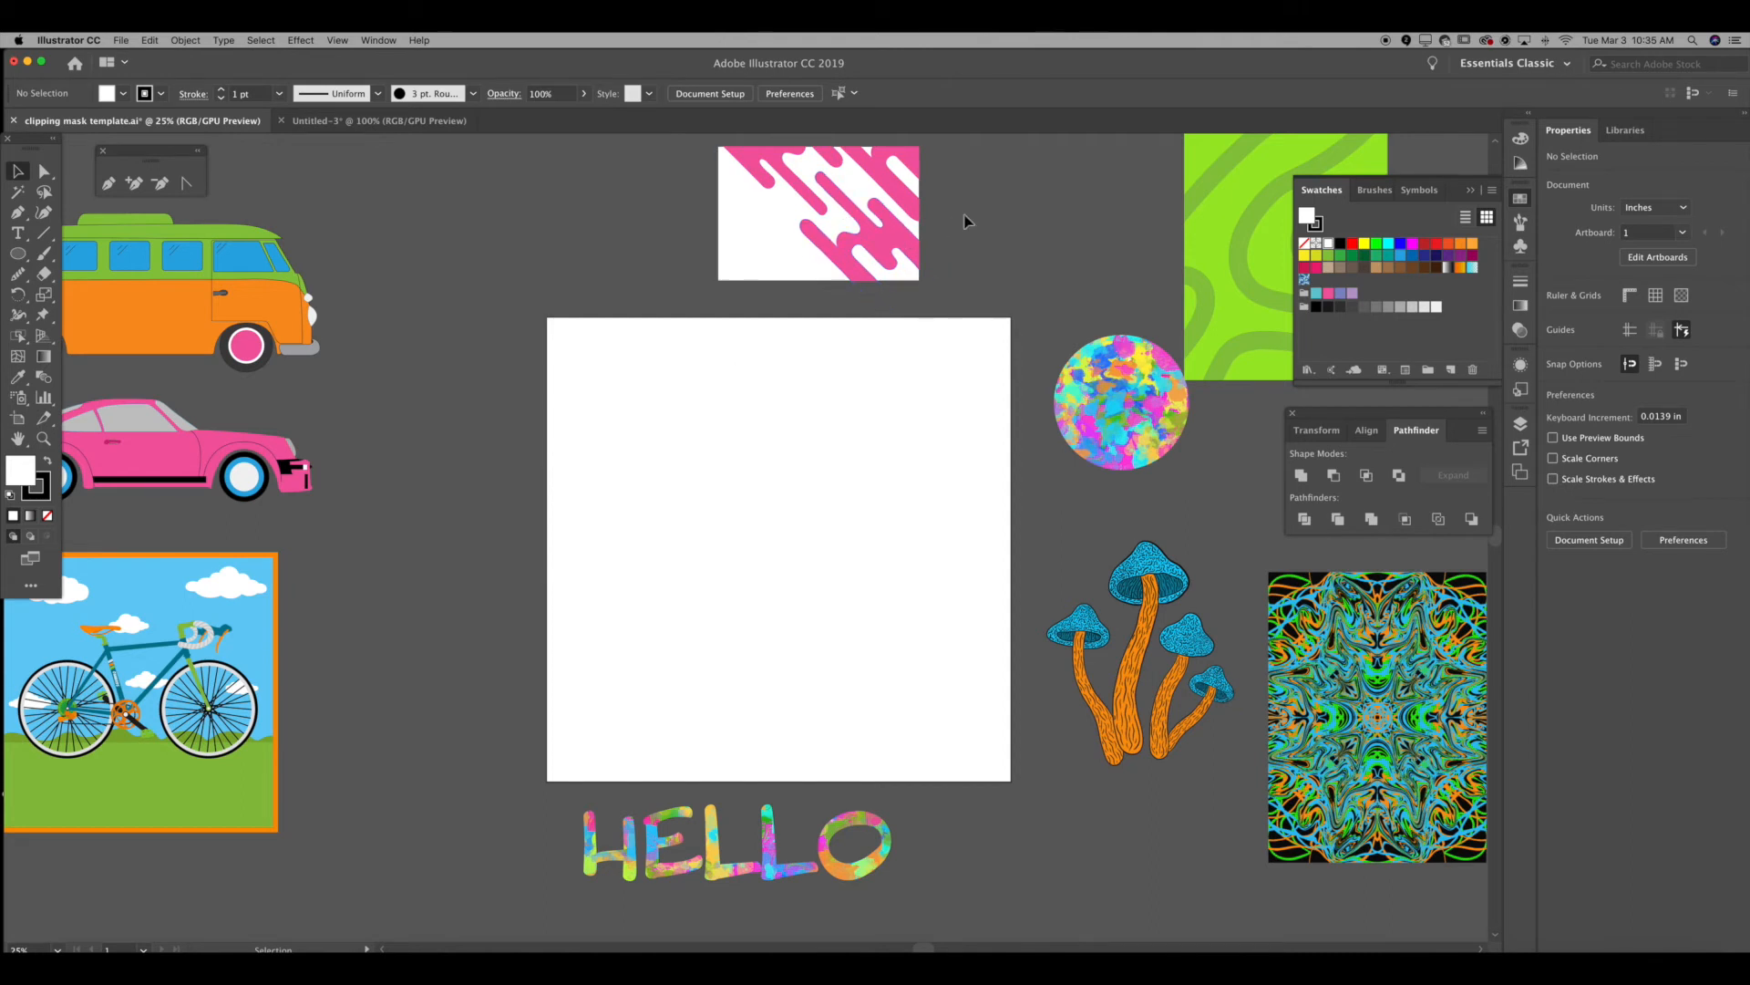
Step: Isolate the masked drip artwork and try shifting its whole content group down and left inside the mask
{"action": "scroll", "coordinate": [967, 220], "scroll_direction": "up", "scroll_amount": 5}
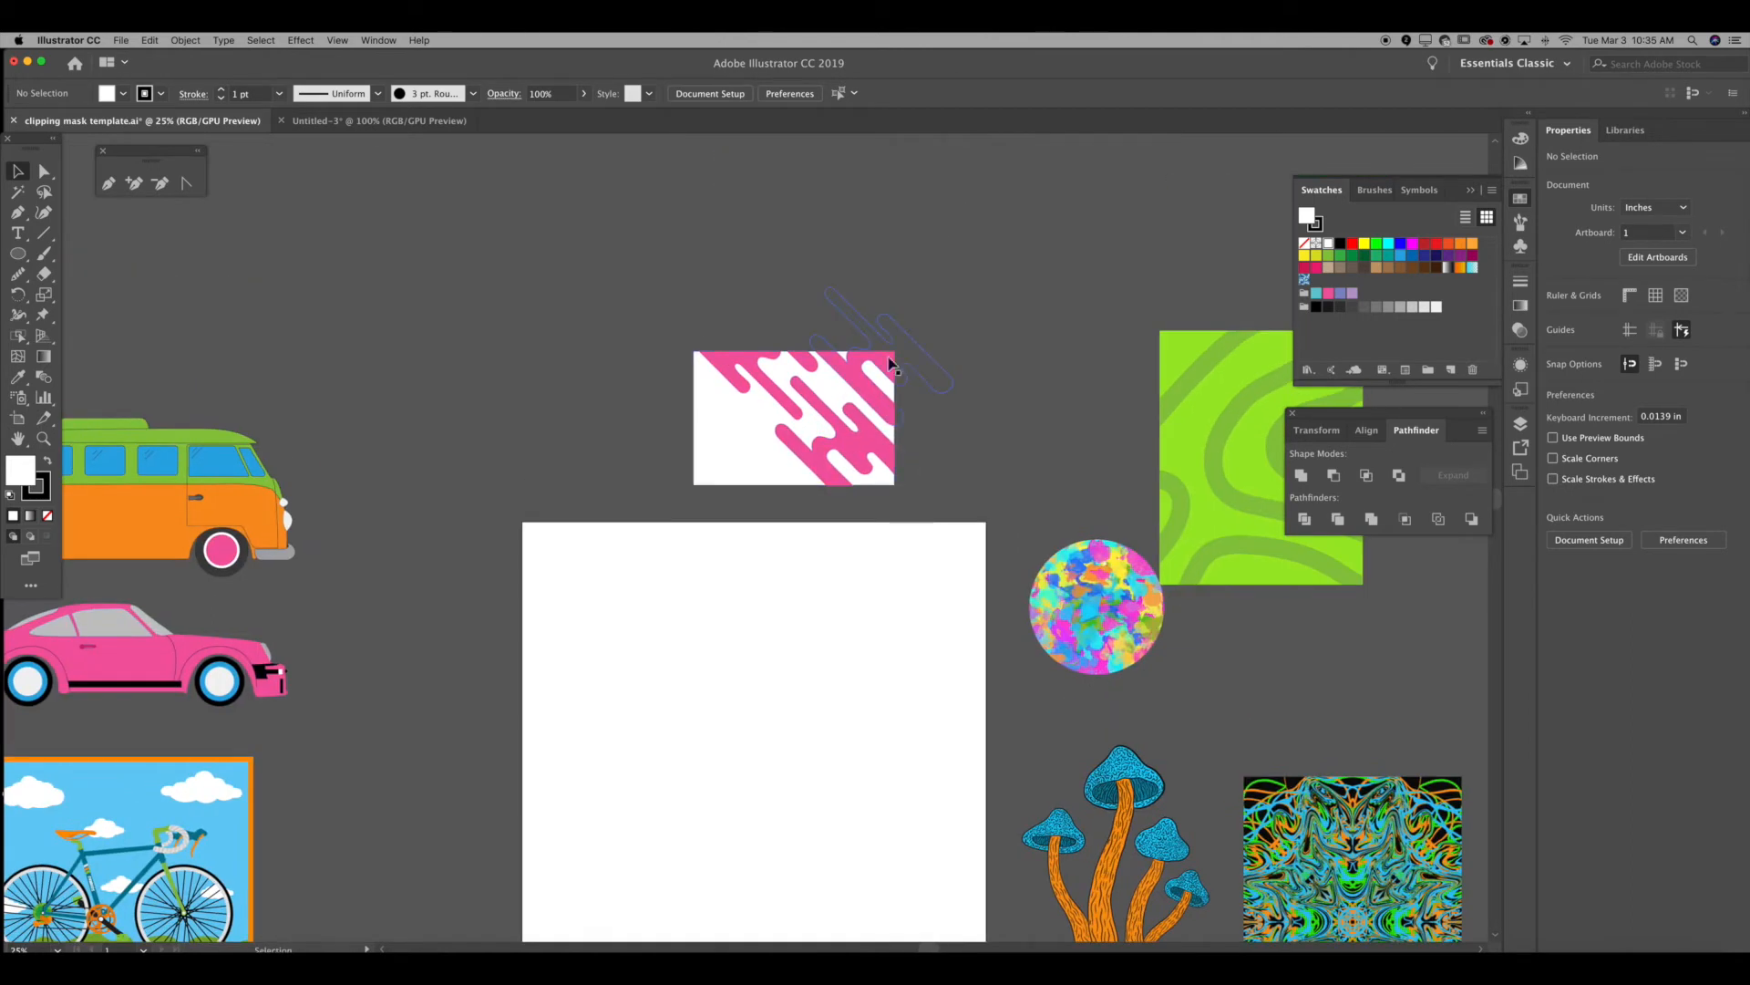
{"action": "double_click", "coordinate": [739, 367]}
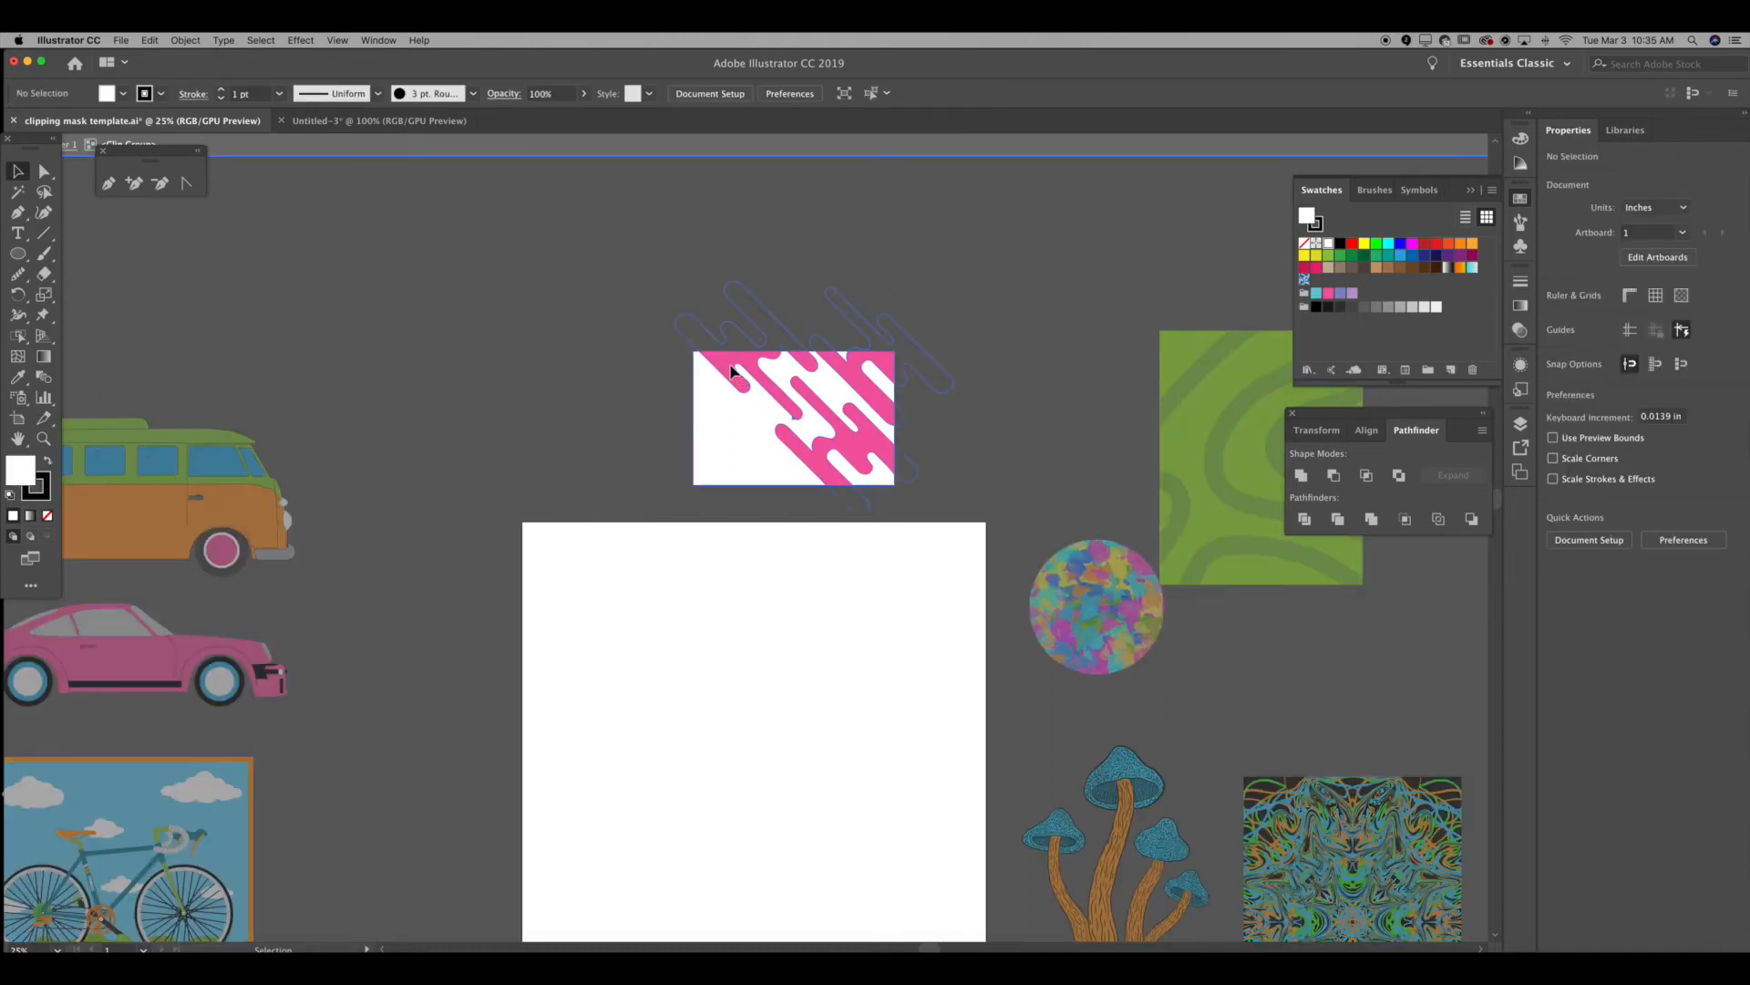
{"action": "left_click", "coordinate": [733, 381]}
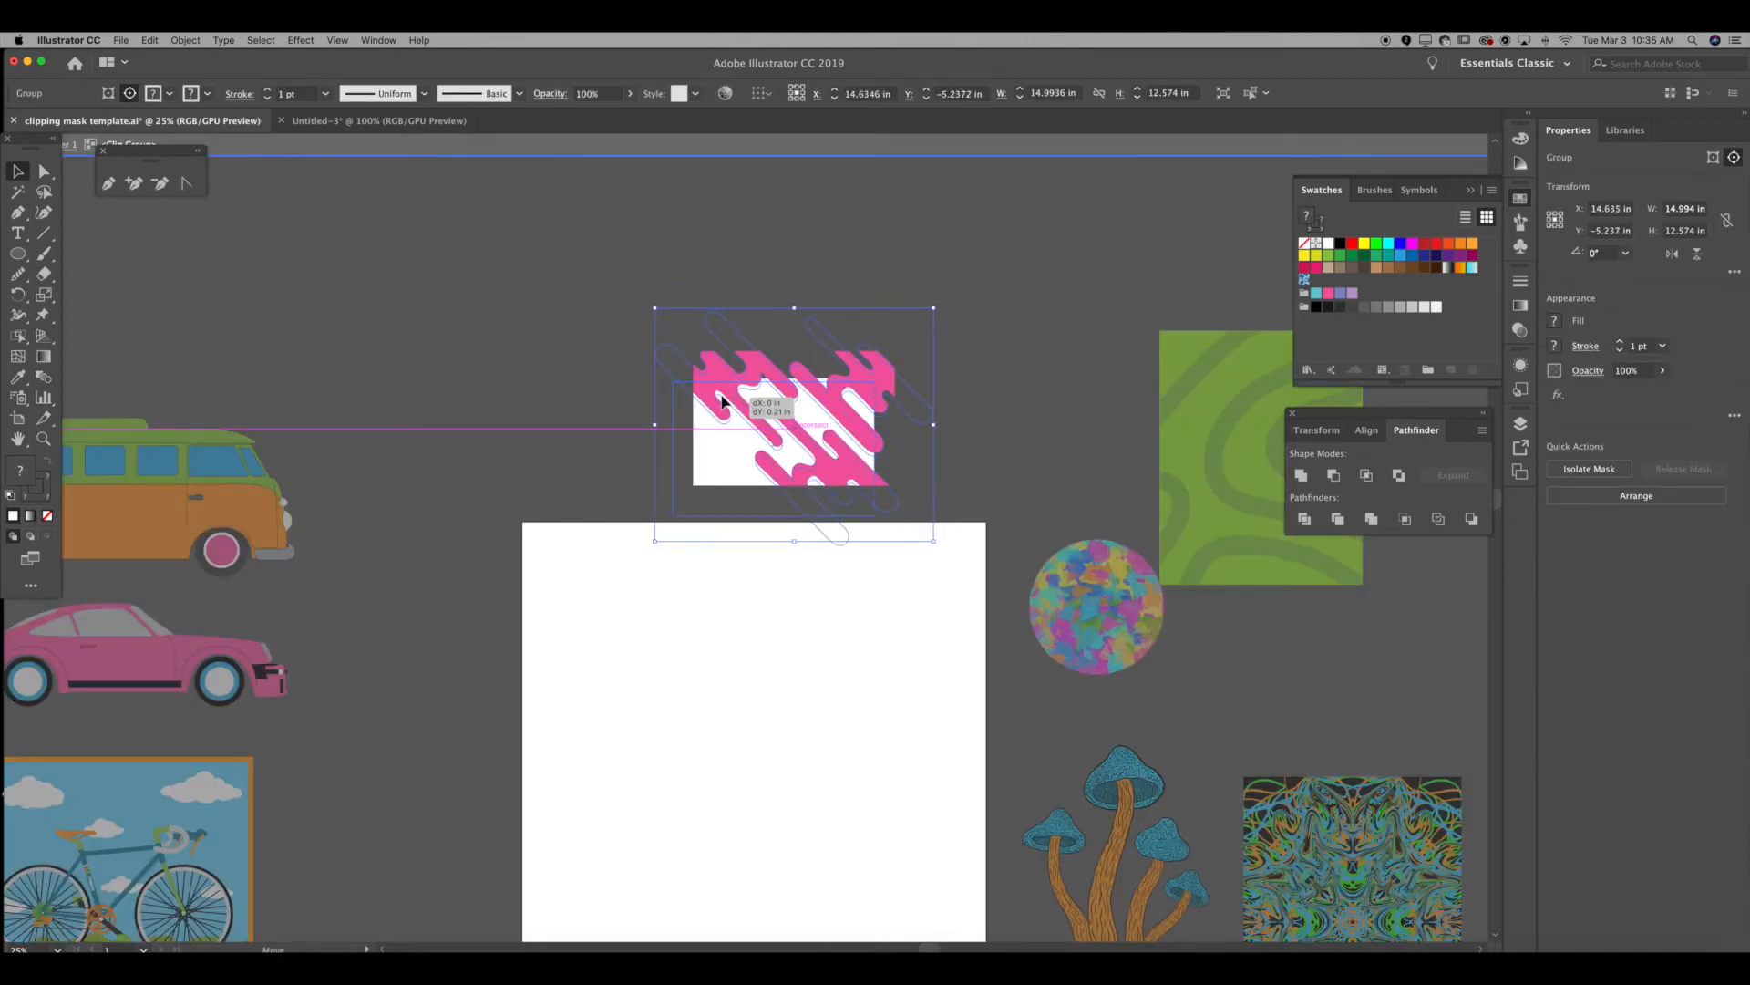
{"action": "double_click", "coordinate": [999, 293]}
{"action": "key", "text": "super+z"}
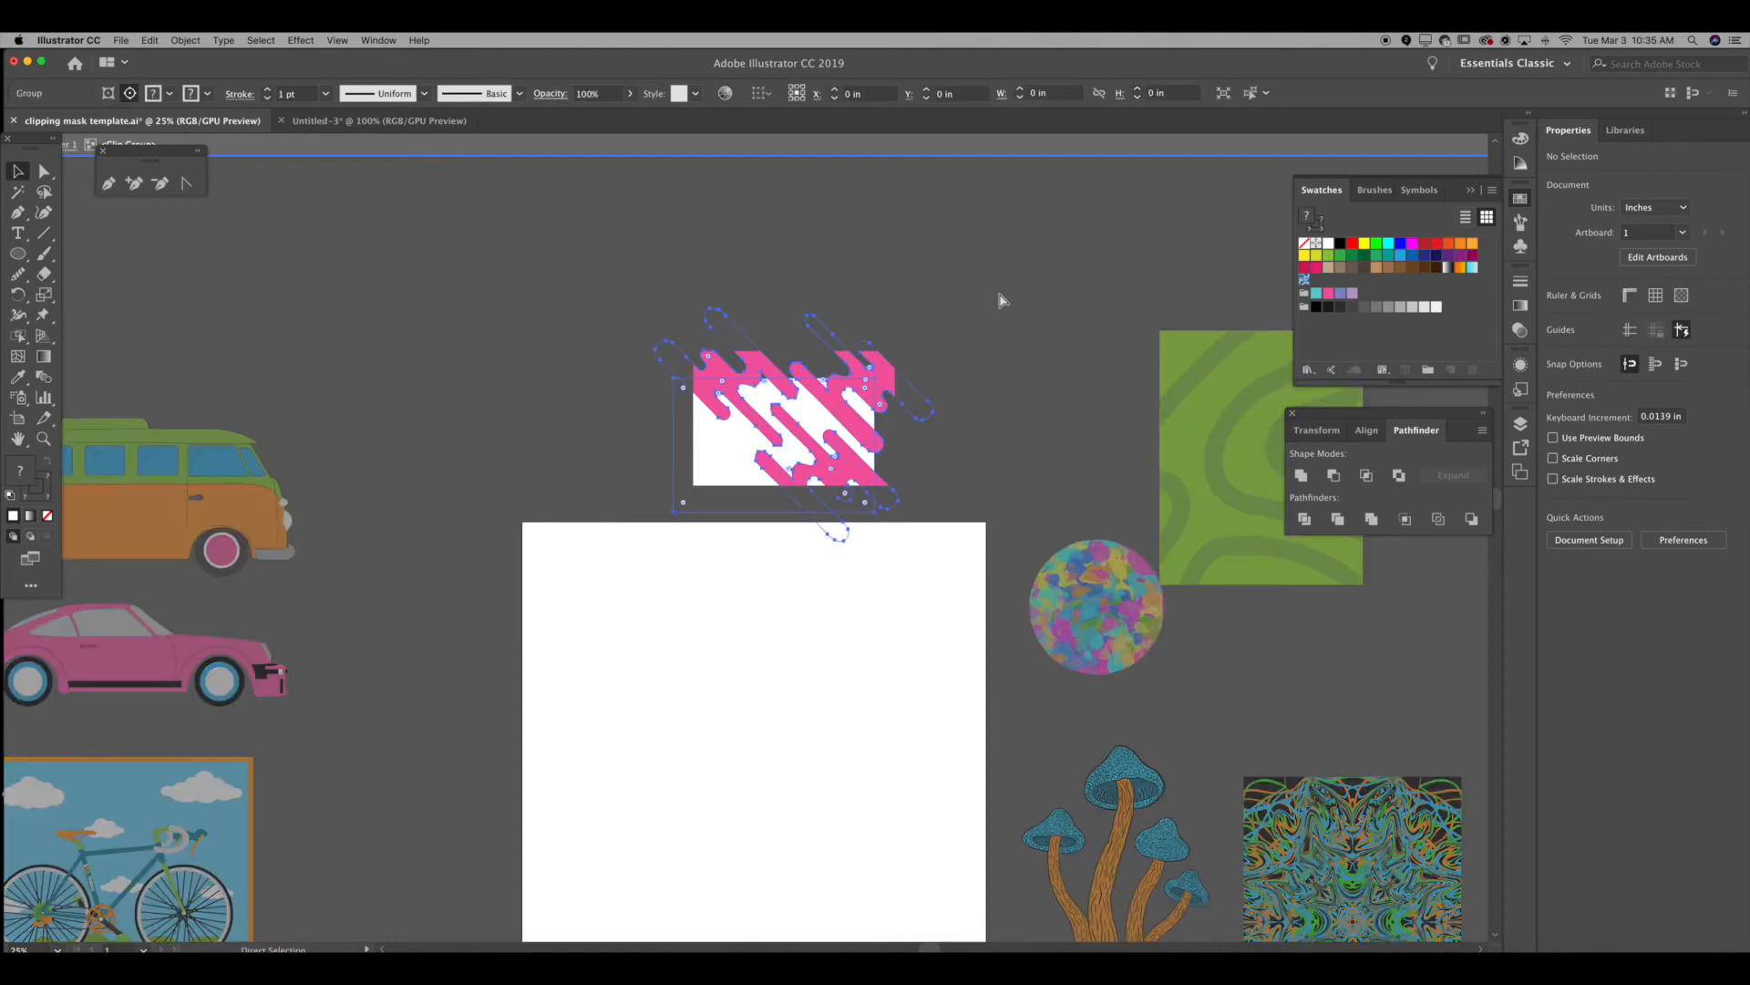
Step: Try another small shift of the masked content group and undo the moves back to its original position
{"action": "left_click", "coordinate": [1039, 357]}
{"action": "mouse_move", "coordinate": [856, 402]}
{"action": "left_mouse_down"}
{"action": "mouse_move", "coordinate": [823, 553]}
{"action": "mouse_move", "coordinate": [869, 409]}
{"action": "left_mouse_up"}
{"action": "left_click", "coordinate": [1014, 471]}
{"action": "key", "text": "super+z"}
{"action": "key", "text": "super+z"}
{"action": "left_click", "coordinate": [975, 354]}
{"action": "key", "text": "super+z"}
{"action": "key", "text": "super+z"}
{"action": "key", "text": "super+z"}
{"action": "key", "text": "super+z"}
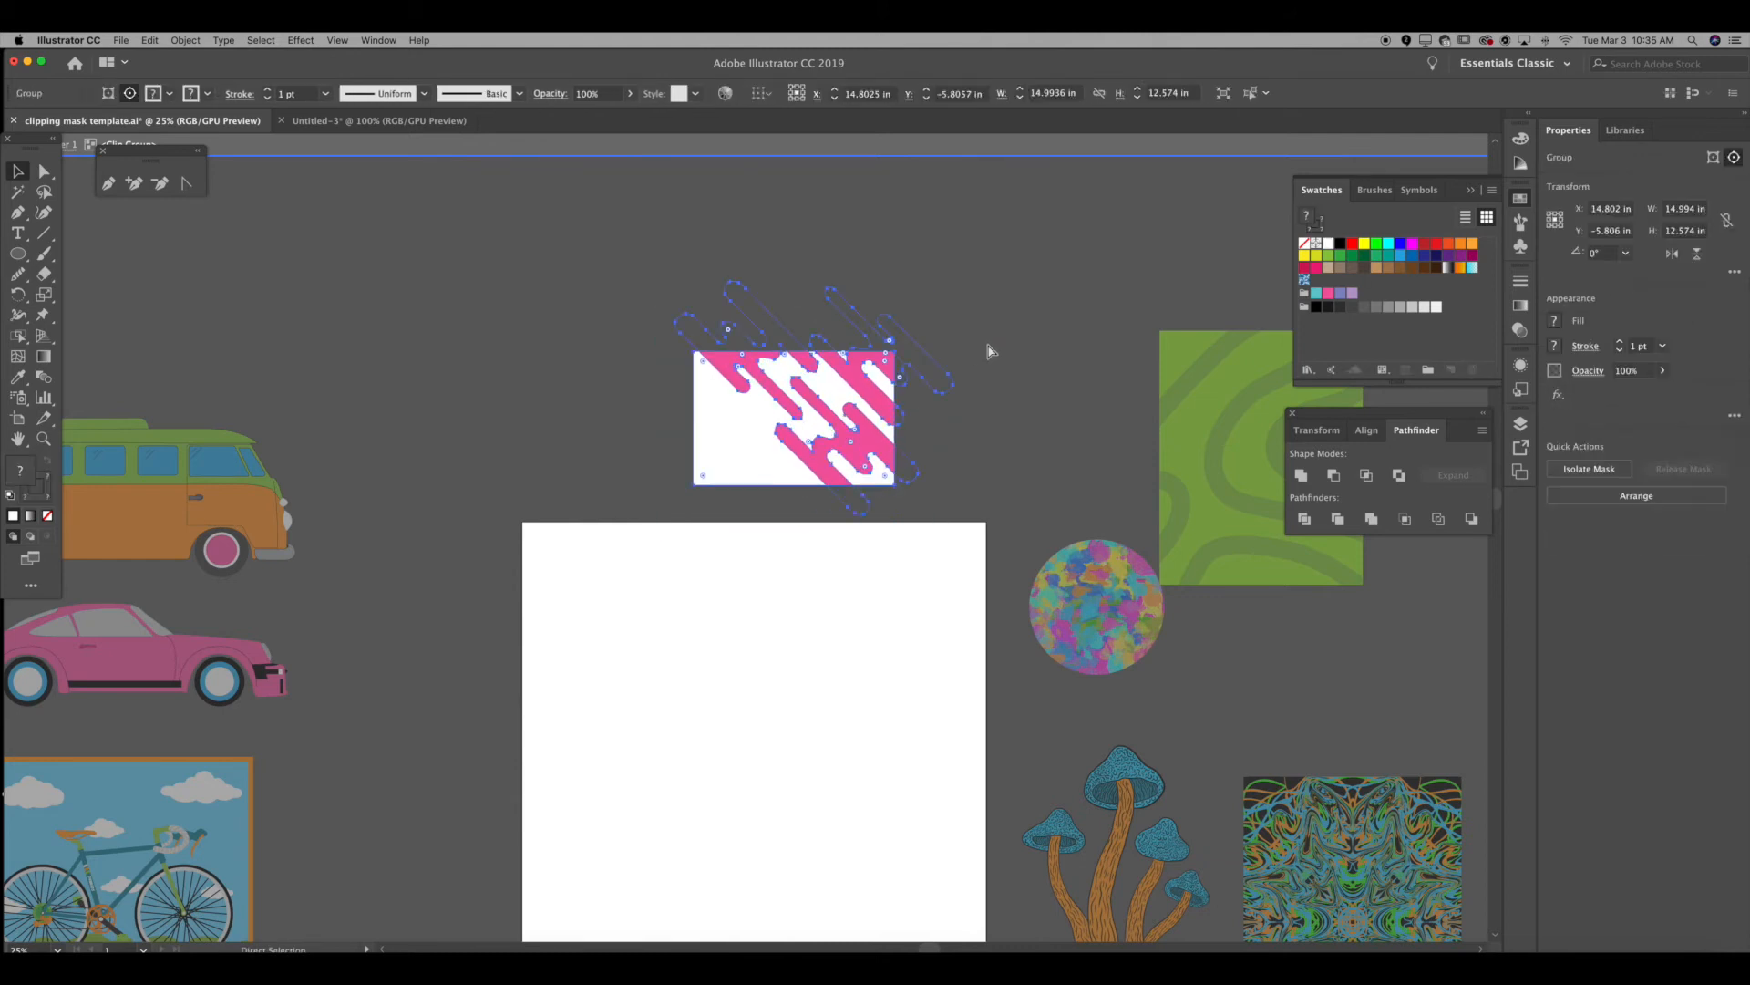
Step: Isolate the nested group, shift only the pink drips slightly down and left, and exit isolation mode
{"action": "left_click", "coordinate": [869, 359]}
{"action": "double_click", "coordinate": [860, 366]}
{"action": "left_click_drag", "start_coordinate": [858, 369], "coordinate": [847, 376]}
{"action": "double_click", "coordinate": [997, 341]}
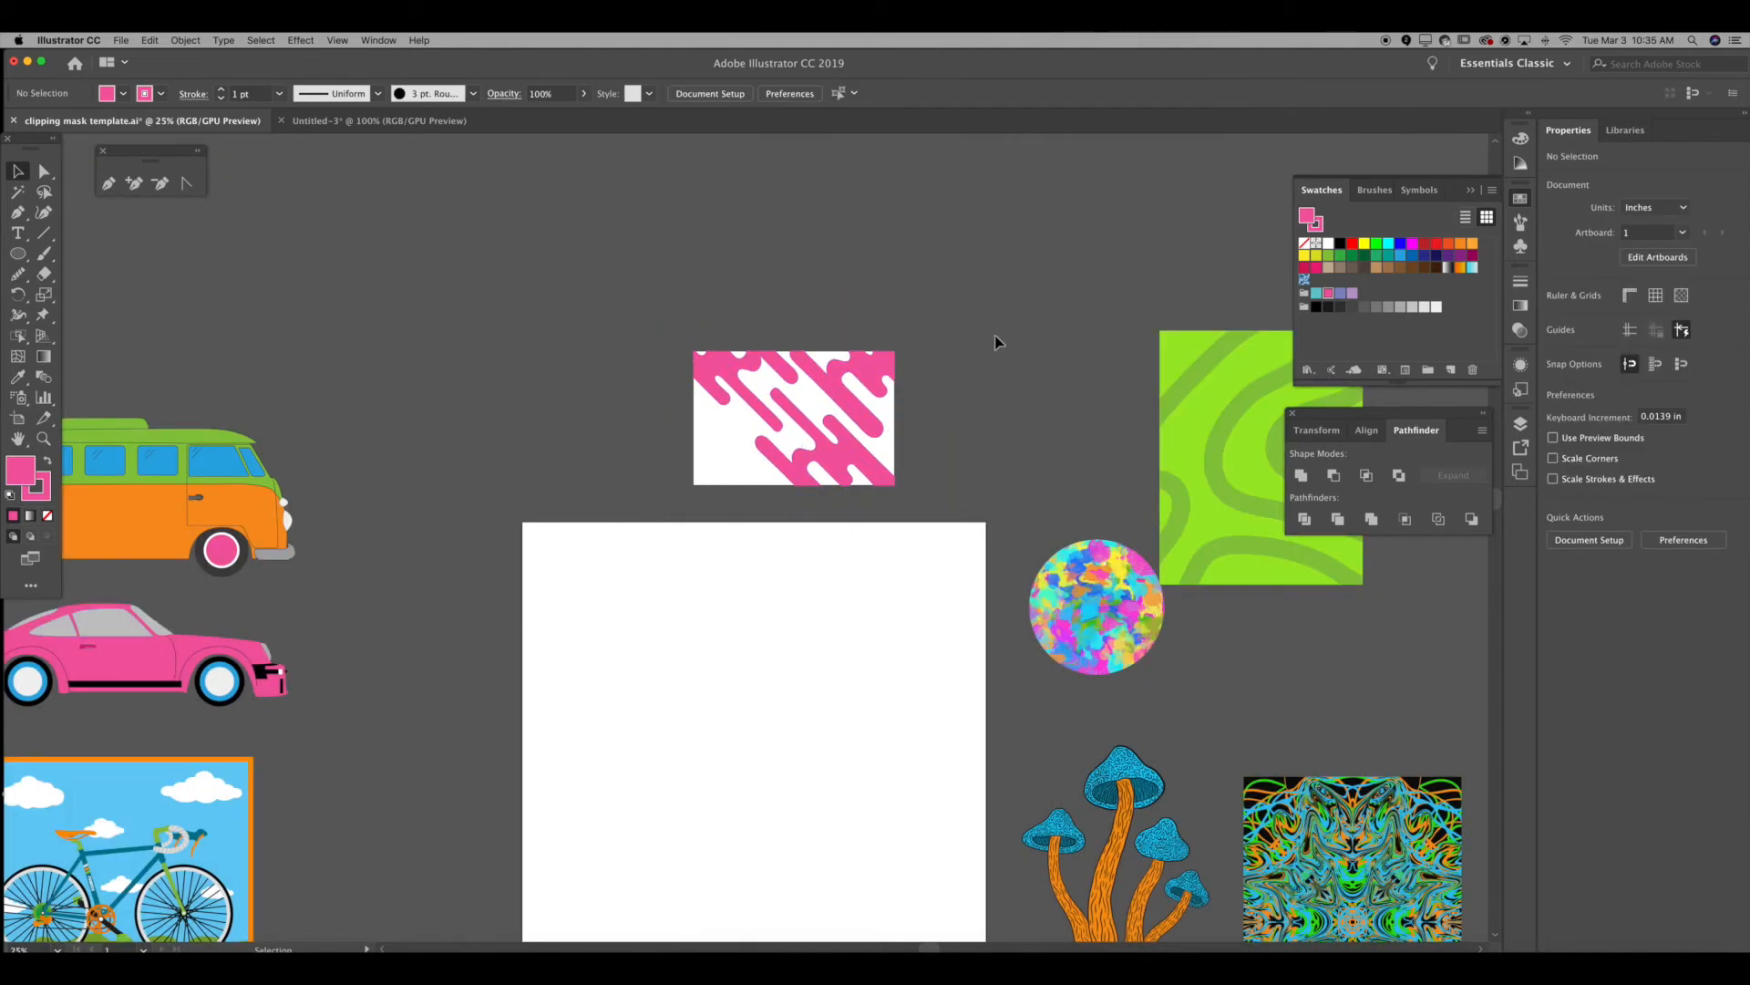
Step: Try filling the background rectangle nested inside the masked drip artwork with the blue swatch
{"action": "left_click", "coordinate": [730, 451]}
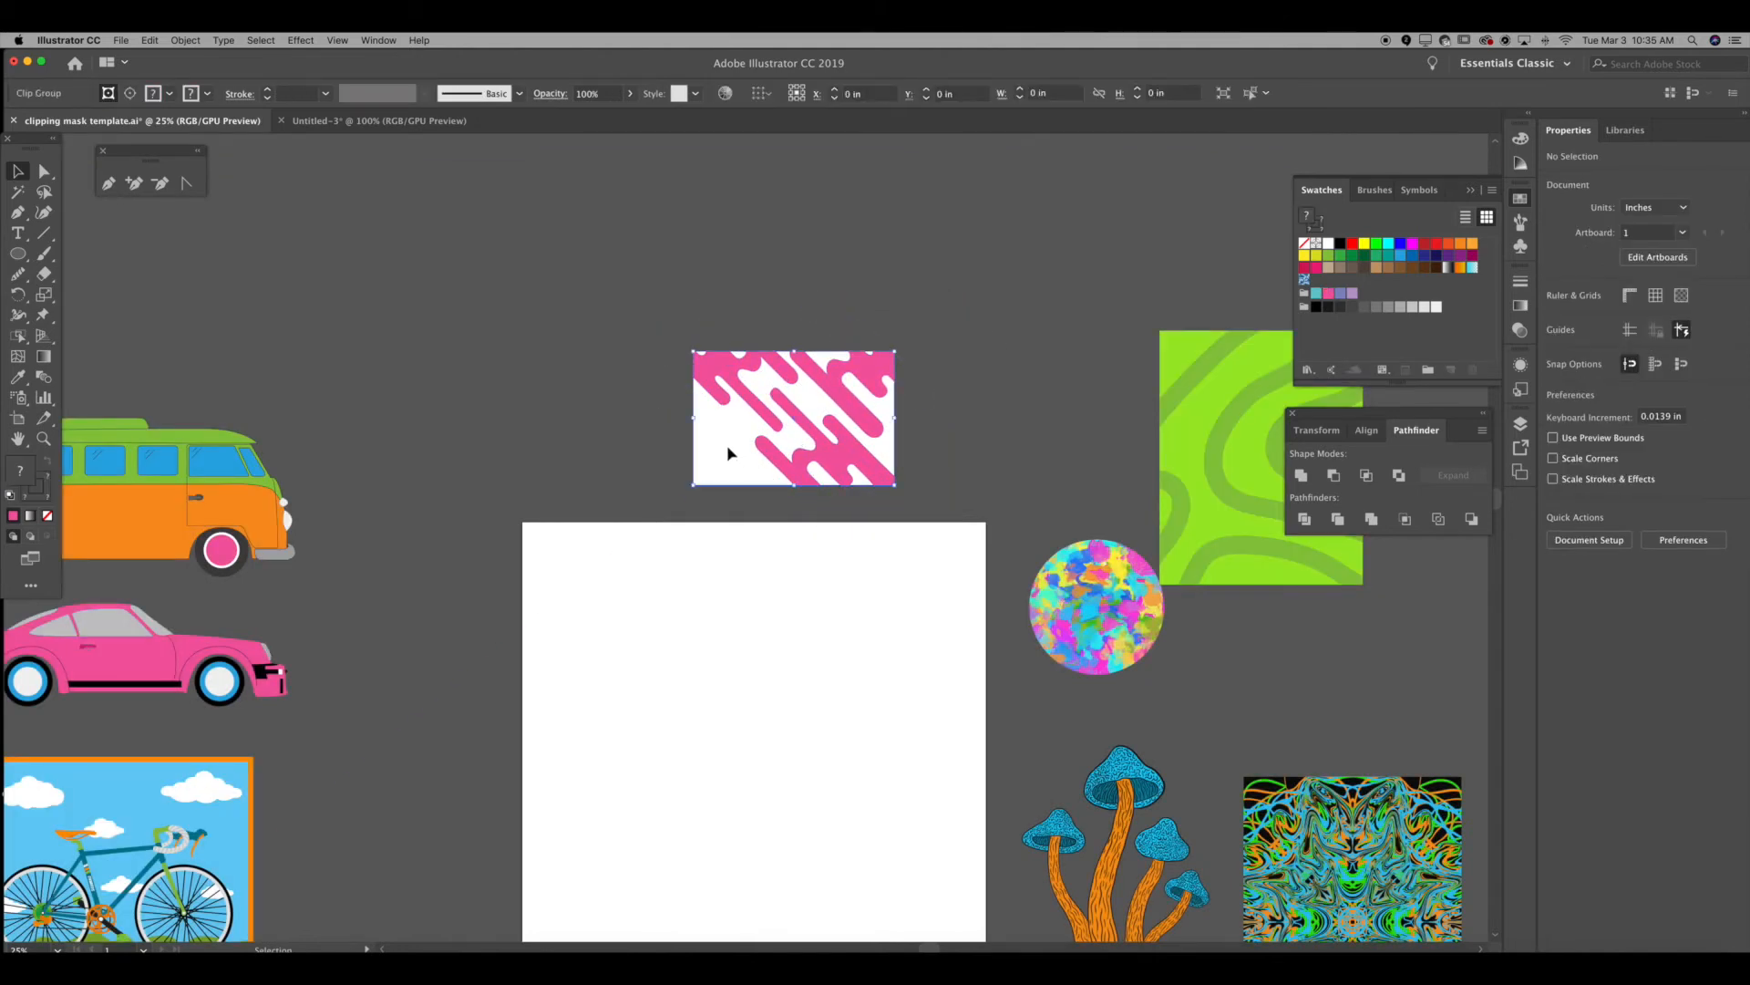
{"action": "double_click", "coordinate": [729, 448]}
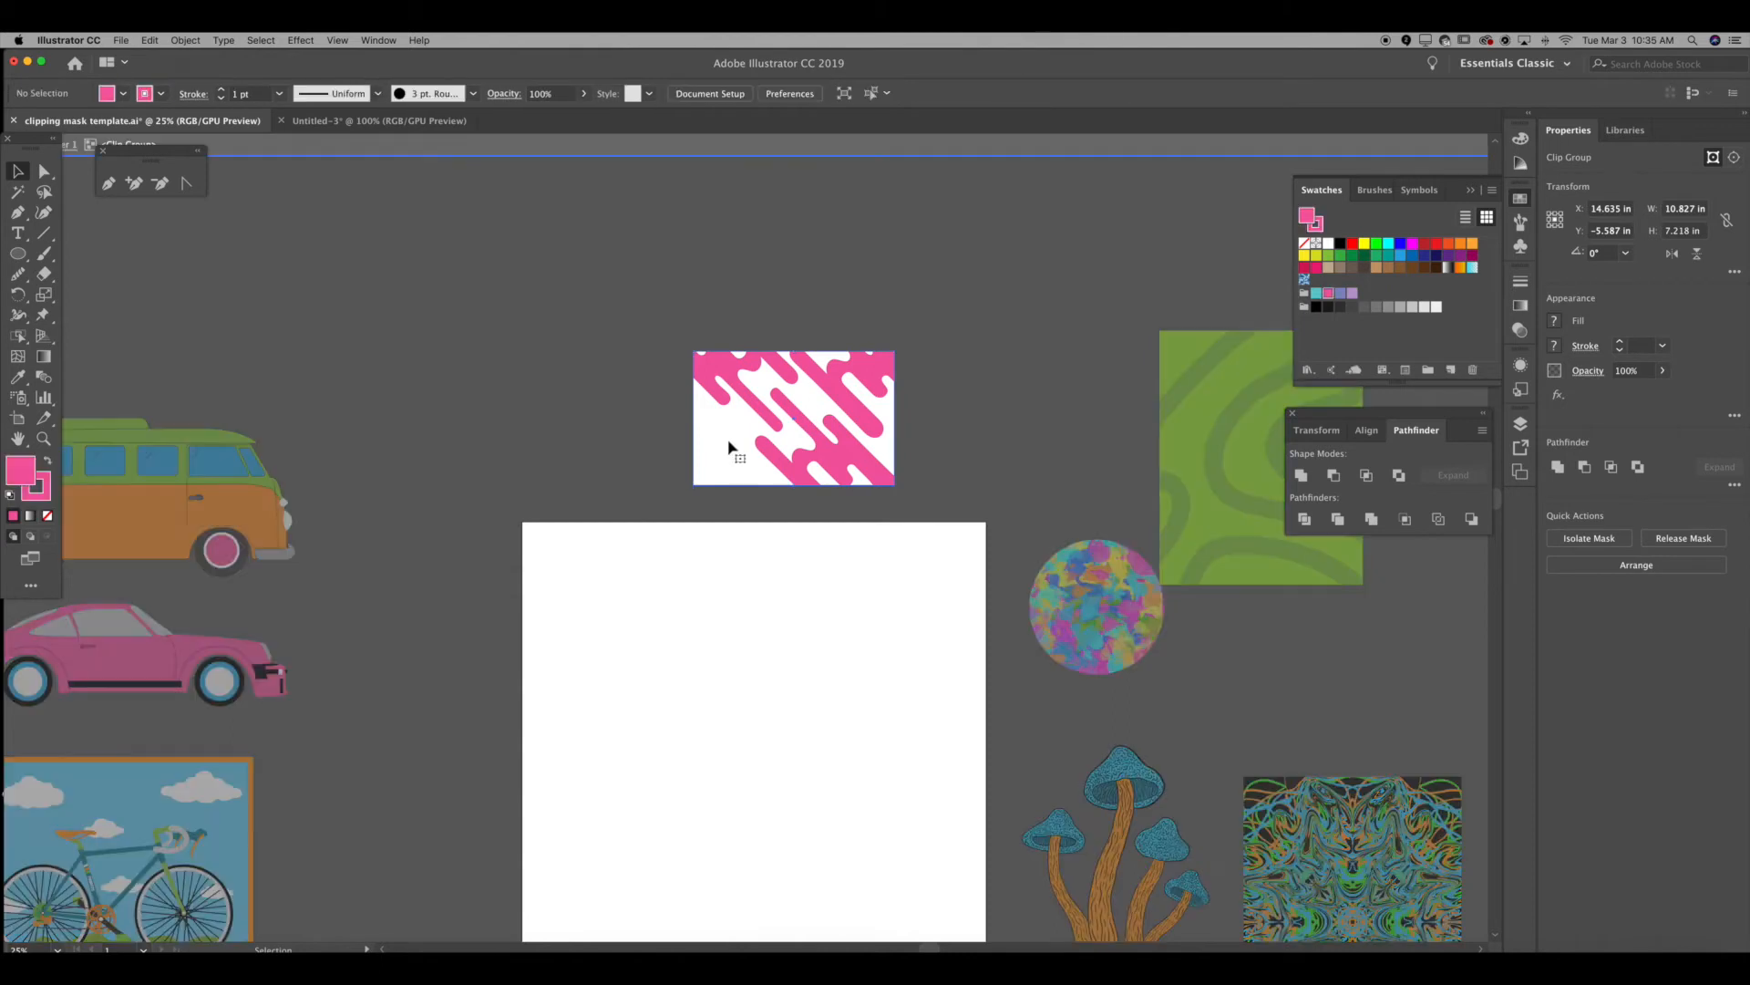
{"action": "left_click", "coordinate": [730, 448]}
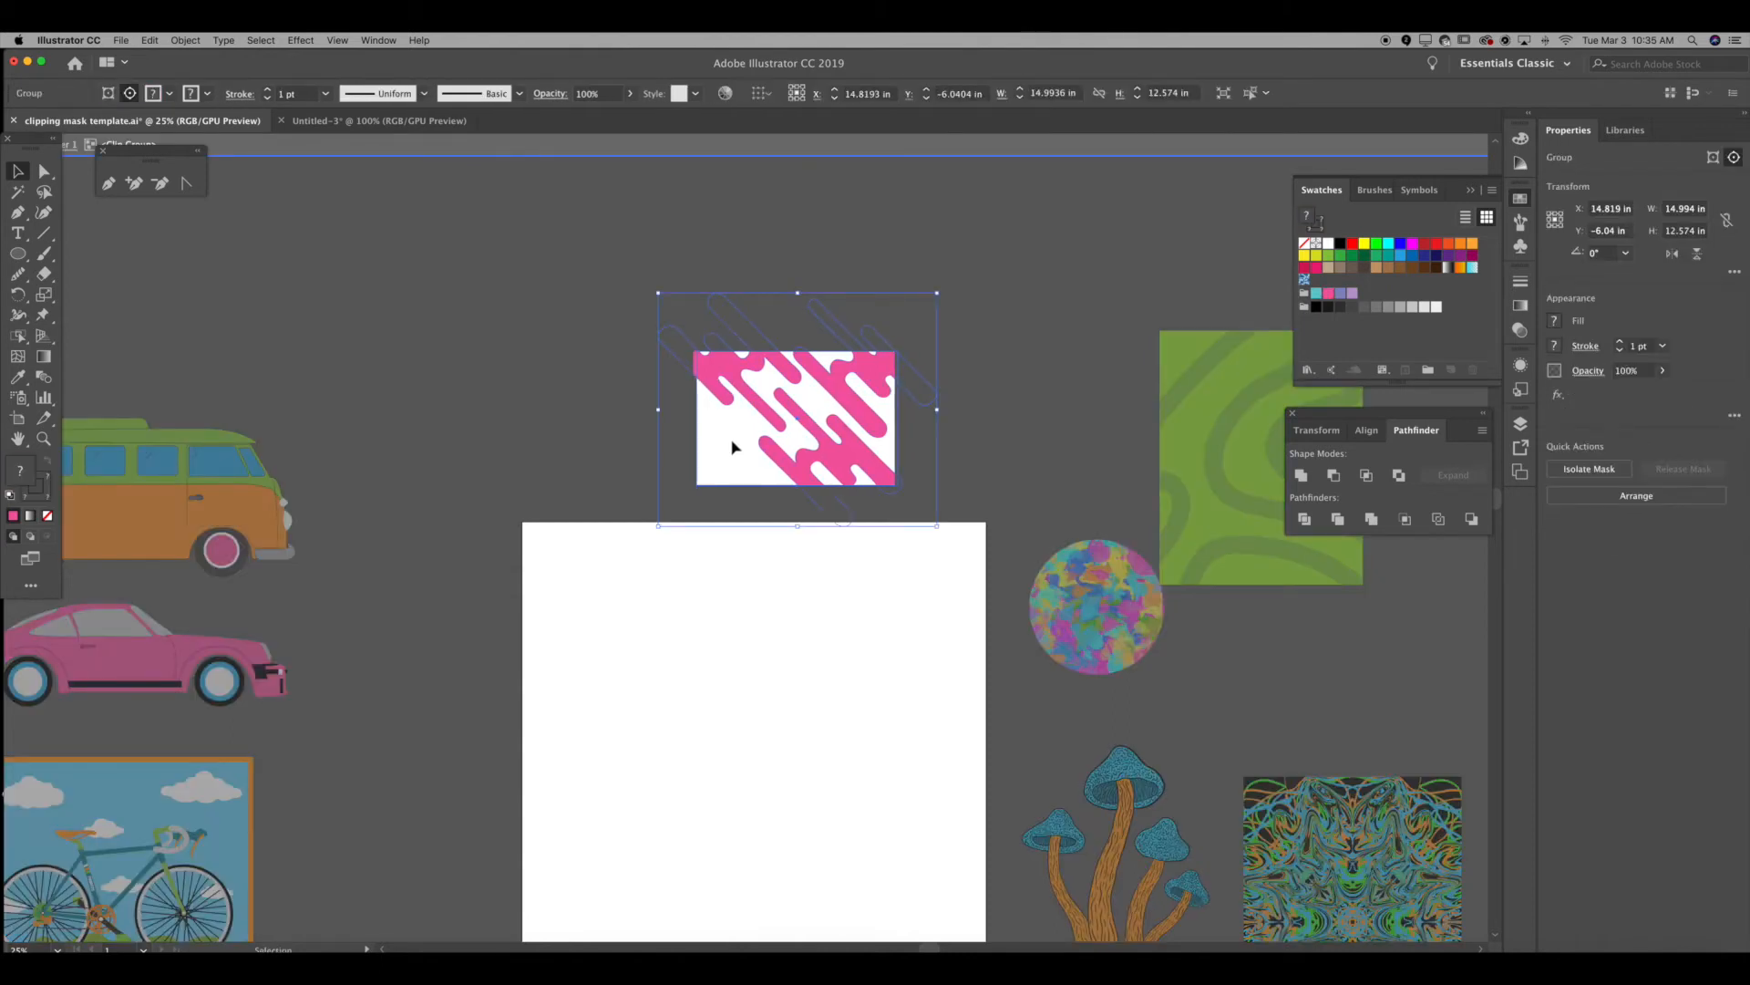
{"action": "double_click", "coordinate": [733, 447]}
{"action": "left_click", "coordinate": [733, 448]}
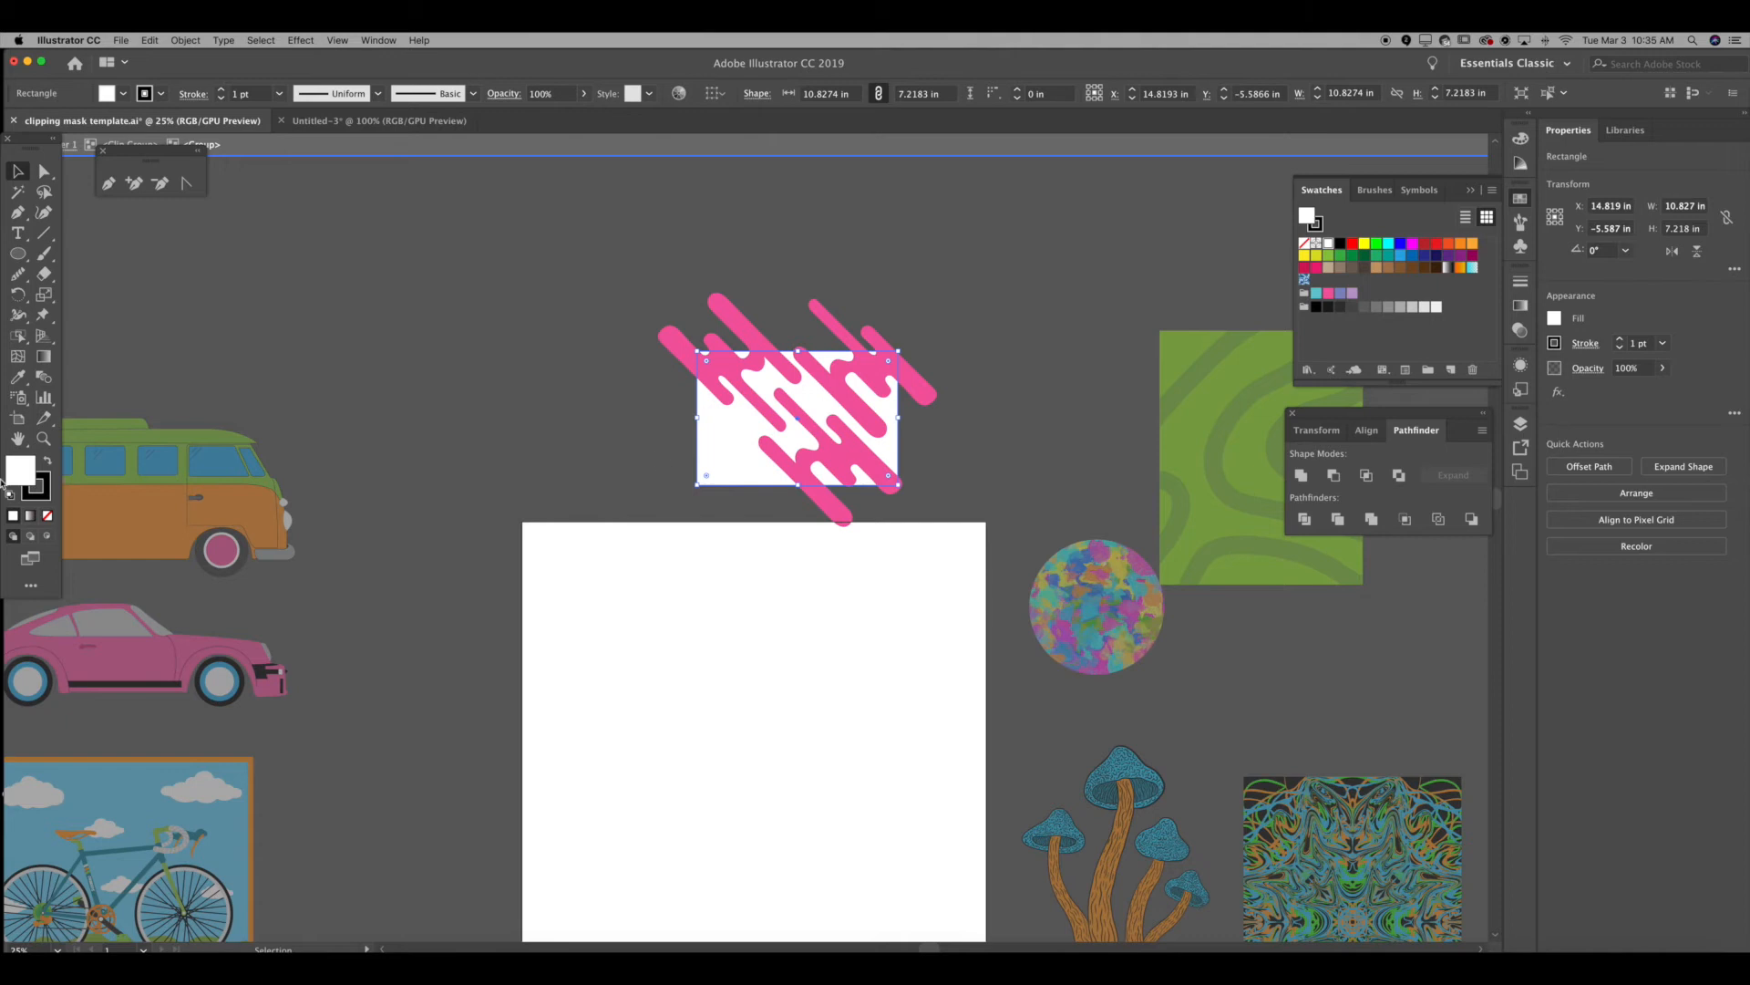
{"action": "left_click", "coordinate": [735, 390]}
{"action": "left_click", "coordinate": [735, 424]}
{"action": "left_click", "coordinate": [1400, 258]}
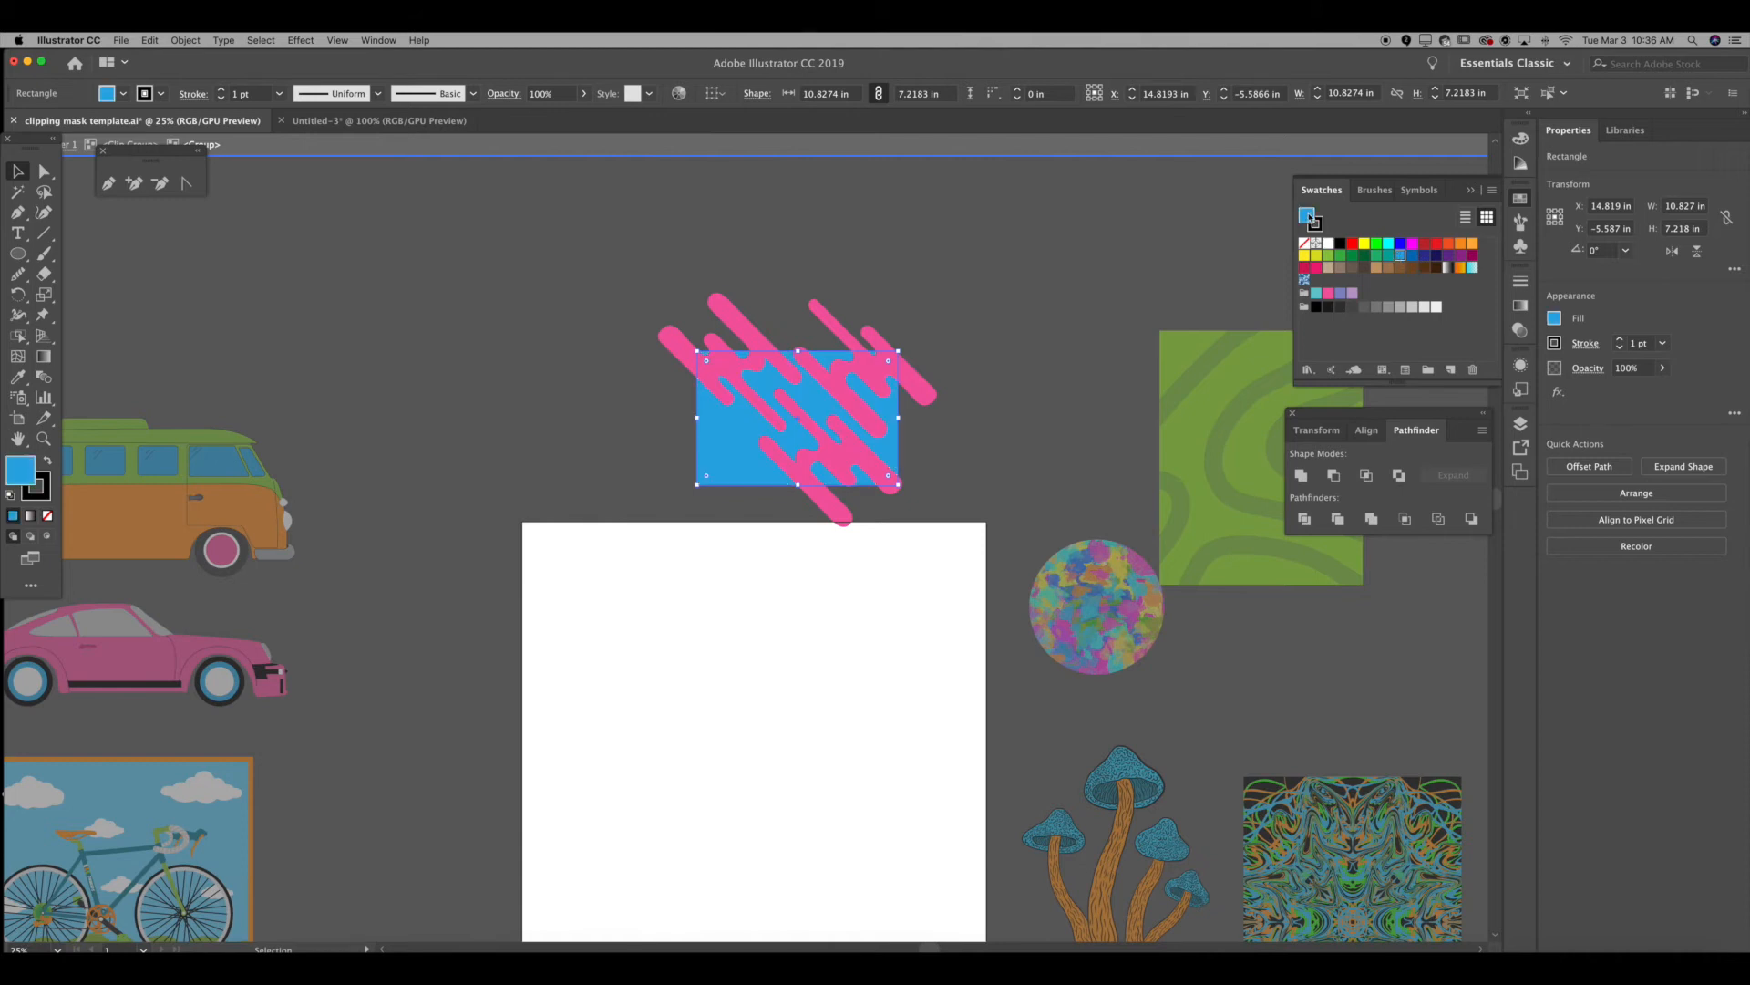
{"action": "key", "text": "Escape"}
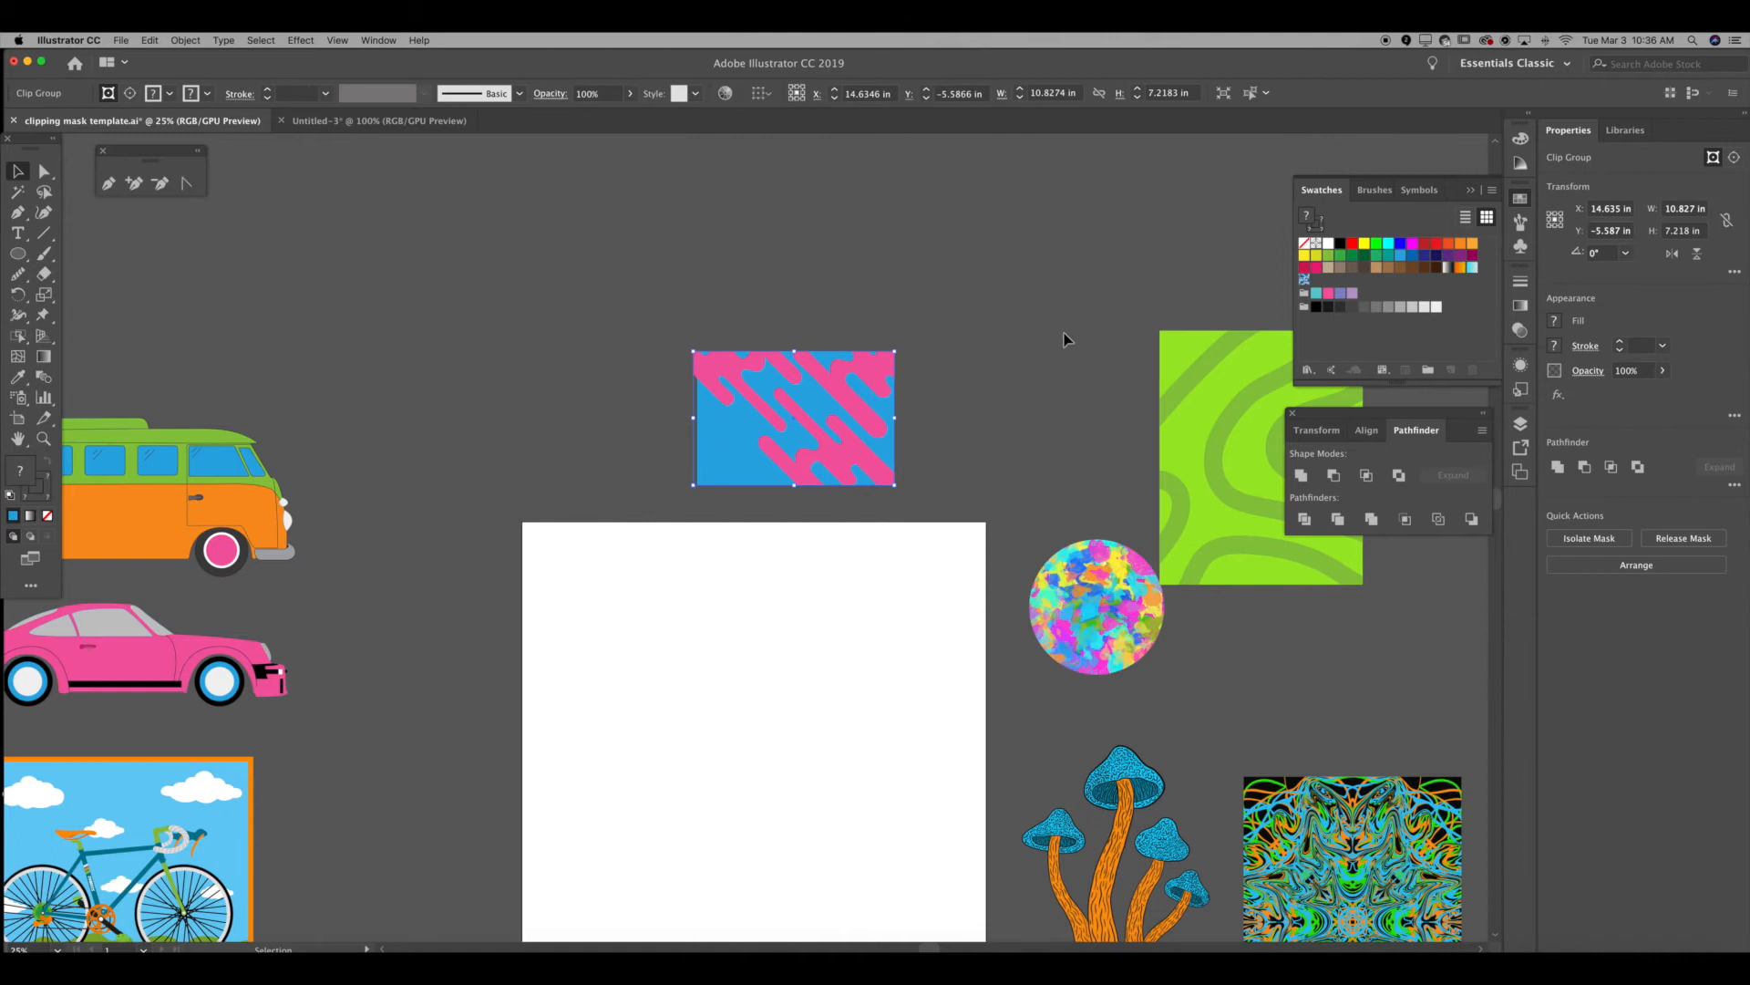
Step: Undo the blue fill on the nested rectangle and leave isolation mode
{"action": "key", "text": "super+z"}
{"action": "key", "text": "super+z"}
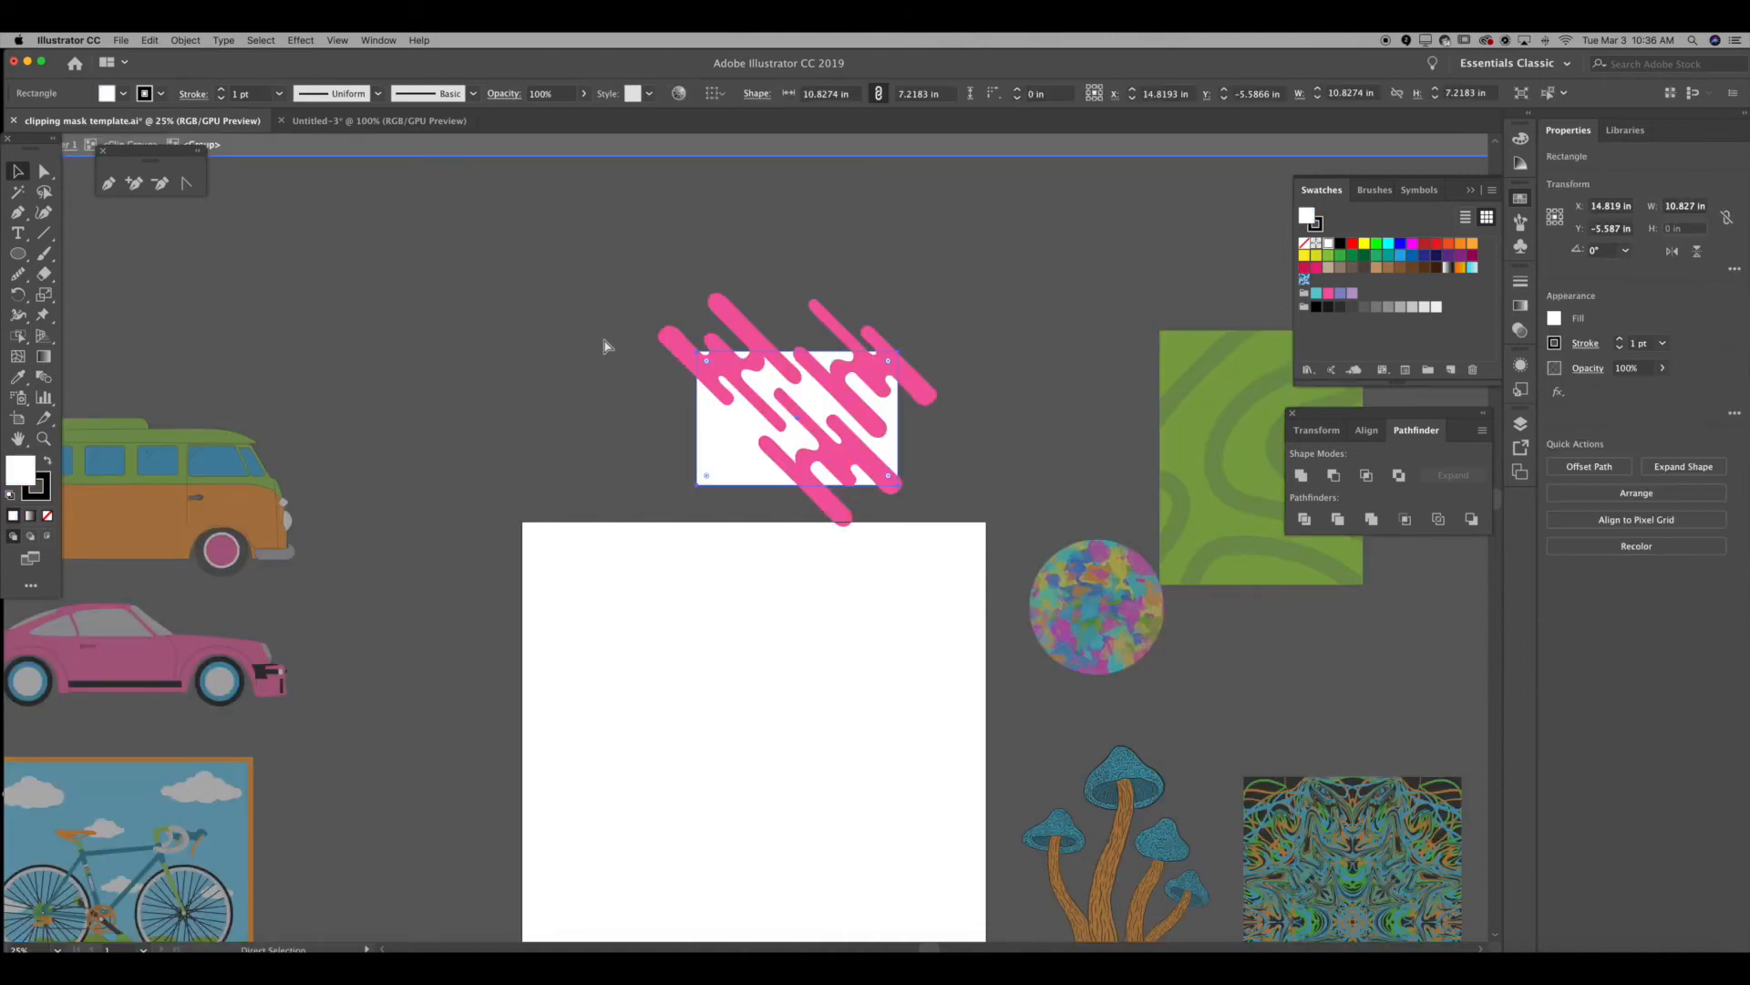
{"action": "key", "text": "Escape"}
Step: Try moving the masked sky-and-field background out of the bicycle illustration to the area beside it, and undo the move
{"action": "left_click_drag", "start_coordinate": [636, 516], "coordinate": [847, 154]}
{"action": "key", "text": "super+equal"}
{"action": "key", "text": "super+equal"}
{"action": "key", "text": "super+equal"}
{"action": "right_click", "coordinate": [258, 532]}
{"action": "left_click", "coordinate": [1127, 540]}
{"action": "left_click_drag", "start_coordinate": [341, 394], "coordinate": [1016, 429]}
{"action": "left_click", "coordinate": [961, 444]}
{"action": "scroll", "coordinate": [957, 428], "scroll_direction": "down", "scroll_amount": 5}
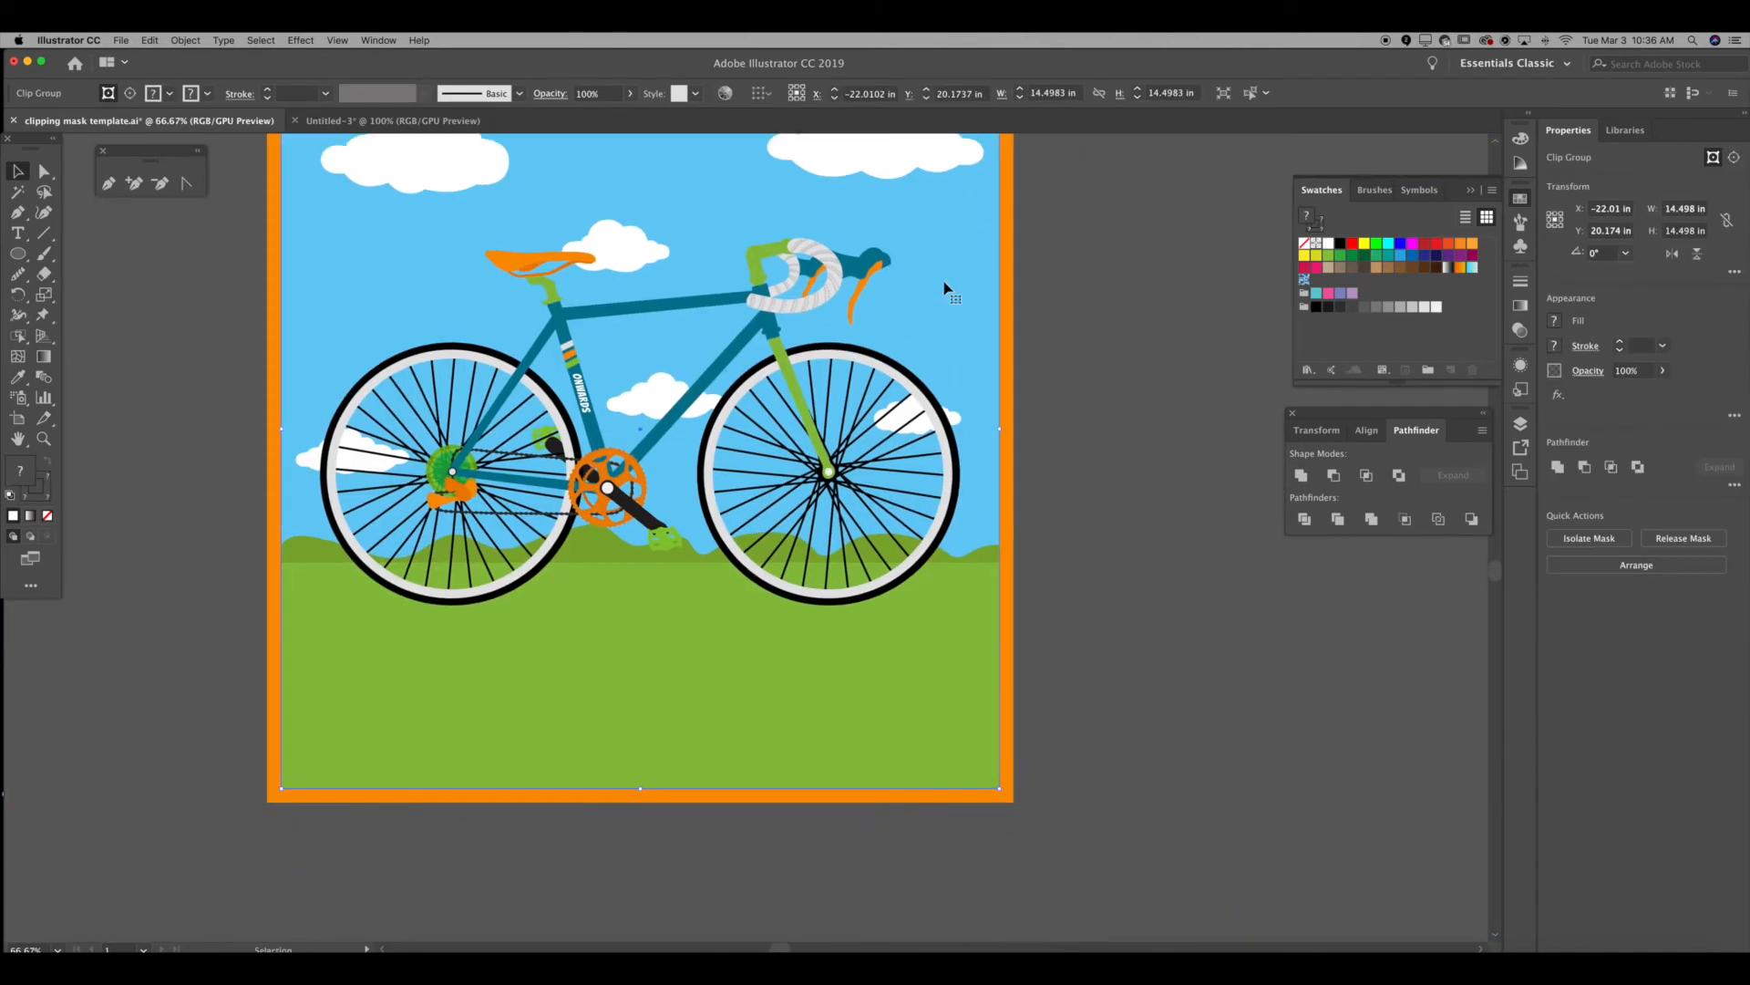
{"action": "key", "text": "super+minus"}
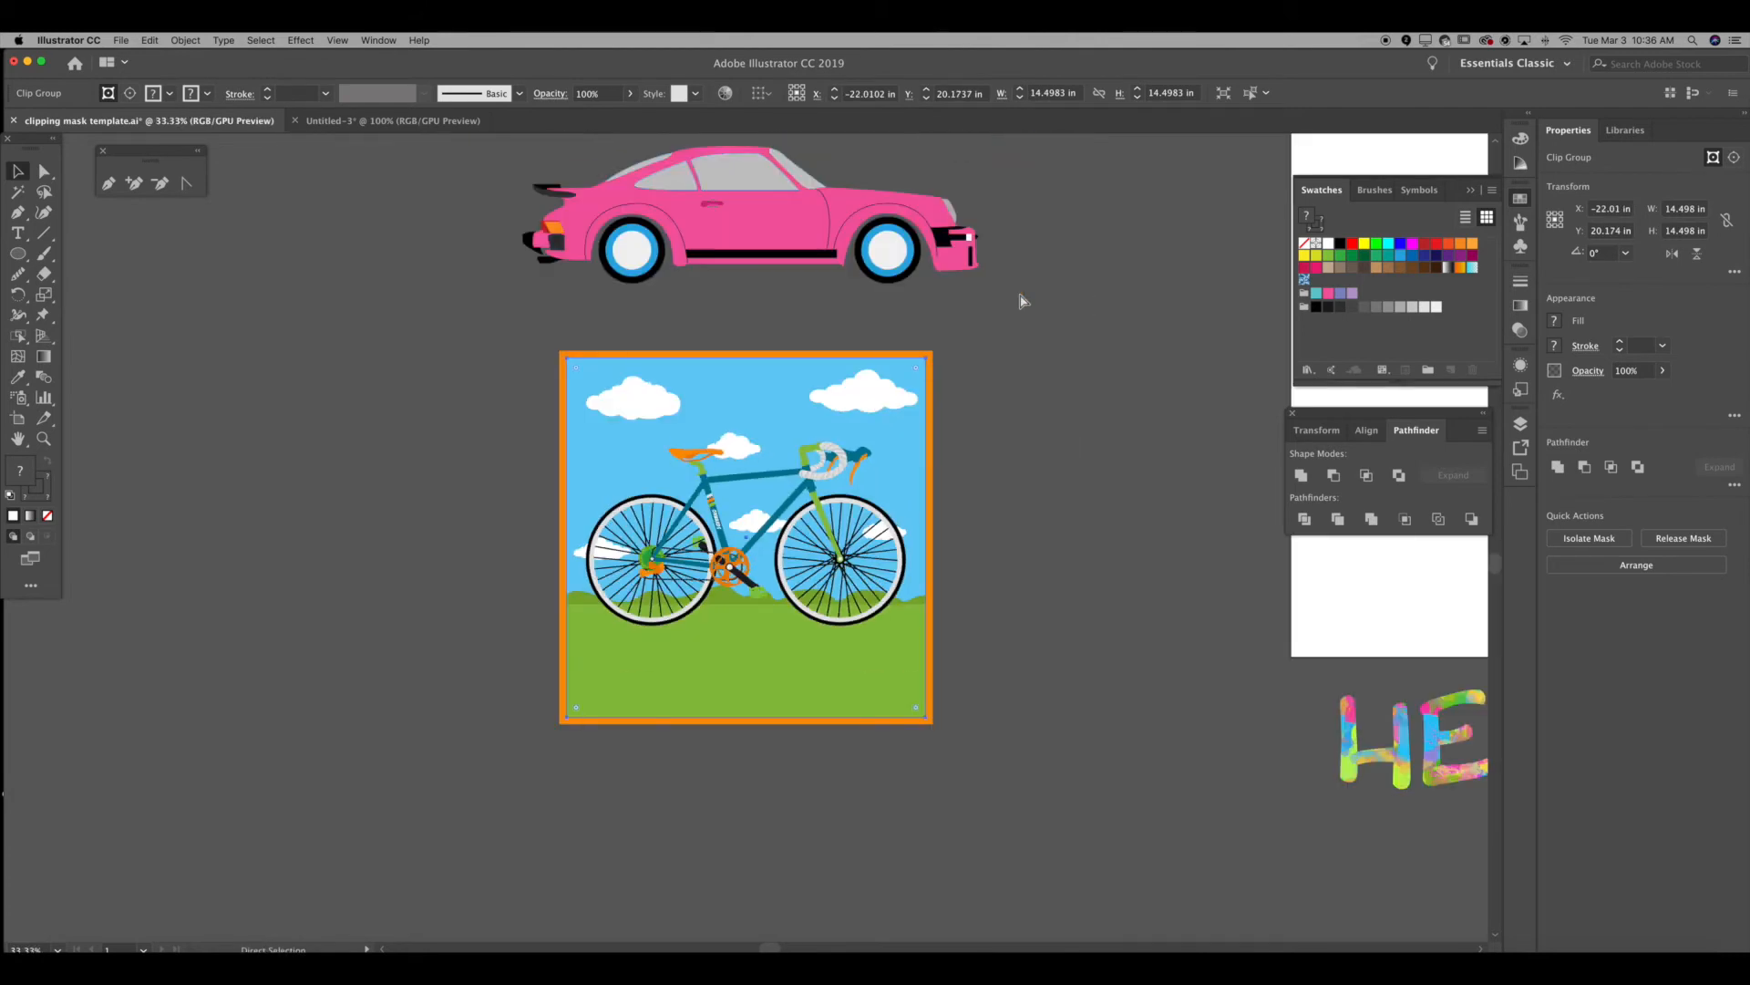
{"action": "left_click_drag", "start_coordinate": [857, 421], "coordinate": [402, 442]}
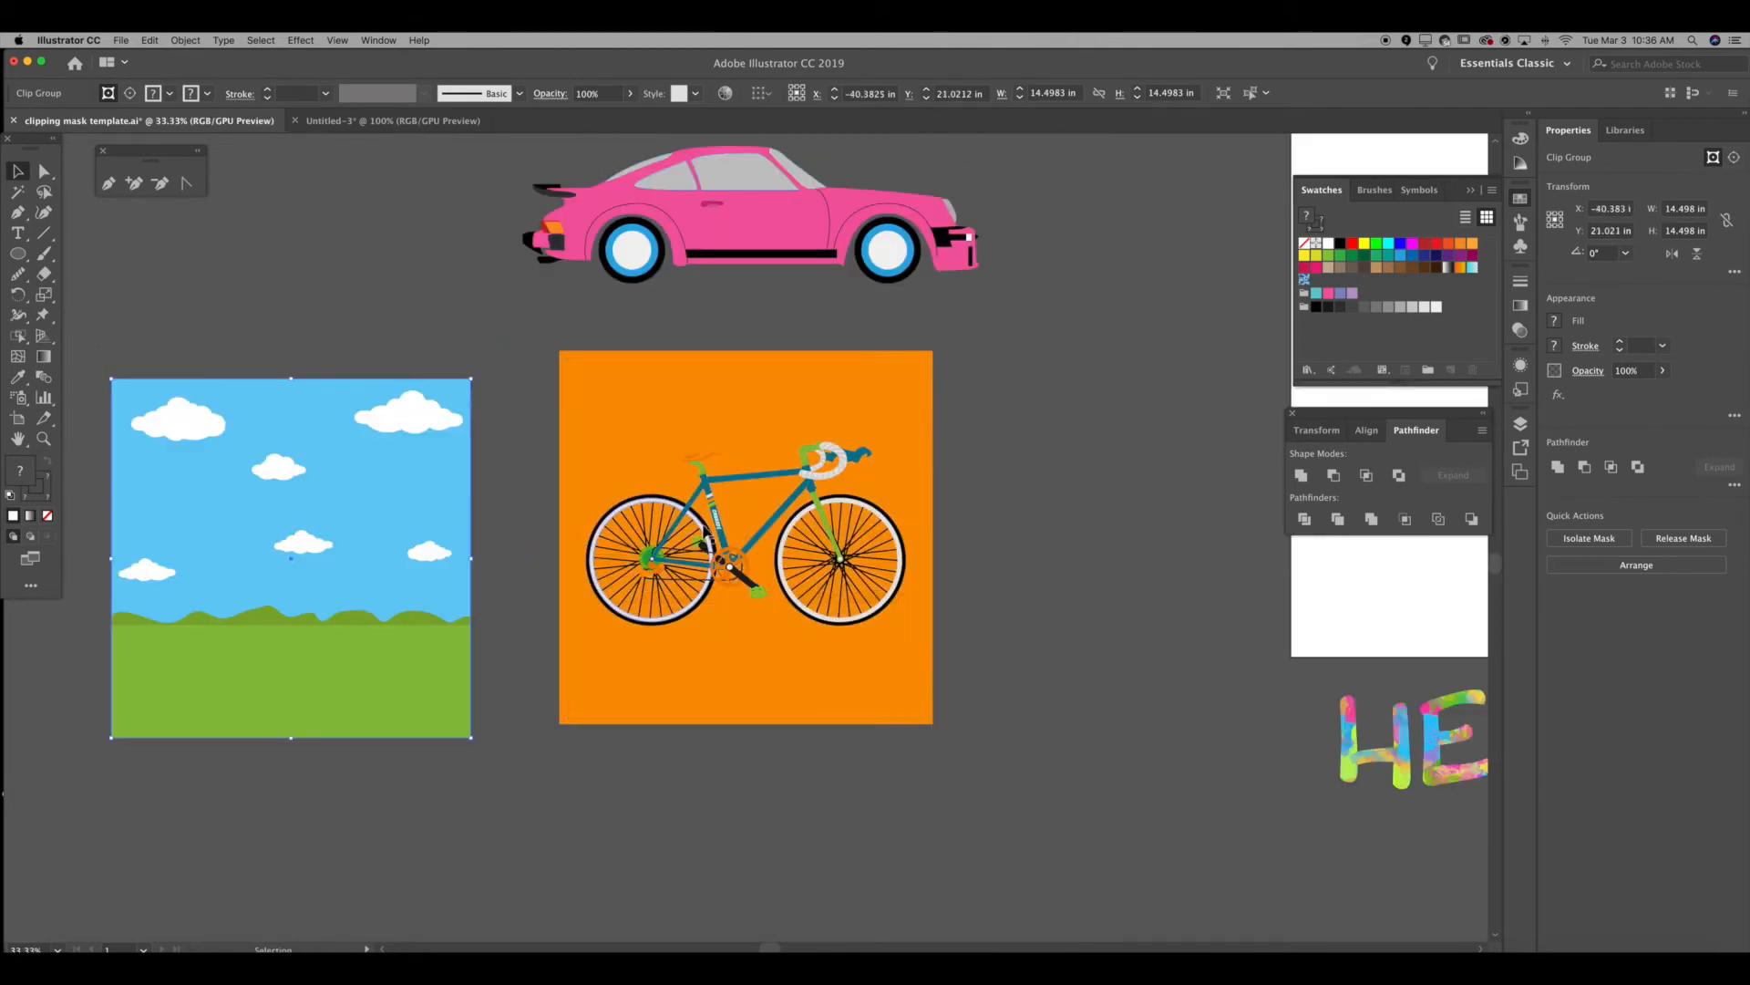
{"action": "key", "text": "super+z"}
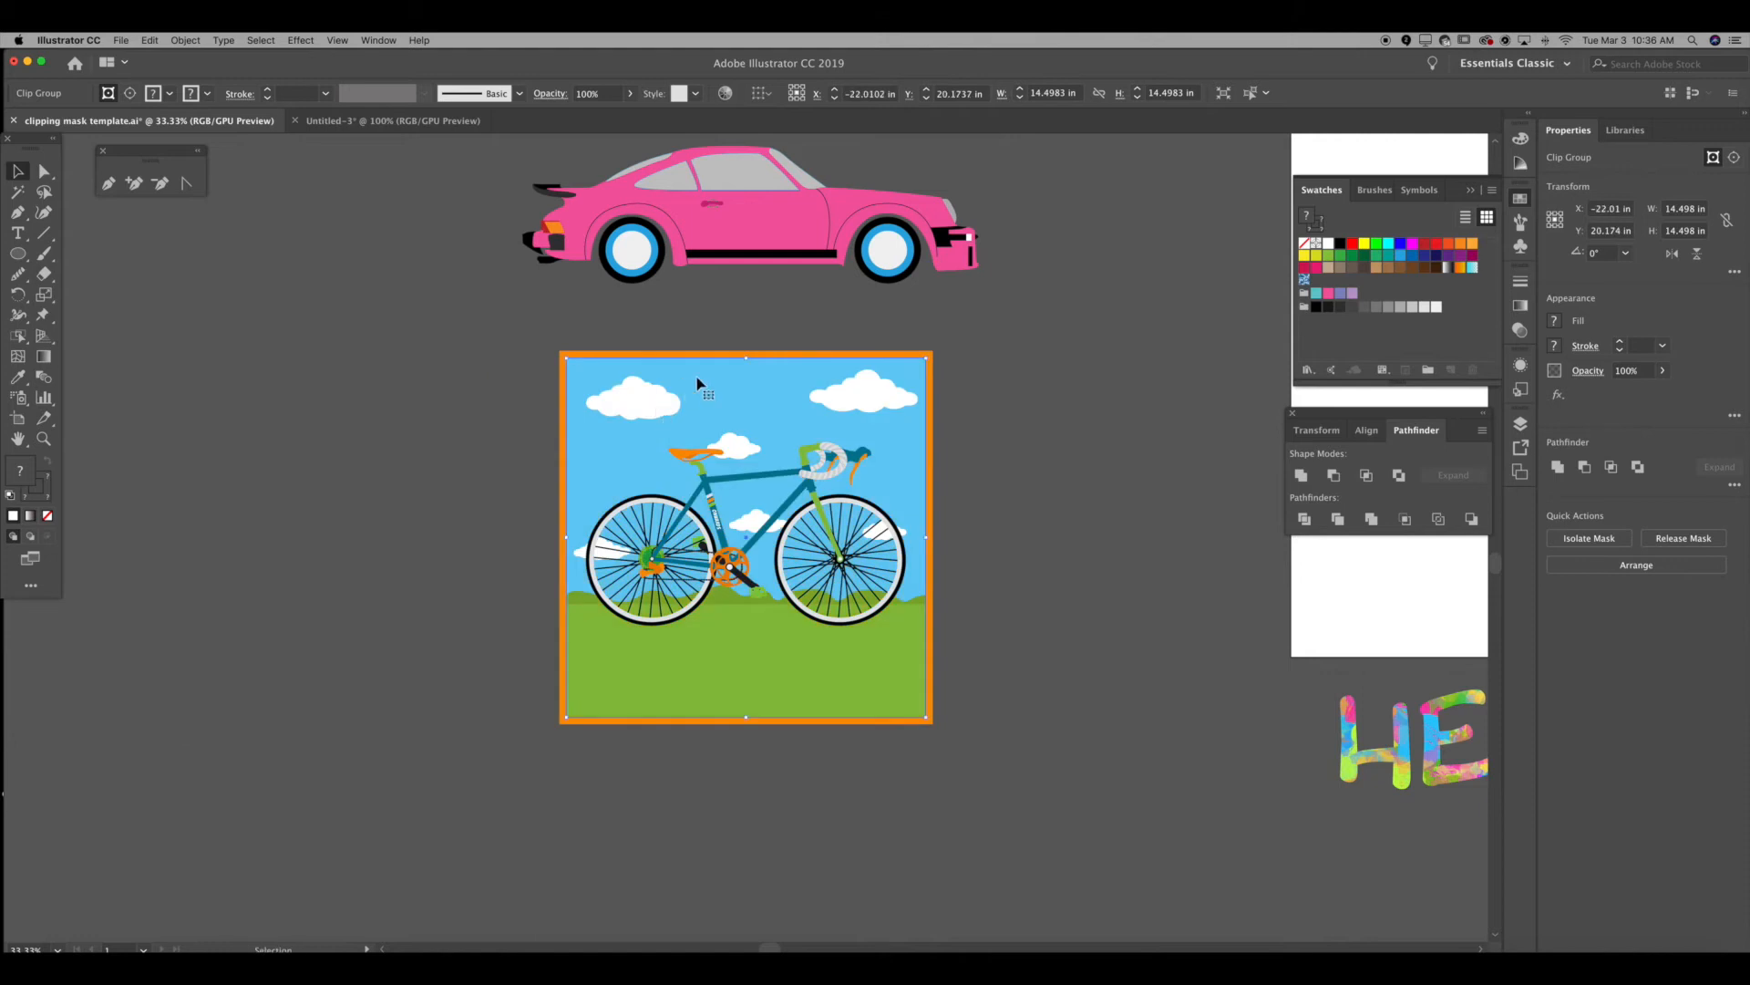
Step: Release the clipping mask on the bicycle illustration's sky-and-field background, examine the hill edges, and undo the release
{"action": "key", "text": "super+plus"}
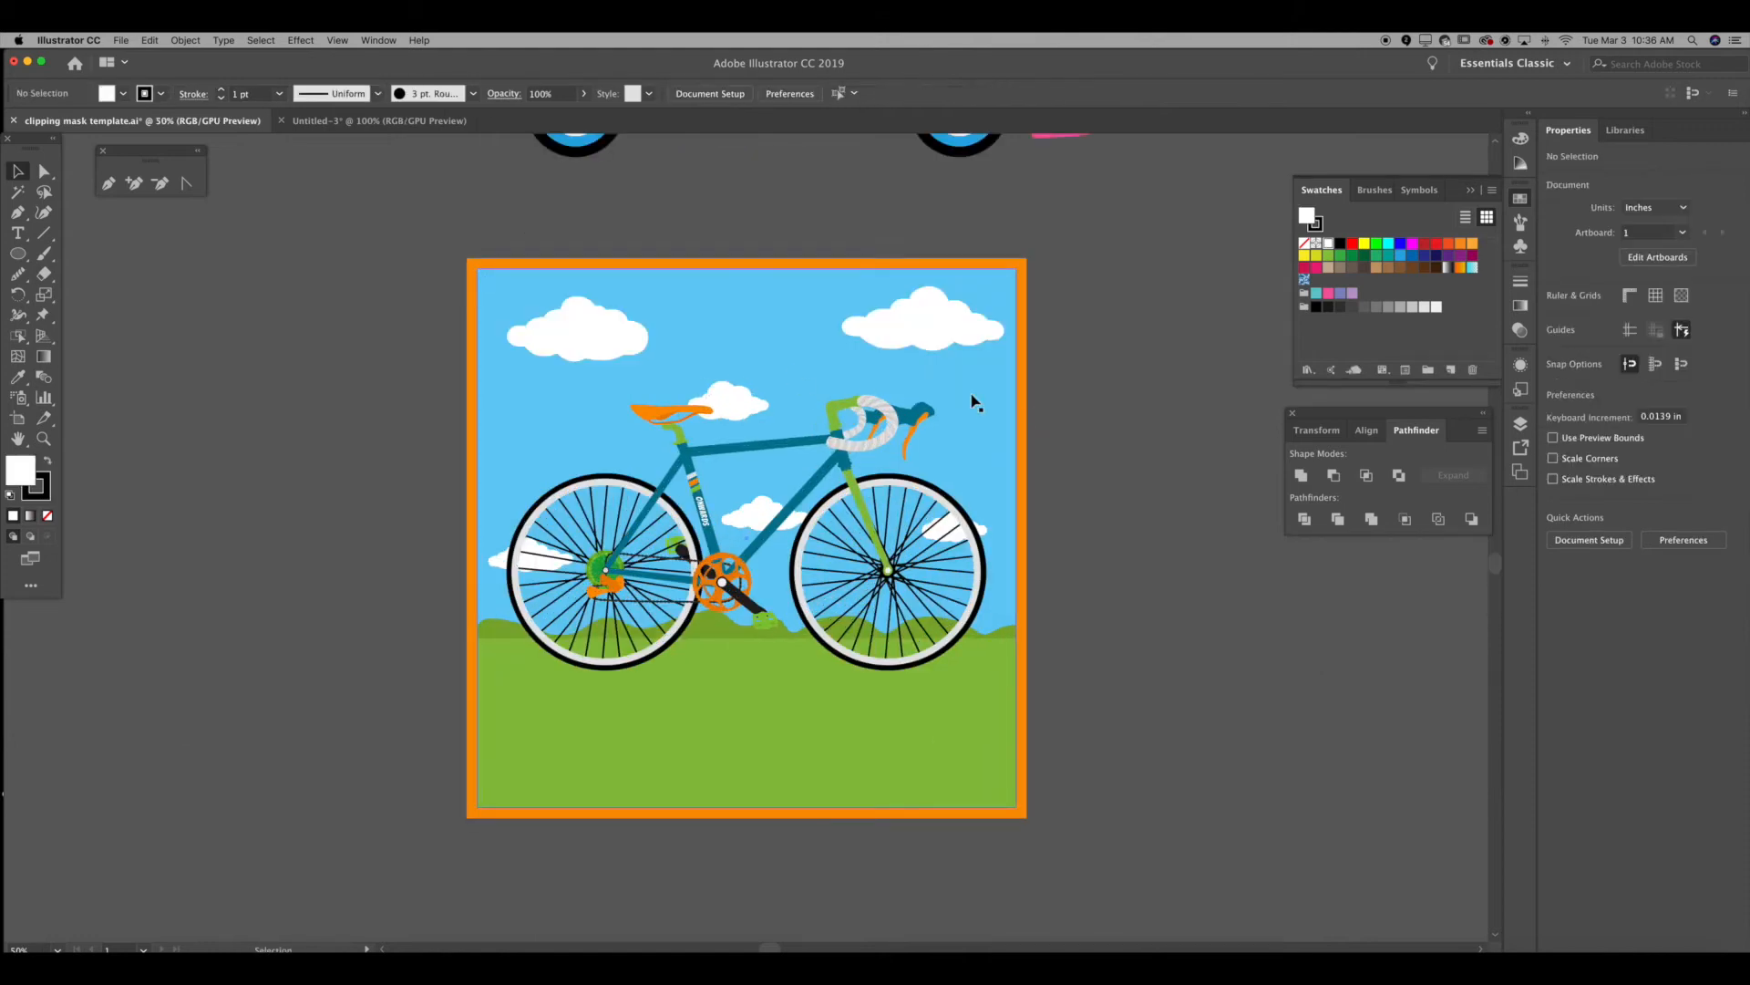
{"action": "right_click", "coordinate": [1092, 403]}
{"action": "left_click", "coordinate": [1110, 513]}
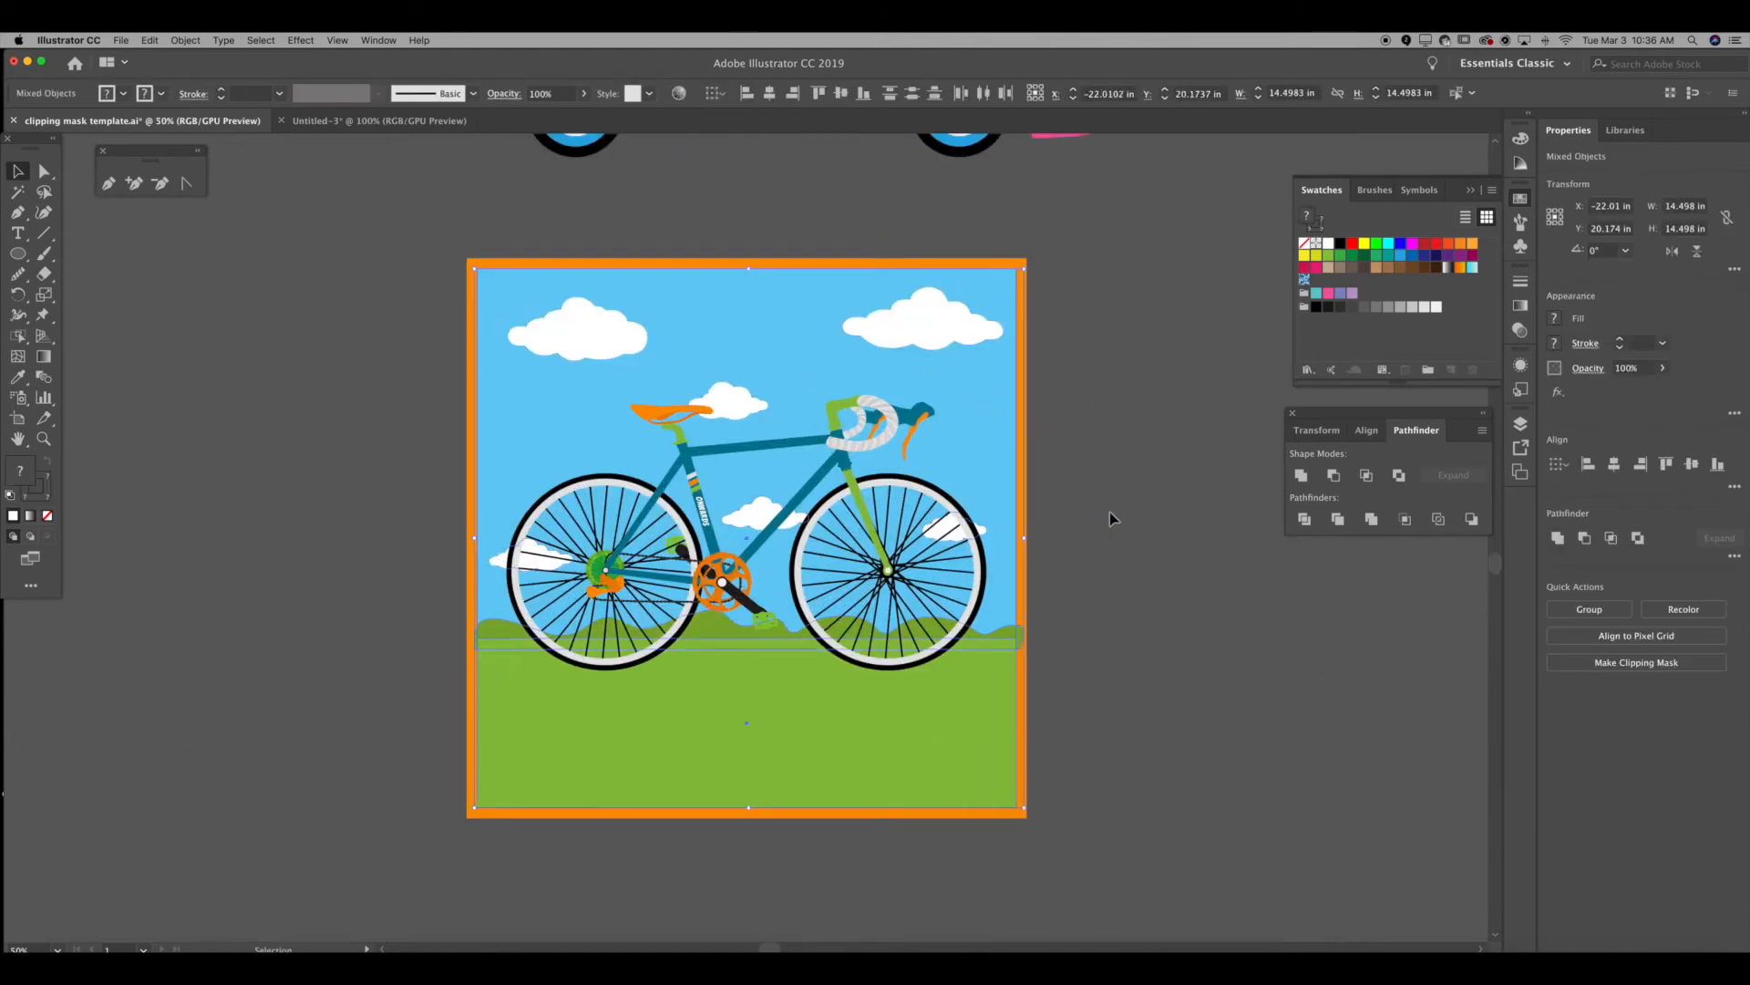
{"action": "left_click", "coordinate": [1109, 512]}
{"action": "key", "text": "super+plus"}
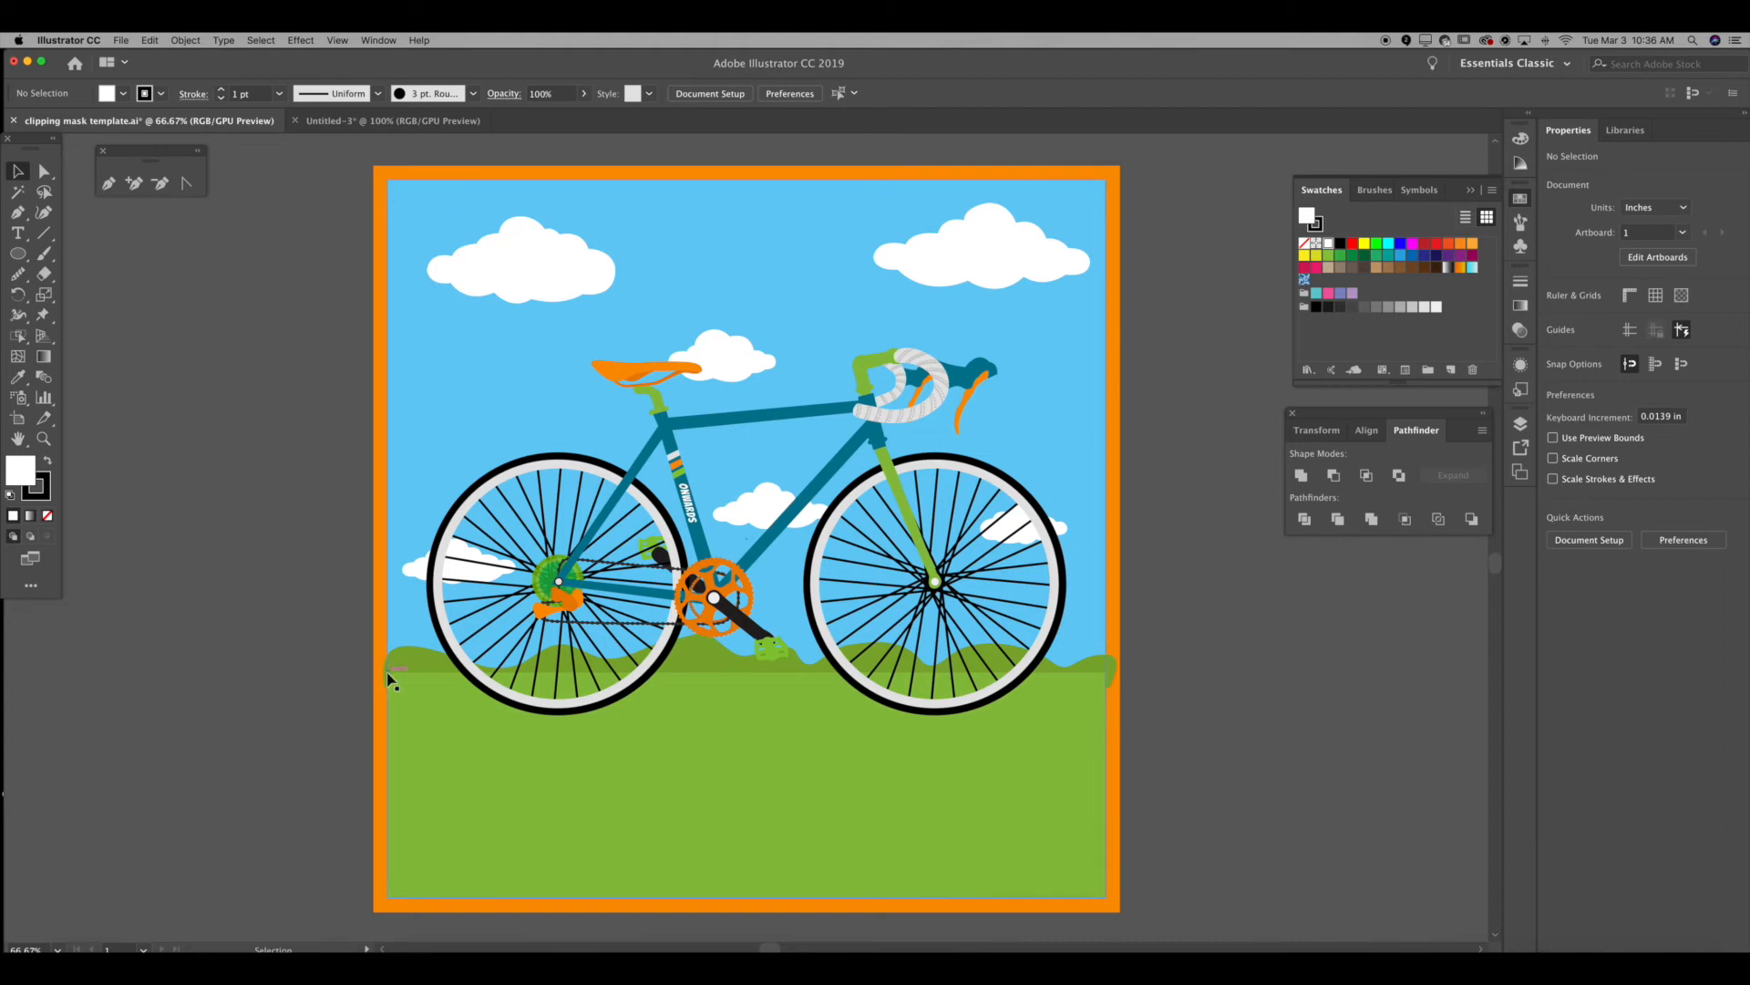
{"action": "left_click", "coordinate": [672, 585]}
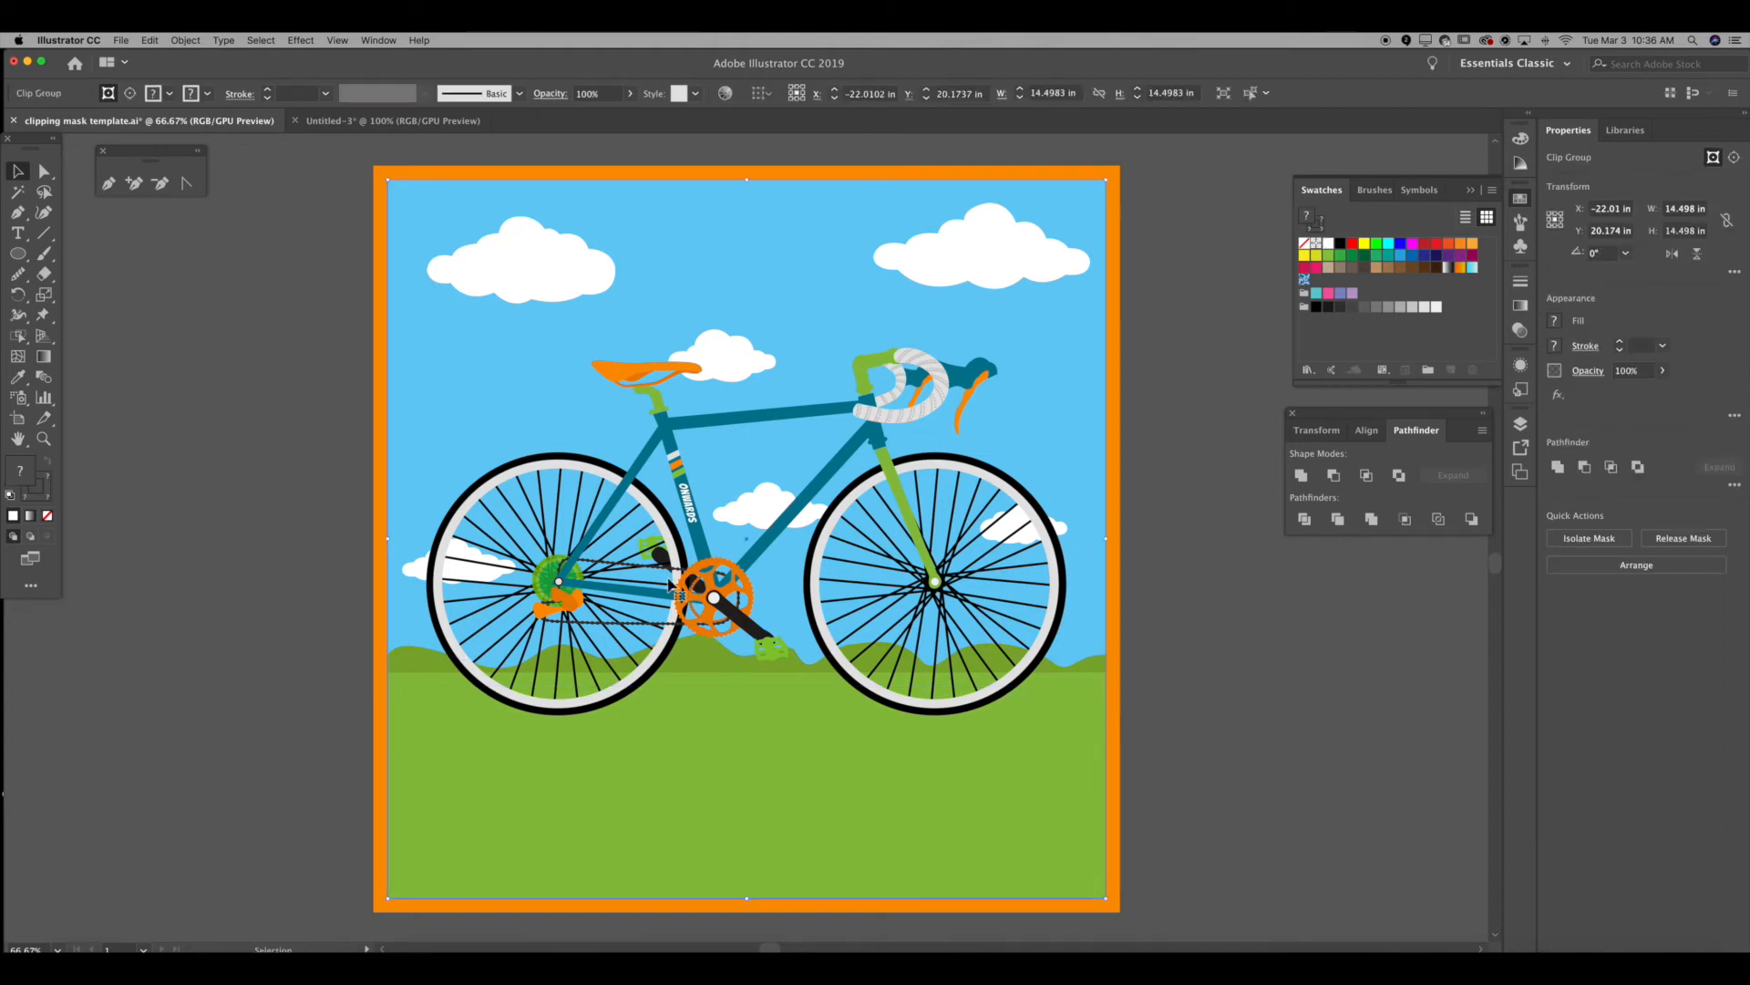
{"action": "left_click", "coordinate": [289, 629]}
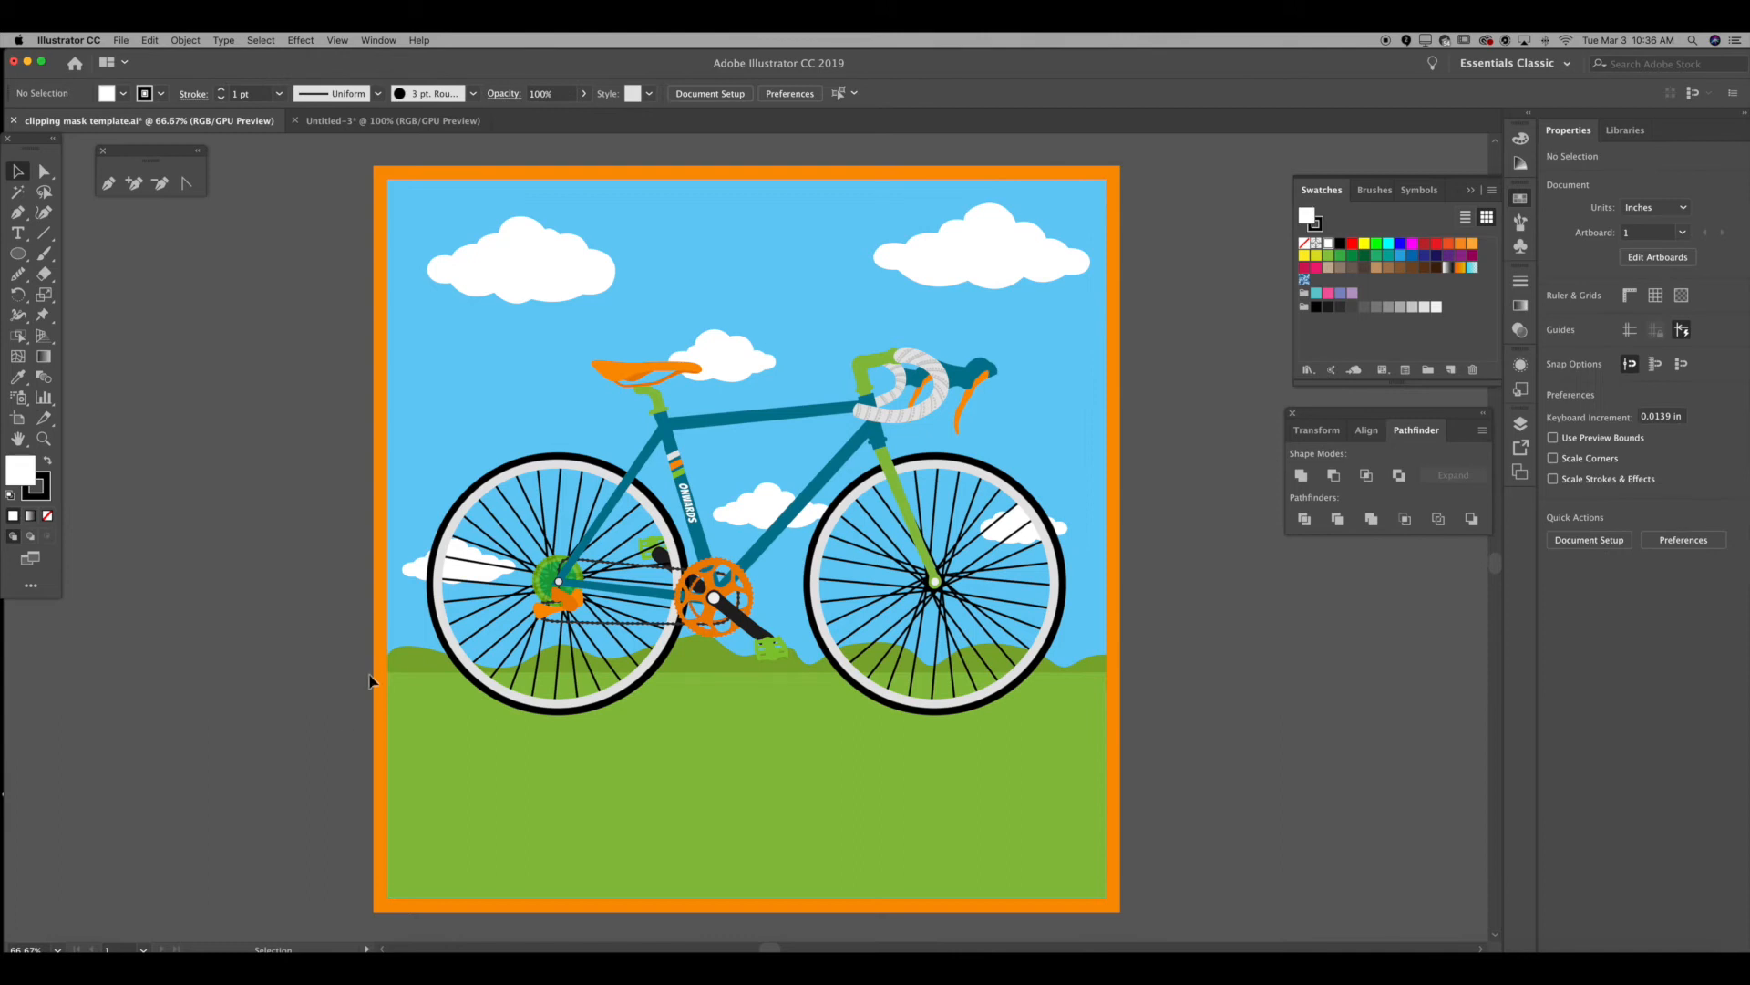
Step: Isolate the masked sky-and-field background of the bicycle illustration and inspect where the hills meet the orange border up close
{"action": "double_click", "coordinate": [1100, 666]}
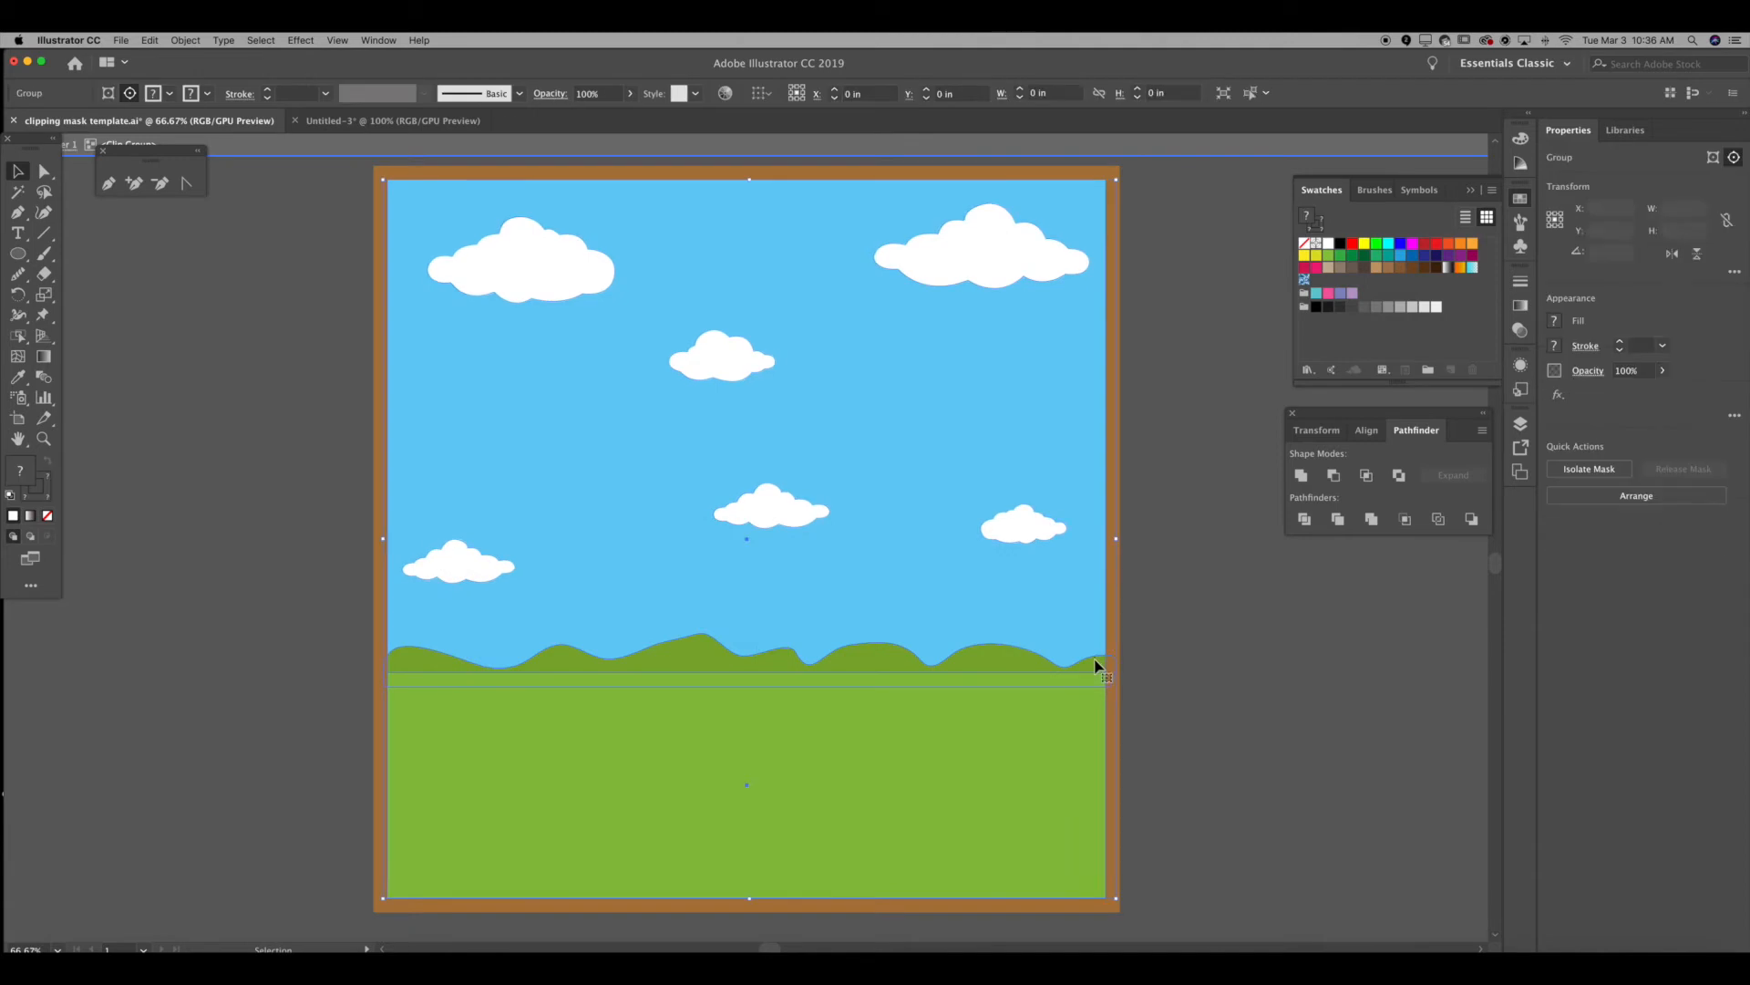
{"action": "left_click_drag", "start_coordinate": [1098, 664], "coordinate": [1058, 665]}
{"action": "key", "text": "z"}
{"action": "key", "text": "super+z"}
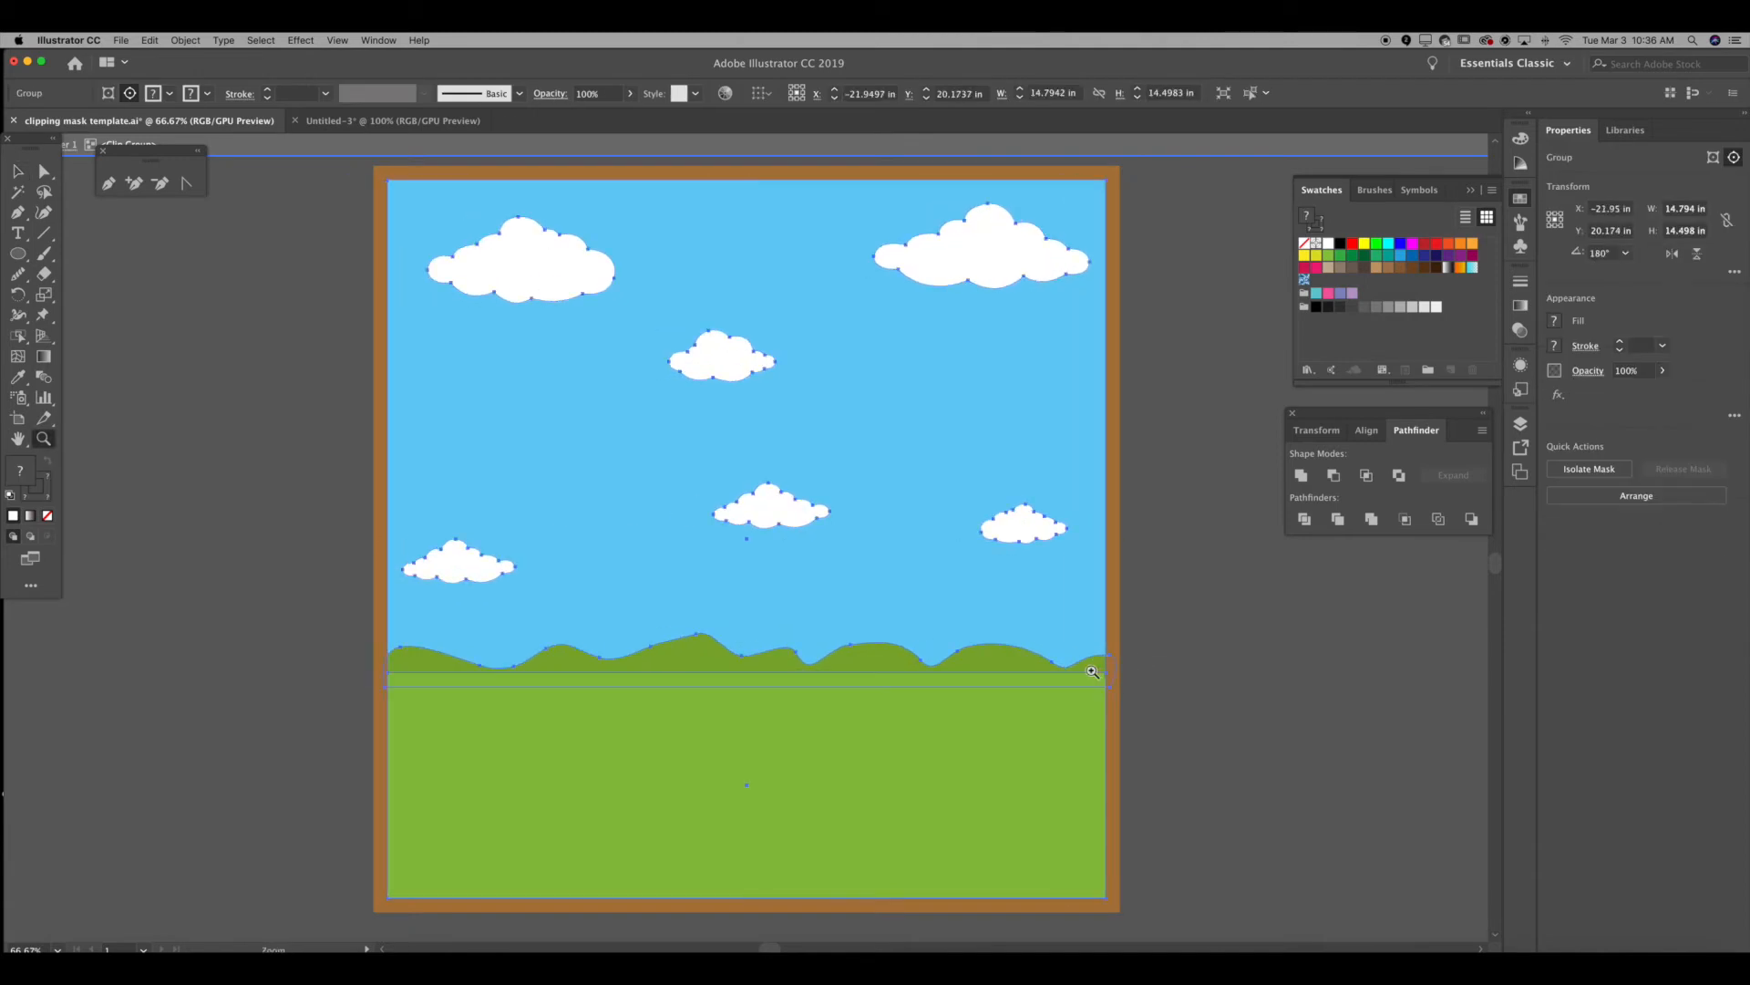
{"action": "double_click", "coordinate": [1094, 667]}
{"action": "key", "text": "super+z"}
{"action": "left_click_drag", "start_coordinate": [401, 544], "coordinate": [1057, 642]}
{"action": "key", "text": "v"}
{"action": "left_click", "coordinate": [850, 458]}
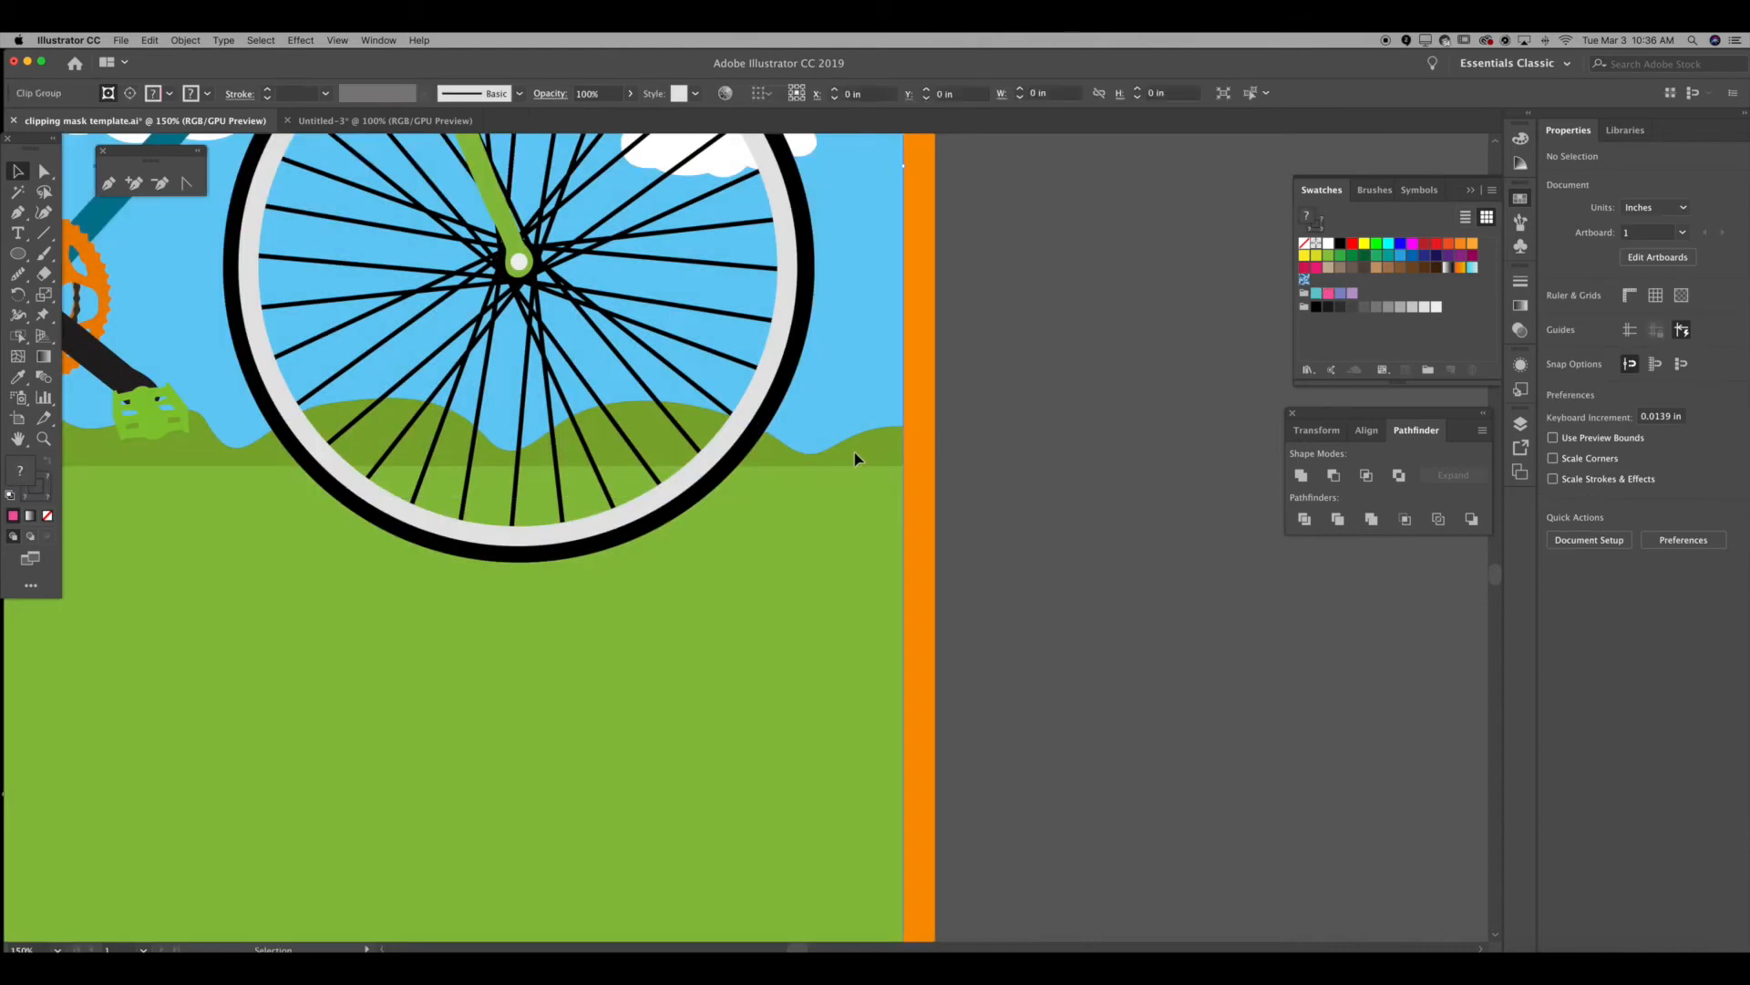
{"action": "double_click", "coordinate": [856, 457]}
{"action": "left_click", "coordinate": [835, 453]}
{"action": "double_click", "coordinate": [1114, 477]}
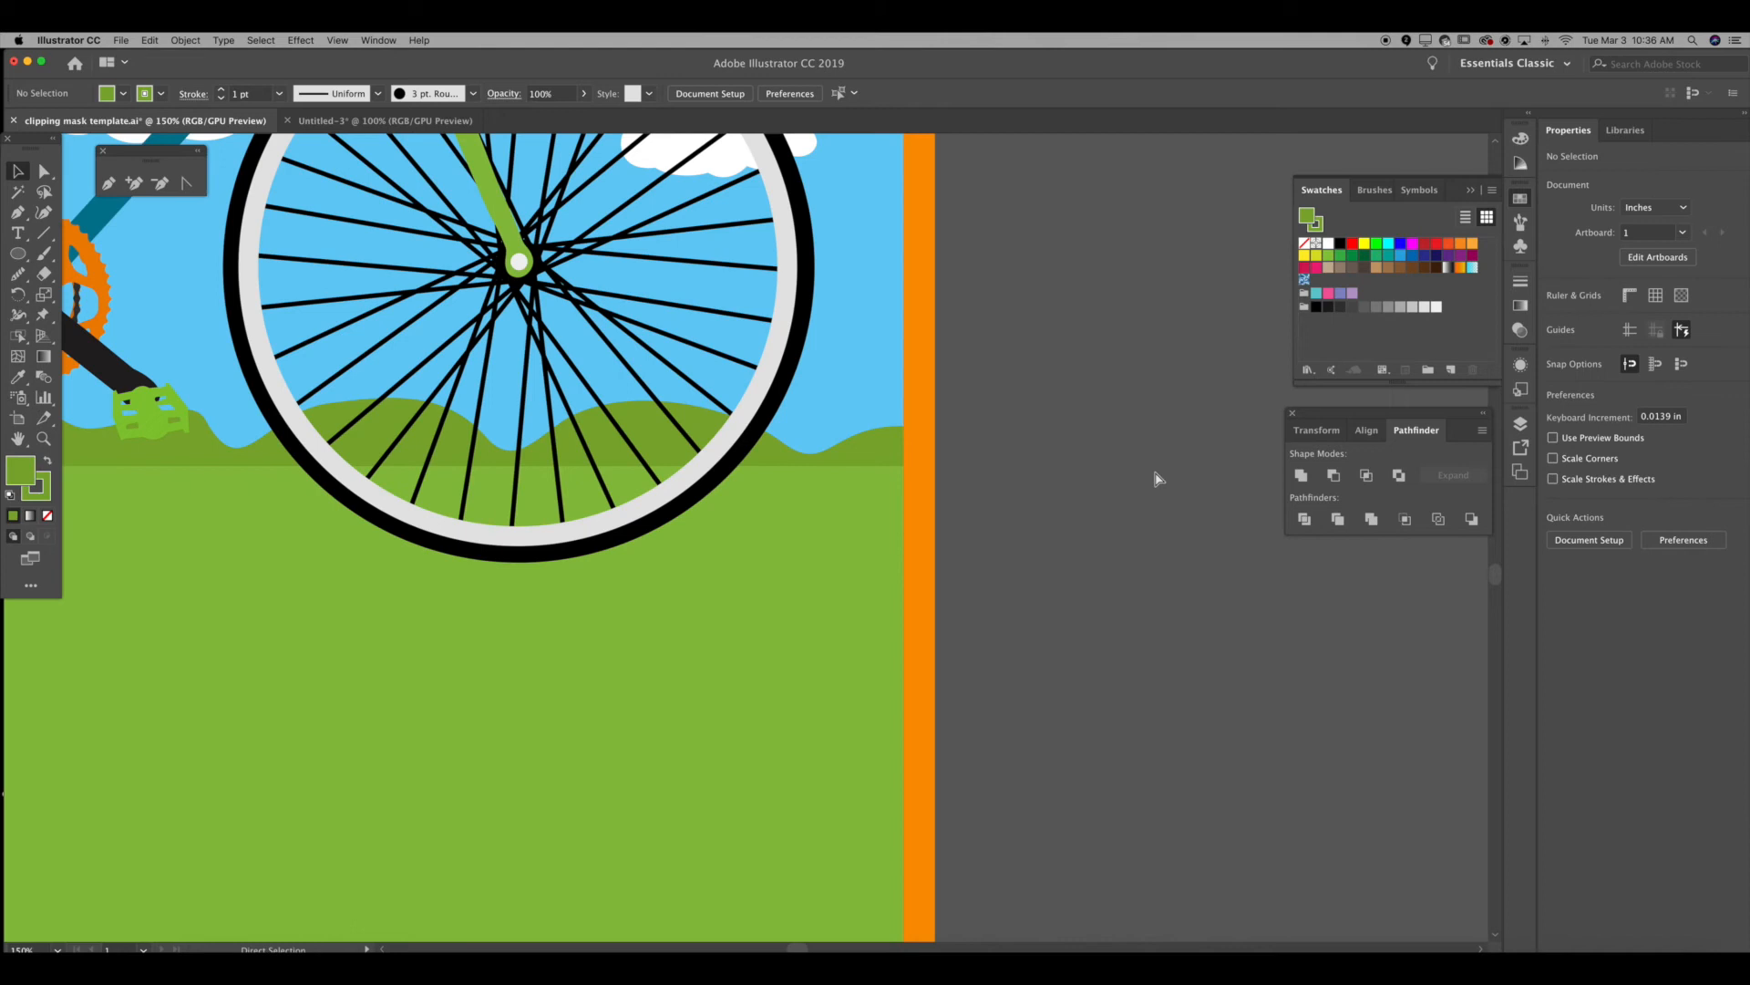
Step: Try moving the green wavy-line artwork onto the artboard, release its clipping mask and select the wavy path
{"action": "key", "text": "super+minus"}
{"action": "key", "text": "super+minus"}
{"action": "key", "text": "super+minus"}
{"action": "key", "text": "super+minus"}
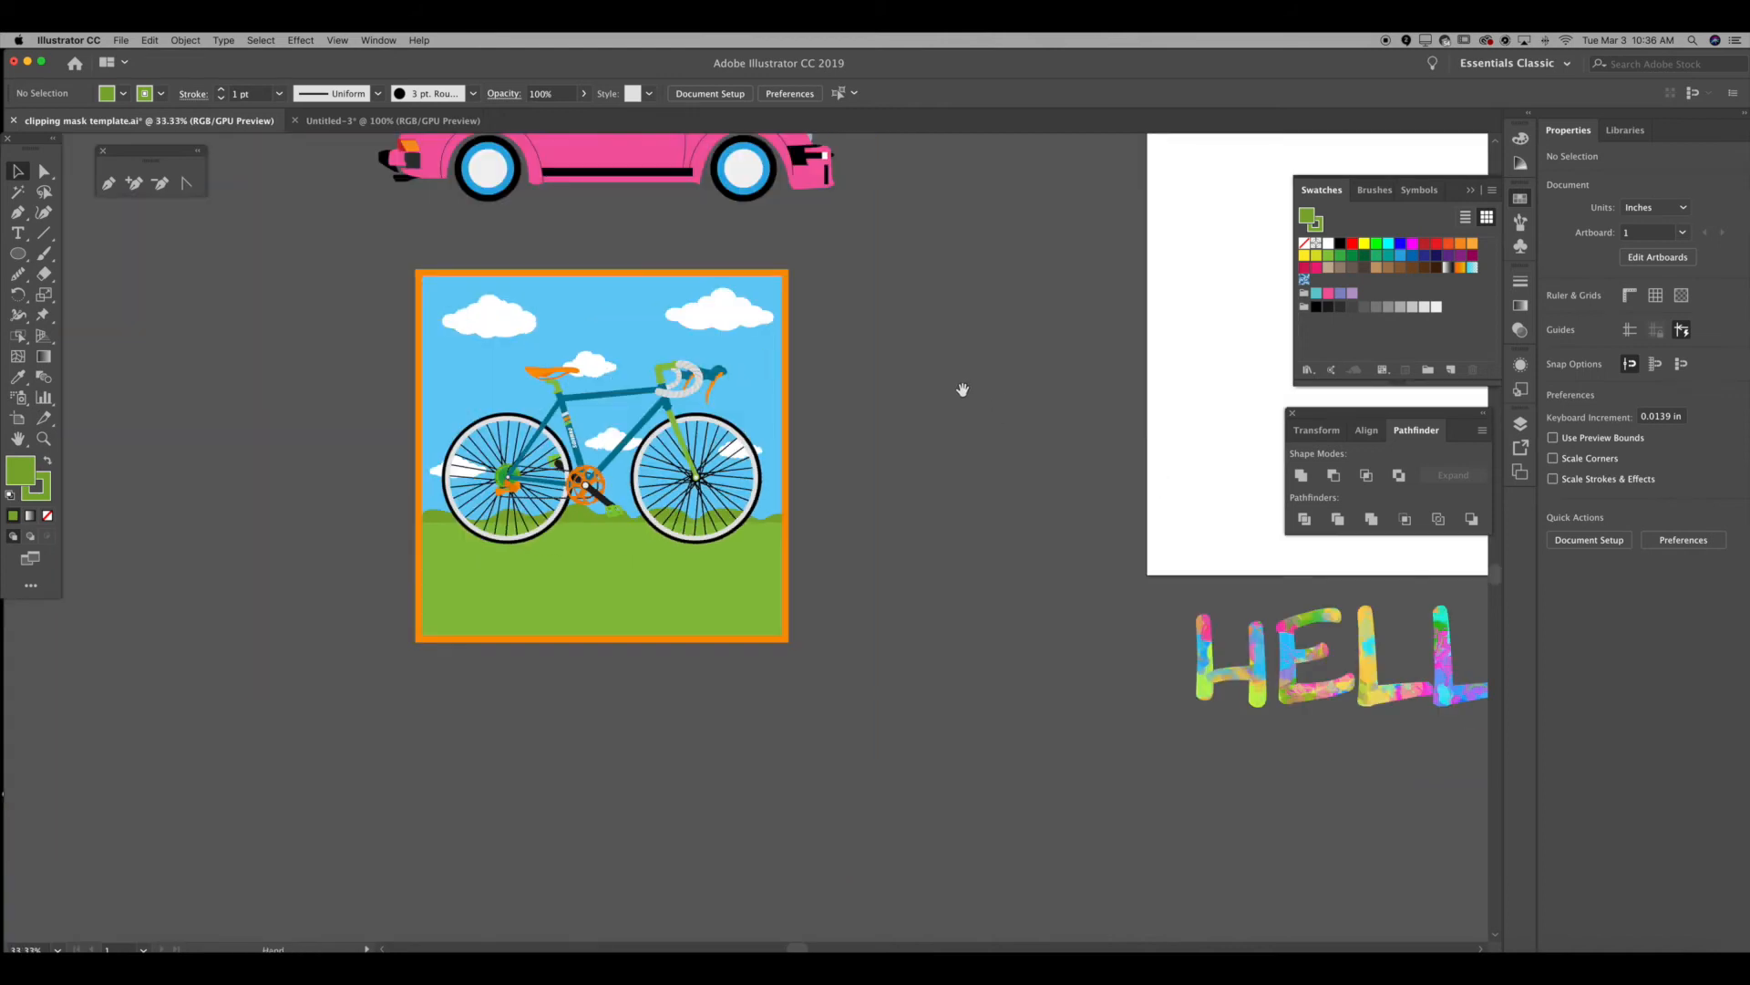
{"action": "left_click_drag", "start_coordinate": [963, 390], "coordinate": [930, 594]}
{"action": "scroll", "coordinate": [484, 559], "scroll_direction": "right", "scroll_amount": 15}
{"action": "left_click_drag", "start_coordinate": [1112, 262], "coordinate": [456, 630]}
{"action": "right_click", "coordinate": [628, 512]}
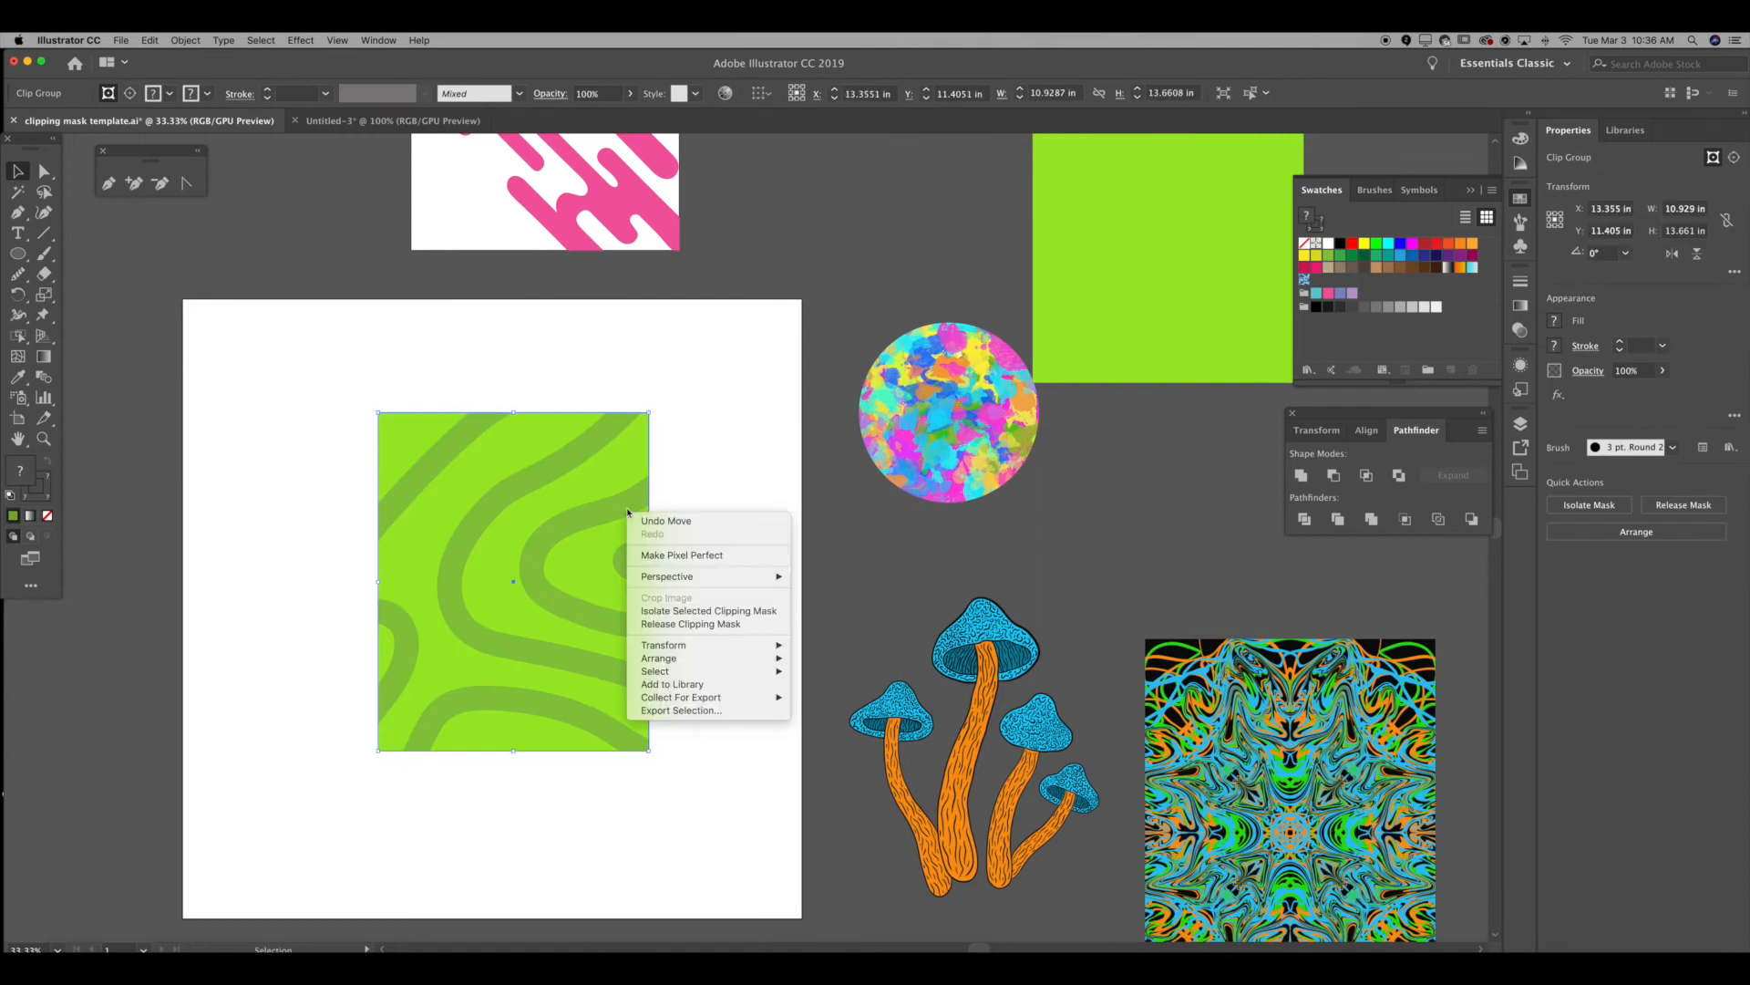
{"action": "left_click", "coordinate": [687, 625]}
{"action": "left_click", "coordinate": [742, 357]}
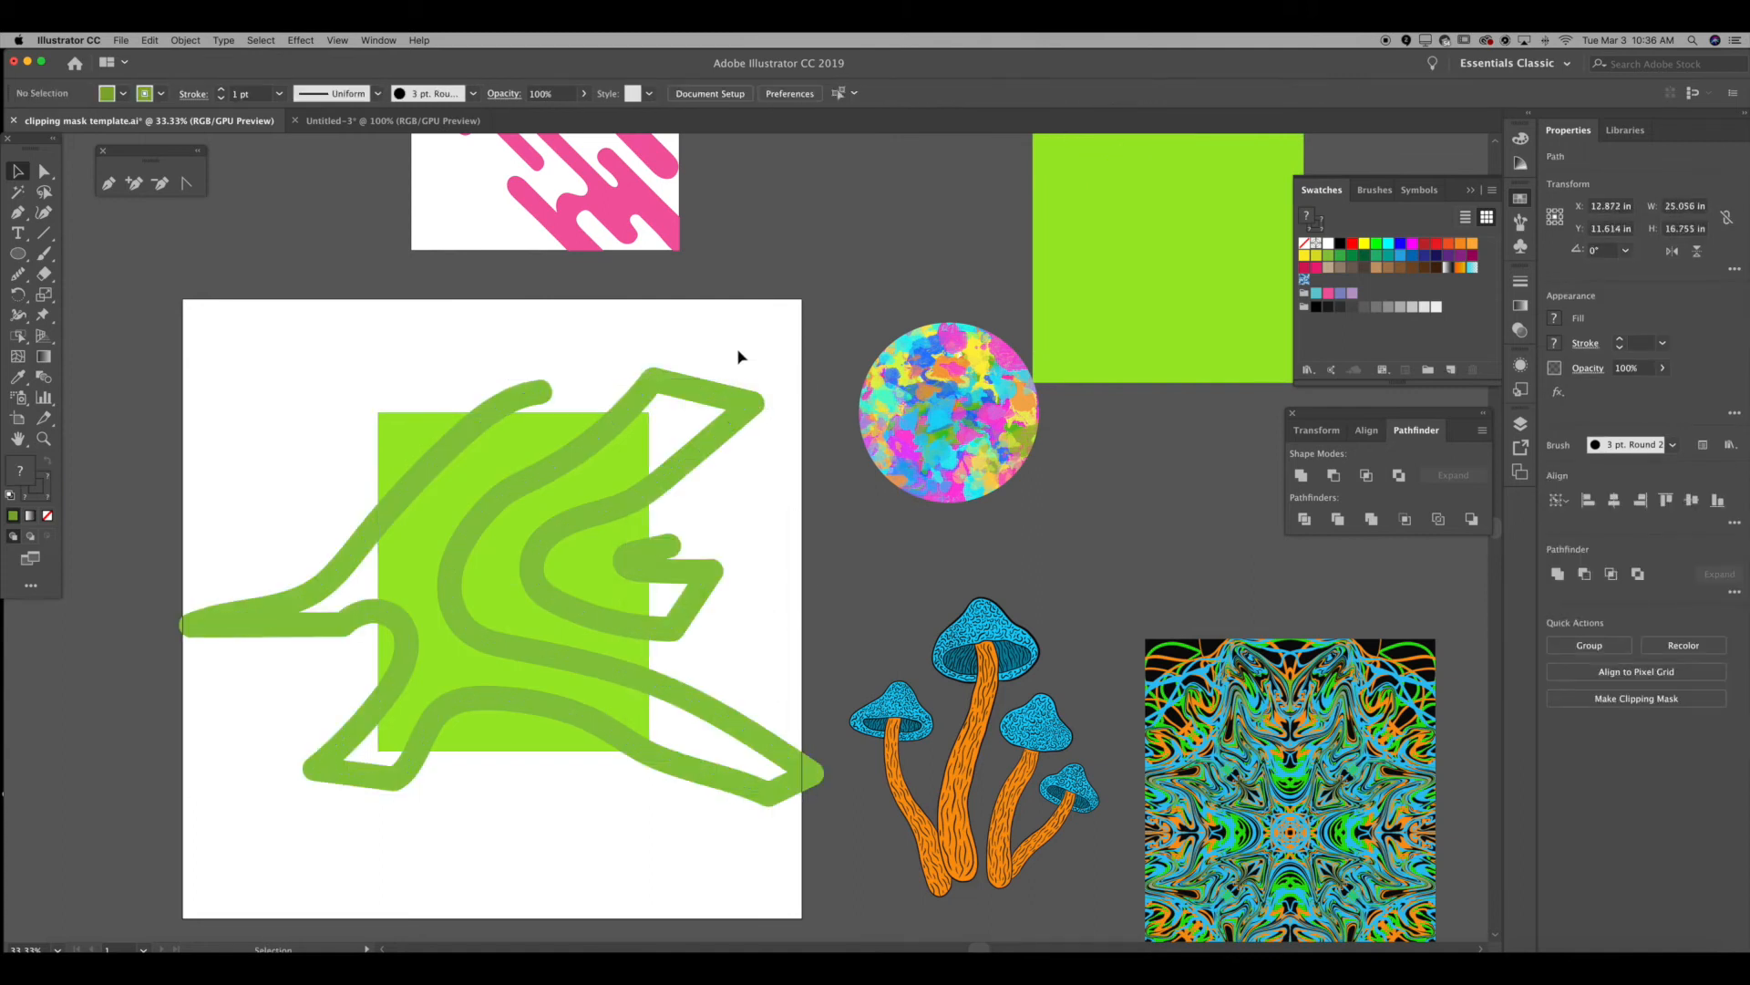
{"action": "left_click", "coordinate": [729, 395]}
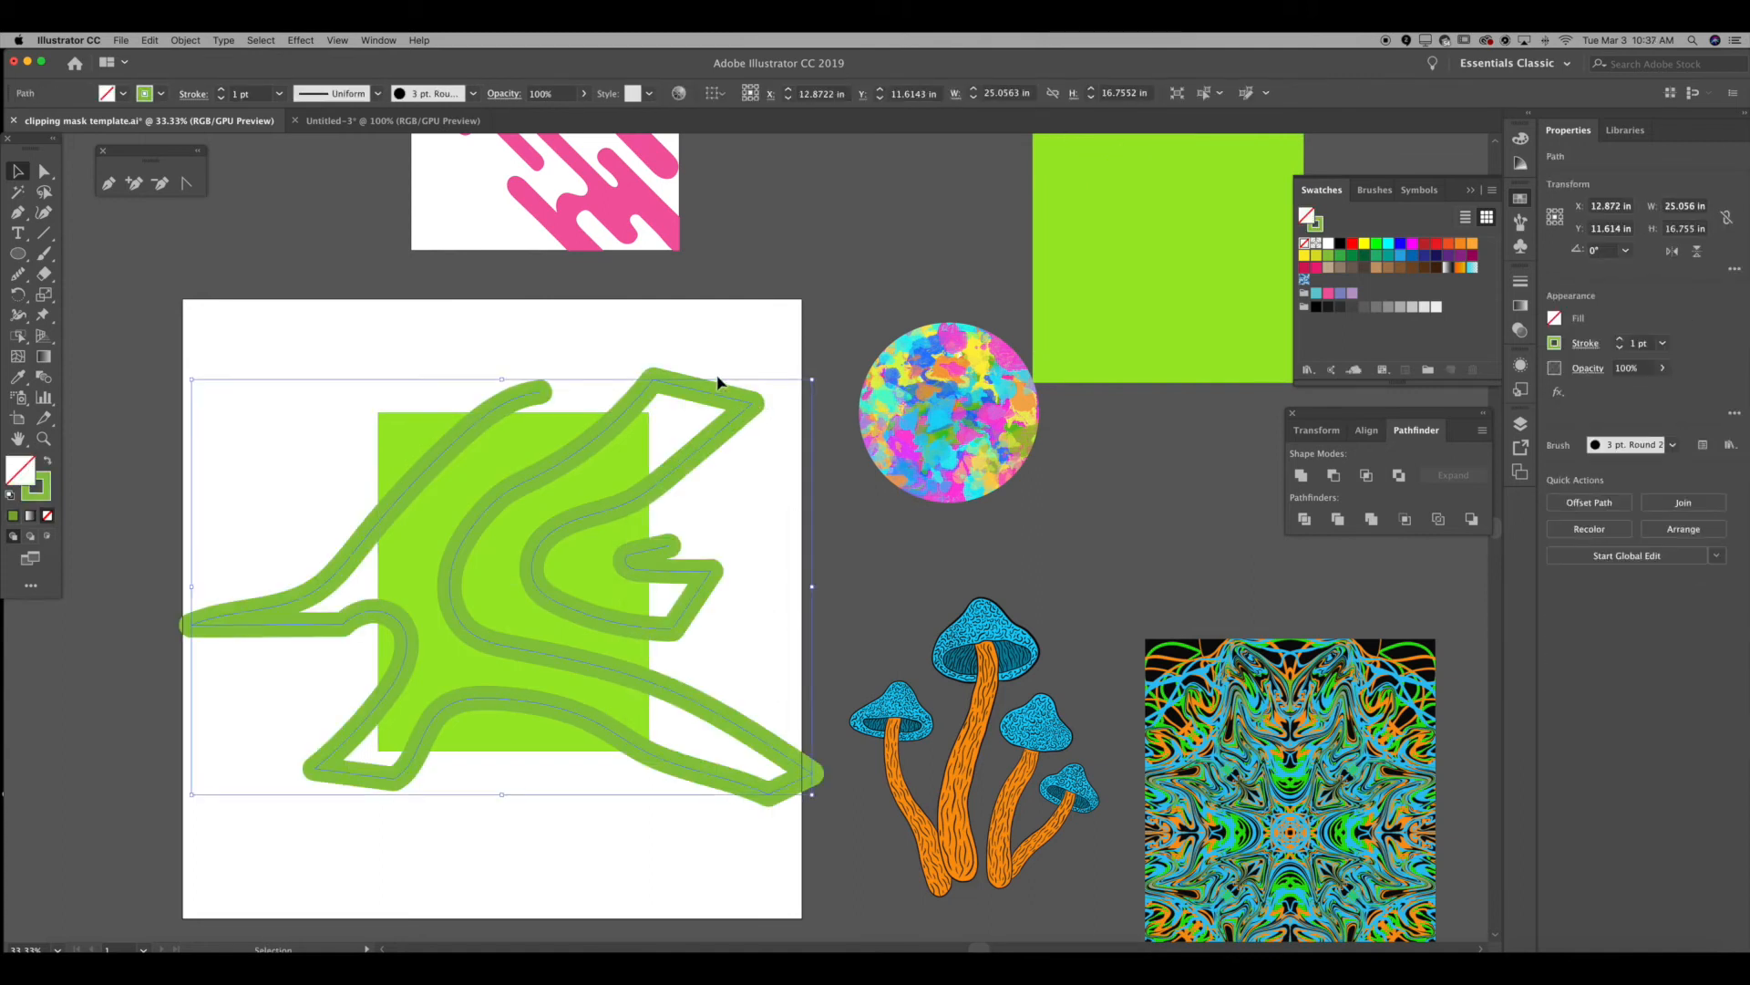
Step: Undo the mask release and the move of the green wavy-line artwork
{"action": "key", "text": "super+z"}
{"action": "key", "text": "super+z"}
{"action": "key", "text": "super+z"}
{"action": "key", "text": "super+z"}
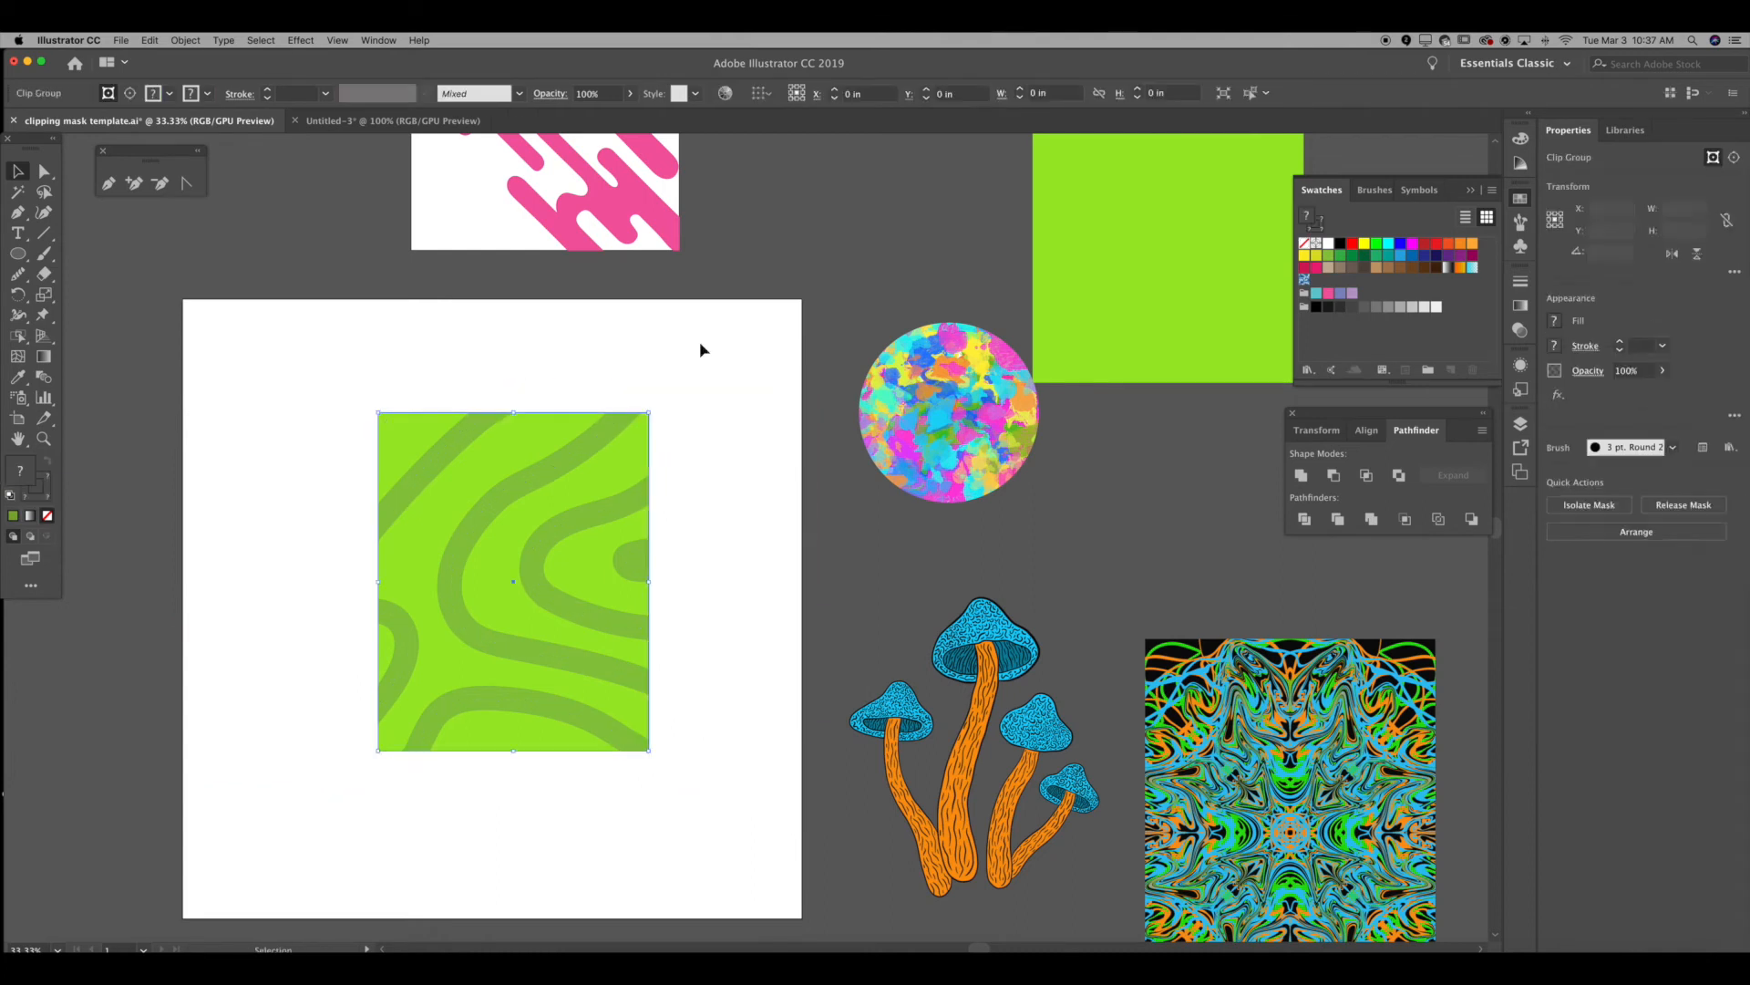
{"action": "left_click", "coordinate": [701, 350]}
Step: Duplicate the green wavy-line artwork onto the artboard and release the copy's clipping mask
{"action": "left_click_drag", "start_coordinate": [700, 351], "coordinate": [377, 534]}
{"action": "left_click", "coordinate": [807, 398]}
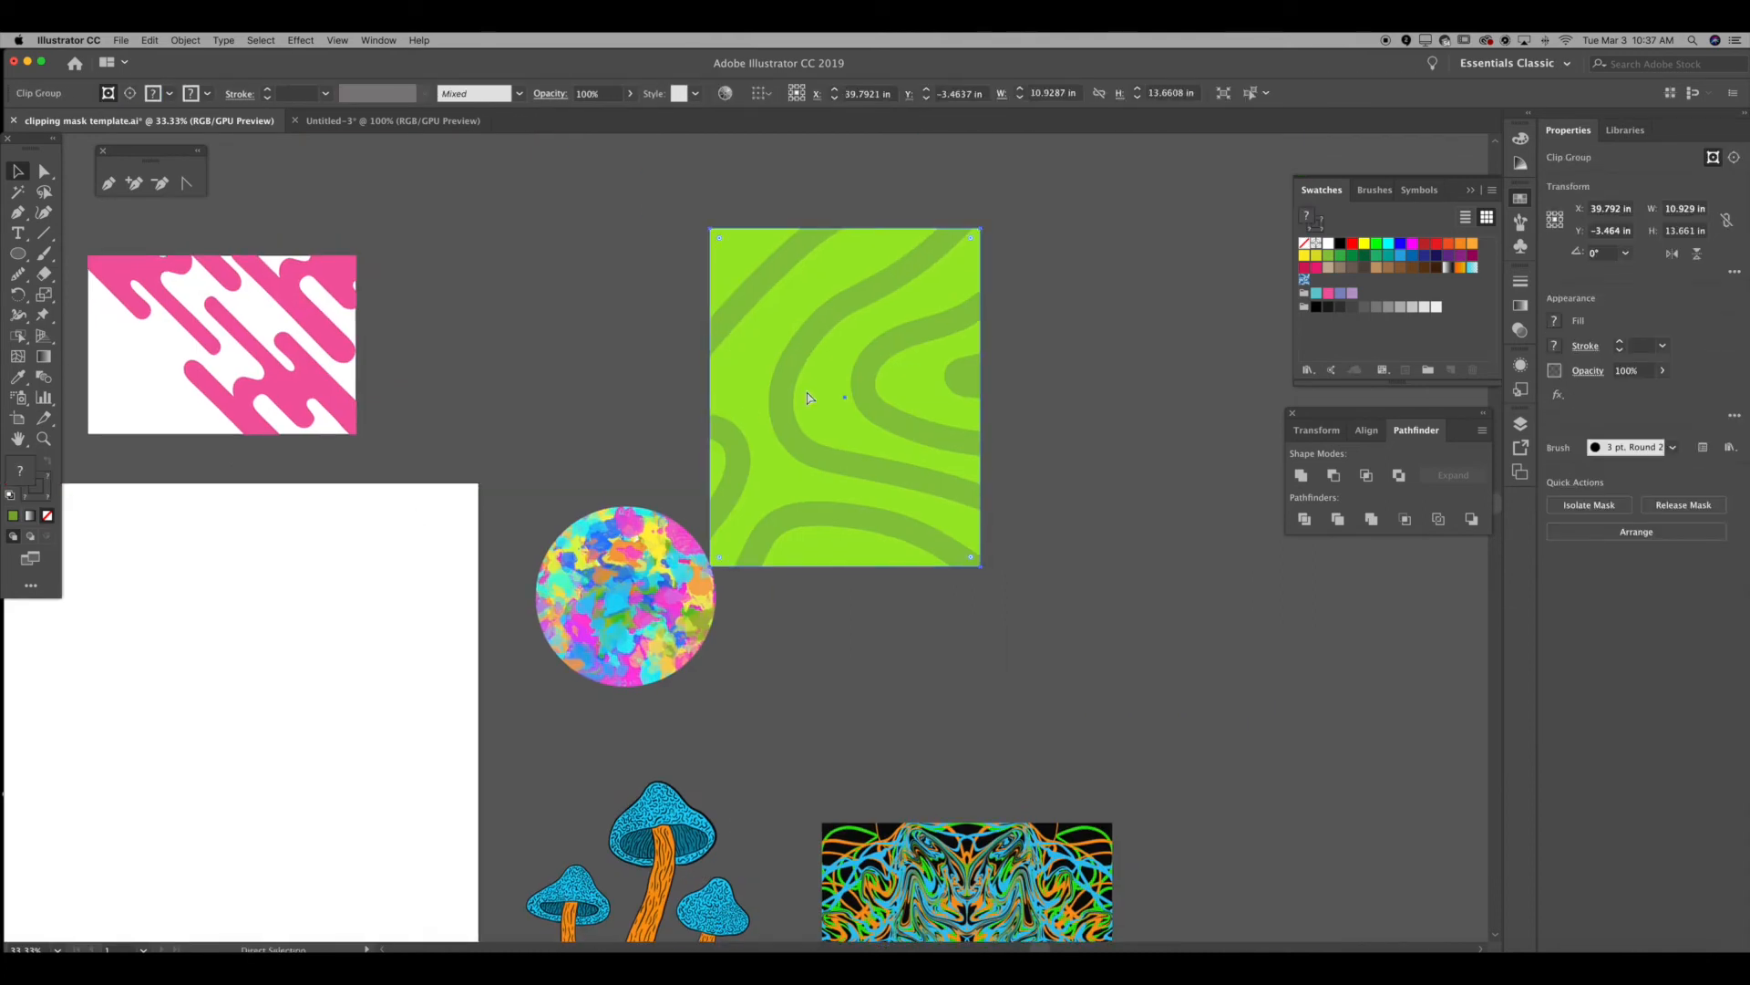
{"action": "left_click_drag", "start_coordinate": [791, 441], "coordinate": [55, 803]}
{"action": "mouse_move", "coordinate": [144, 770]}
{"action": "left_mouse_down"}
{"action": "mouse_move", "coordinate": [781, 583]}
{"action": "mouse_move", "coordinate": [807, 622]}
{"action": "left_mouse_up"}
{"action": "right_click", "coordinate": [708, 450]}
{"action": "left_click", "coordinate": [744, 562]}
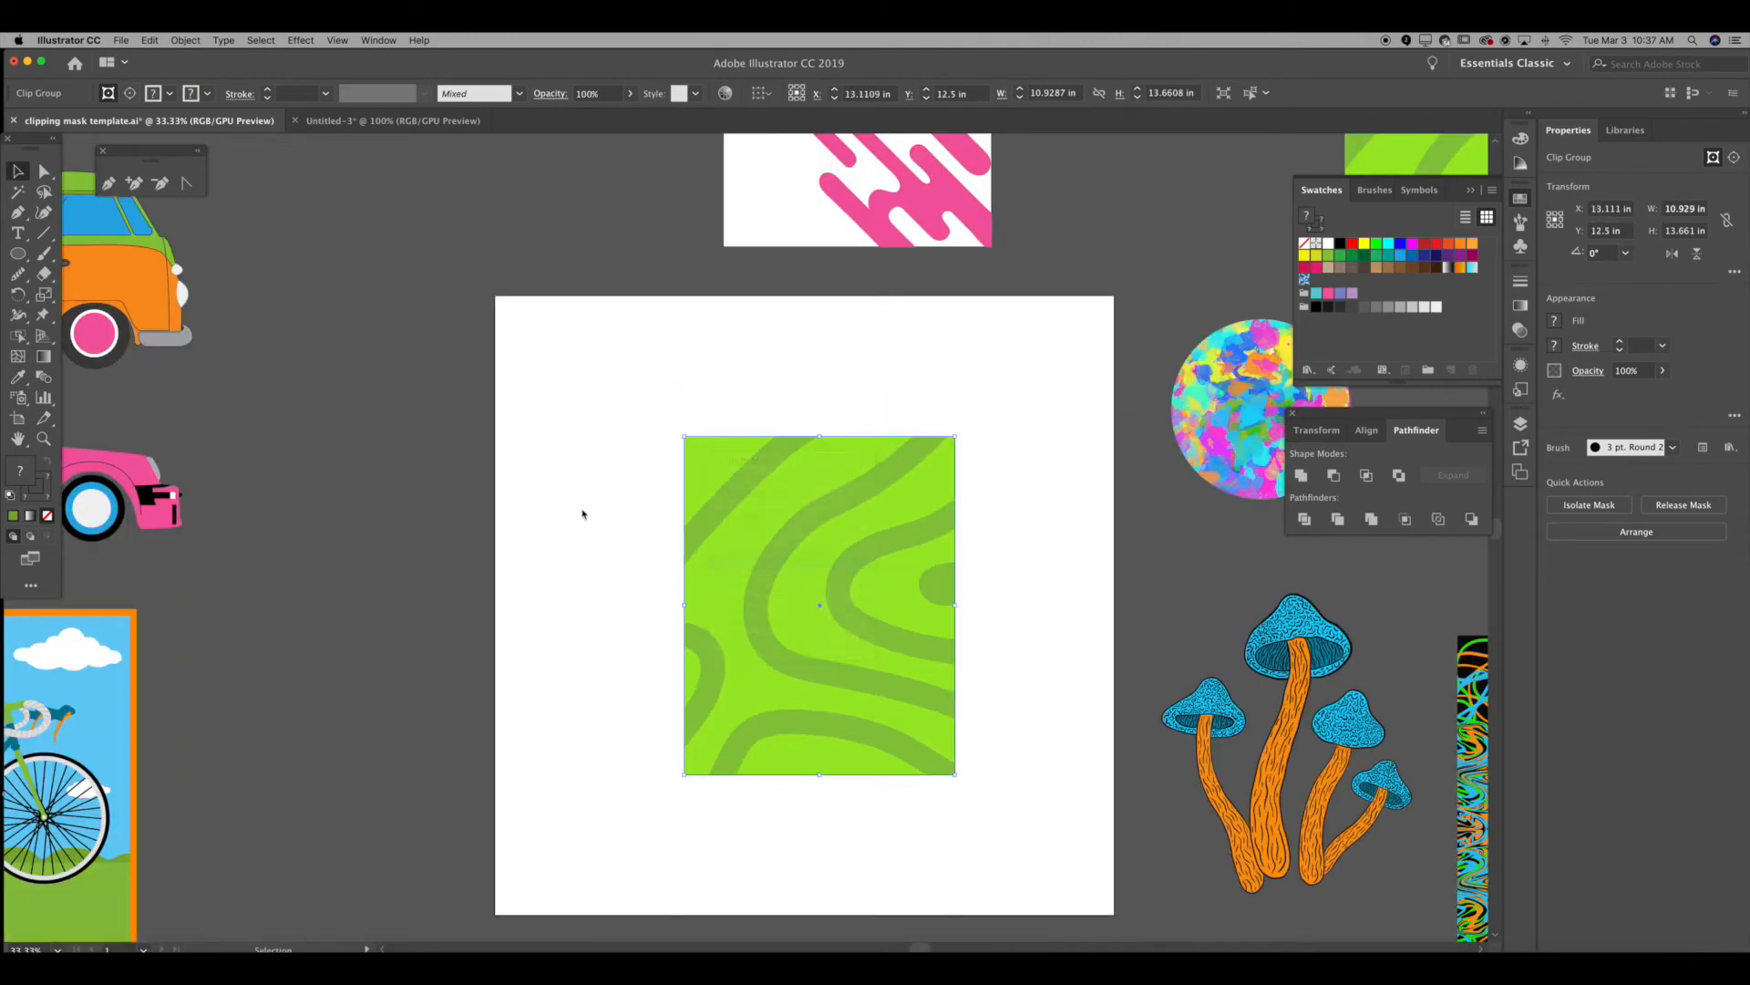
Step: Delete the darker green wavy stroke from the released copy and select the light green rectangle
{"action": "left_click", "coordinate": [585, 514]}
{"action": "left_click", "coordinate": [660, 565]}
{"action": "key", "text": "Delete"}
{"action": "left_click", "coordinate": [739, 521]}
Step: Increase the Paintbrush size, choosing to leave existing brush strokes as they are
{"action": "left_click", "coordinate": [45, 255]}
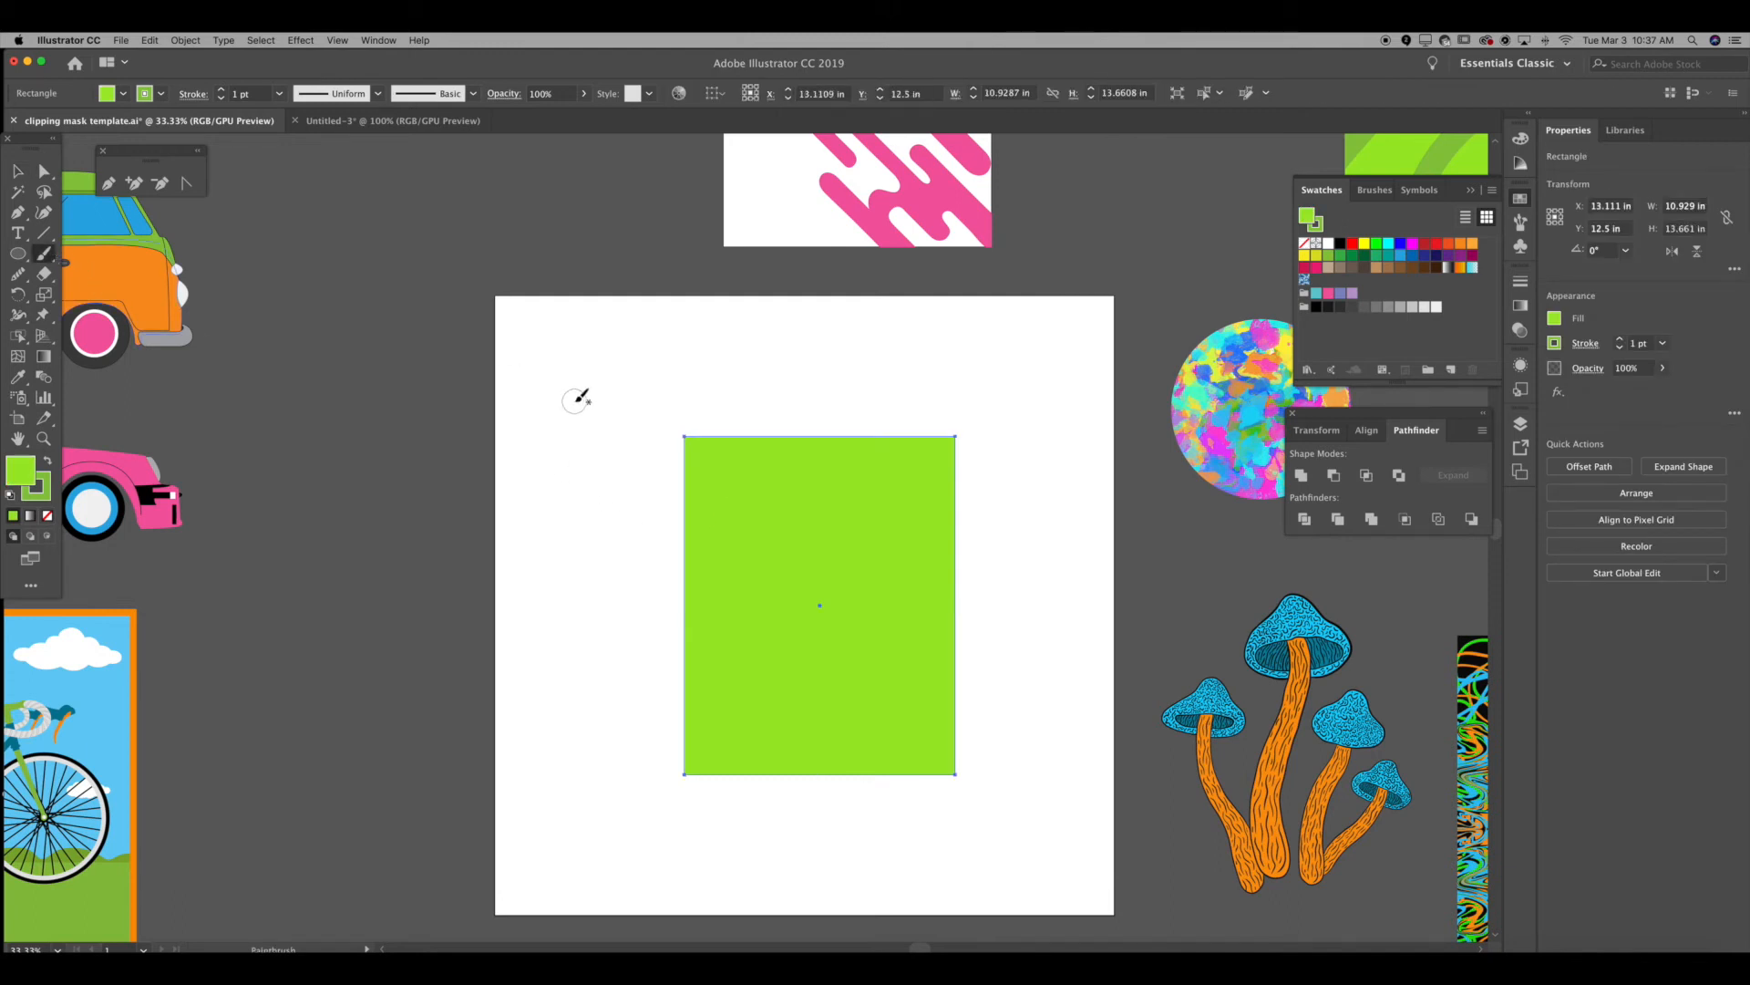
{"action": "key", "text": "bracketright"}
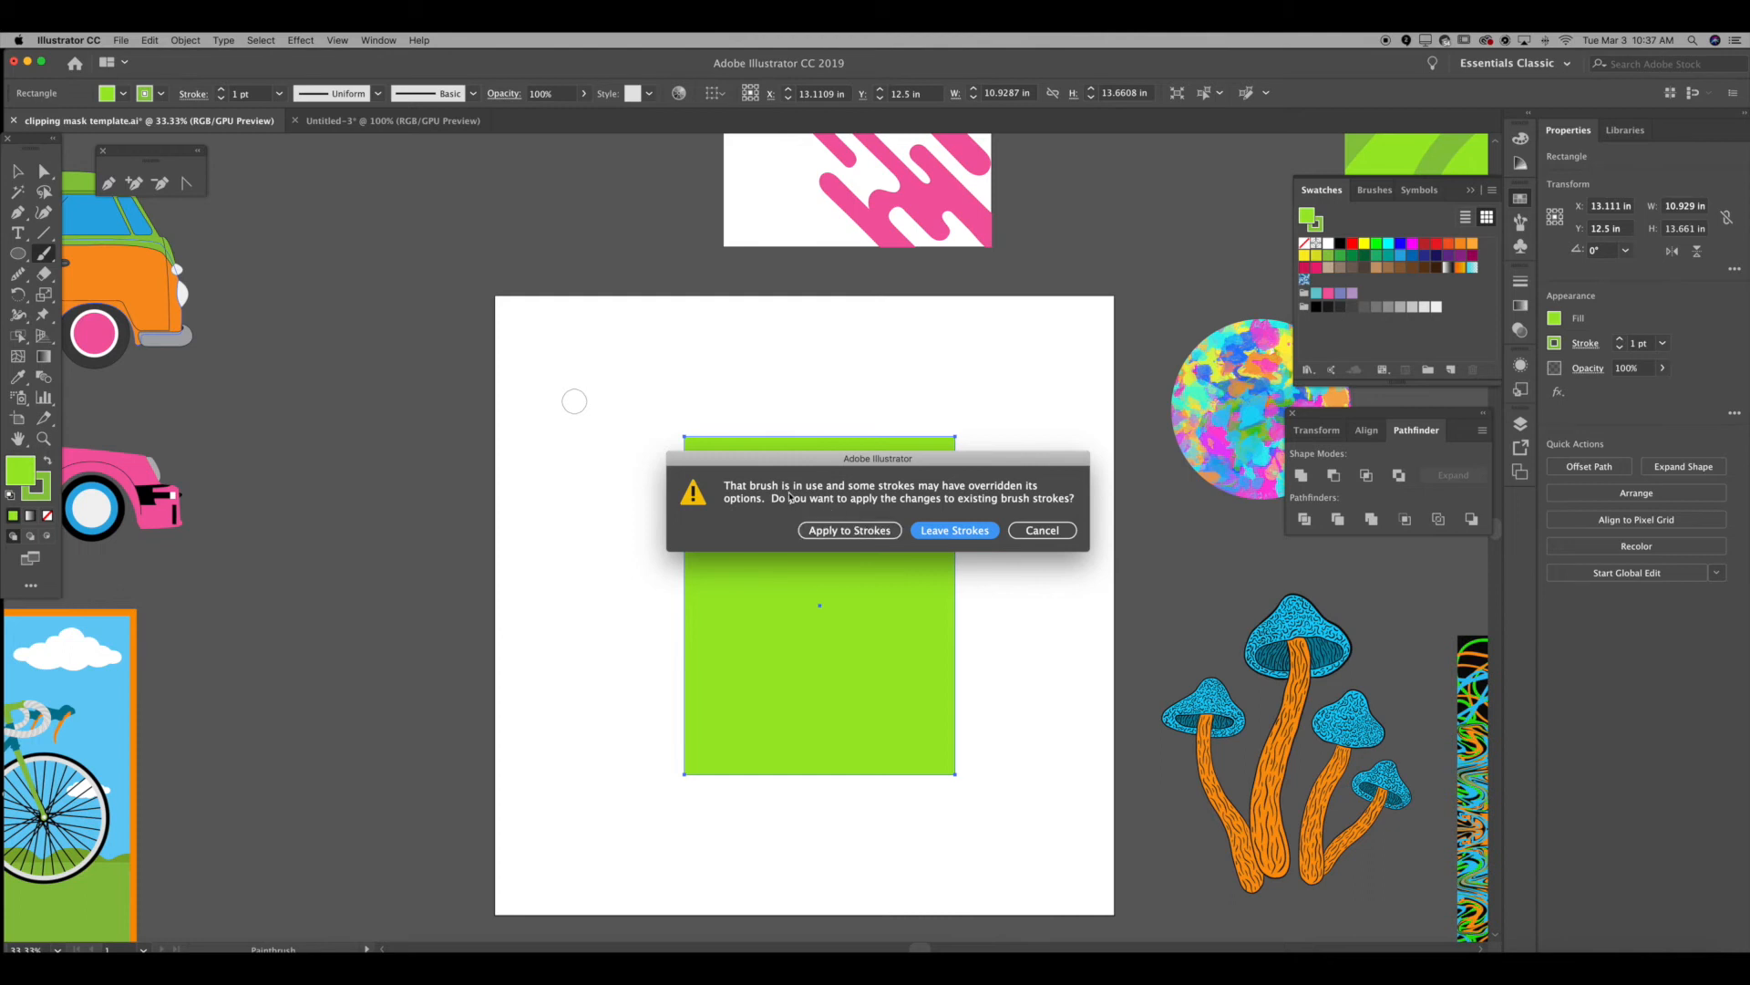
{"action": "left_click", "coordinate": [950, 531]}
{"action": "left_click", "coordinate": [954, 531]}
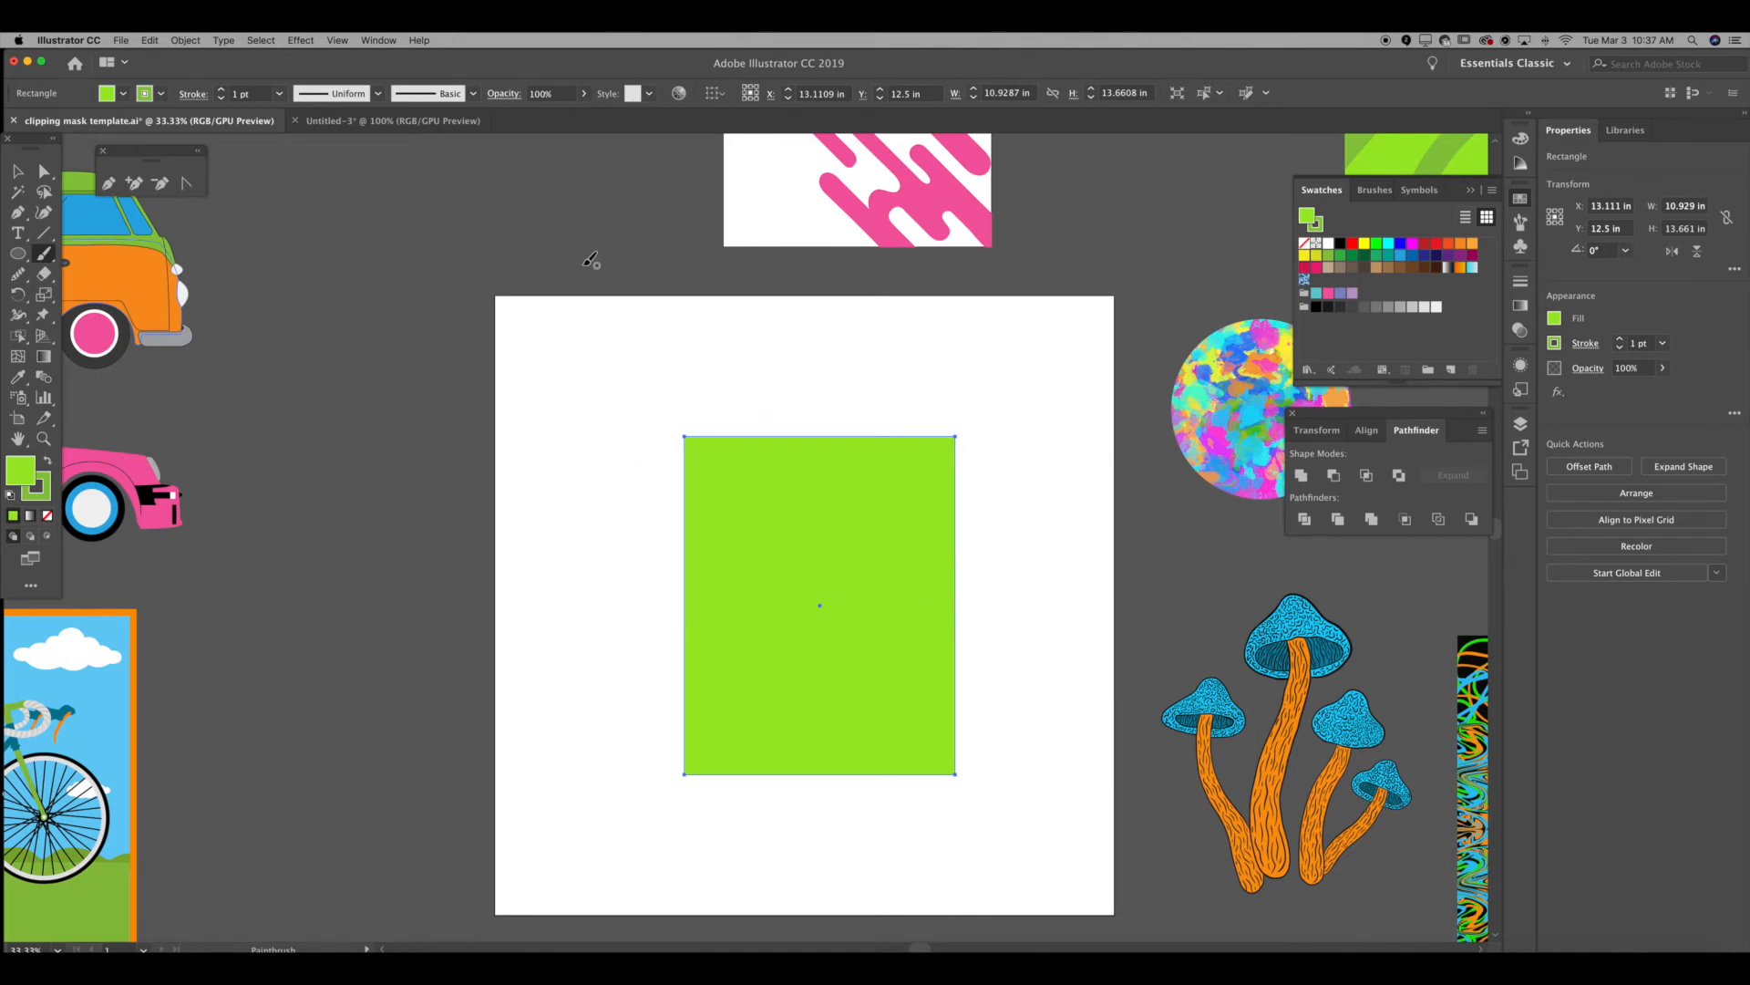
Step: Try the darker green swatch while the rectangle is selected, undo the recoloring, and deselect the rectangle
{"action": "left_click", "coordinate": [1328, 255]}
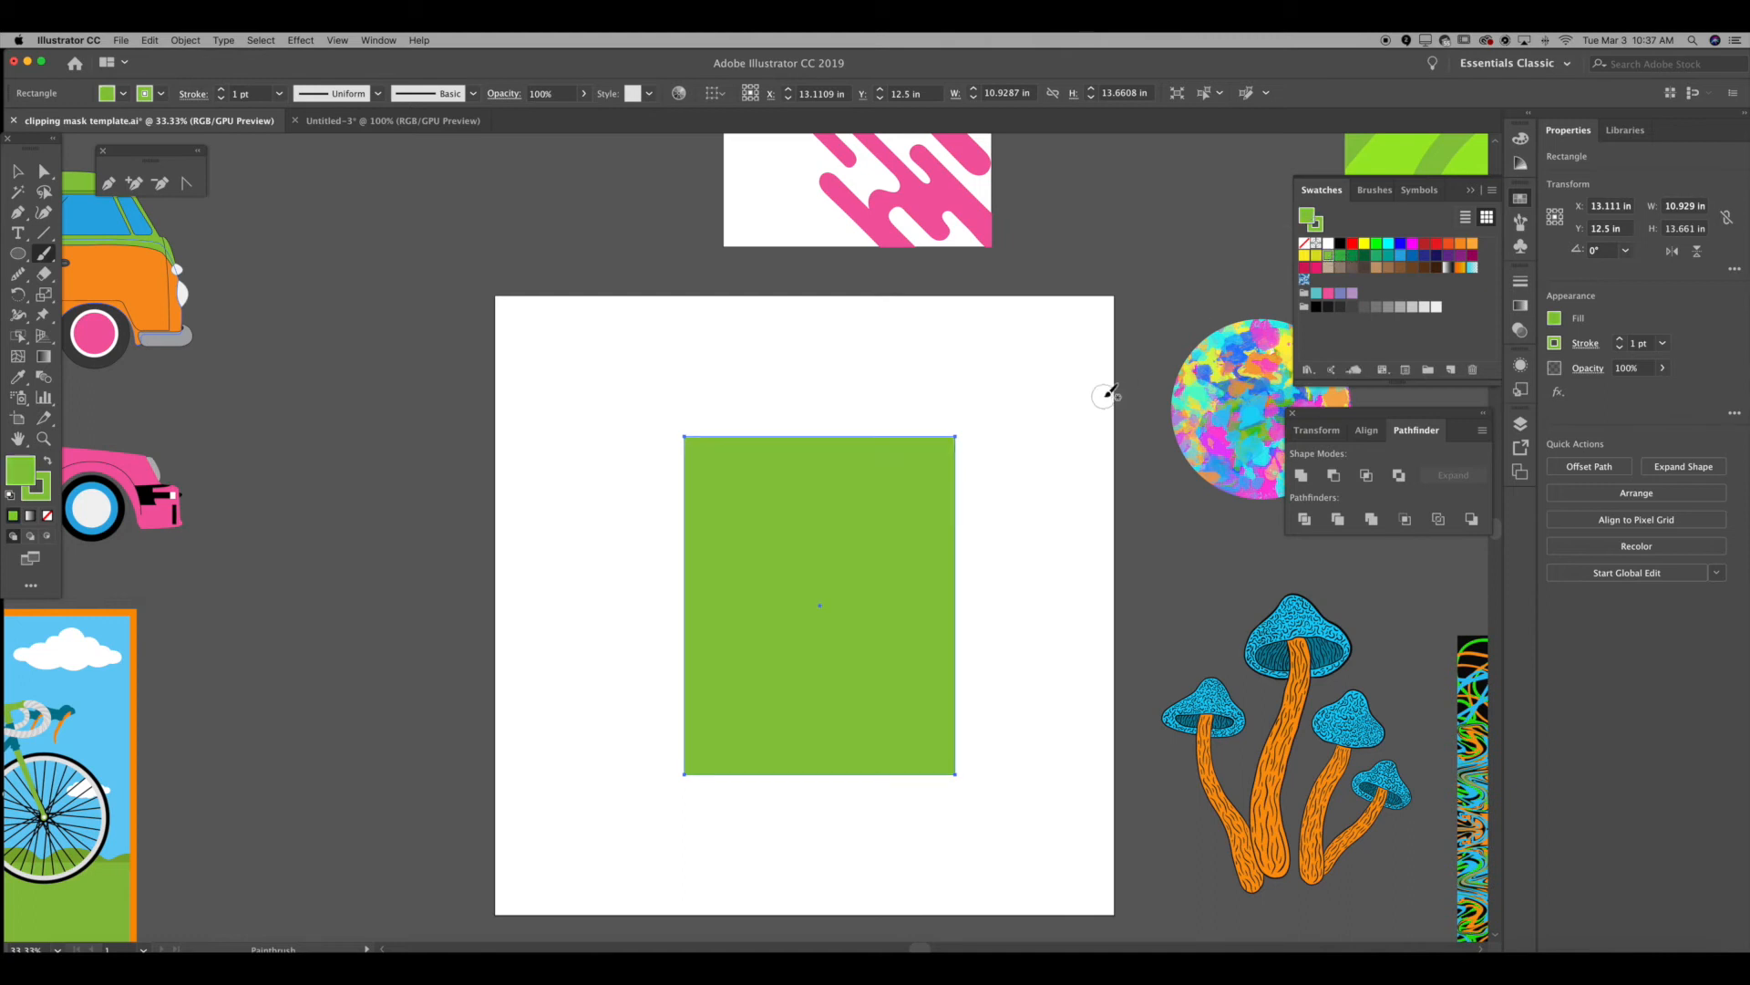
{"action": "key", "text": "super+z"}
{"action": "left_click", "coordinate": [1328, 256]}
{"action": "key", "text": "super+z"}
{"action": "key", "text": "v"}
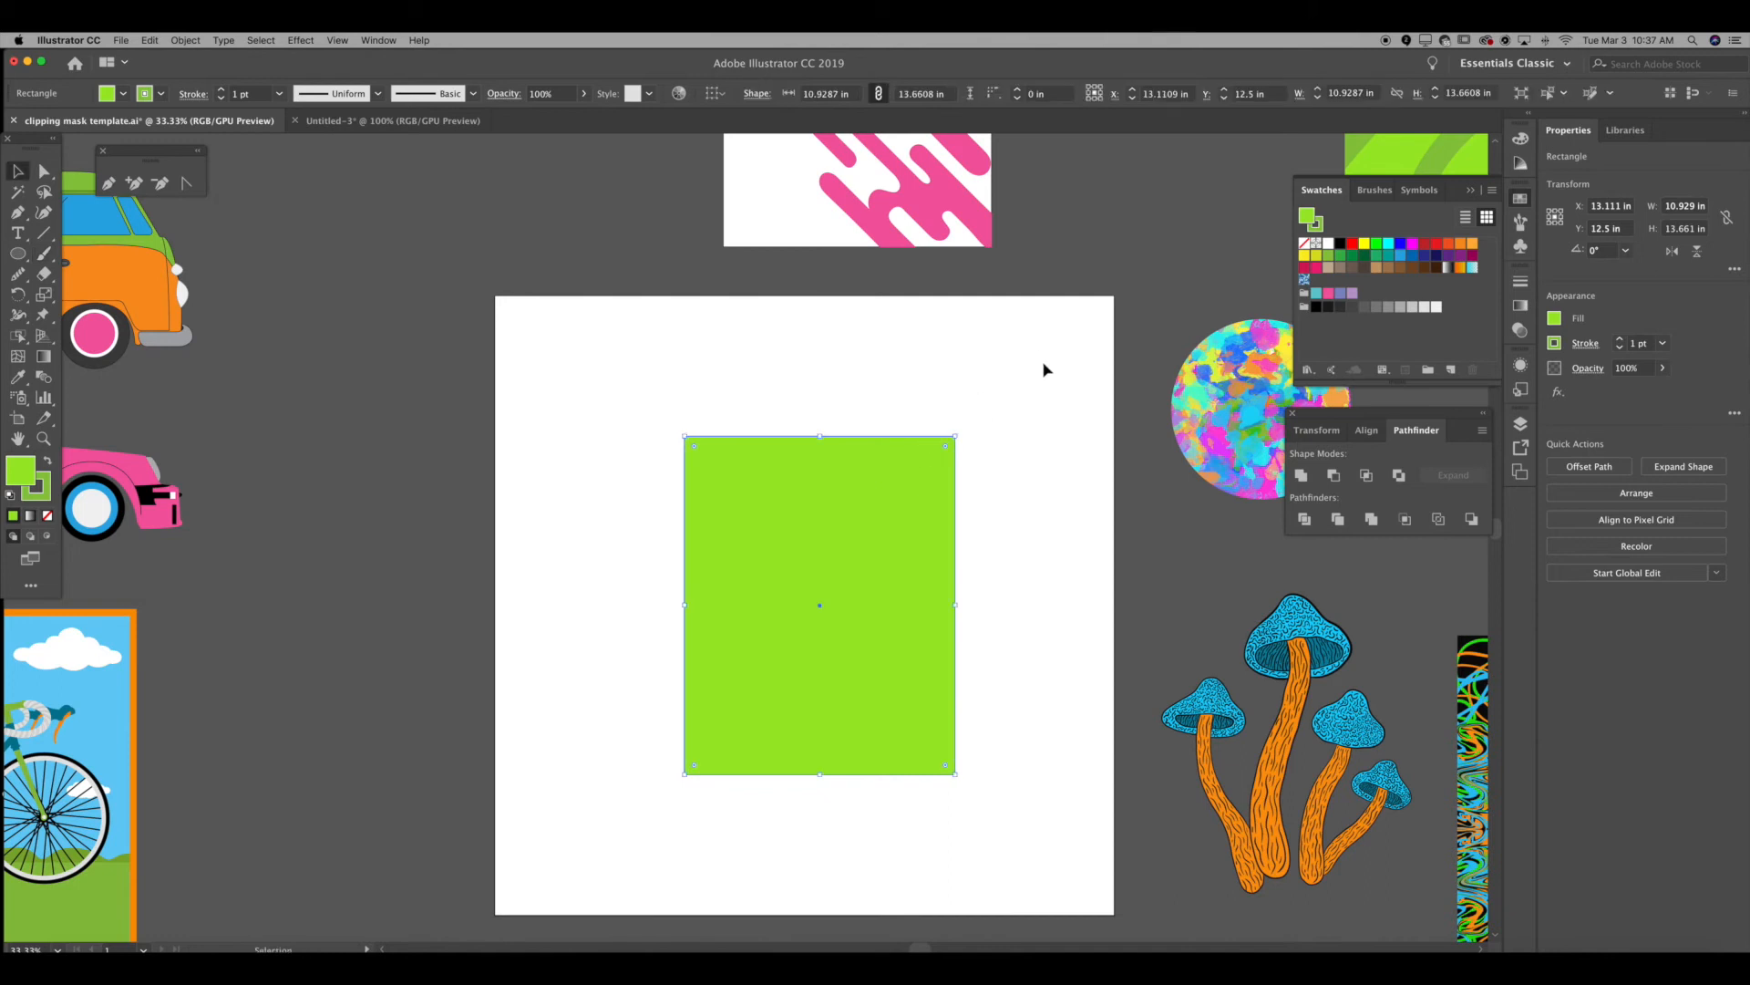
{"action": "left_click", "coordinate": [1046, 369]}
Step: Paint one long winding darker green brush stroke across the rectangle, extending past its edges
{"action": "key", "text": "b"}
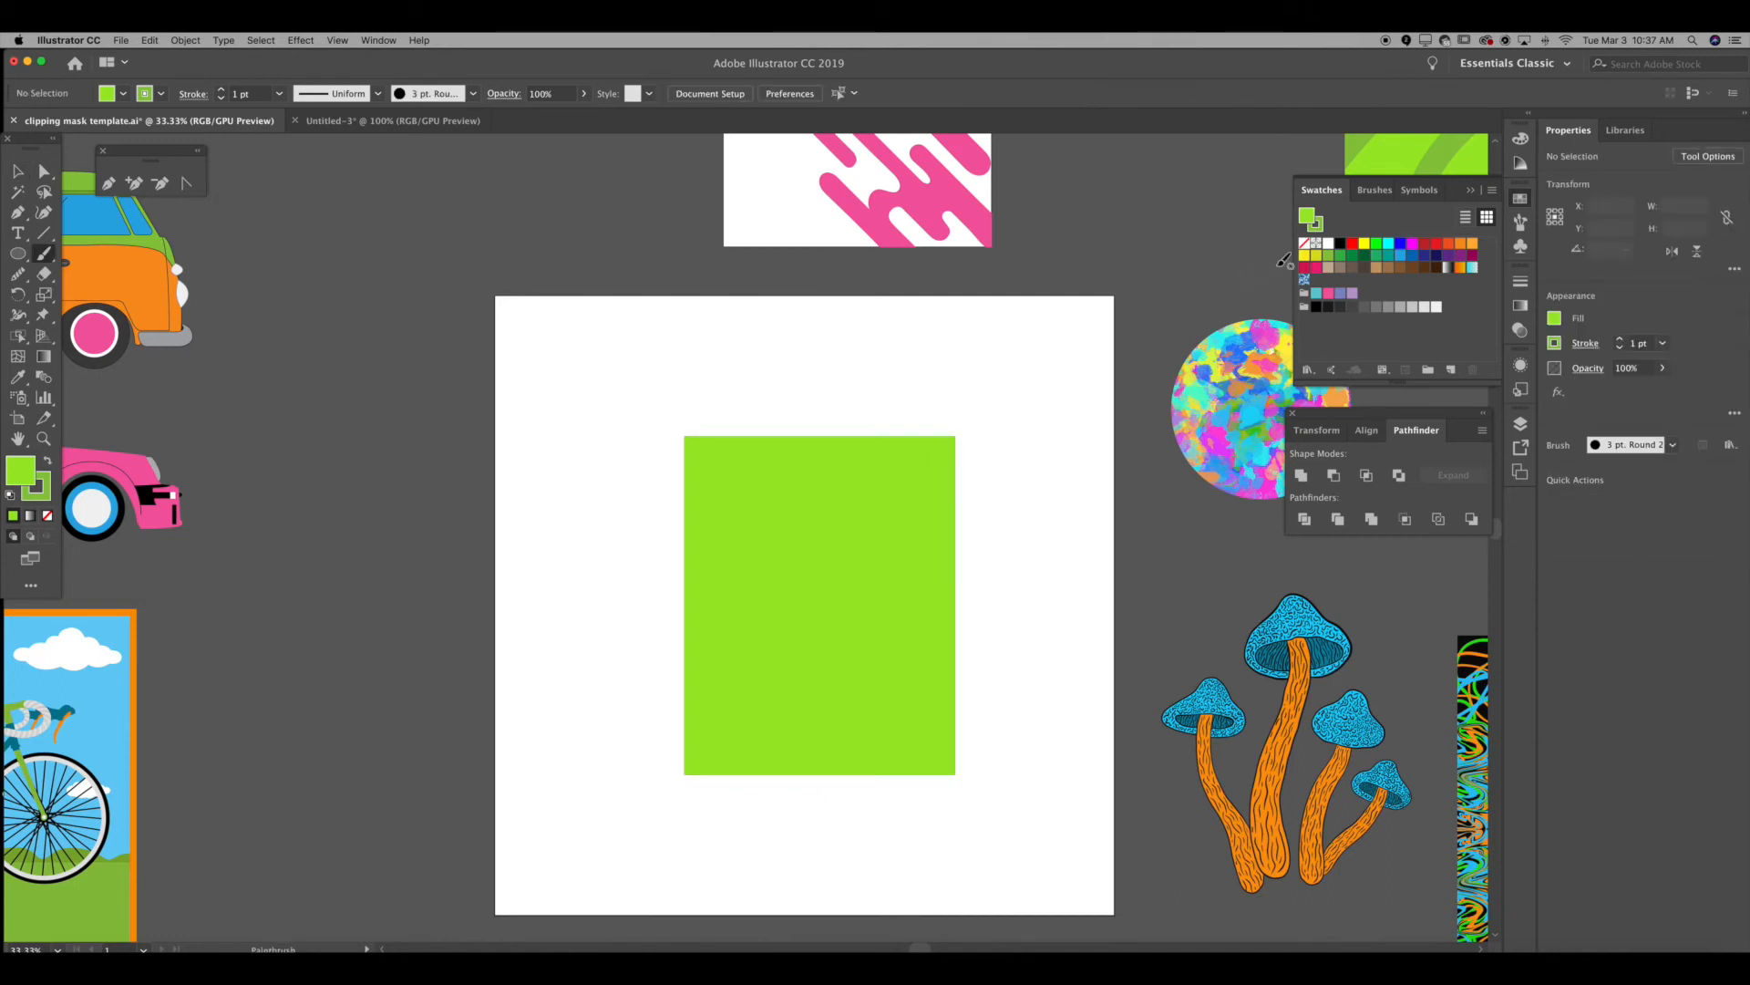
{"action": "left_click", "coordinate": [1332, 258]}
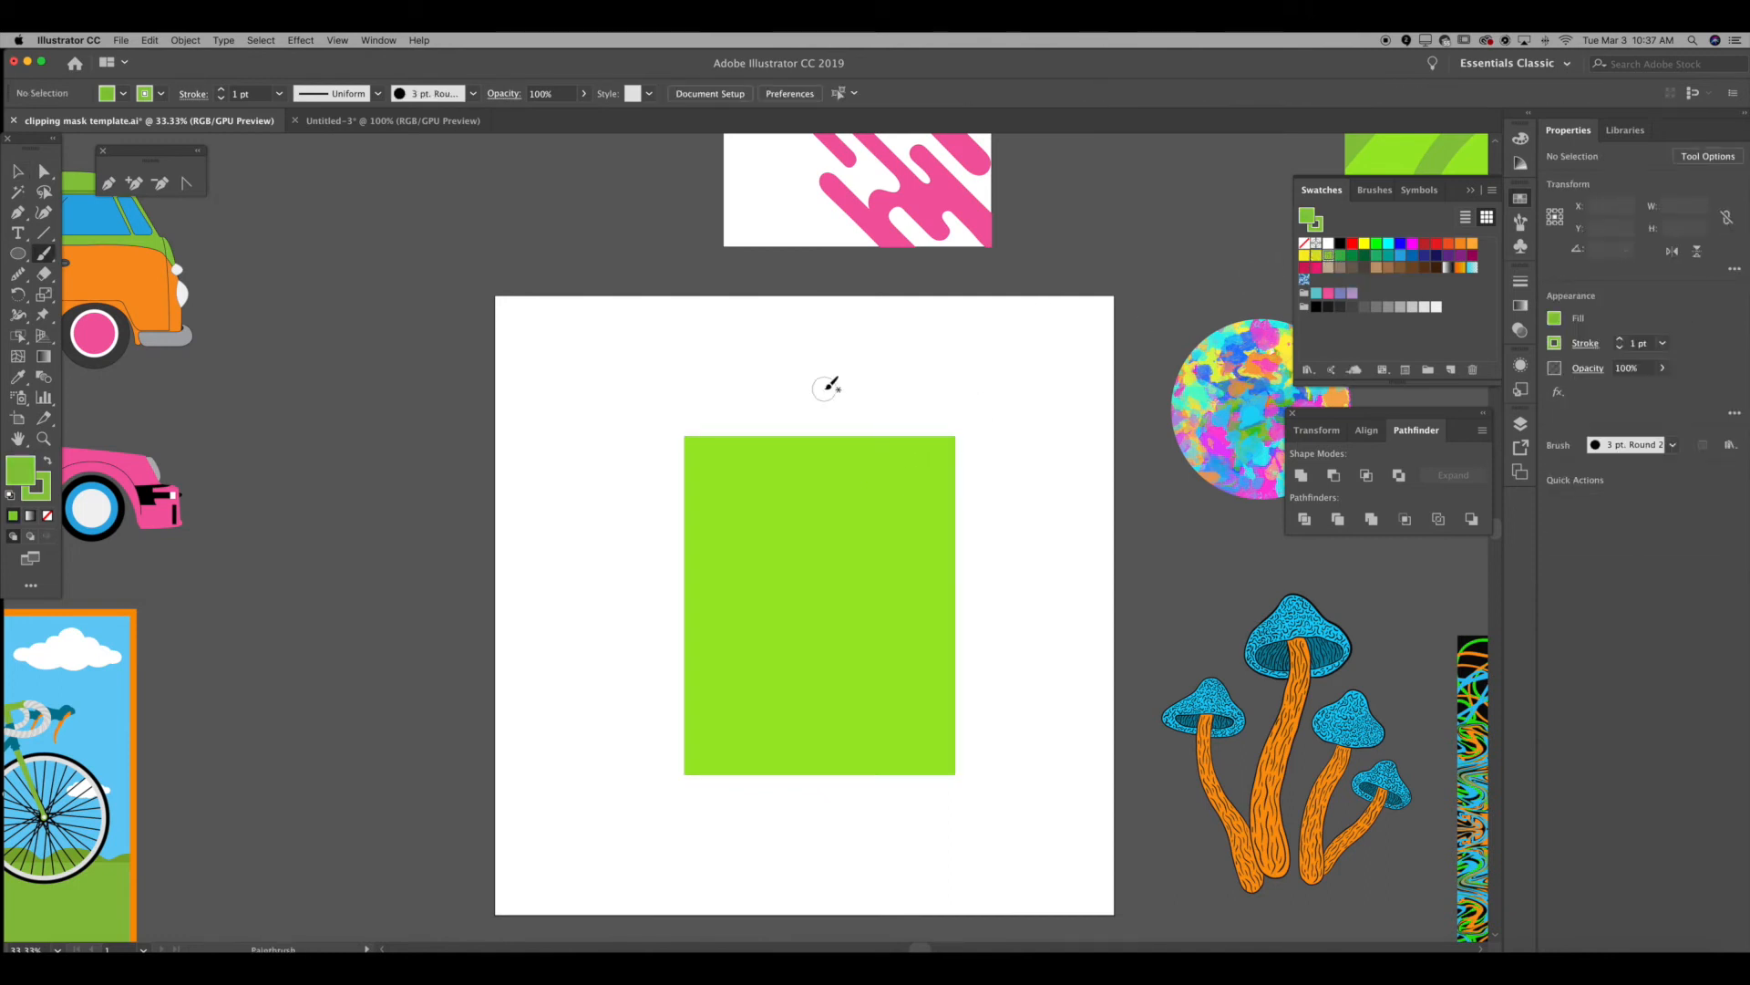
{"action": "left_click_drag", "start_coordinate": [959, 440], "coordinate": [853, 524]}
{"action": "key", "text": "super+z"}
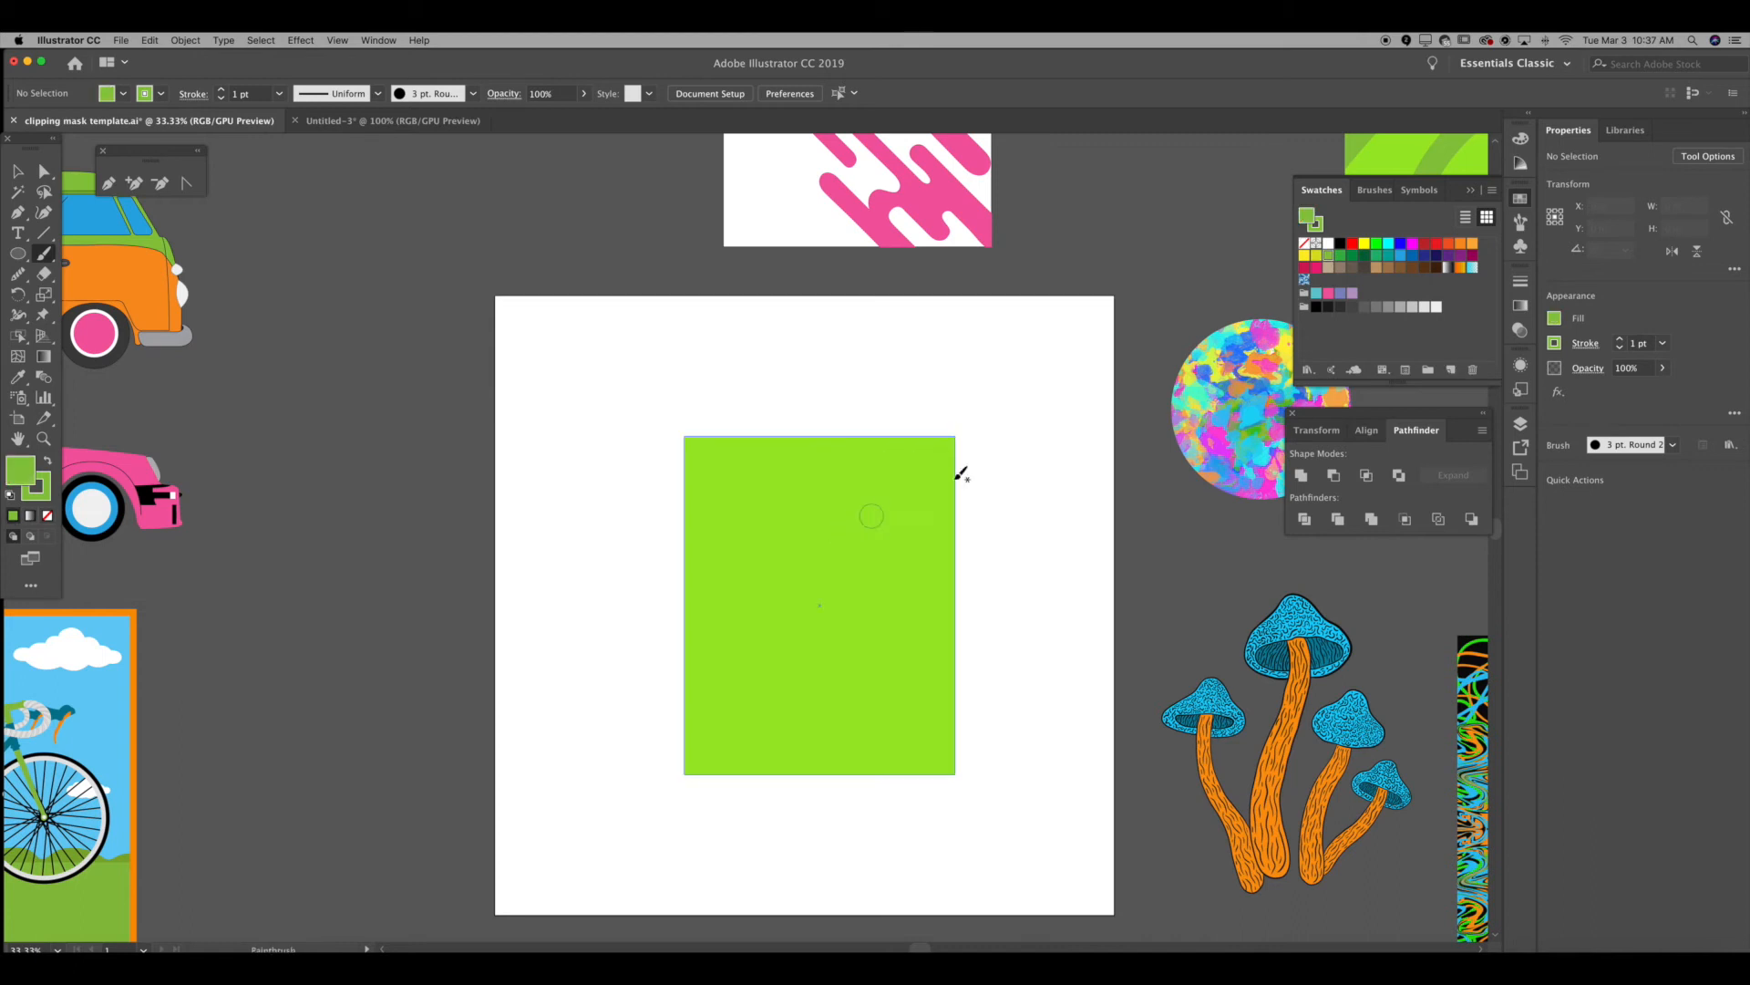
{"action": "mouse_move", "coordinate": [1017, 434]}
{"action": "left_mouse_down"}
{"action": "mouse_move", "coordinate": [872, 486]}
{"action": "mouse_move", "coordinate": [642, 498]}
{"action": "mouse_move", "coordinate": [615, 588]}
{"action": "mouse_move", "coordinate": [753, 588]}
{"action": "mouse_move", "coordinate": [854, 548]}
{"action": "mouse_move", "coordinate": [868, 603]}
{"action": "mouse_move", "coordinate": [699, 671]}
{"action": "mouse_move", "coordinate": [647, 748]}
{"action": "mouse_move", "coordinate": [787, 802]}
{"action": "mouse_move", "coordinate": [851, 714]}
{"action": "mouse_move", "coordinate": [957, 689]}
{"action": "mouse_move", "coordinate": [959, 608]}
{"action": "mouse_move", "coordinate": [1091, 472]}
{"action": "left_mouse_up"}
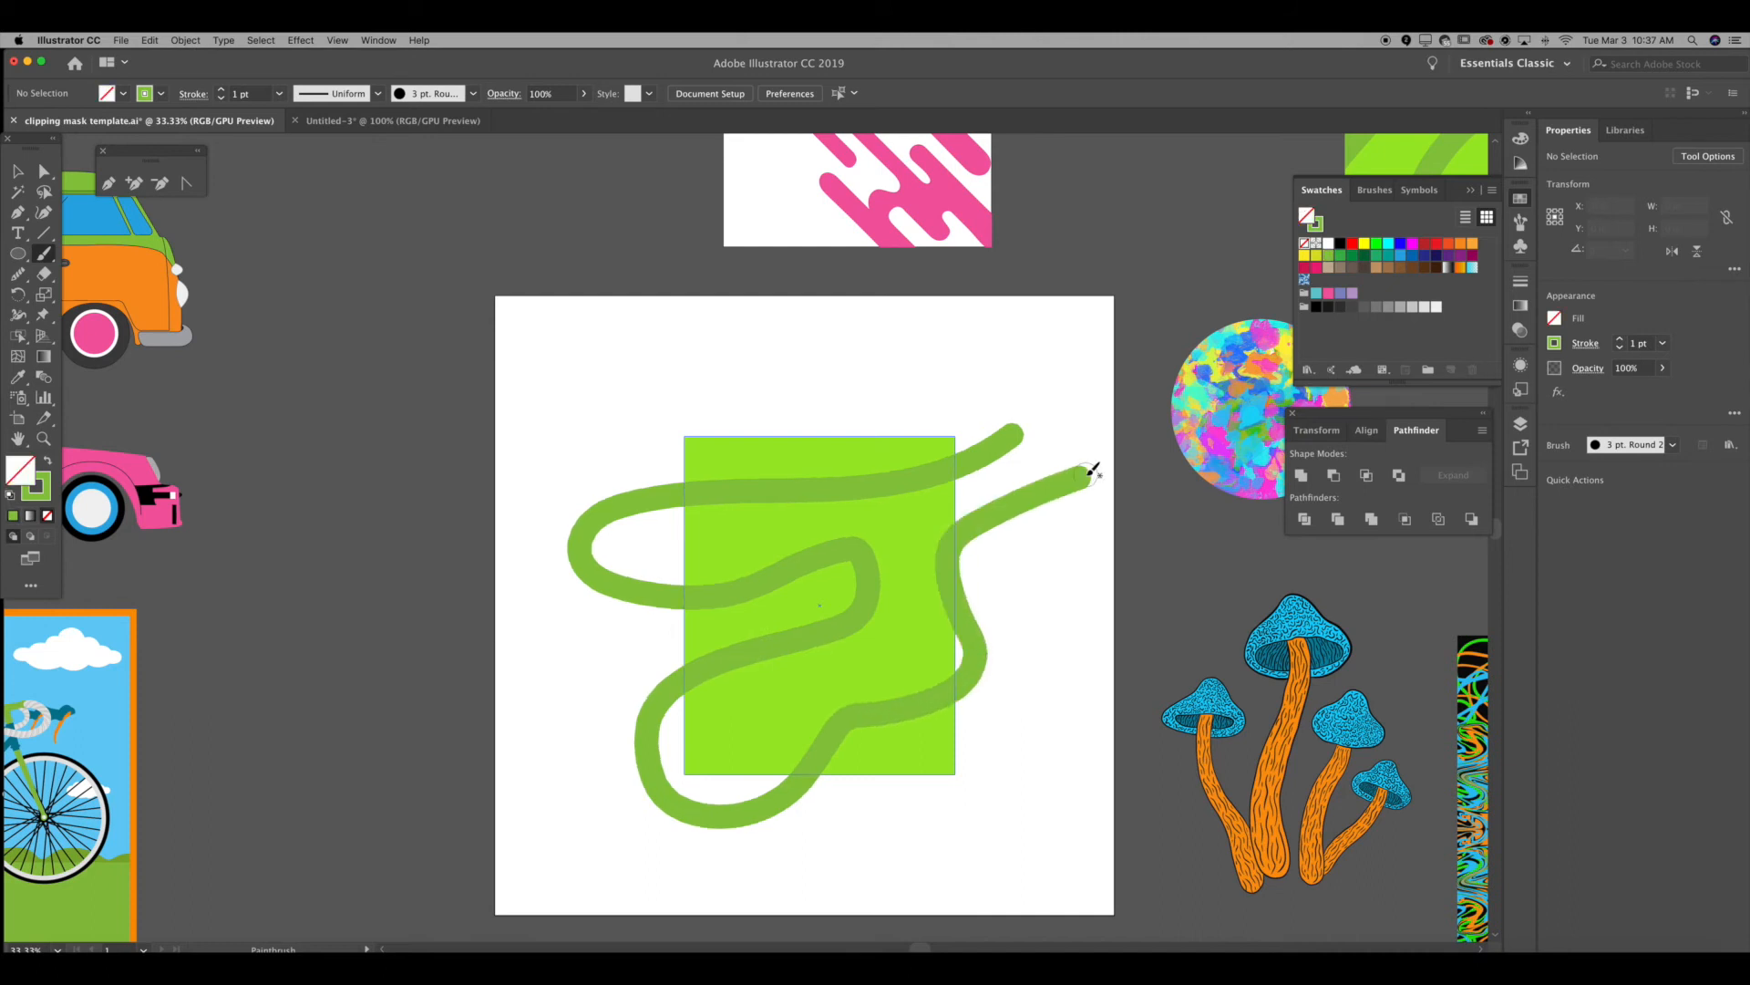
{"action": "key", "text": "v"}
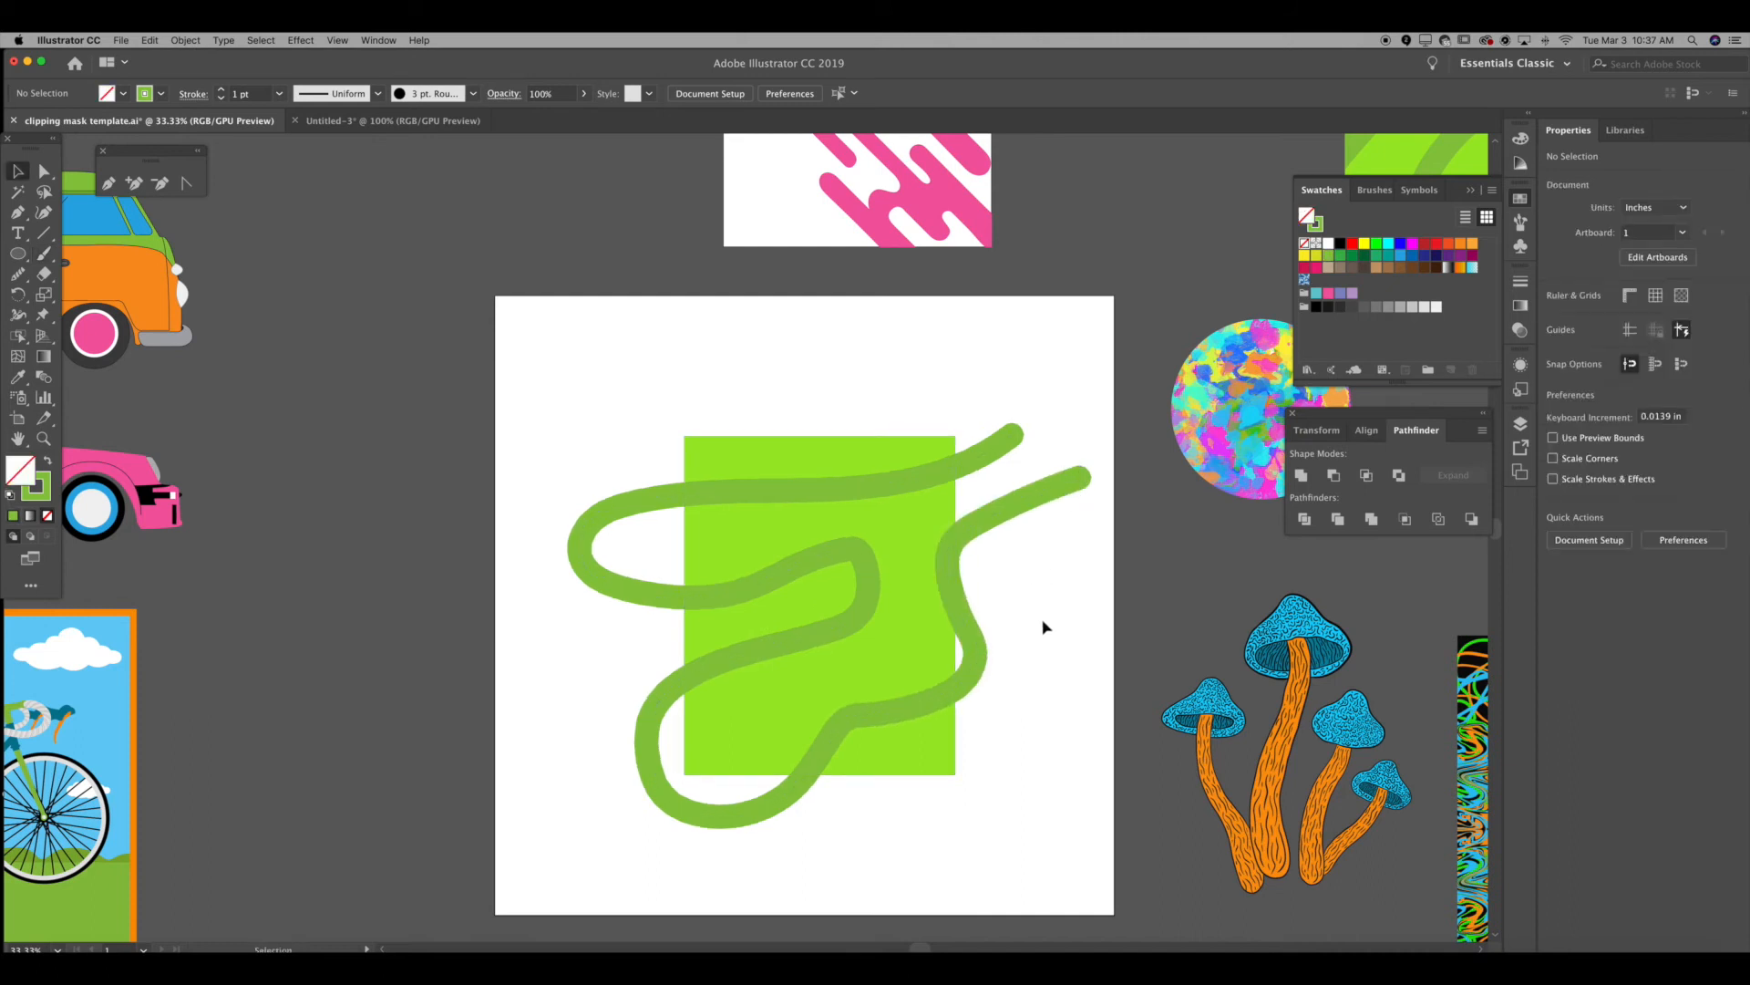
Step: Send the darker green brush stroke behind the light green rectangle
{"action": "left_click", "coordinate": [821, 453]}
{"action": "left_click", "coordinate": [682, 419]}
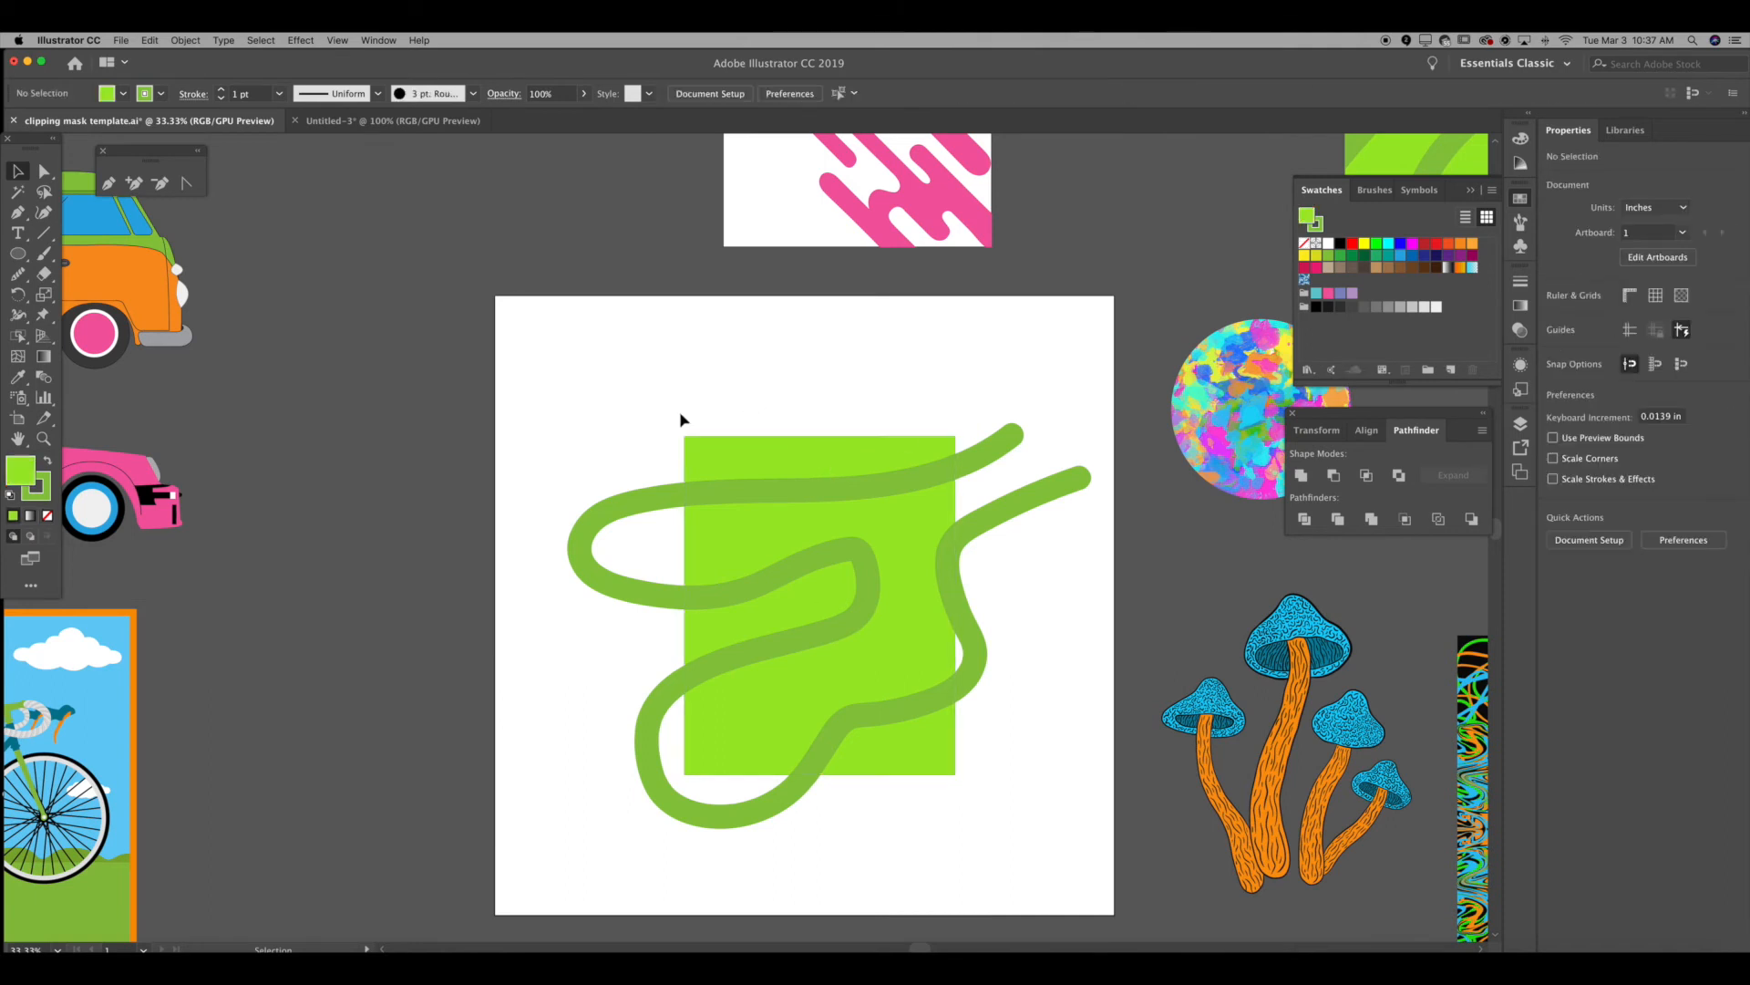
{"action": "left_click", "coordinate": [653, 495]}
{"action": "key", "text": "super+bracketleft"}
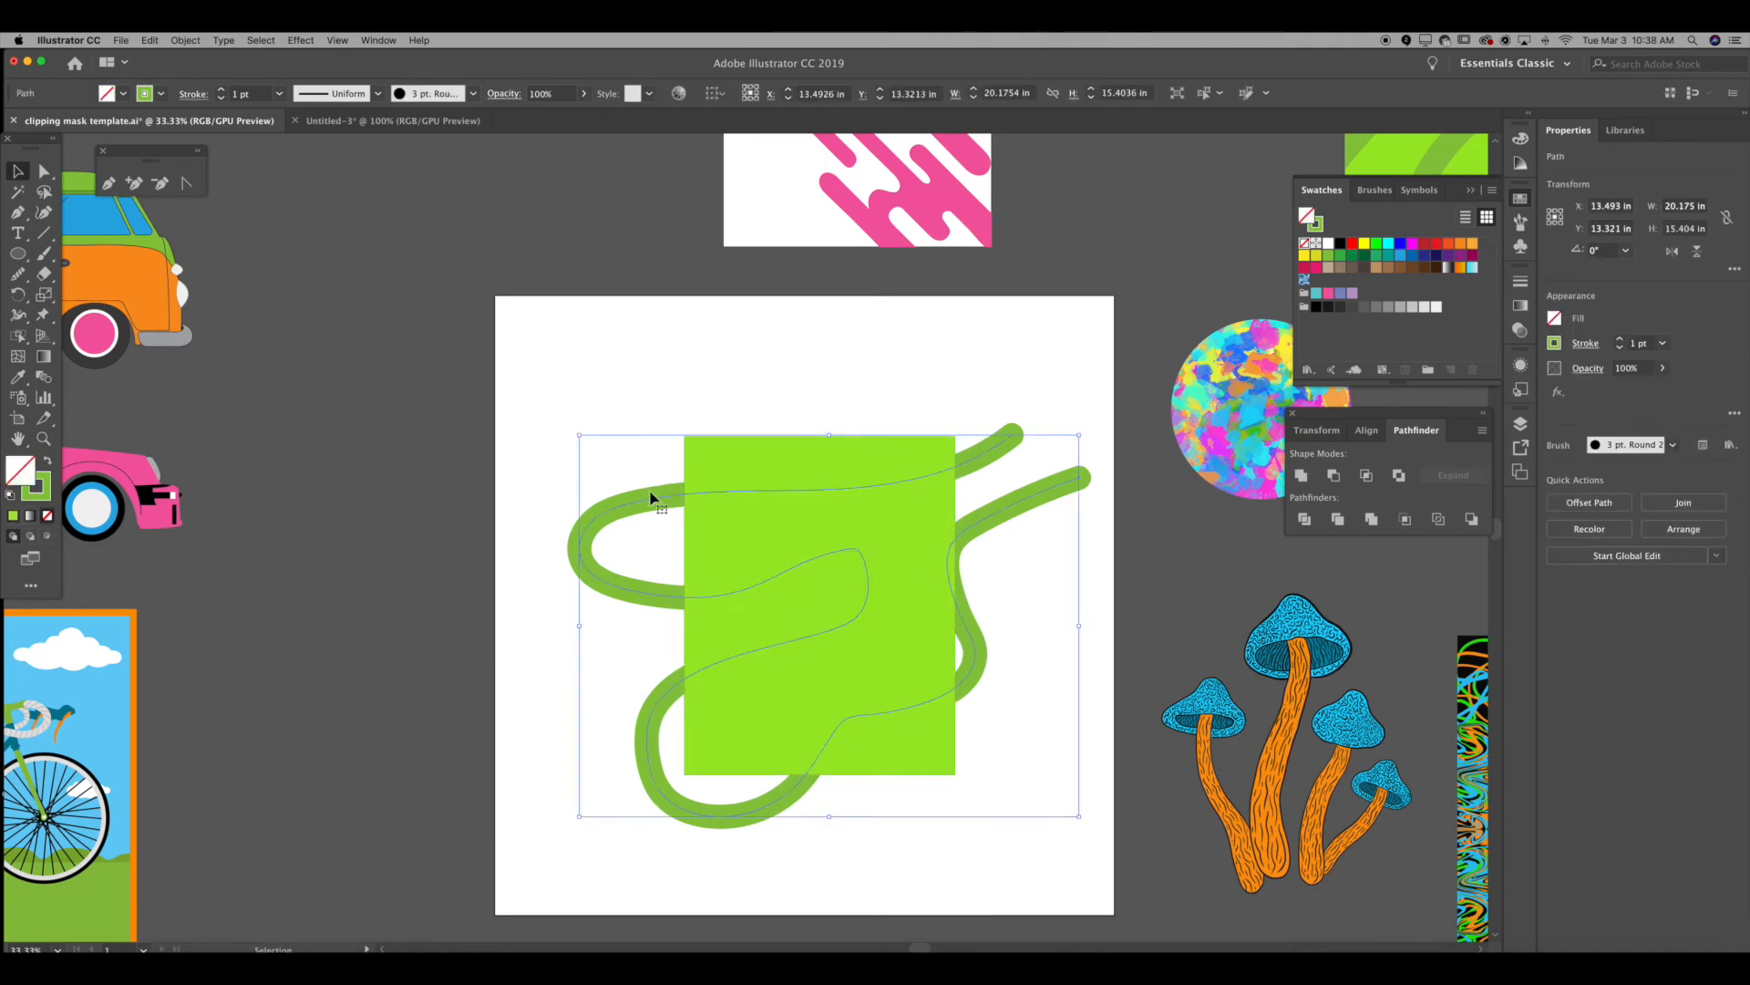
Step: Try making a clipping mask with the rectangle in front of the stroke, and undo the mask
{"action": "scroll", "coordinate": [656, 493], "scroll_direction": "up", "scroll_amount": 1}
{"action": "left_click_drag", "start_coordinate": [645, 381], "coordinate": [833, 645]}
{"action": "right_click", "coordinate": [802, 401]}
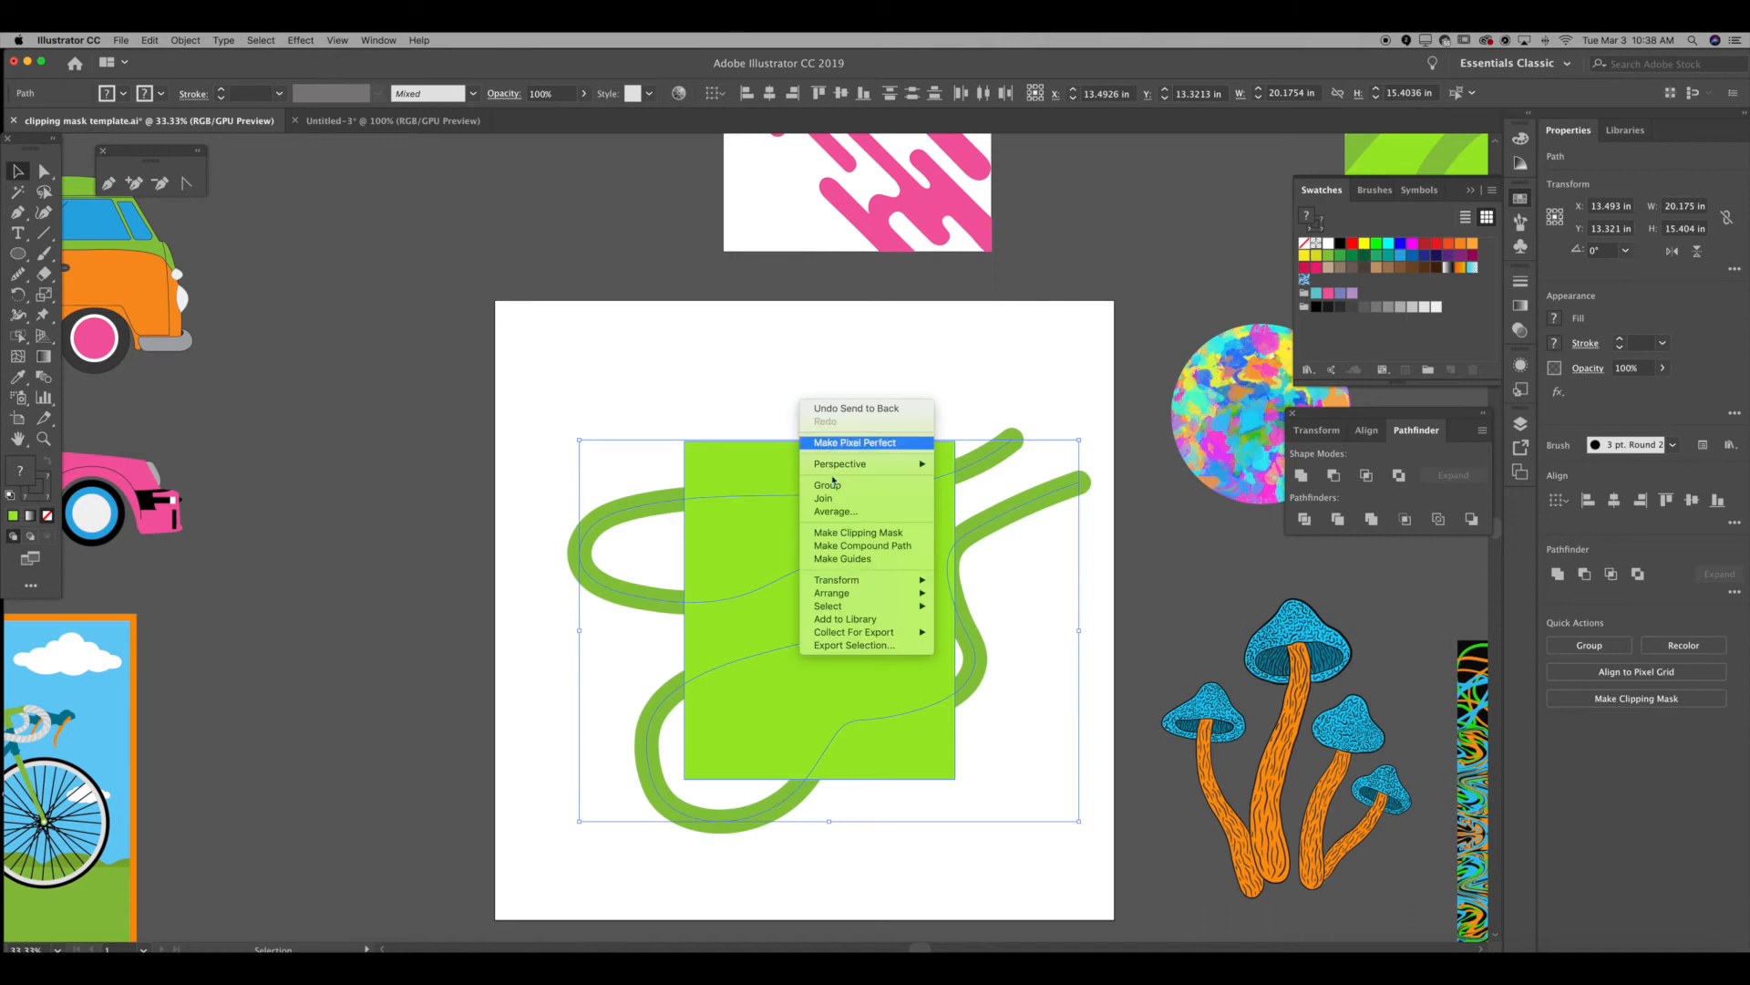
{"action": "left_click", "coordinate": [860, 559]}
{"action": "left_click_drag", "start_coordinate": [786, 549], "coordinate": [595, 250]}
{"action": "key", "text": "super+z"}
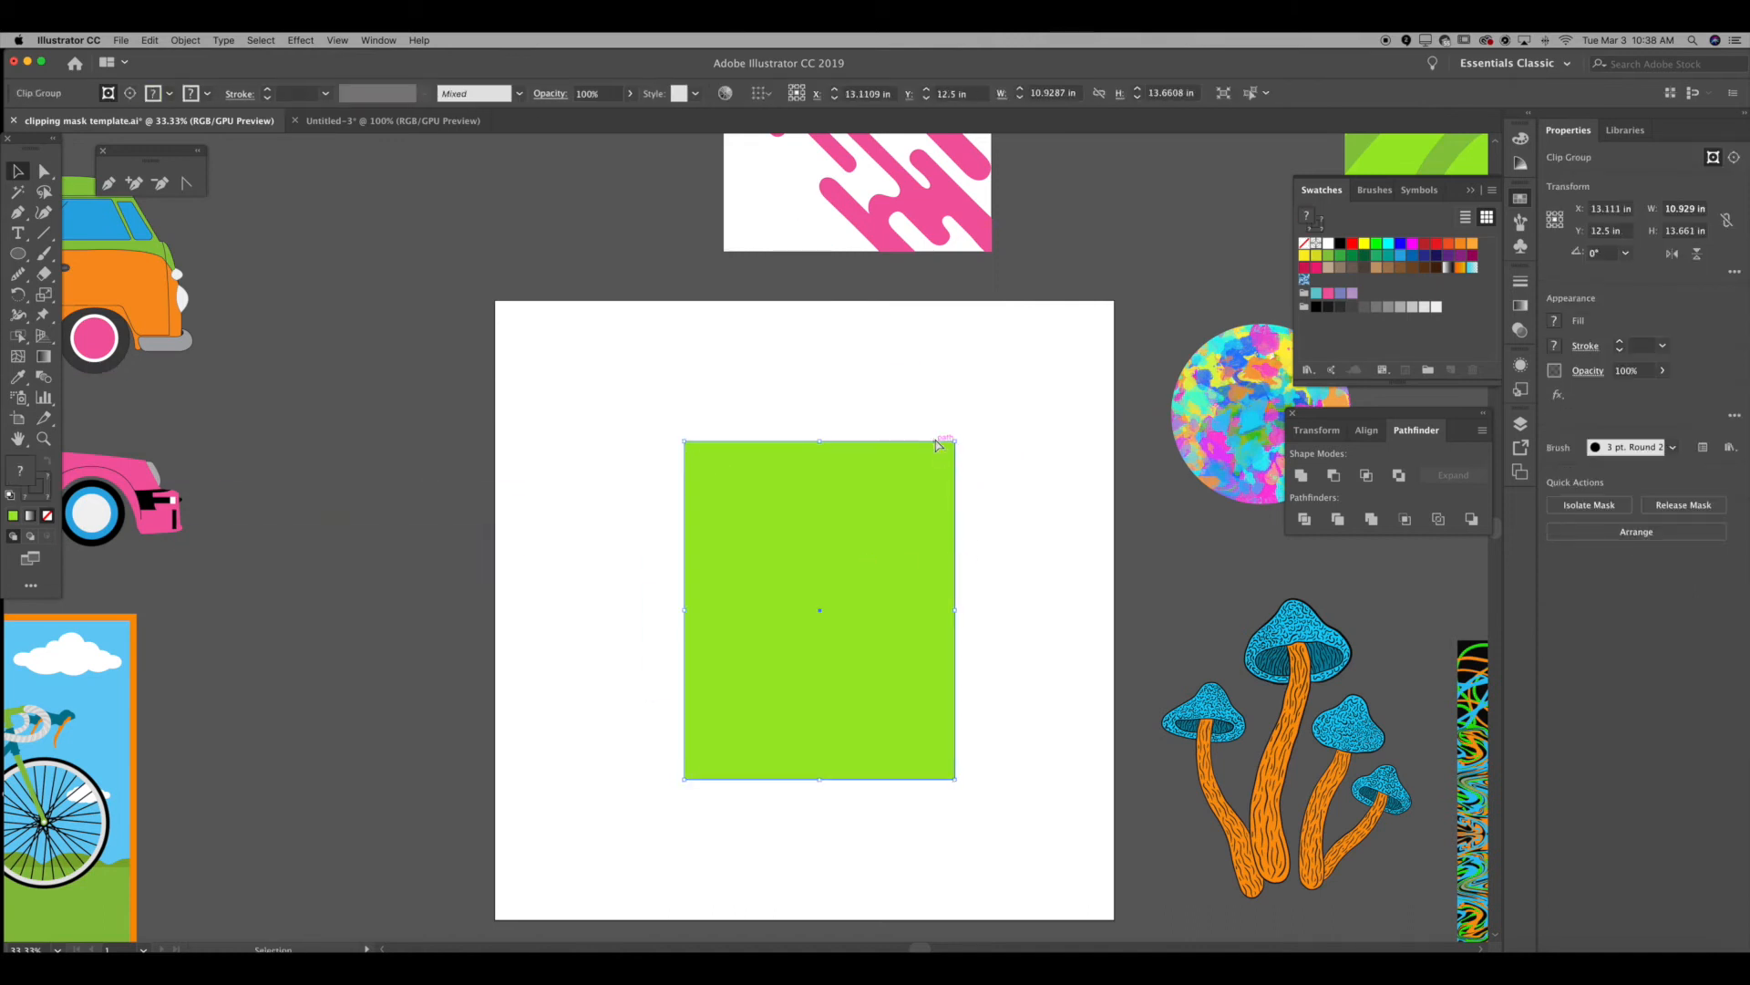
{"action": "key", "text": "super+z"}
Step: Send the light green rectangle behind the brush stroke, try moving it aside, and undo the move
{"action": "left_click", "coordinate": [898, 388]}
{"action": "left_click", "coordinate": [873, 469]}
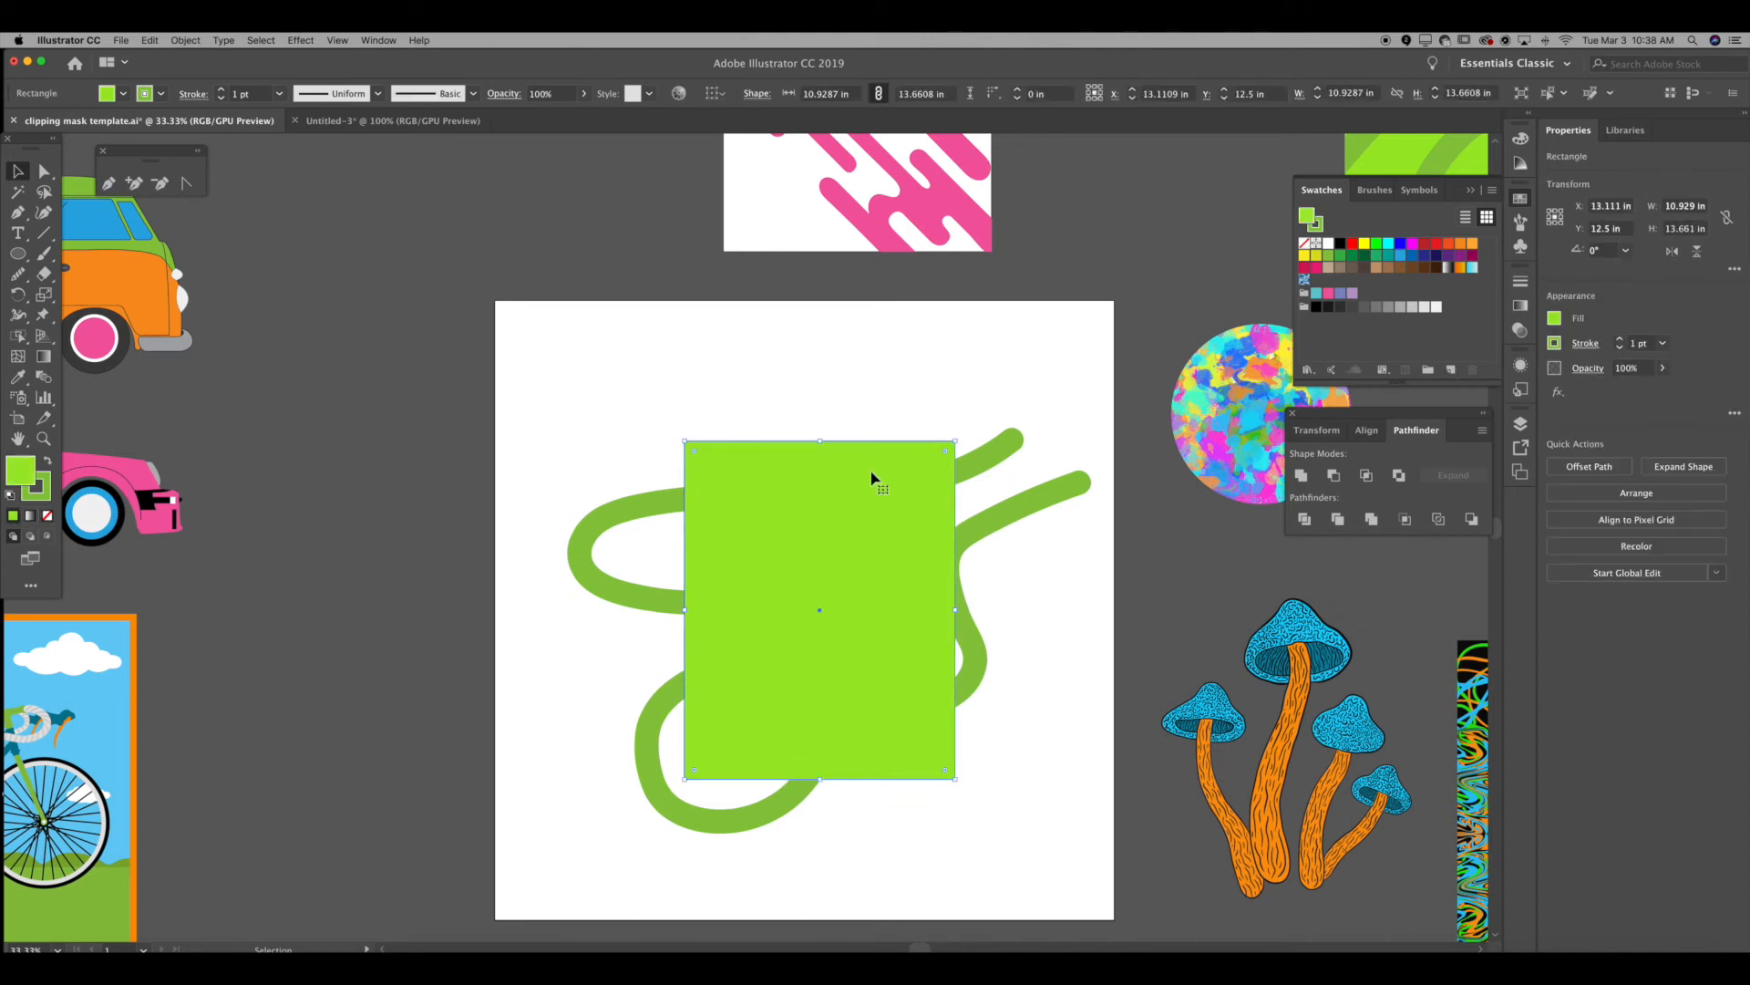
{"action": "left_click_drag", "start_coordinate": [873, 447], "coordinate": [1000, 584]}
{"action": "key", "text": "super+z"}
Step: Try making a clipping mask with the brush stroke in front of the rectangle, and undo the mask
{"action": "left_click_drag", "start_coordinate": [789, 378], "coordinate": [887, 507]}
{"action": "right_click", "coordinate": [883, 392]}
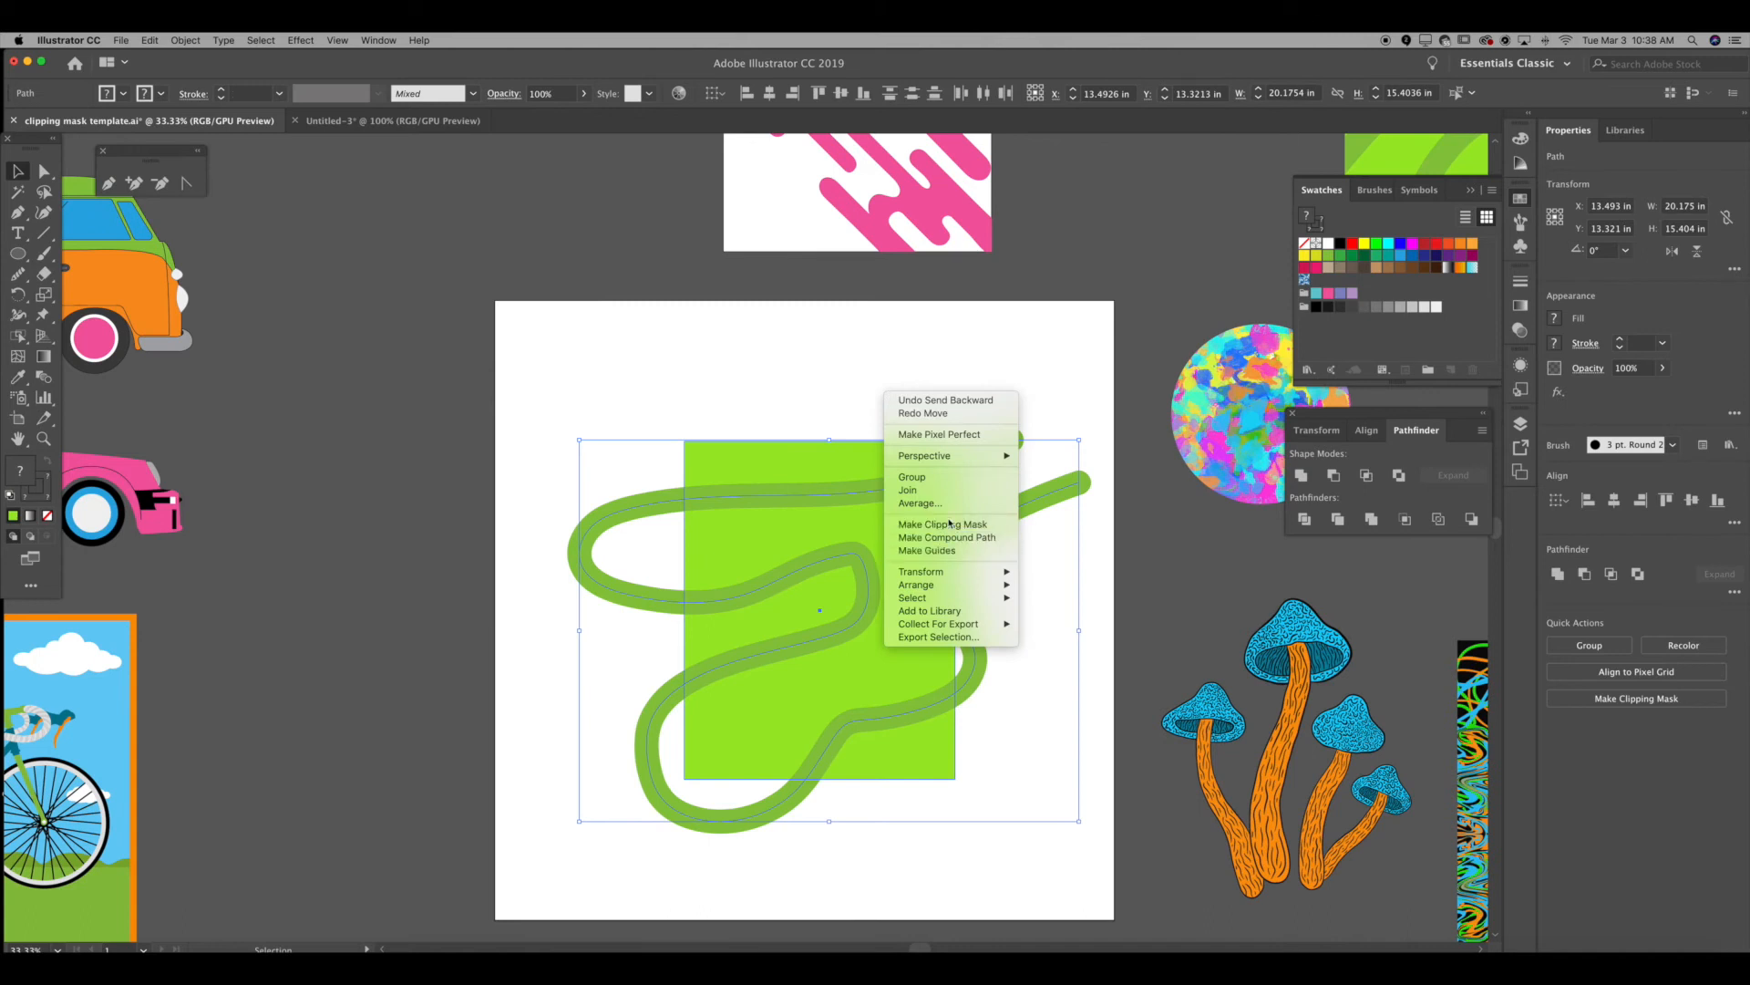
{"action": "left_click", "coordinate": [943, 524]}
{"action": "left_click", "coordinate": [901, 421]}
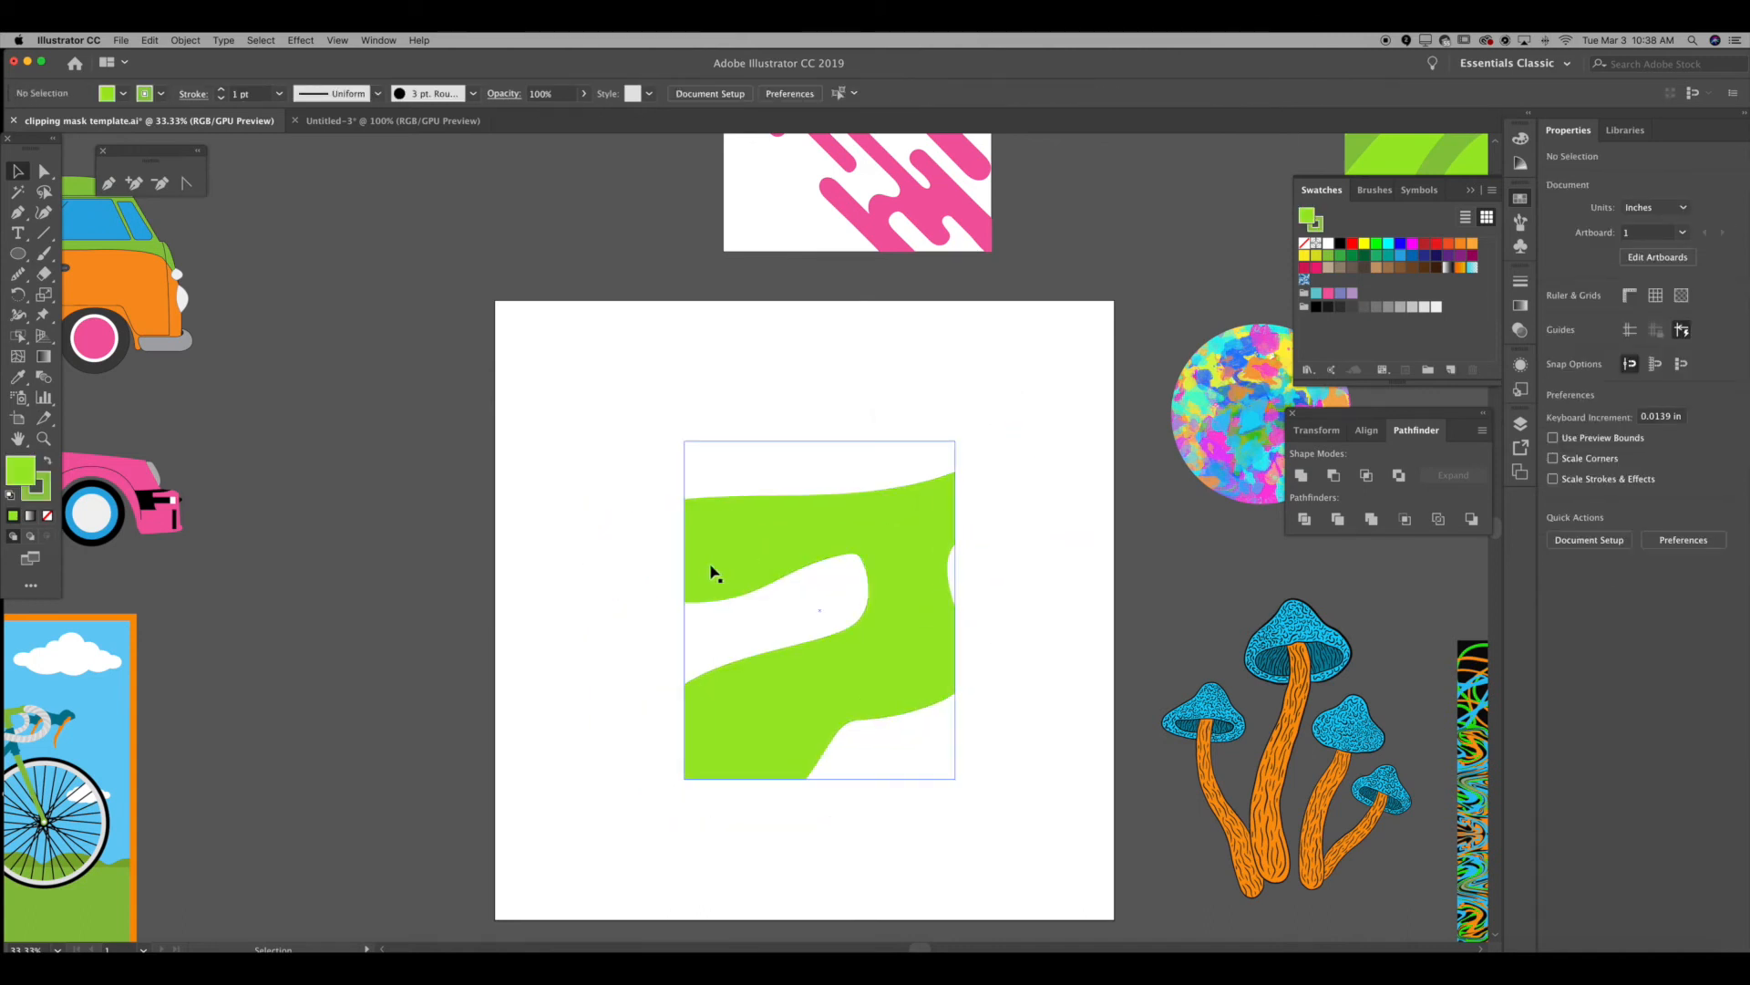
{"action": "key", "text": "super+z"}
{"action": "left_click", "coordinate": [747, 415]}
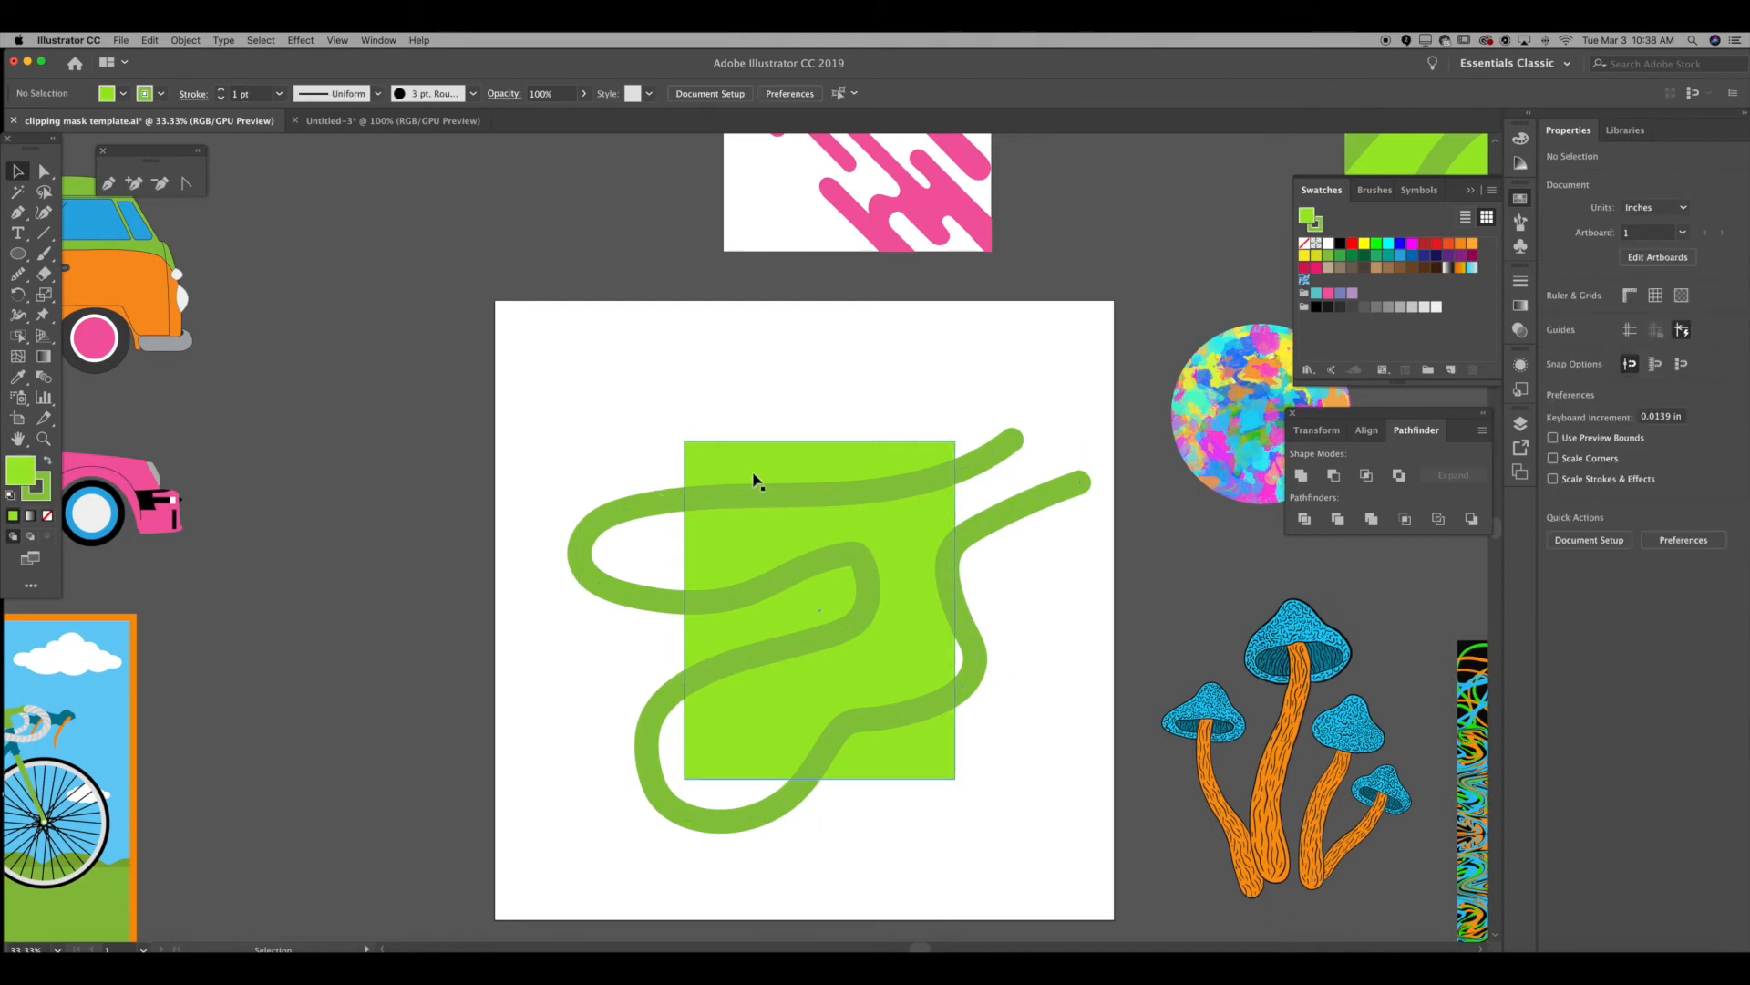
Step: Copy the light green rectangle, group the original with the brush stroke, and paste the copy in front of the group
{"action": "left_click", "coordinate": [790, 465]}
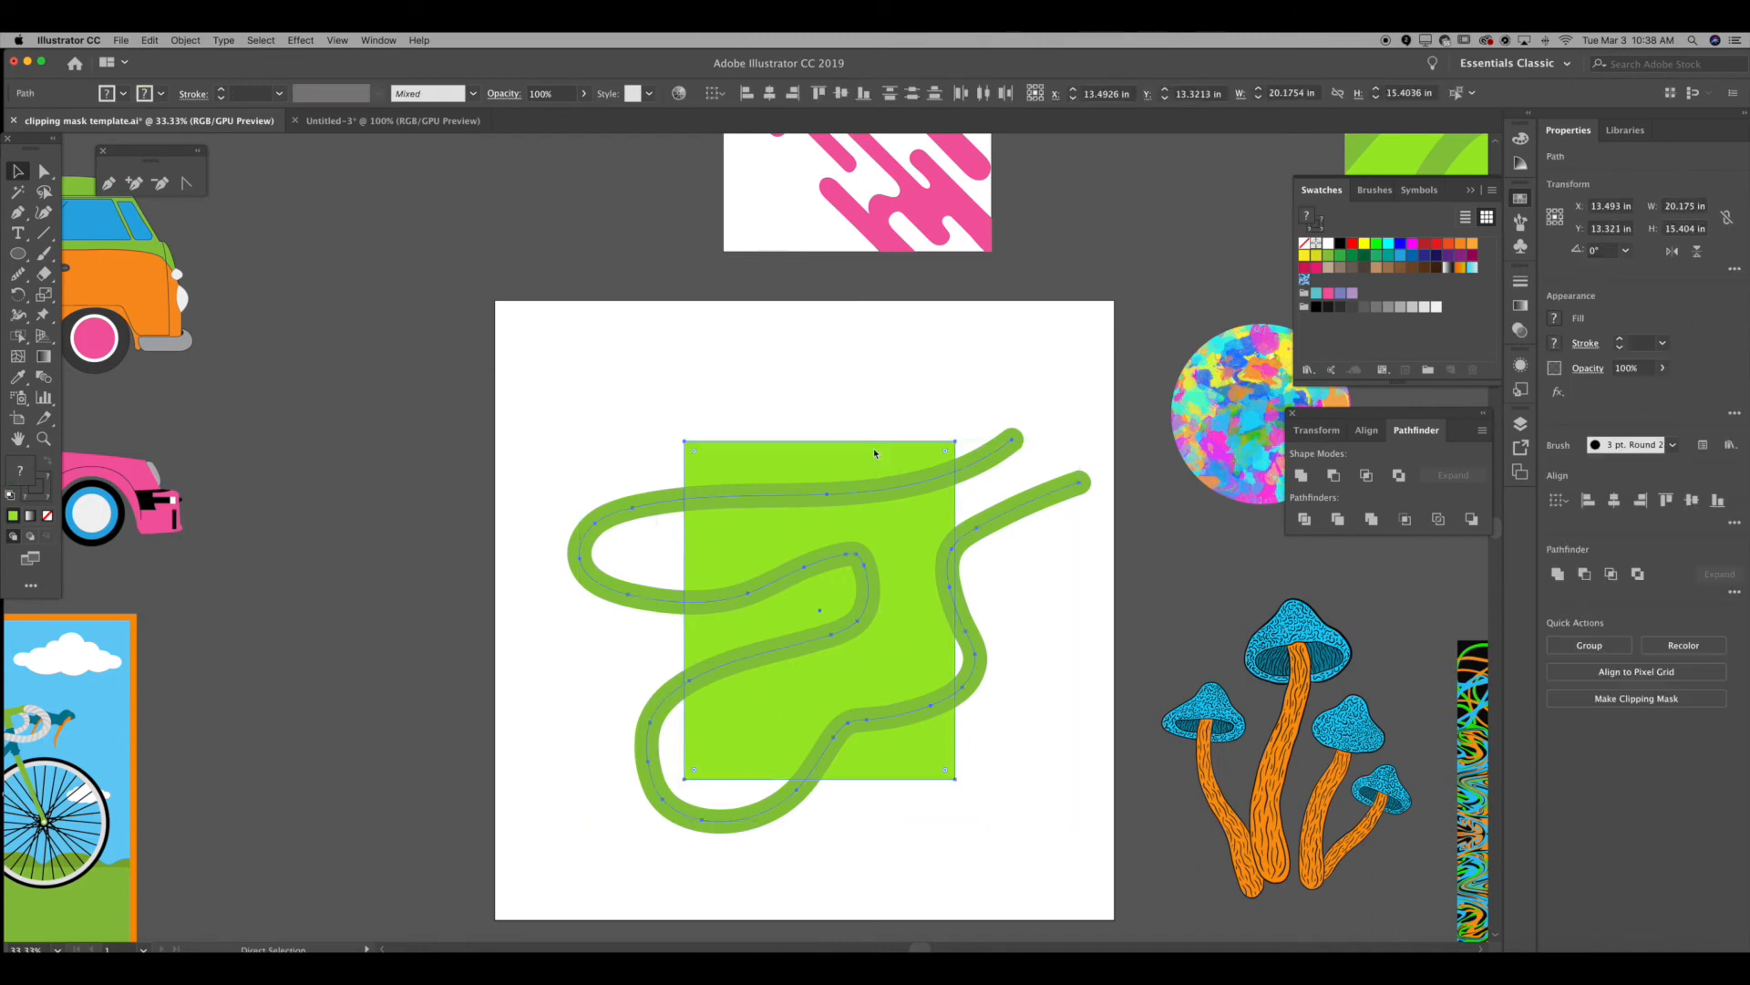
{"action": "left_click", "coordinate": [857, 389]}
{"action": "mouse_move", "coordinate": [848, 489]}
{"action": "left_mouse_down"}
{"action": "mouse_move", "coordinate": [832, 434]}
{"action": "mouse_move", "coordinate": [832, 499]}
{"action": "left_mouse_up"}
{"action": "left_click", "coordinate": [841, 398]}
{"action": "key", "text": "super+z"}
{"action": "key", "text": "super+z"}
{"action": "key", "text": "super+z"}
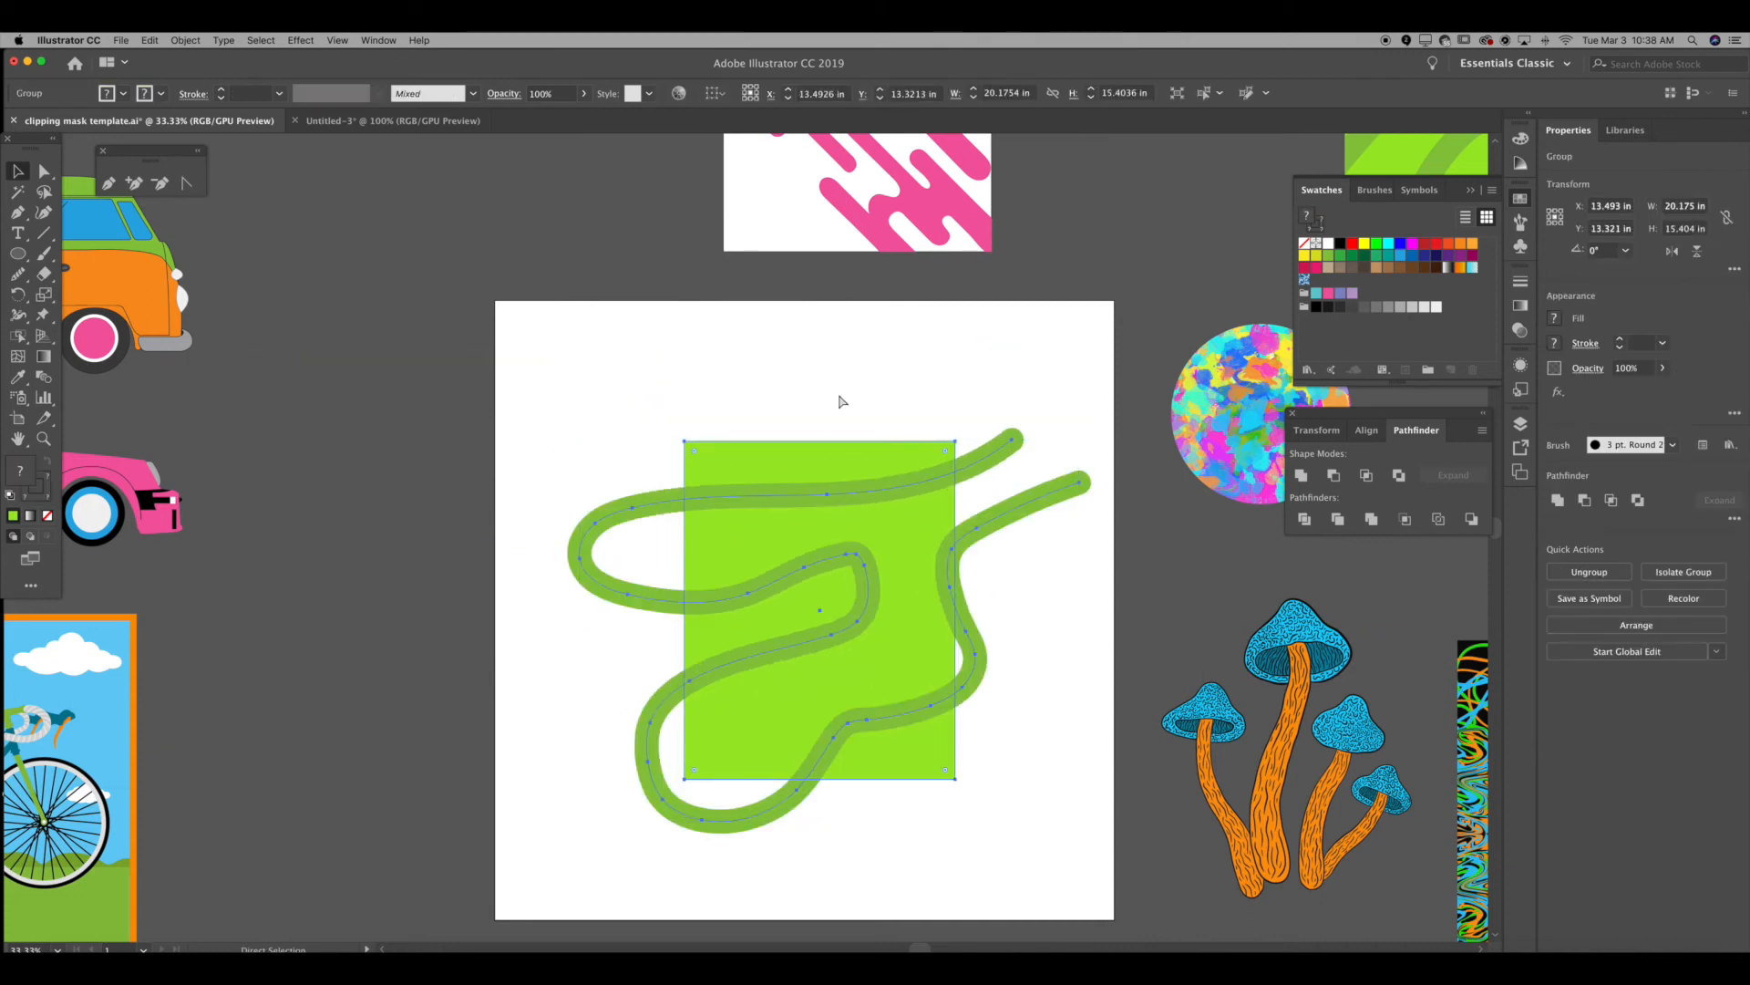
{"action": "left_click", "coordinate": [837, 398]}
Step: Make a clipping mask from the front rectangle copy and the grouped stroke and rectangle
{"action": "left_click_drag", "start_coordinate": [689, 379], "coordinate": [877, 634]}
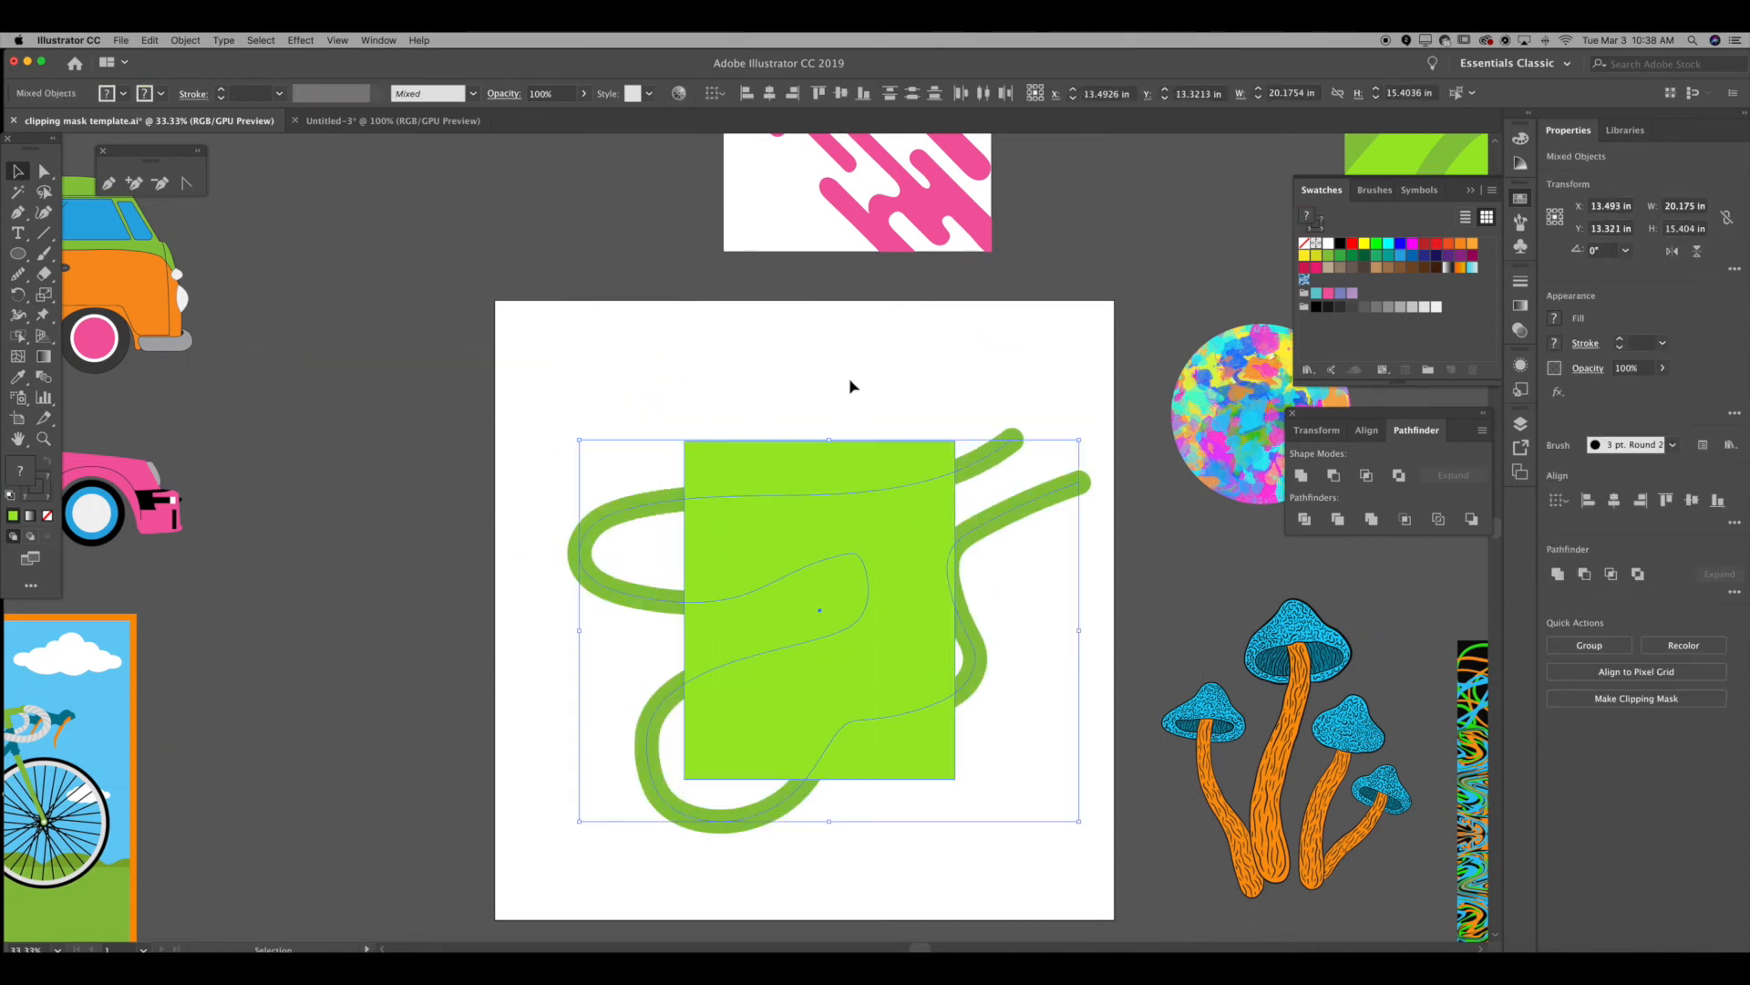
{"action": "right_click", "coordinate": [850, 380]}
{"action": "left_click", "coordinate": [889, 479]}
{"action": "left_click", "coordinate": [862, 416]}
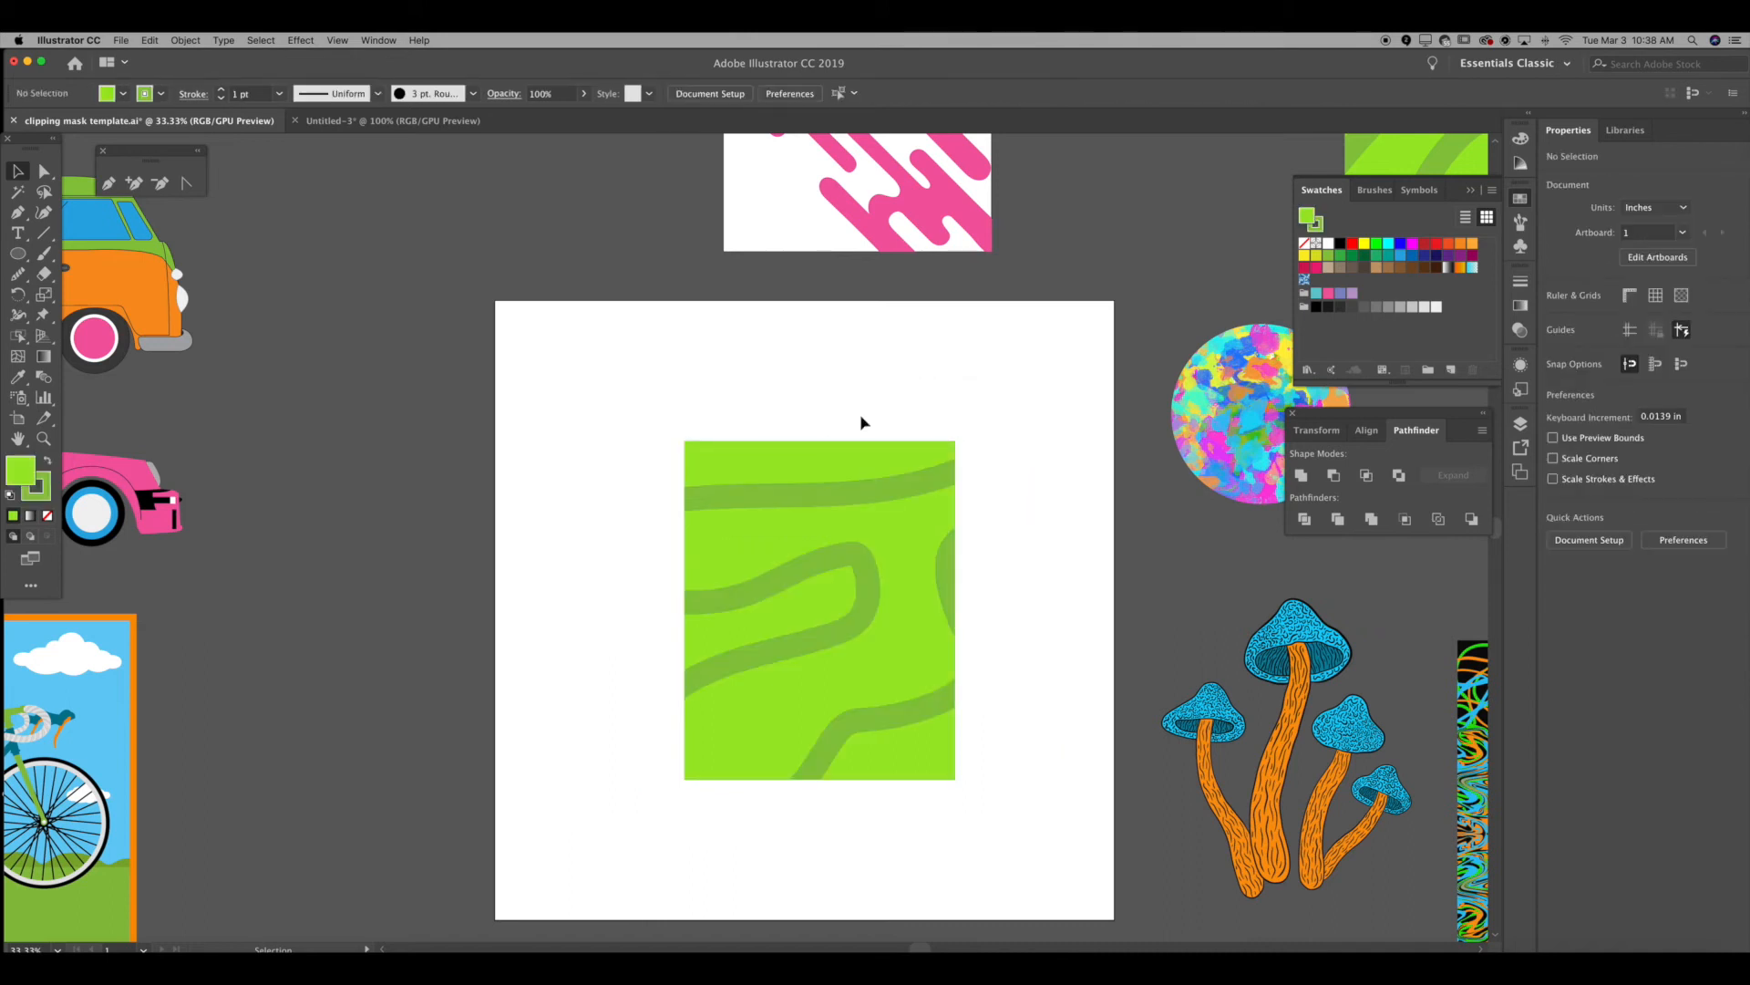
Step: Move the masked green artwork off the artboard to the empty area beside the pink drips
{"action": "left_click_drag", "start_coordinate": [863, 441], "coordinate": [757, 507]}
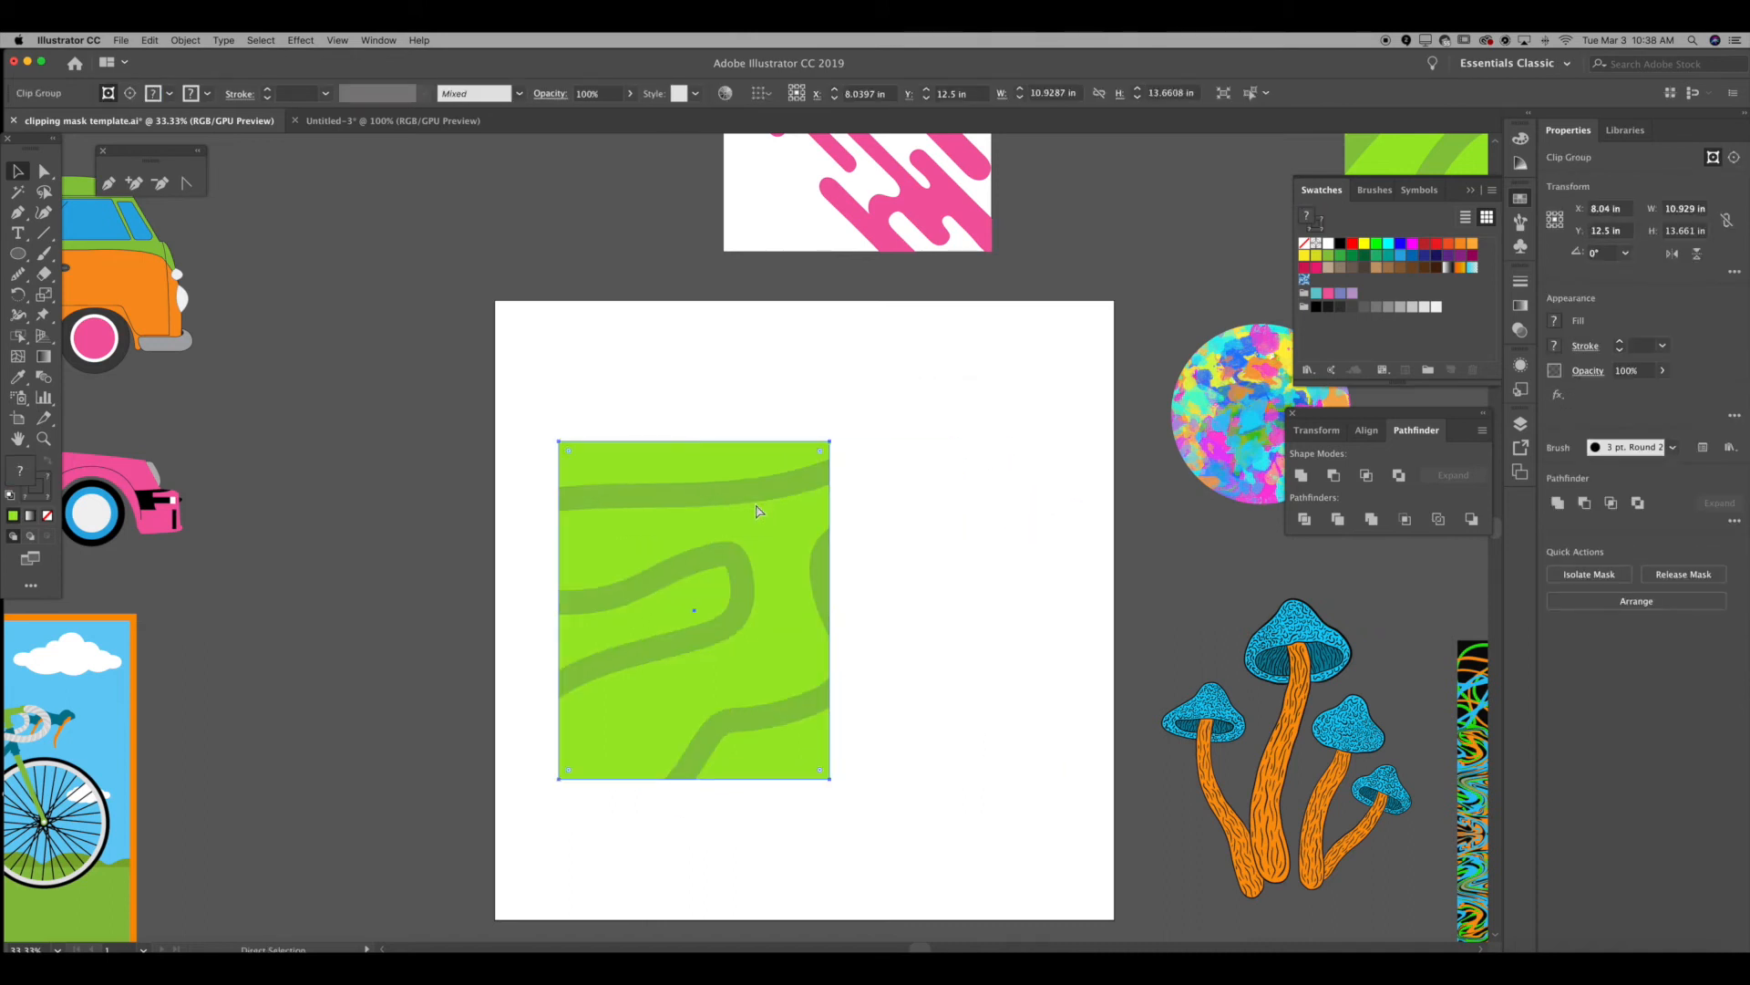
{"action": "key", "text": "super+z"}
{"action": "key", "text": "super+minus"}
{"action": "left_click_drag", "start_coordinate": [757, 513], "coordinate": [595, 255]}
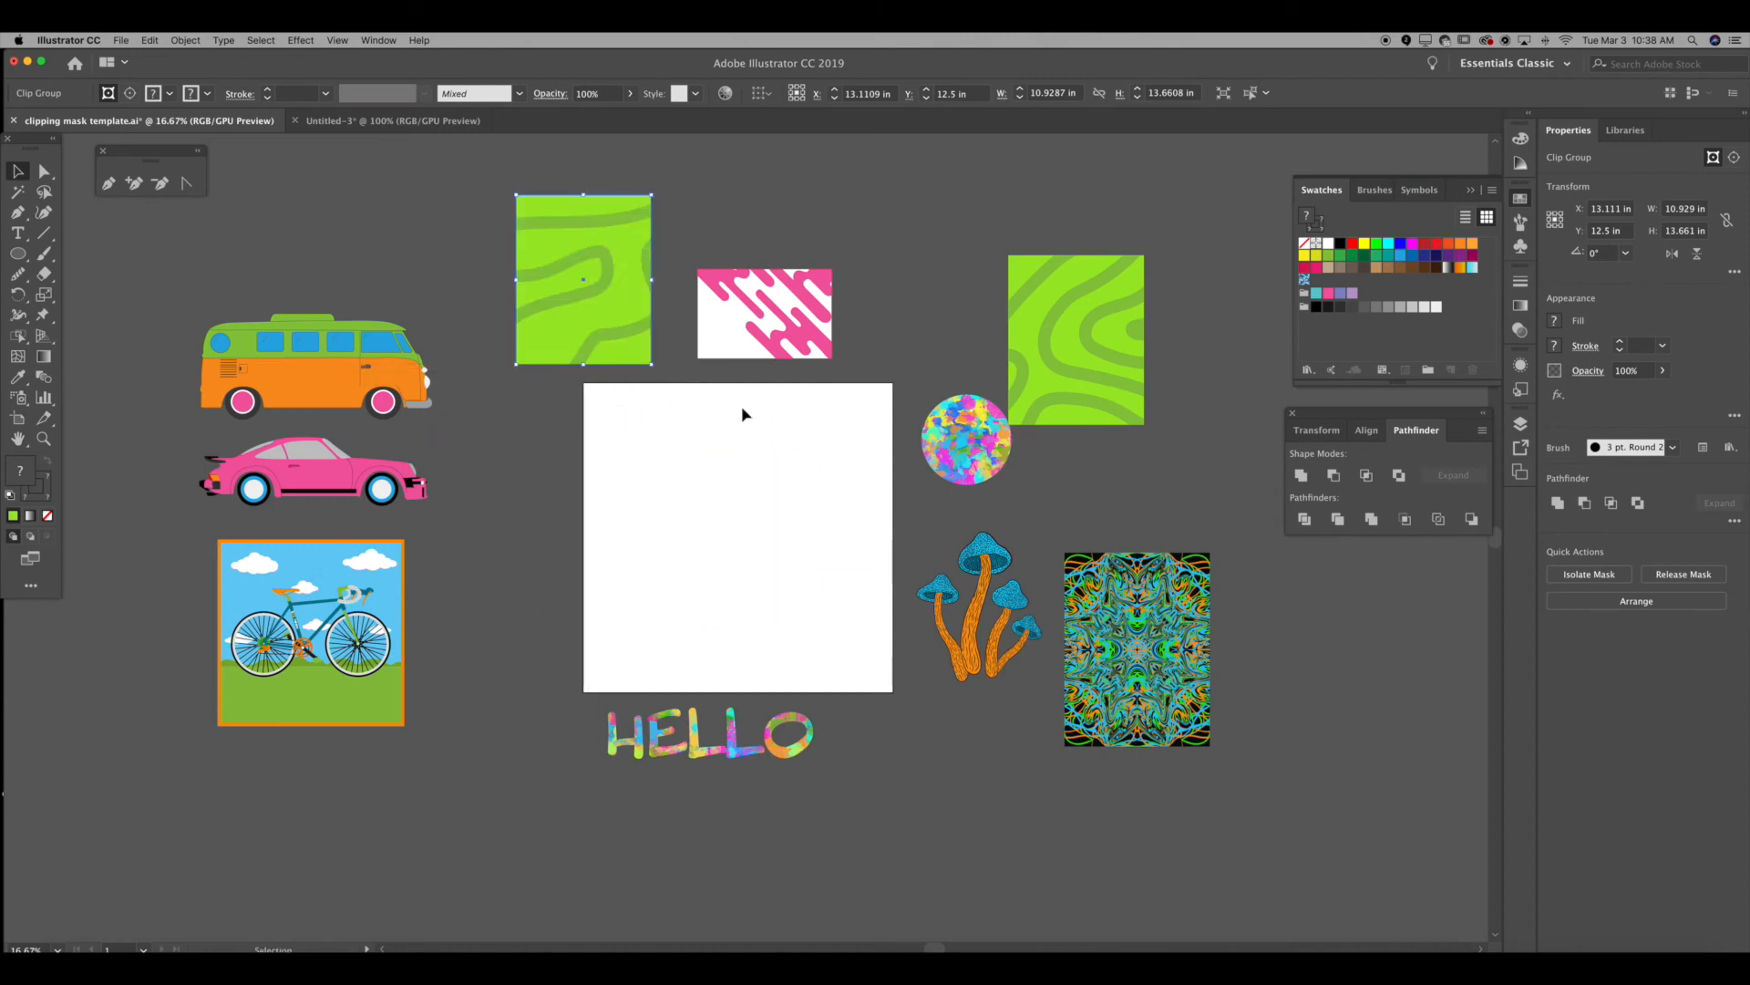
Step: Move the pink car illustration onto the empty artboard
{"action": "left_click", "coordinate": [743, 415]}
{"action": "scroll", "coordinate": [766, 406], "scroll_direction": "left", "scroll_amount": 2}
{"action": "scroll", "coordinate": [766, 406], "scroll_direction": "down", "scroll_amount": 2}
{"action": "key", "text": "super+plus"}
{"action": "key", "text": "super+plus"}
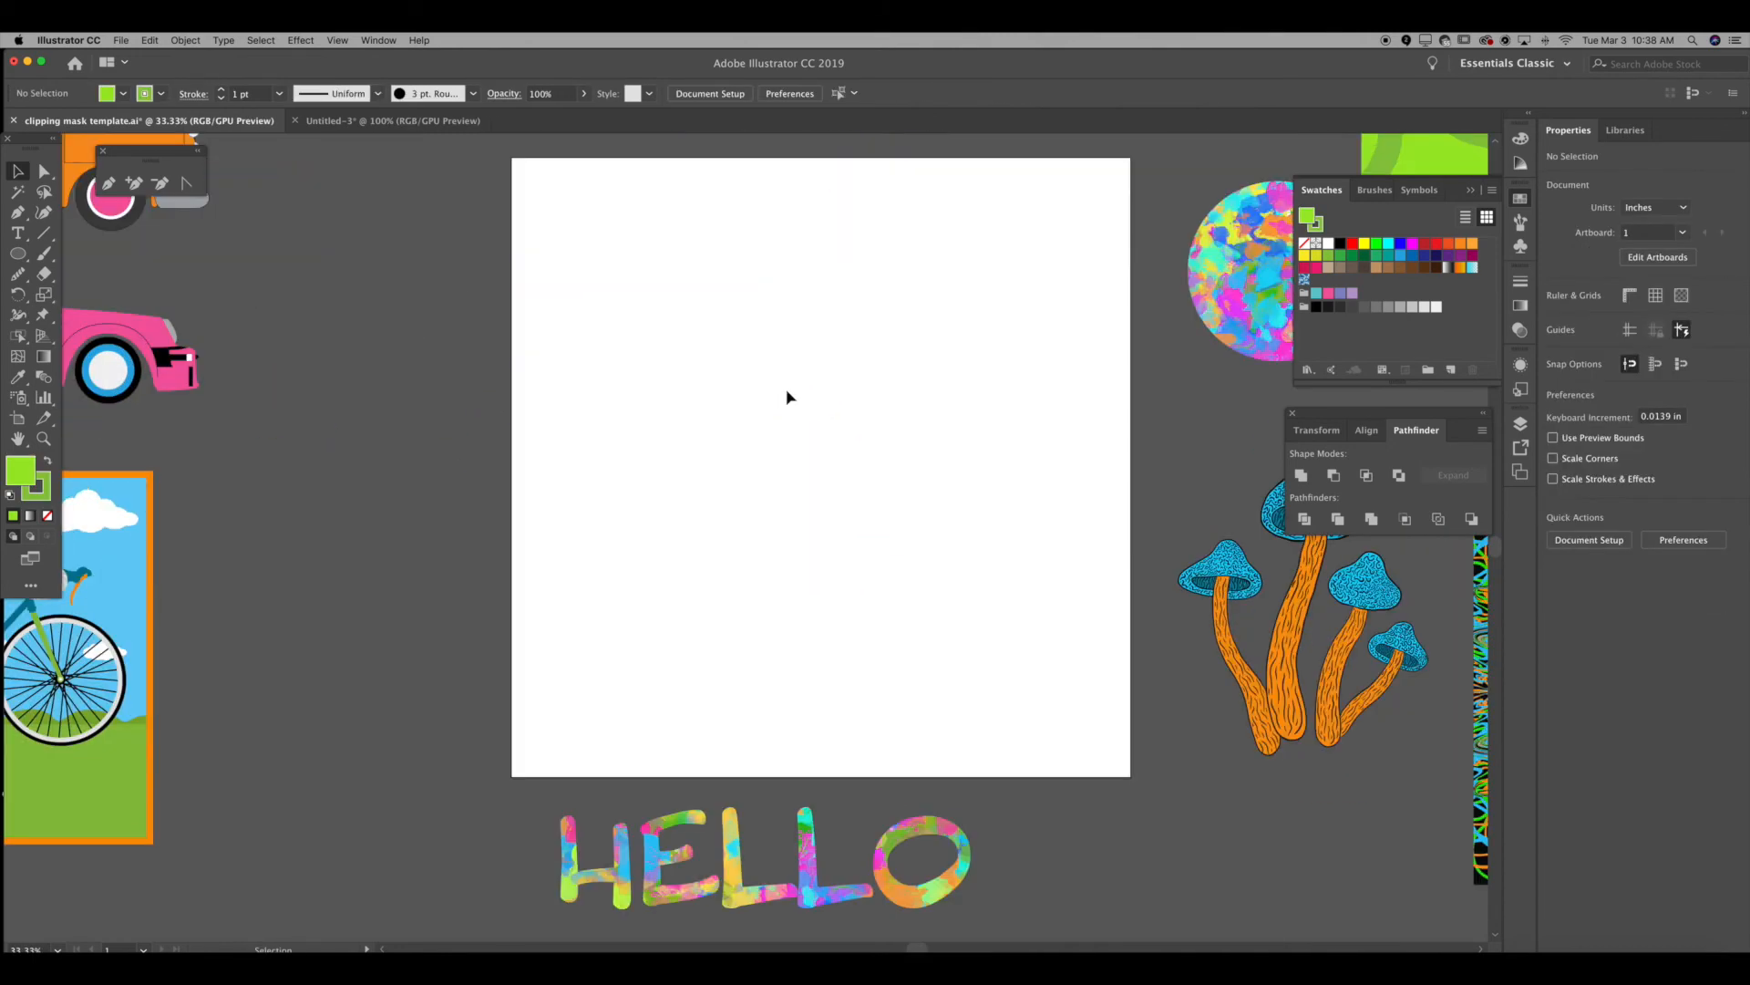
{"action": "key", "text": "super+minus"}
{"action": "left_click_drag", "start_coordinate": [789, 324], "coordinate": [920, 384]}
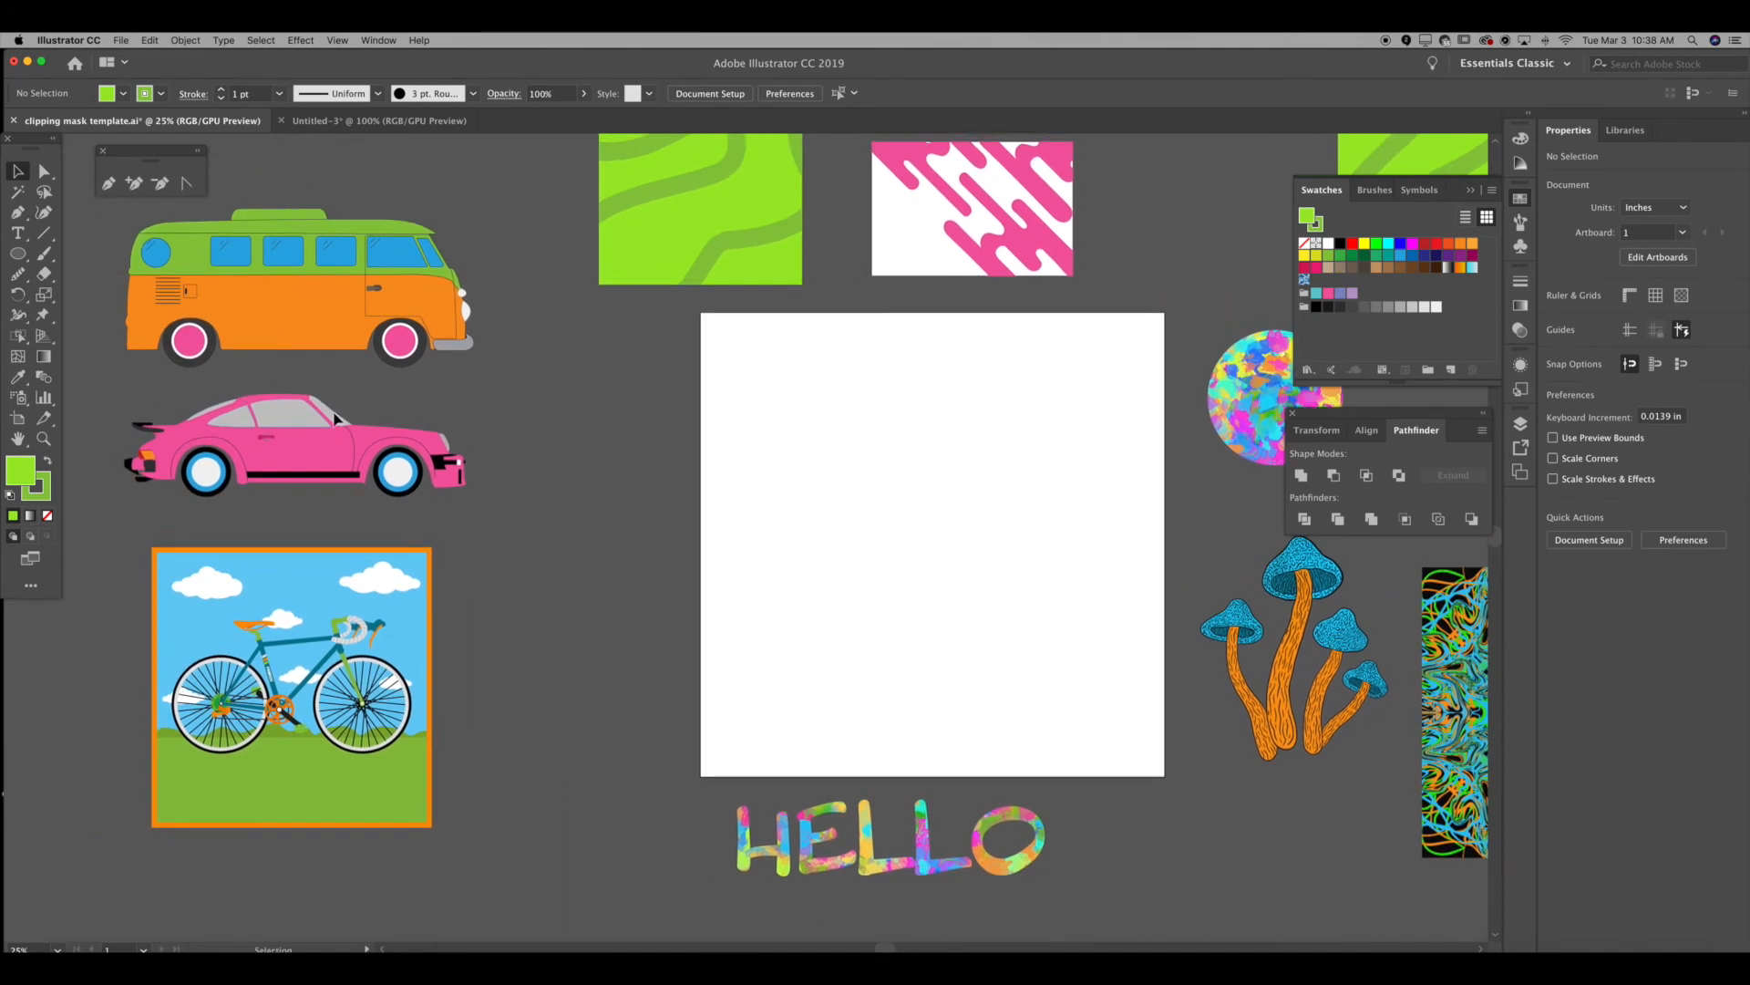
{"action": "left_click_drag", "start_coordinate": [319, 443], "coordinate": [957, 517]}
{"action": "left_click_drag", "start_coordinate": [939, 438], "coordinate": [655, 425]}
{"action": "left_click", "coordinate": [1008, 666]}
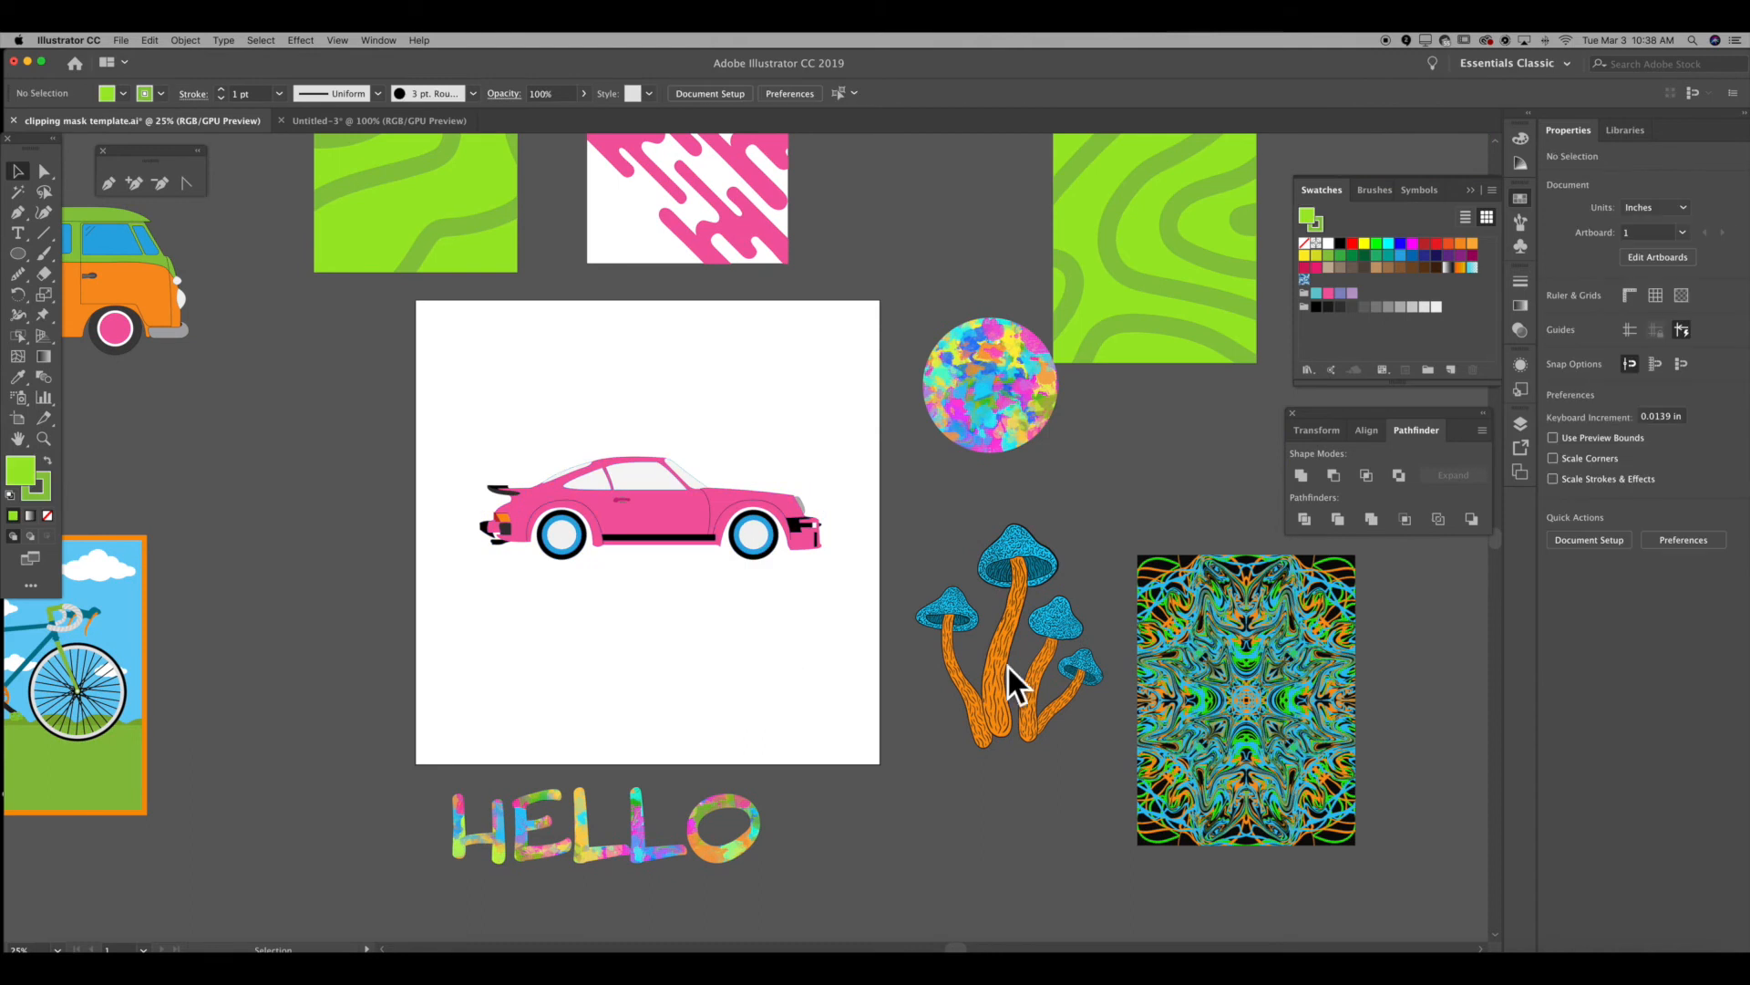
Step: Place the psychedelic pattern image behind the pink car and rotate it a quarter turn to landscape orientation
{"action": "left_click_drag", "start_coordinate": [1218, 674], "coordinate": [501, 484]}
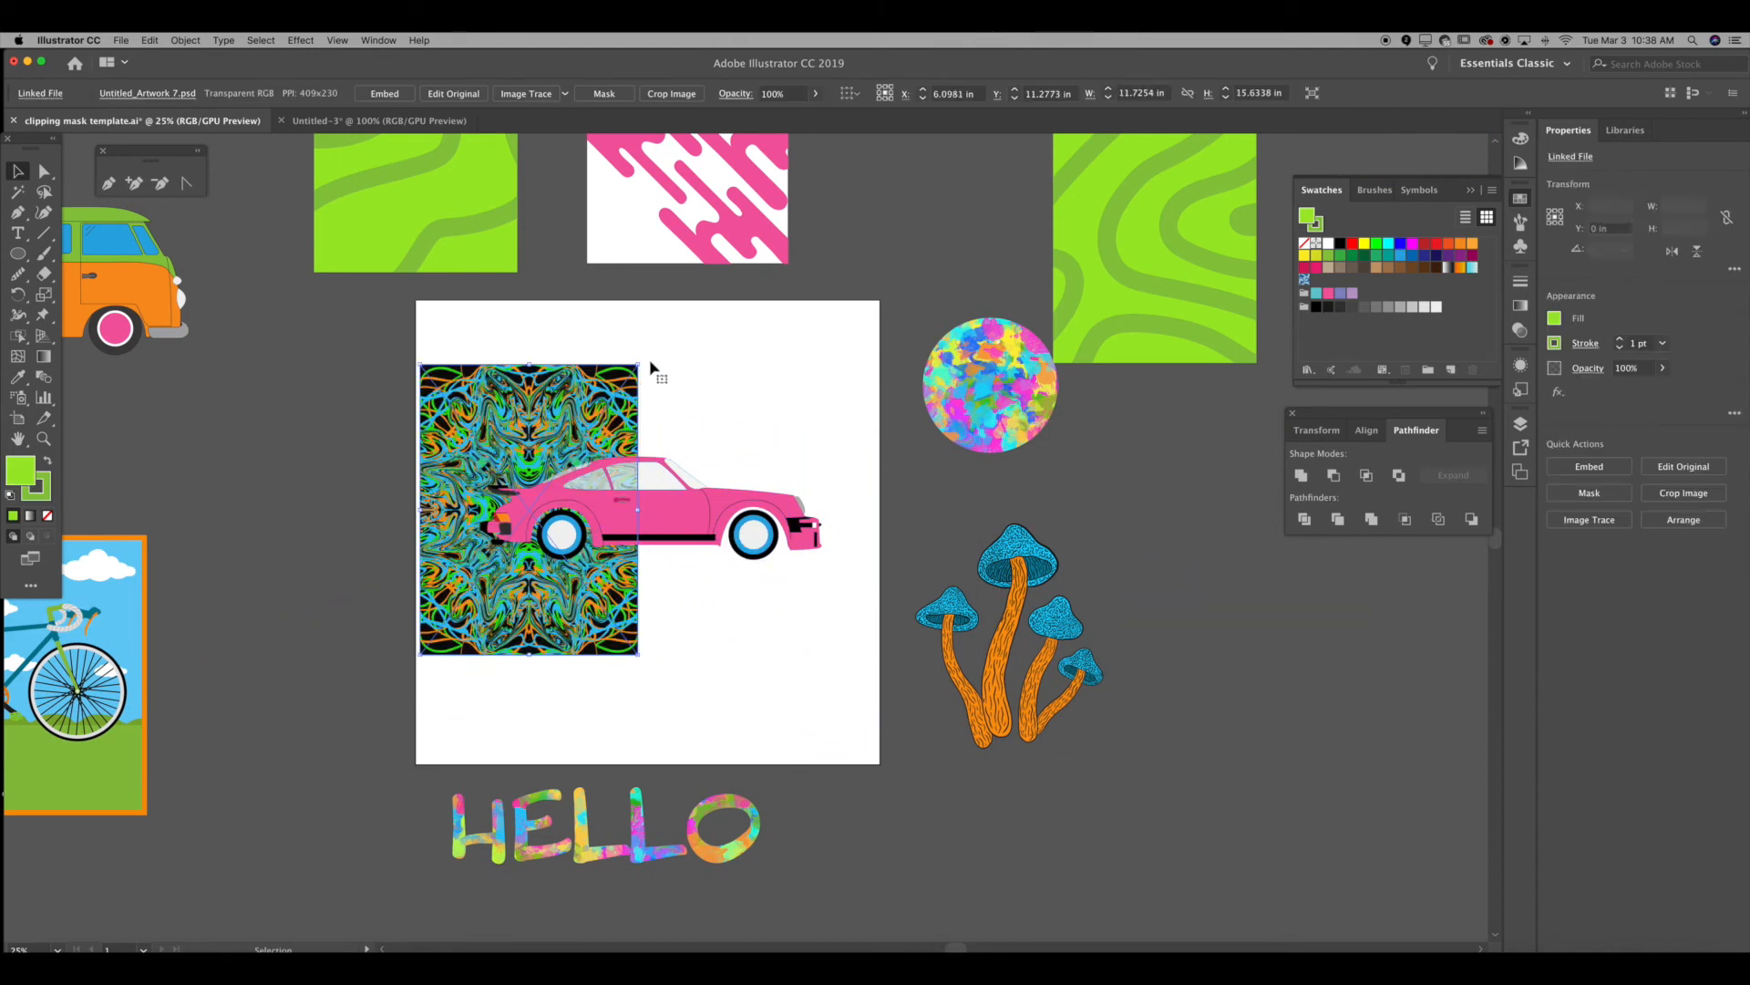
{"action": "left_click_drag", "start_coordinate": [641, 363], "coordinate": [814, 602]}
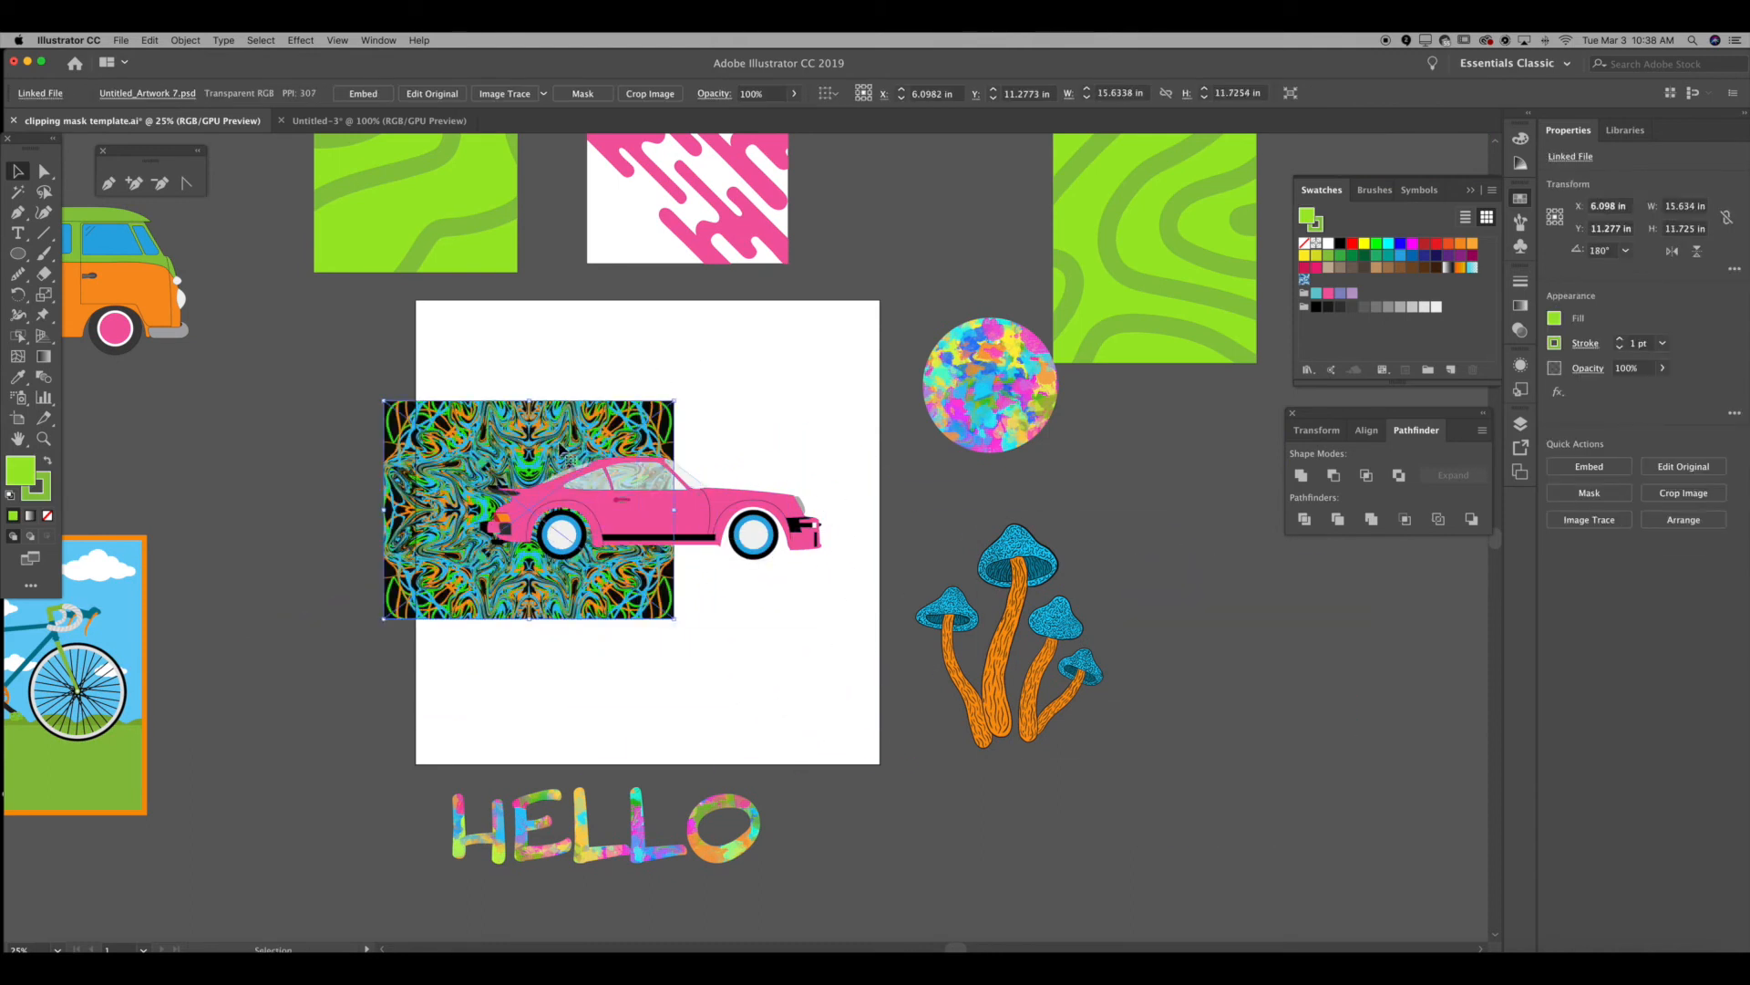
{"action": "left_click_drag", "start_coordinate": [565, 444], "coordinate": [712, 444]}
{"action": "key", "text": "super+equal"}
{"action": "key", "text": "super+equal"}
{"action": "key", "text": "super+equal"}
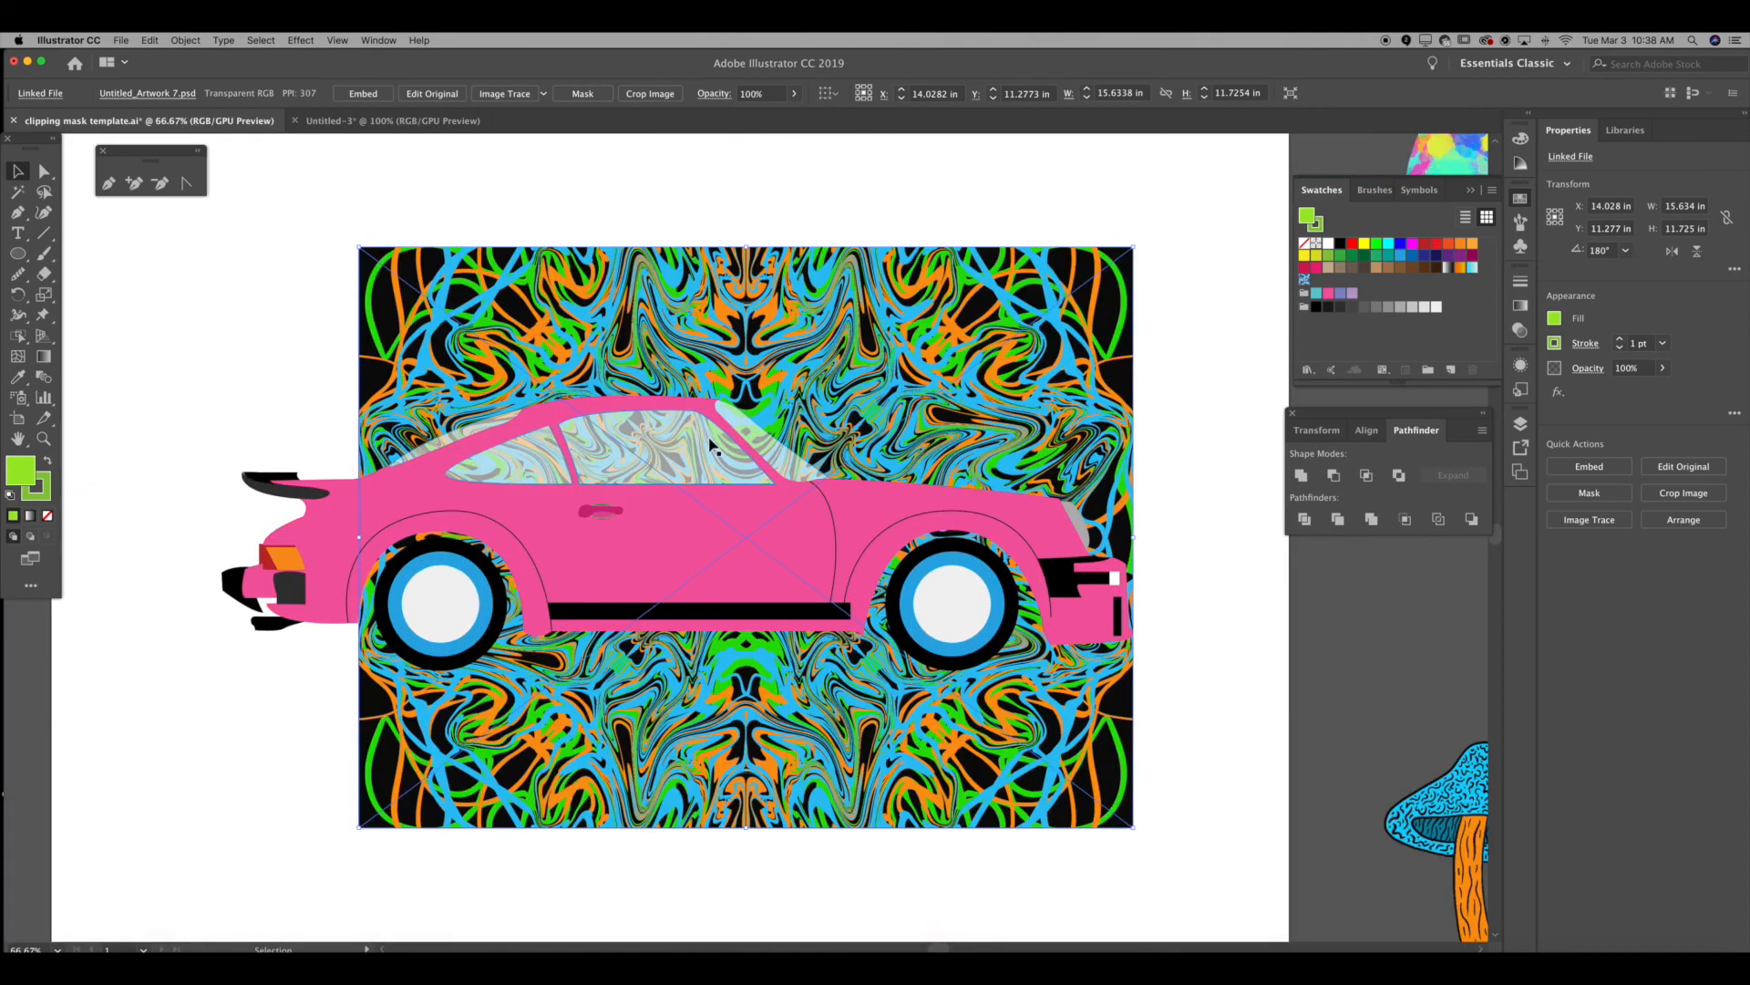
{"action": "left_click_drag", "start_coordinate": [759, 369], "coordinate": [681, 349]}
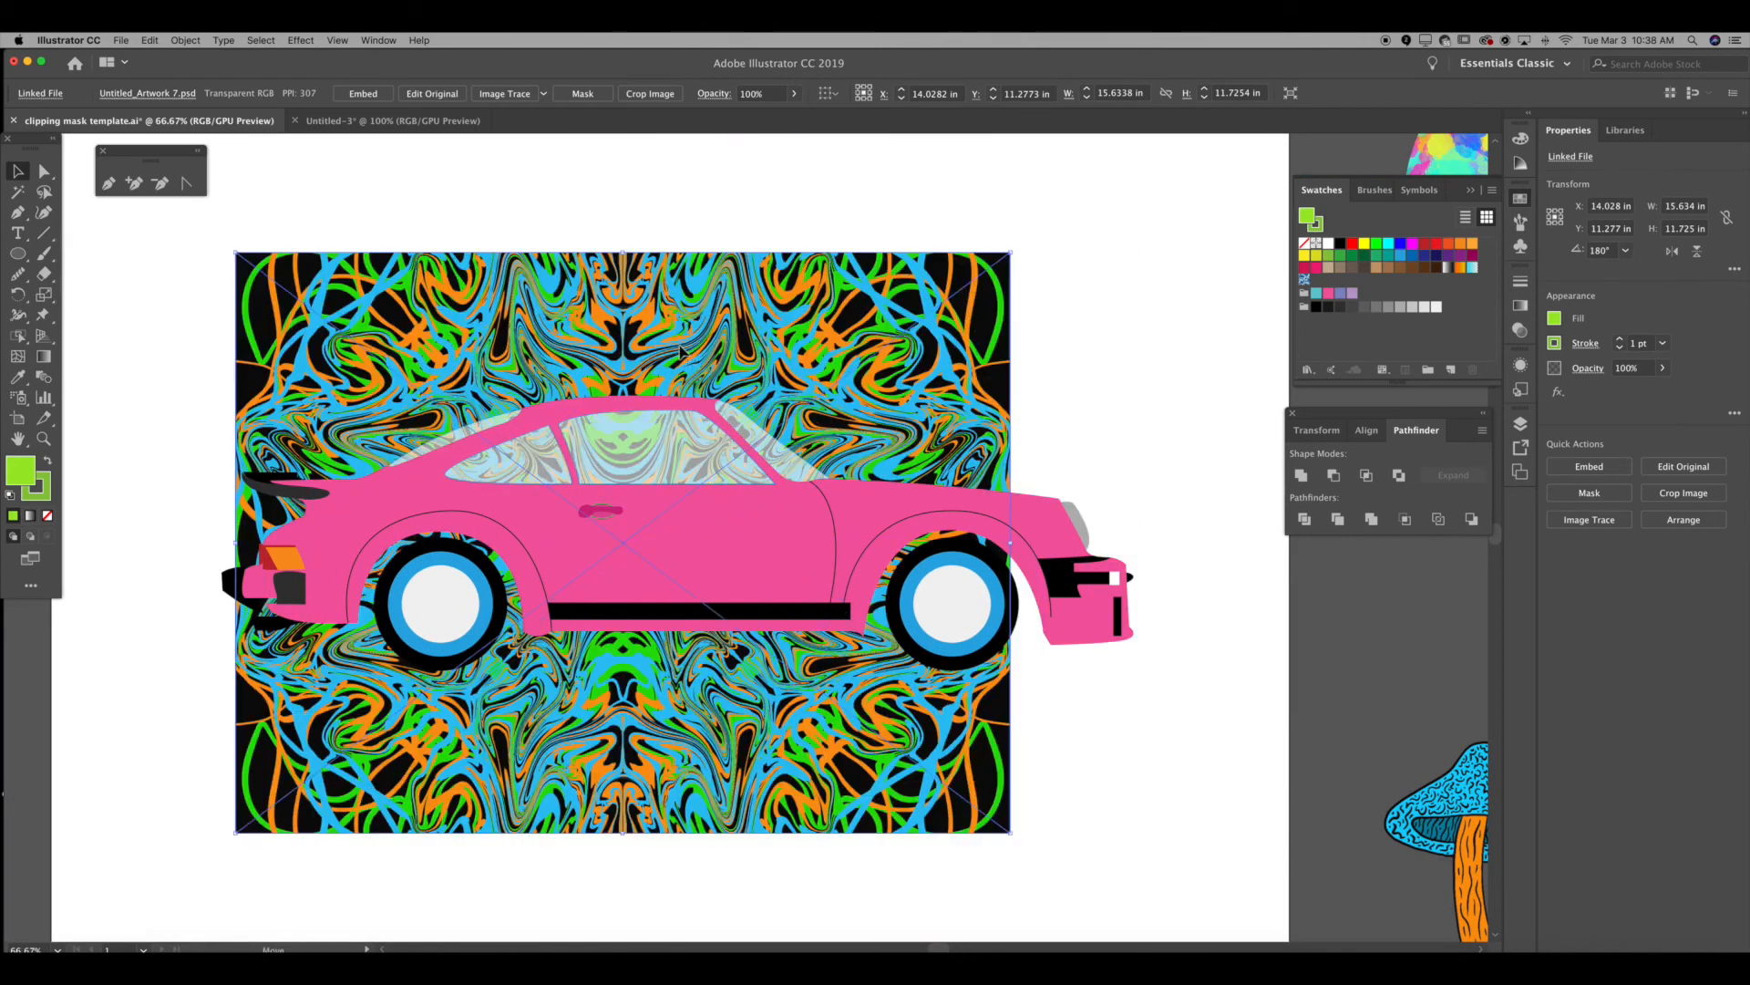
Step: Set the stroke of the car's door handle ellipse to the same pink as its fill
{"action": "left_click", "coordinate": [606, 522]}
{"action": "key", "text": "super+equal"}
{"action": "key", "text": "super+equal"}
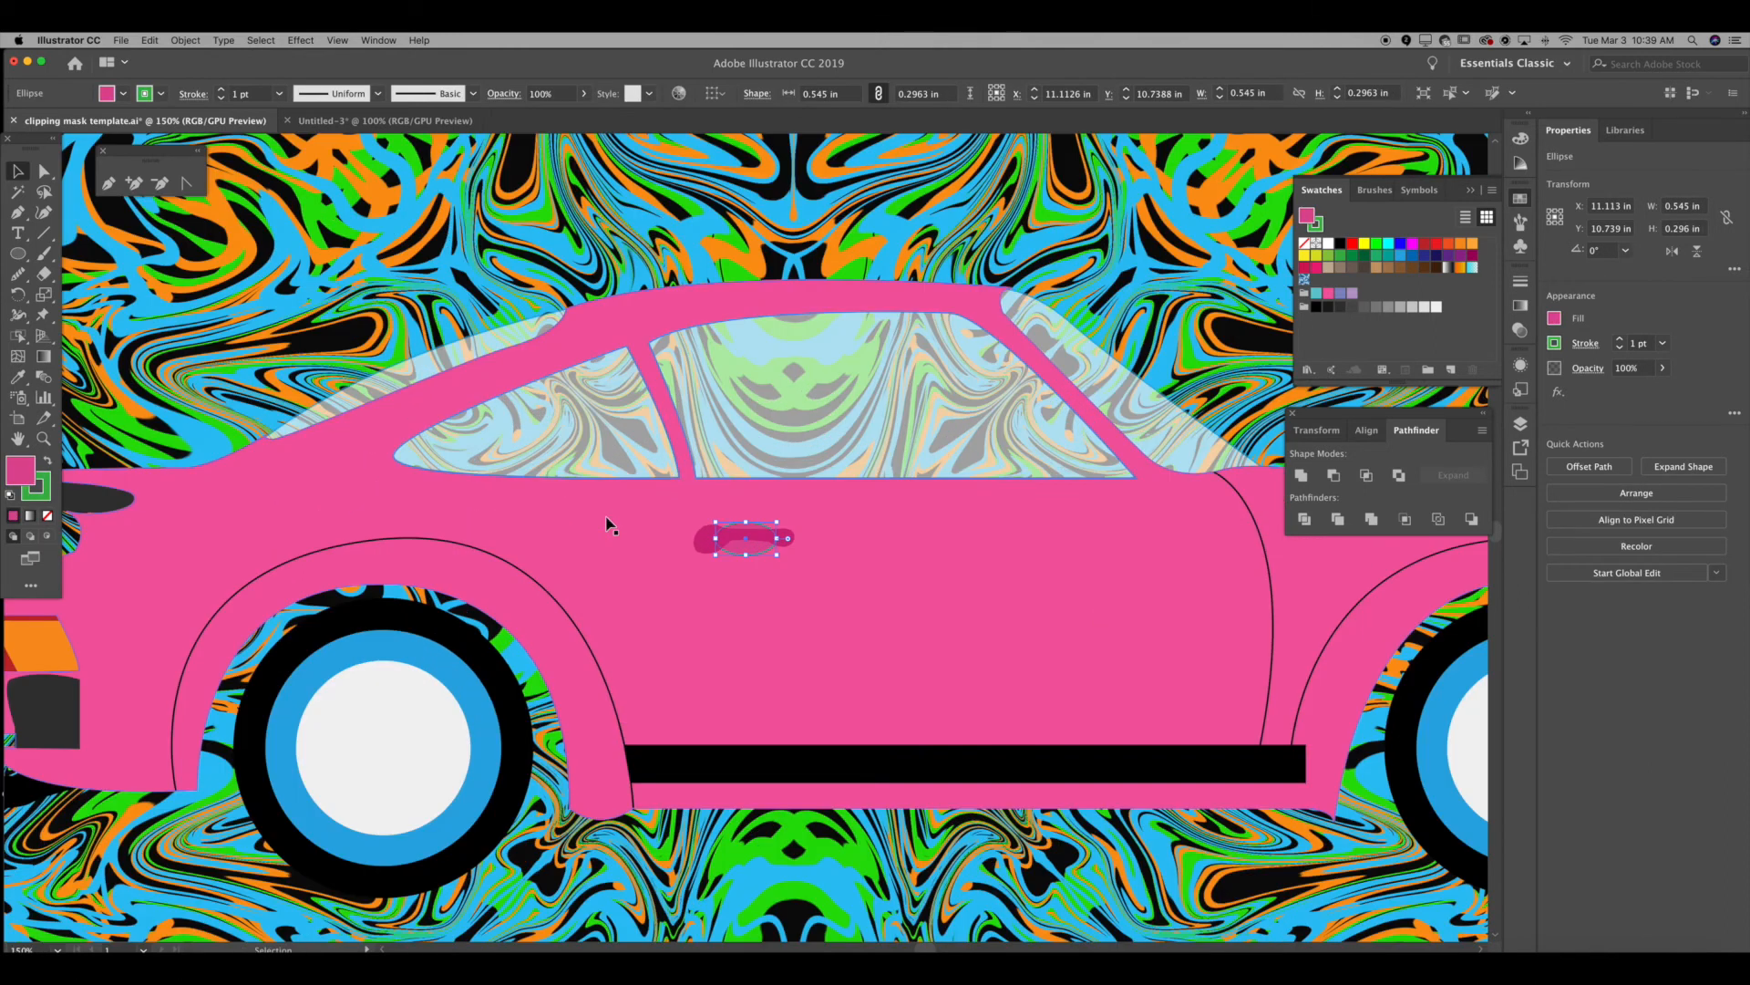
{"action": "mouse_move", "coordinate": [27, 474]}
{"action": "left_mouse_down"}
{"action": "mouse_move", "coordinate": [54, 492]}
{"action": "mouse_move", "coordinate": [38, 489]}
{"action": "left_mouse_up"}
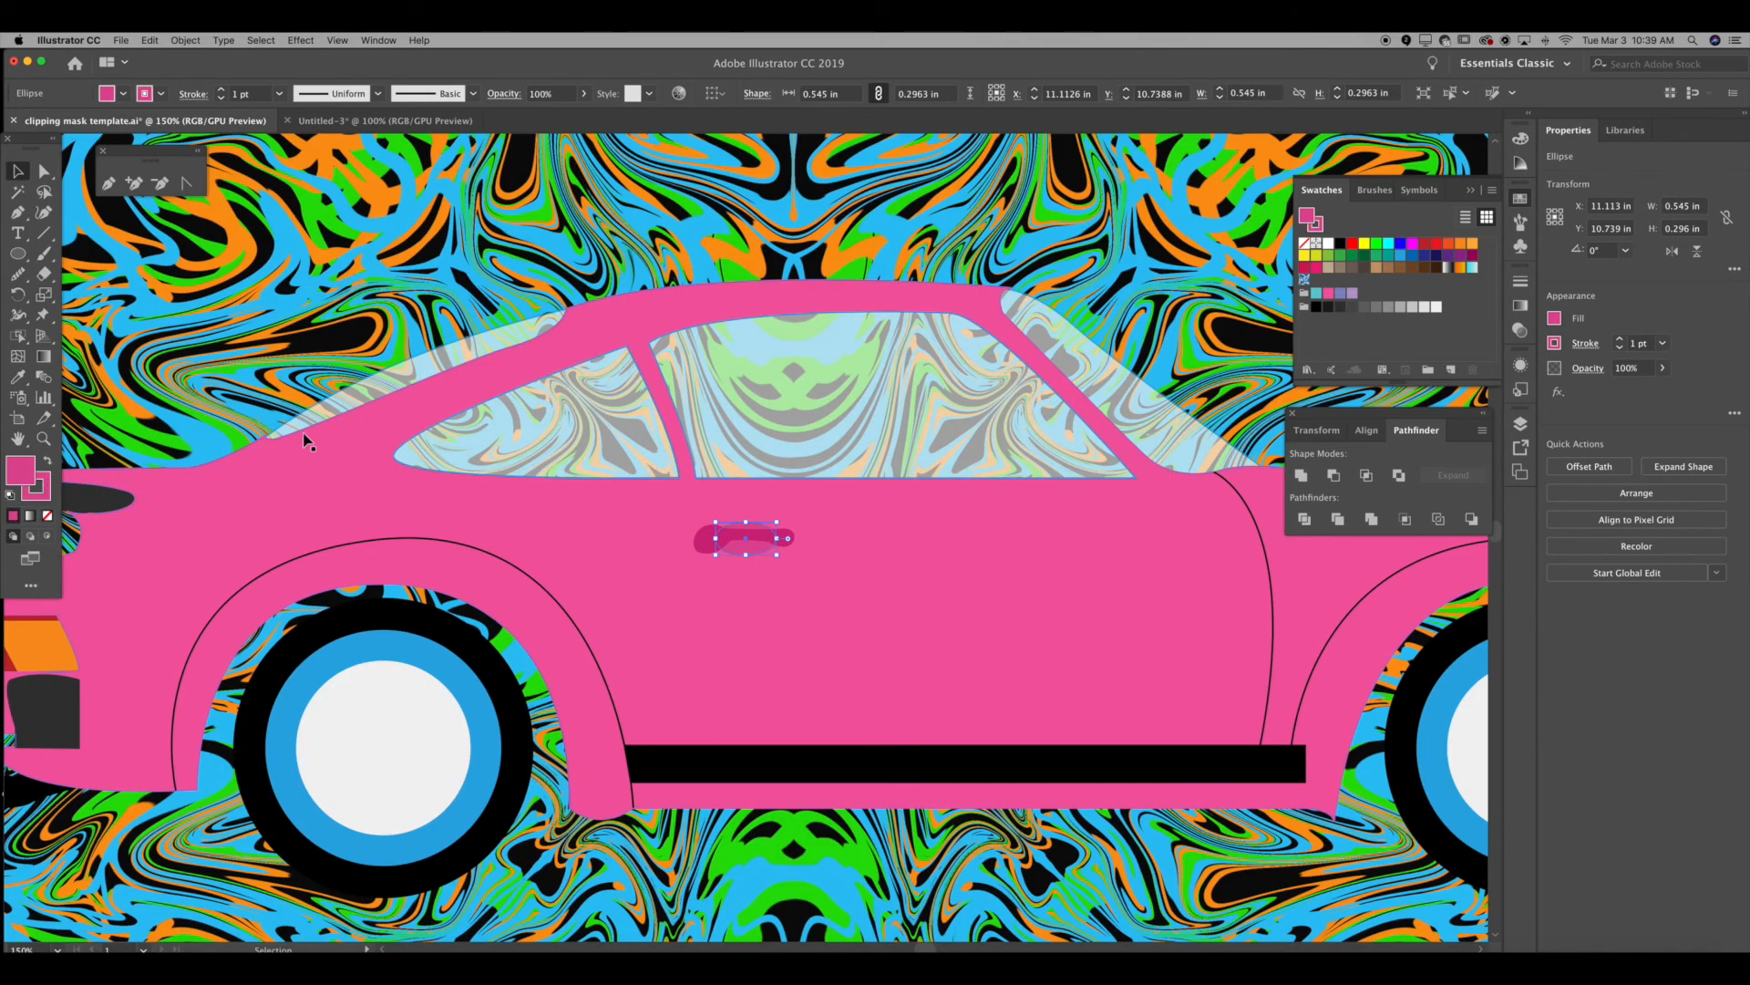
Step: Enlarge the pattern image to about 19.16 × 14.37 in so it covers the whole car
{"action": "key", "text": "super+minus"}
{"action": "key", "text": "super+minus"}
{"action": "key", "text": "super+minus"}
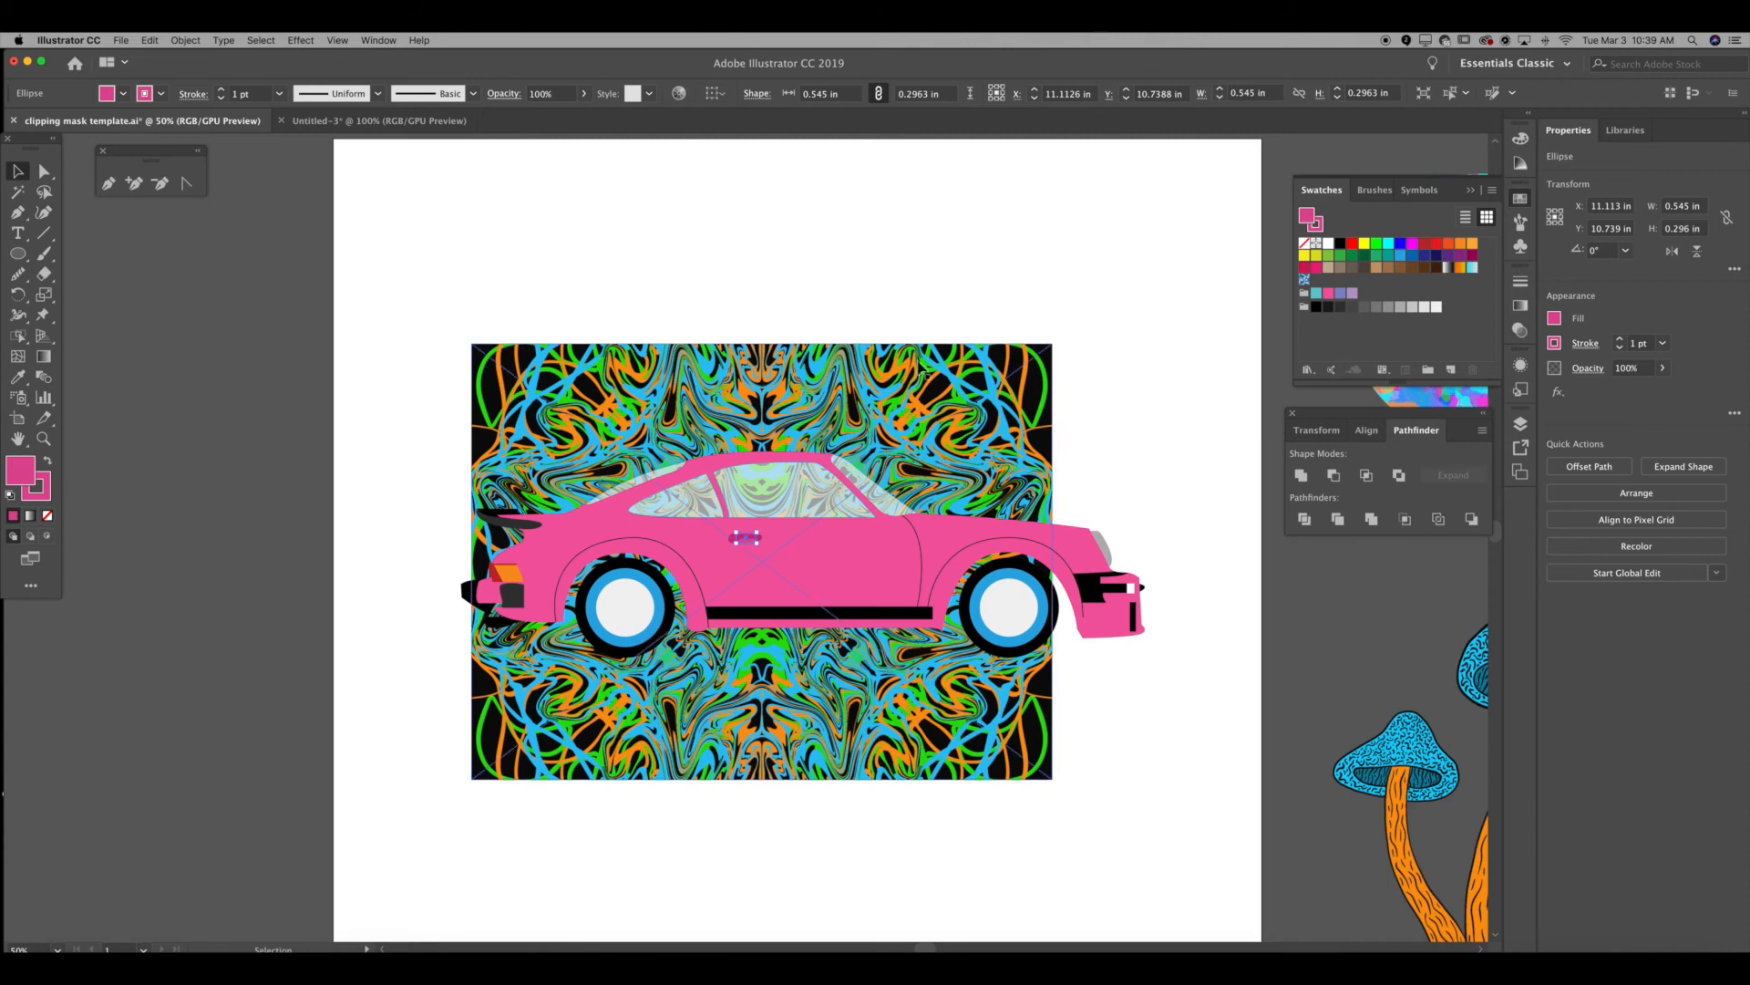
{"action": "left_click", "coordinate": [1025, 720]}
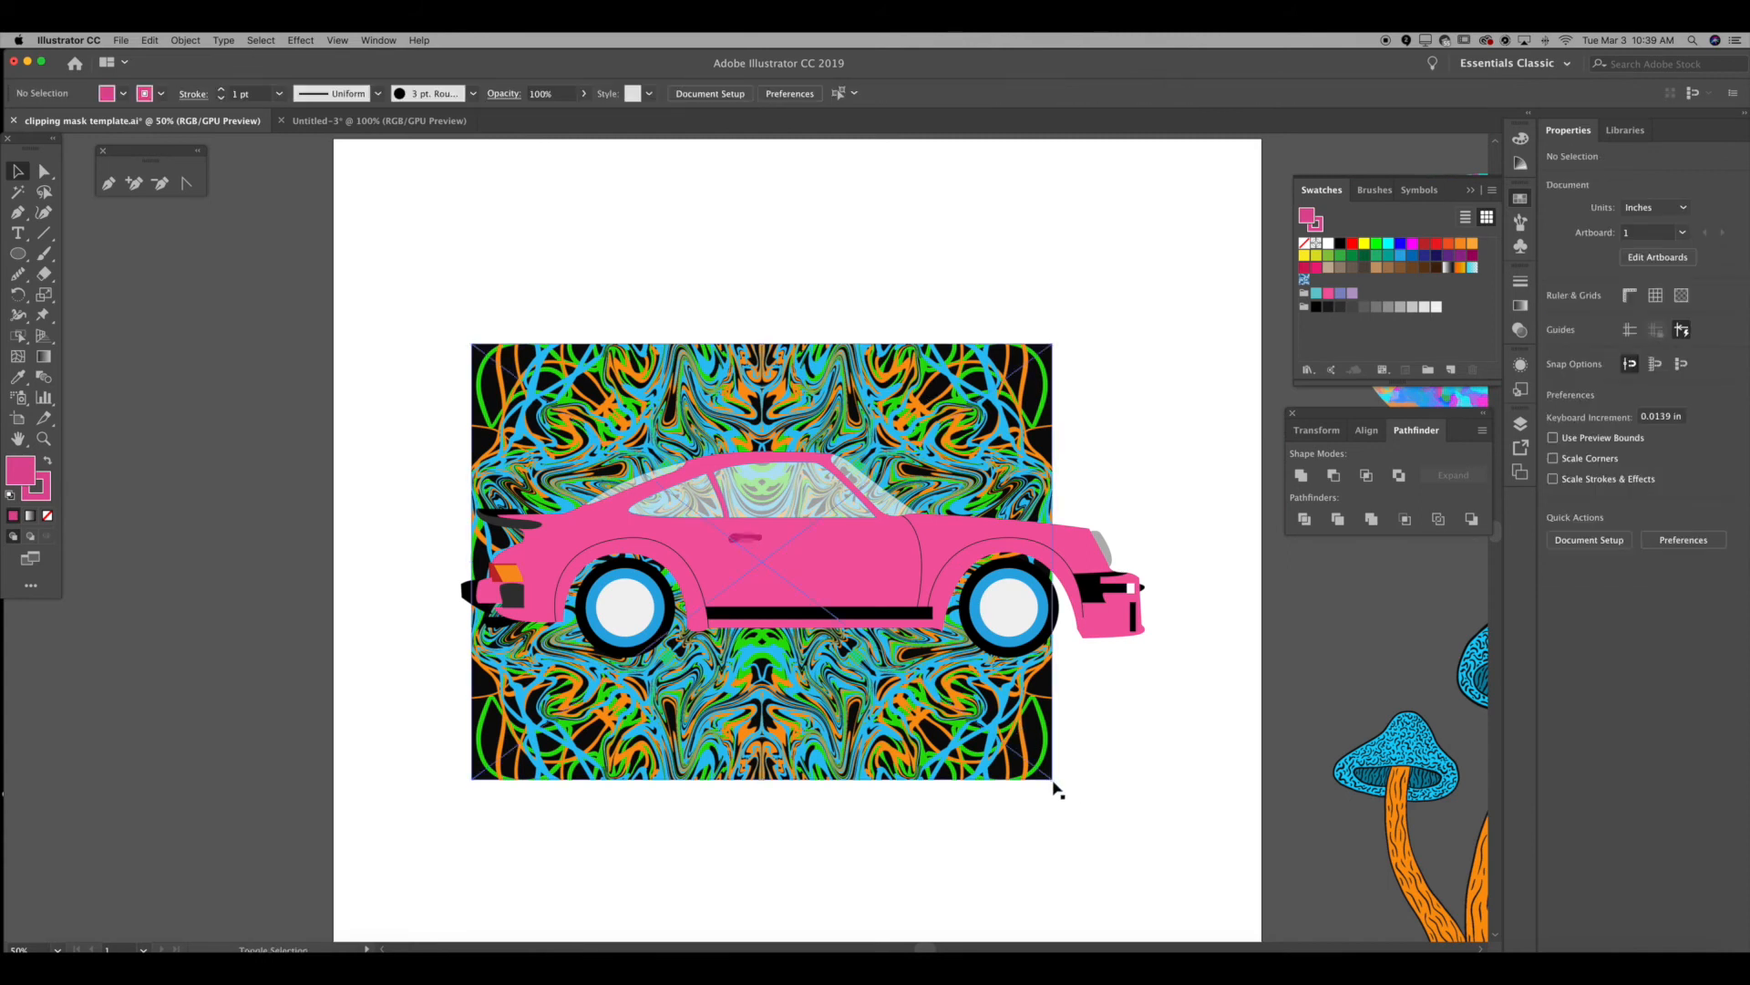
{"action": "left_click_drag", "start_coordinate": [1055, 783], "coordinate": [1040, 749]}
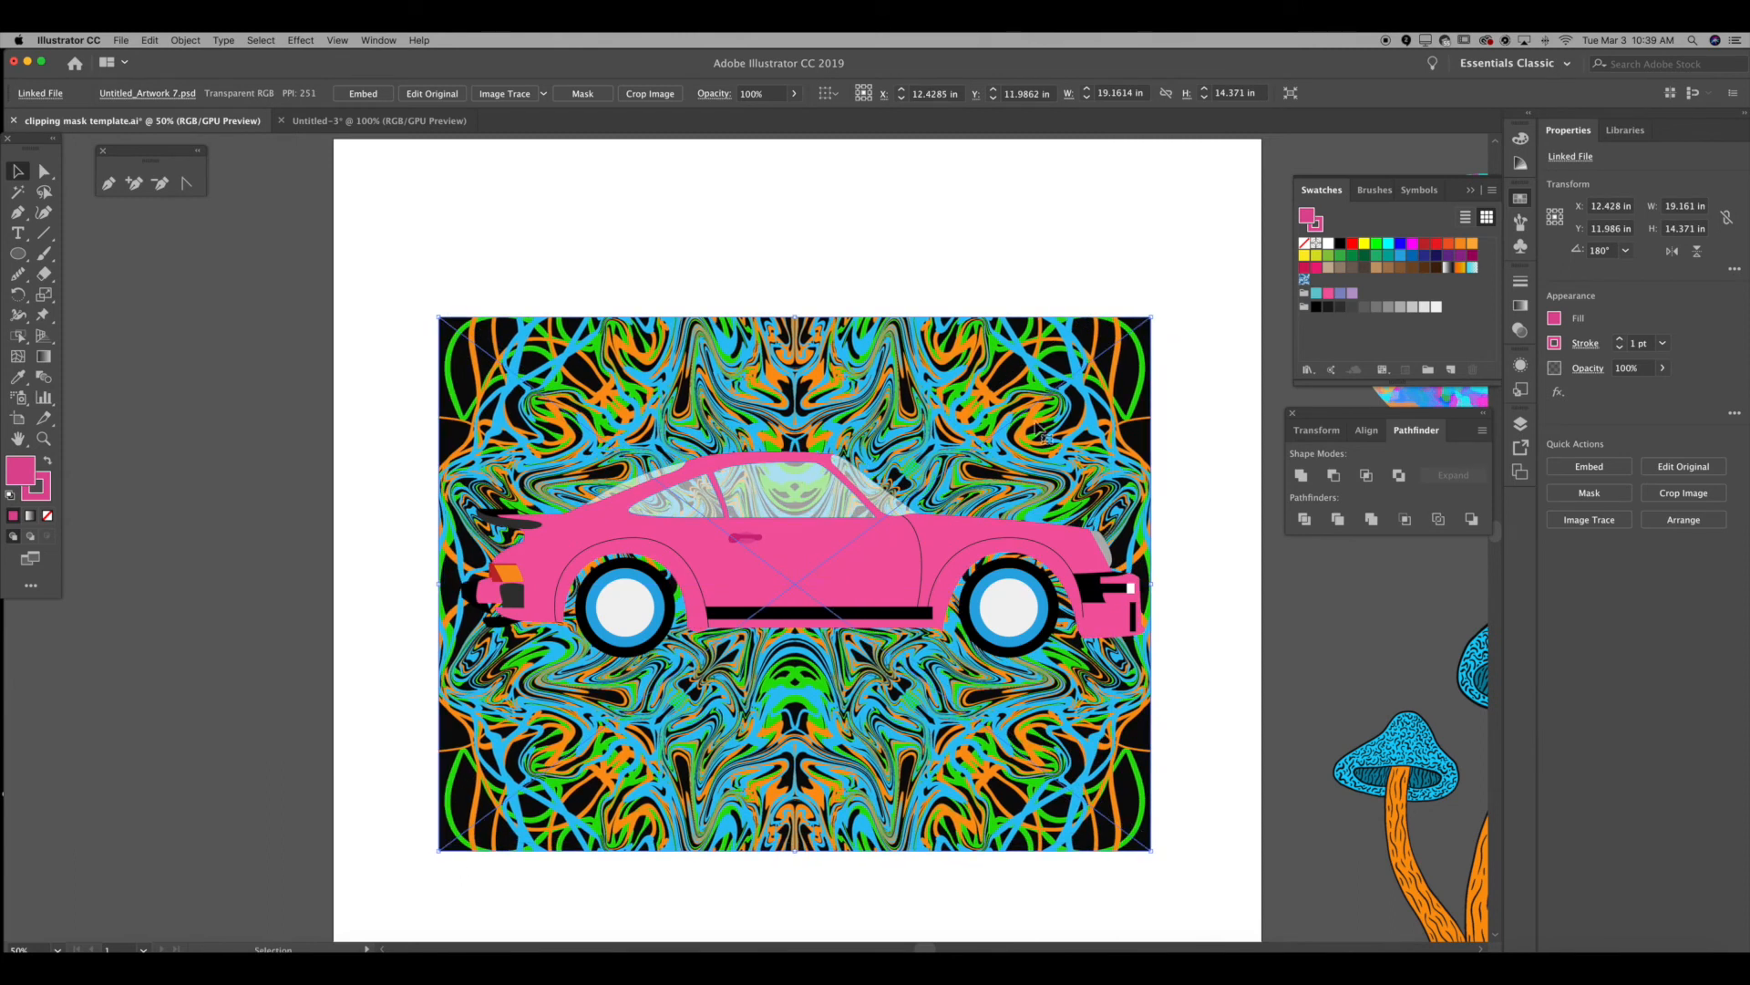
{"action": "left_click", "coordinate": [1180, 606]}
Step: Examine the masked mushroom artwork beside the artboard
{"action": "left_click_drag", "start_coordinate": [1180, 605], "coordinate": [593, 535]}
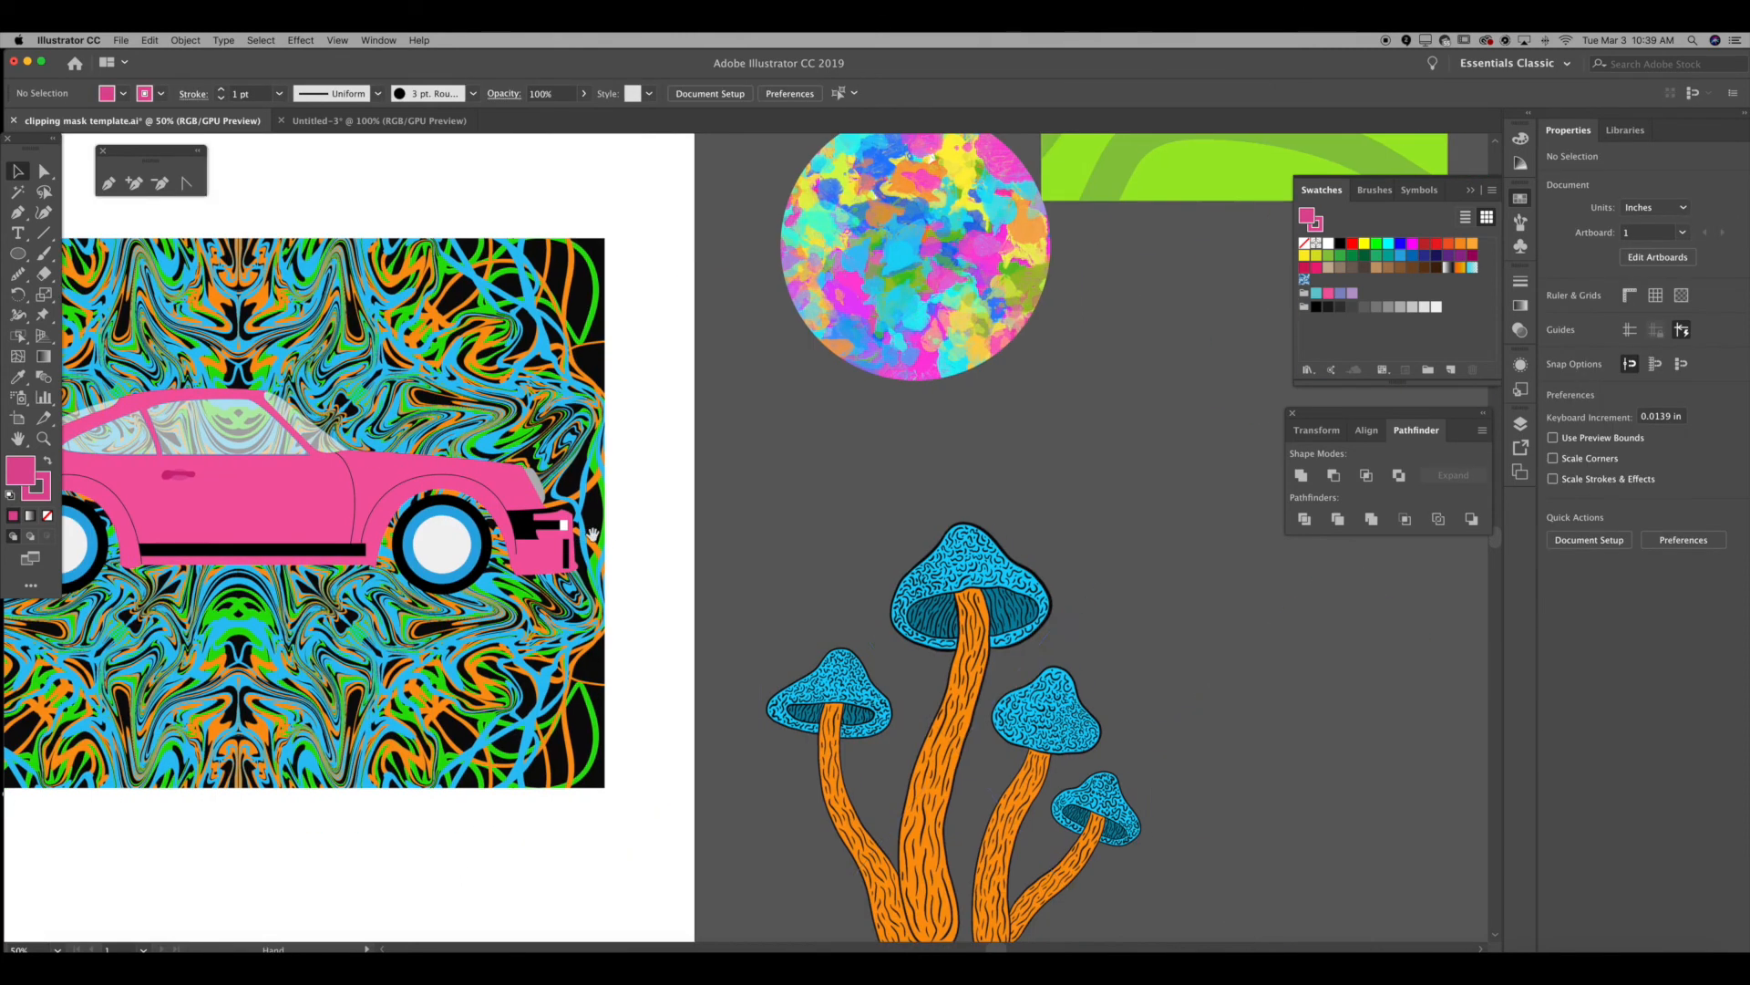
{"action": "scroll", "coordinate": [837, 693], "scroll_direction": "down", "scroll_amount": 4}
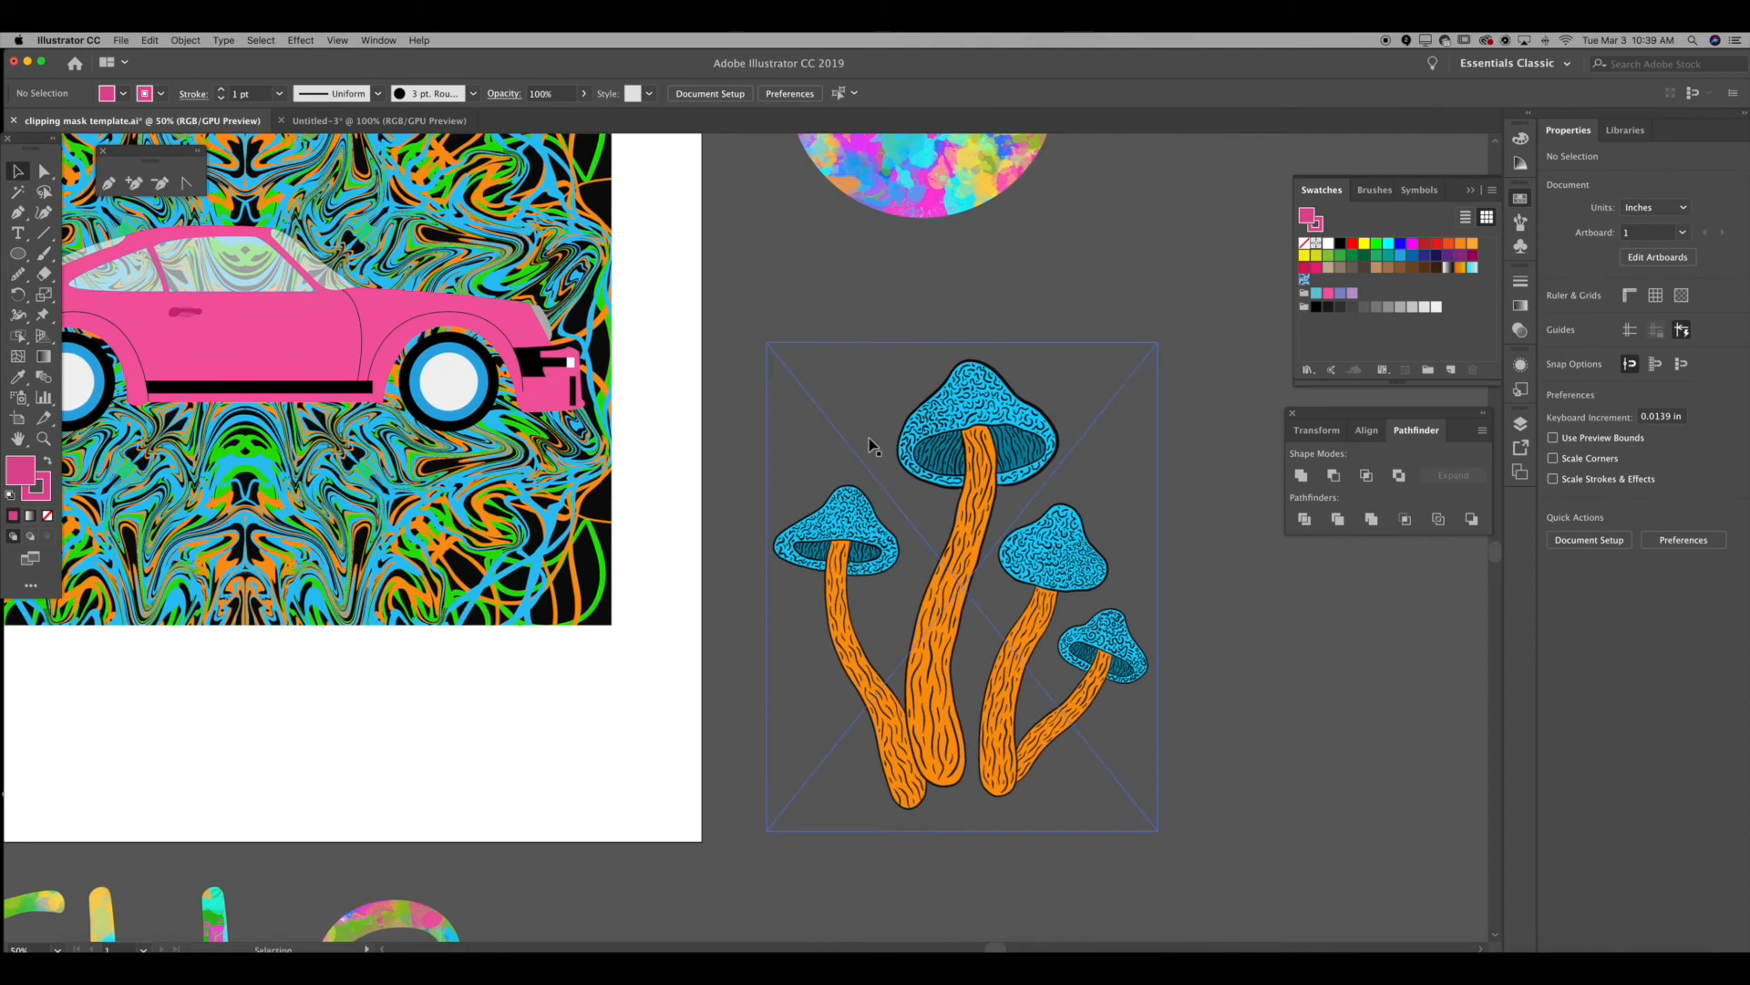
{"action": "key", "text": "super+plus"}
{"action": "key", "text": "super+plus"}
{"action": "key", "text": "super+plus"}
{"action": "left_click_drag", "start_coordinate": [871, 441], "coordinate": [769, 496]}
{"action": "key", "text": "super+minus"}
{"action": "key", "text": "super+minus"}
{"action": "key", "text": "super+minus"}
{"action": "key", "text": "super+minus"}
Step: Enlarge the pattern image to about 19.72 × 14.79 in and fine-tune its position behind the car
{"action": "left_click", "coordinate": [747, 424]}
{"action": "key", "text": "super+plus"}
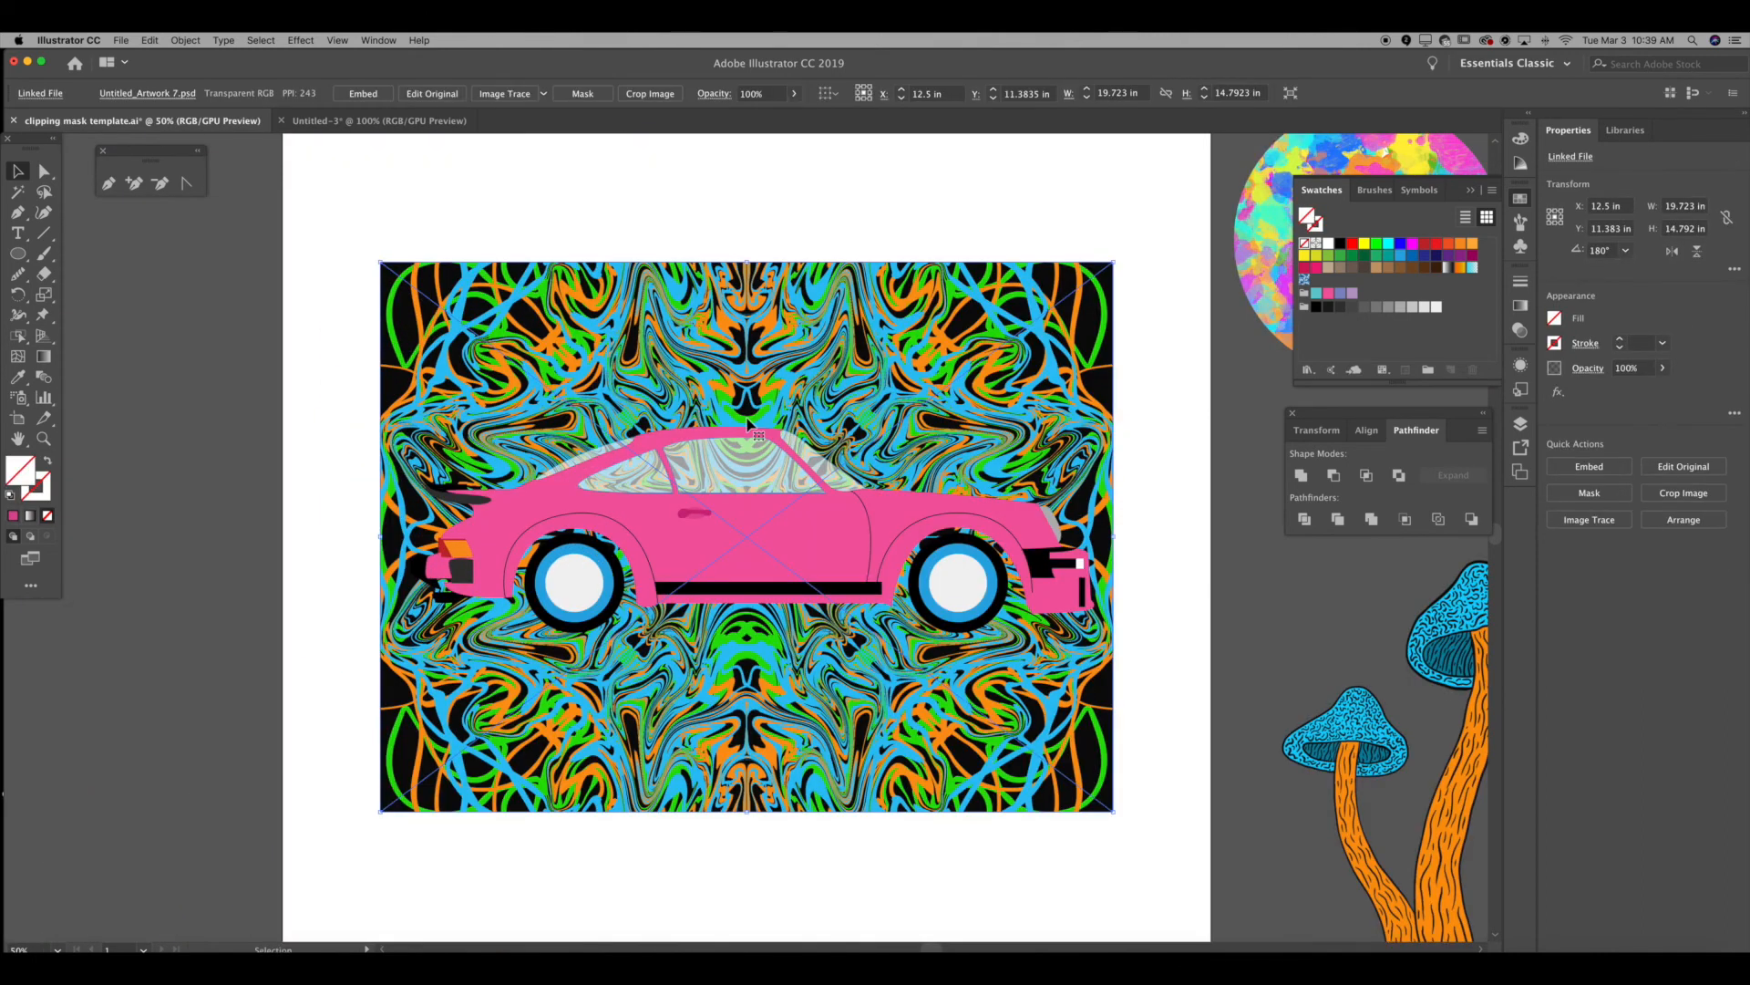
{"action": "left_click", "coordinate": [798, 208]}
{"action": "left_click_drag", "start_coordinate": [817, 363], "coordinate": [812, 350]}
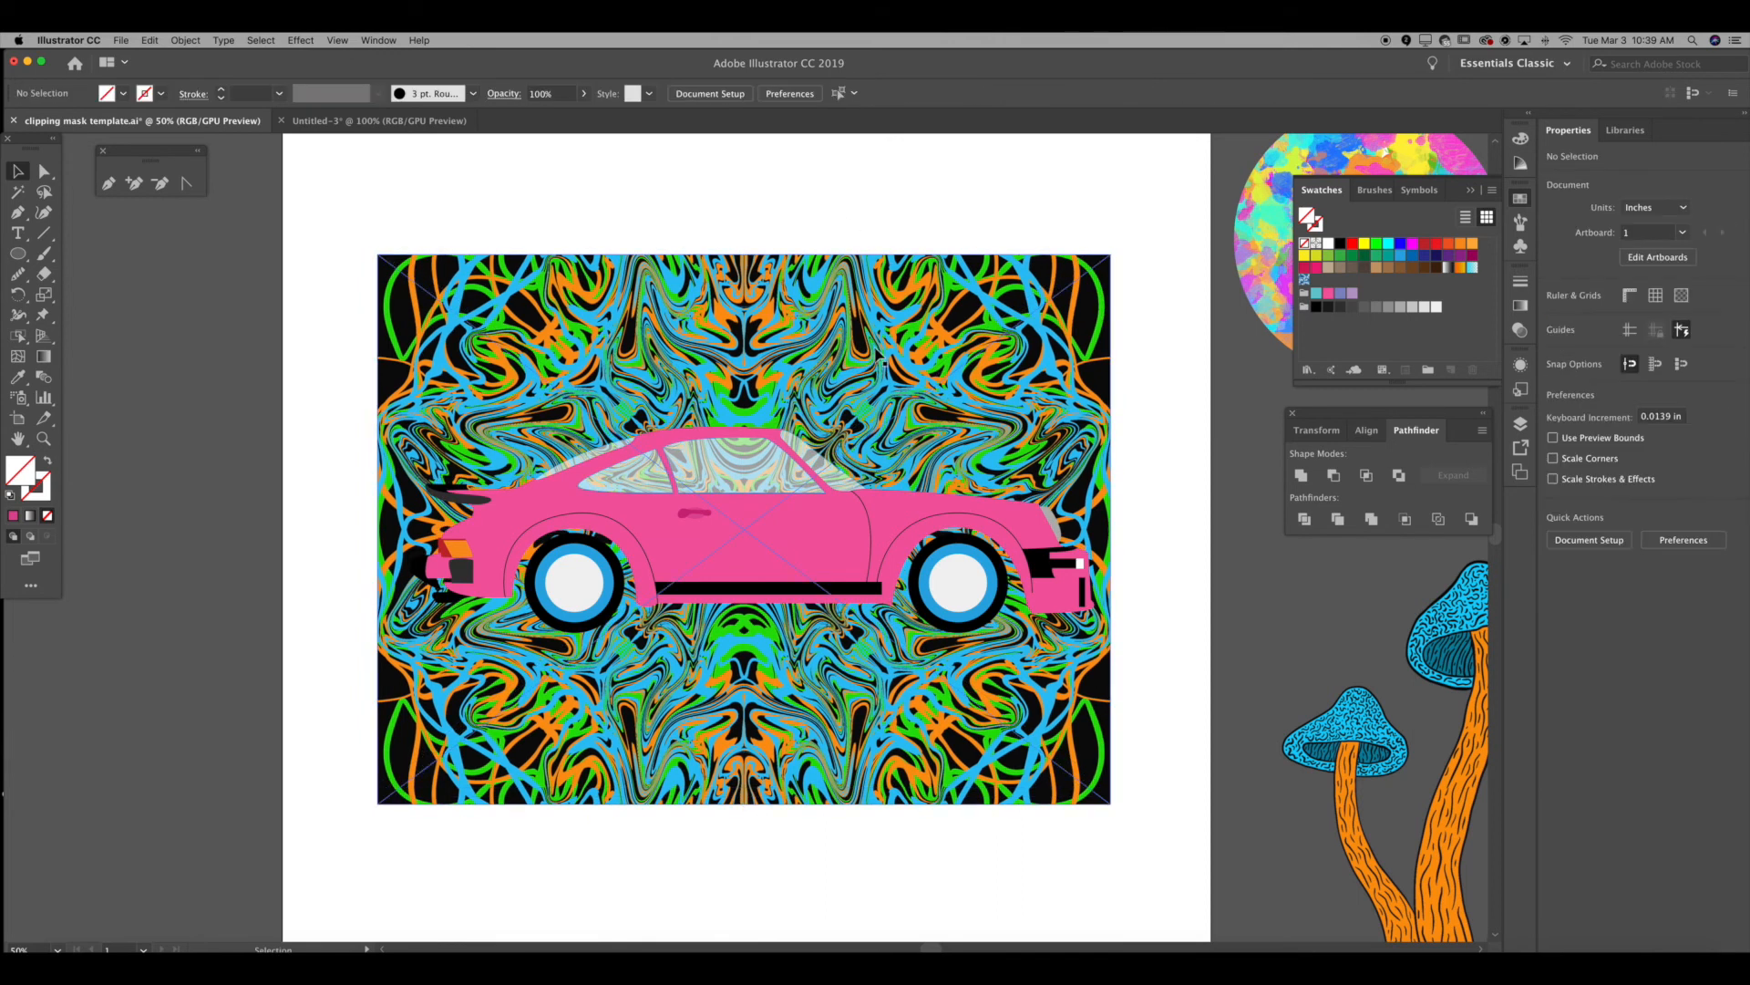
{"action": "left_click", "coordinate": [820, 492]}
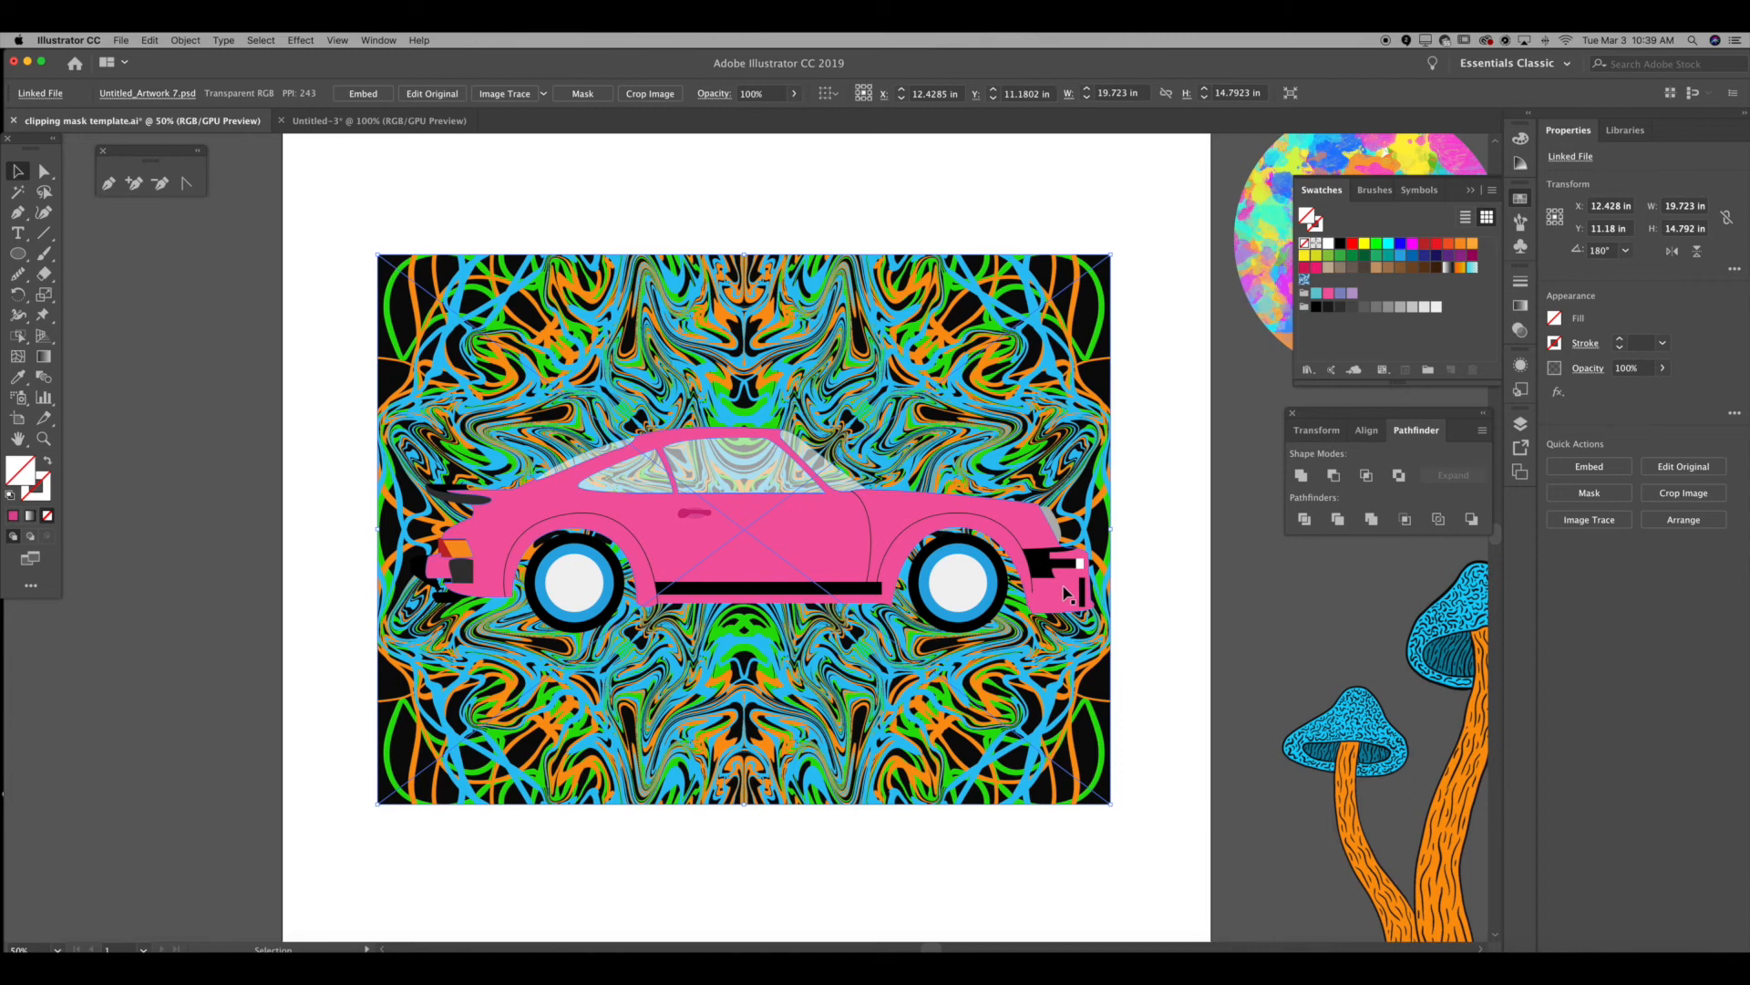
Step: Try making a clipping mask from all the car parts and the pattern together, and undo it
{"action": "left_click", "coordinate": [301, 274]}
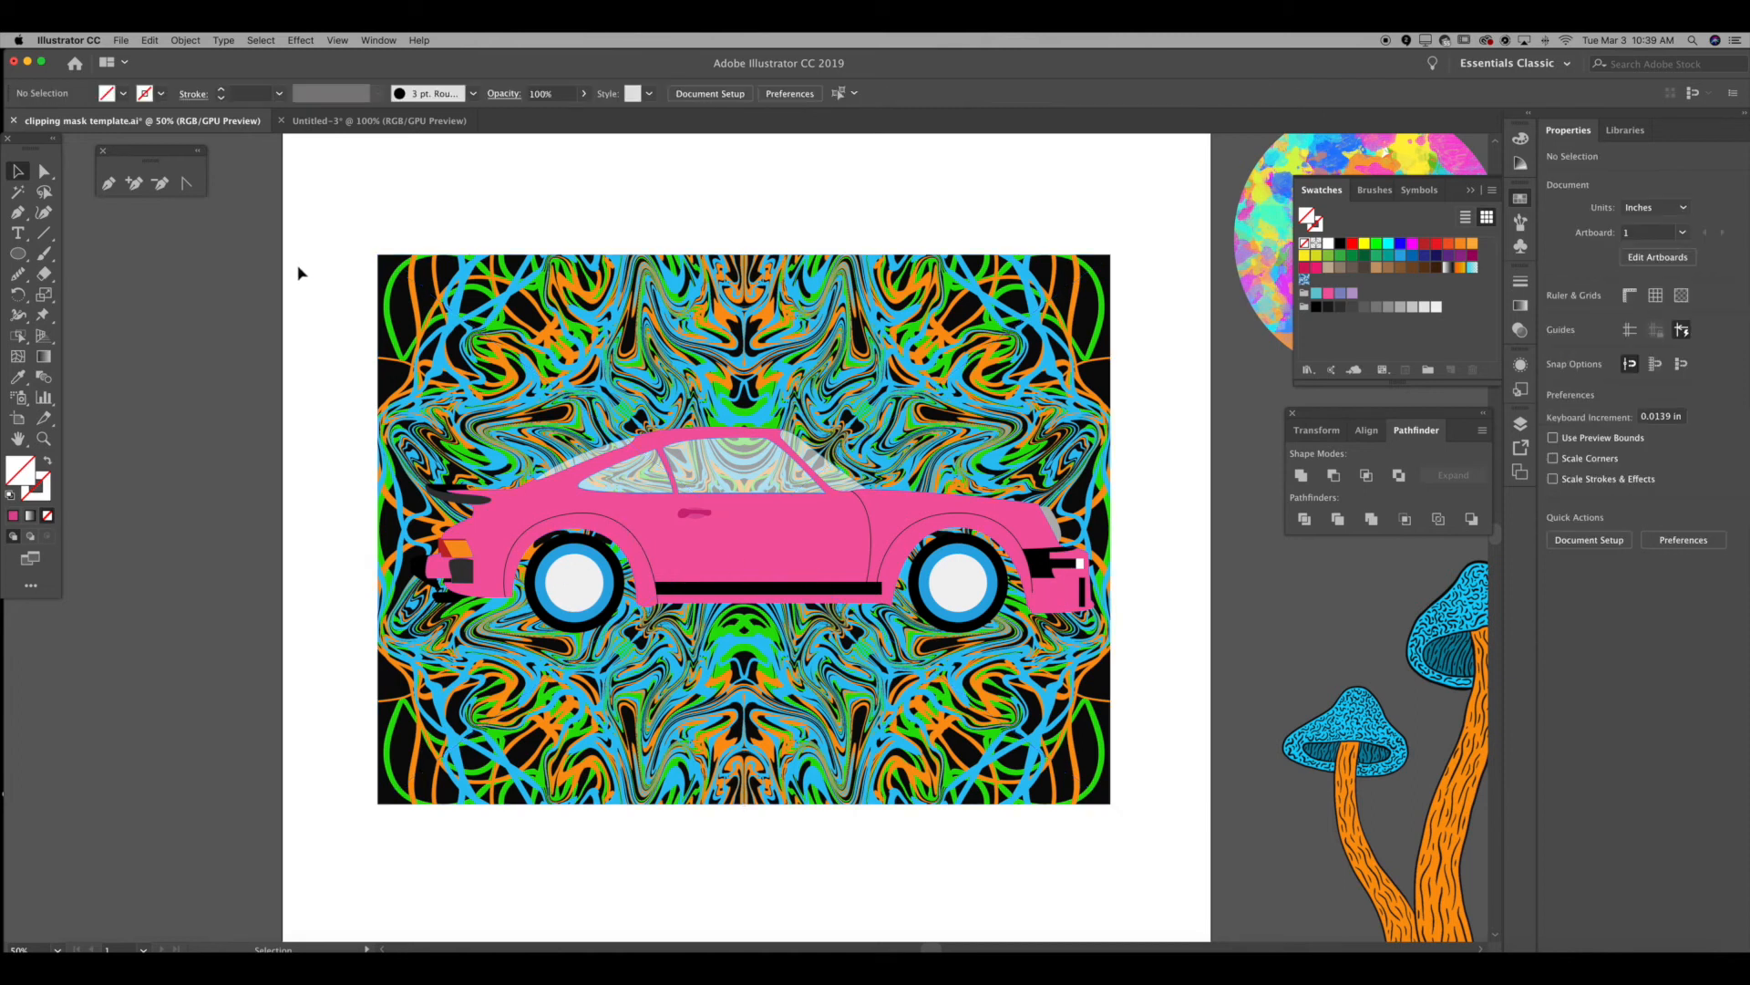
{"action": "right_click", "coordinate": [1163, 530]}
{"action": "left_click", "coordinate": [1185, 632]}
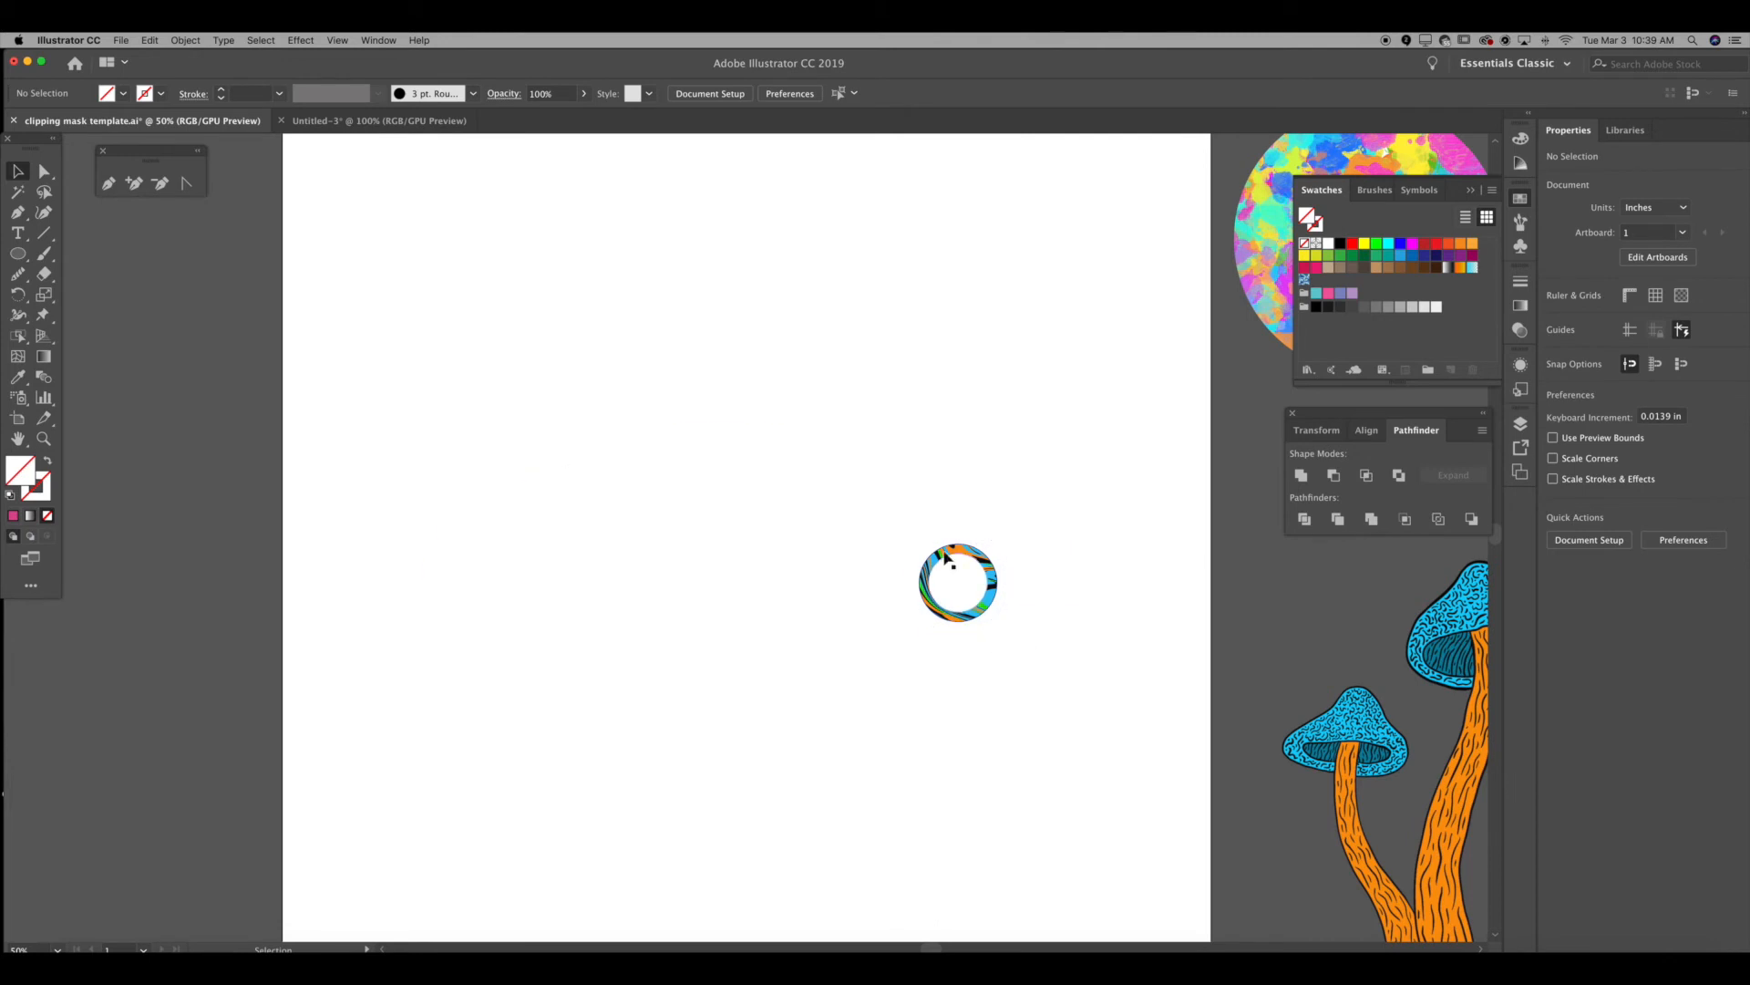
{"action": "key", "text": "super+z"}
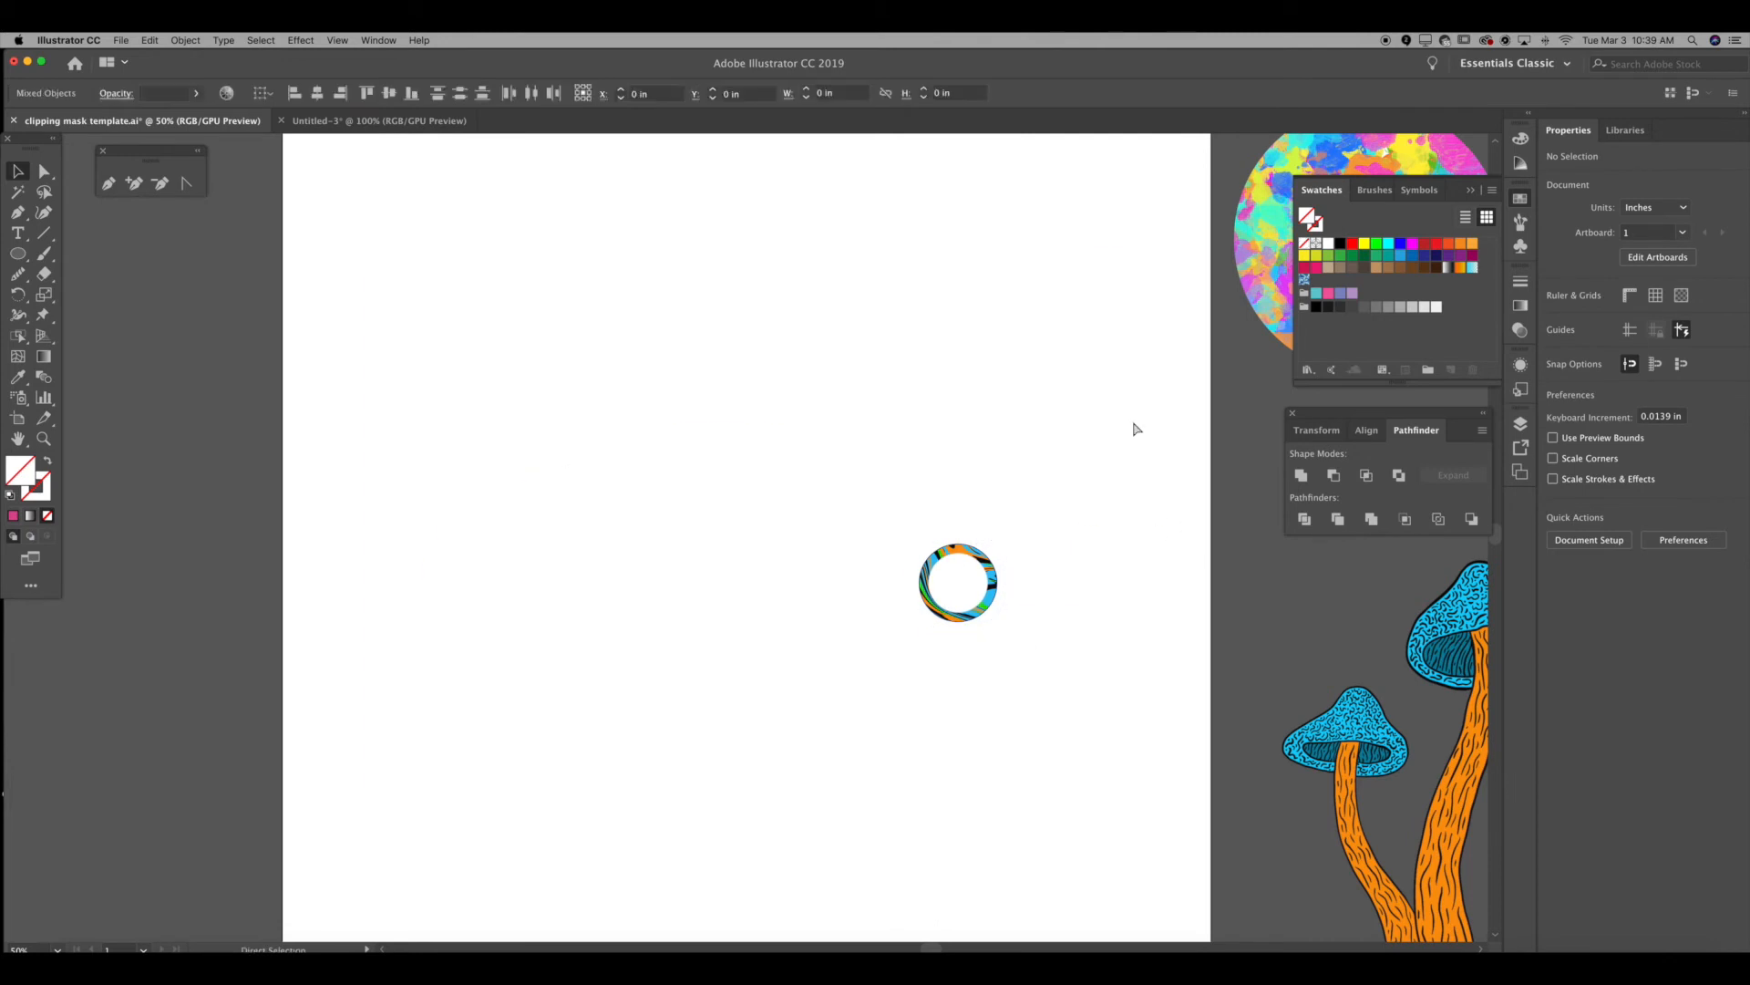
{"action": "left_click", "coordinate": [1162, 415]}
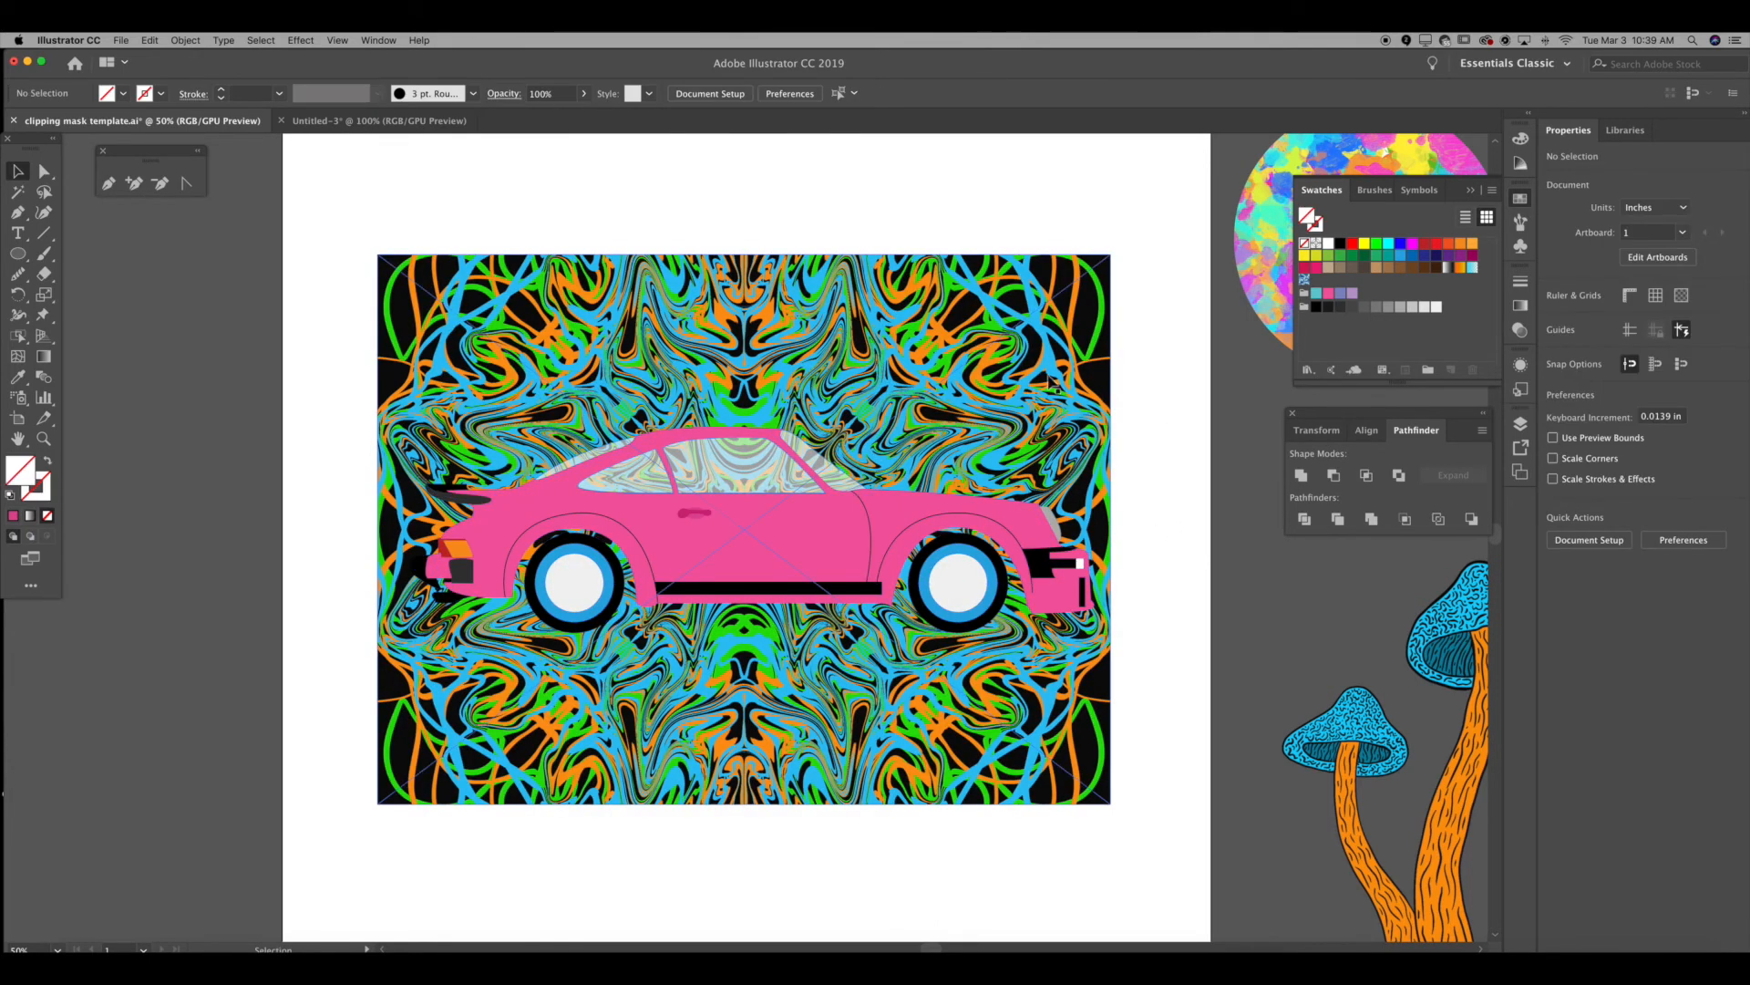
Step: Make a clipping mask from only the pink car body shape and the pattern image behind it
{"action": "left_click", "coordinate": [1040, 382]}
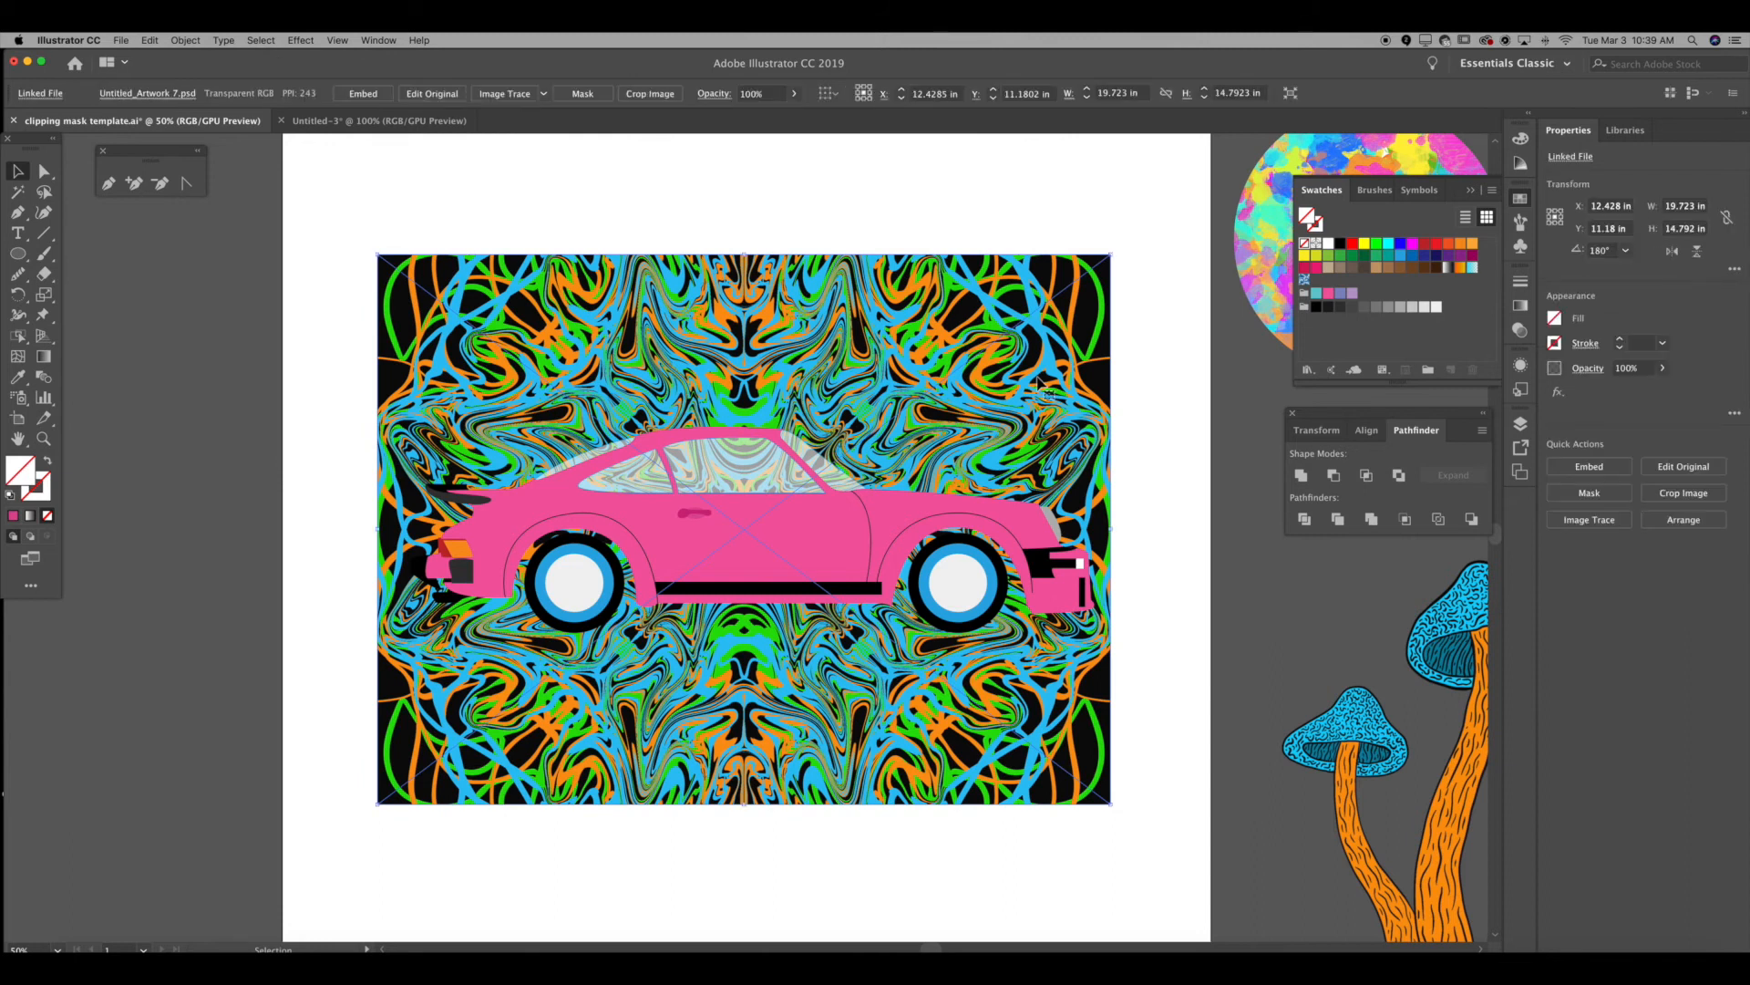
{"action": "left_click", "coordinate": [776, 562], "text": "shift"}
{"action": "left_click_drag", "start_coordinate": [1111, 535], "coordinate": [992, 436]}
{"action": "key", "text": "super+z"}
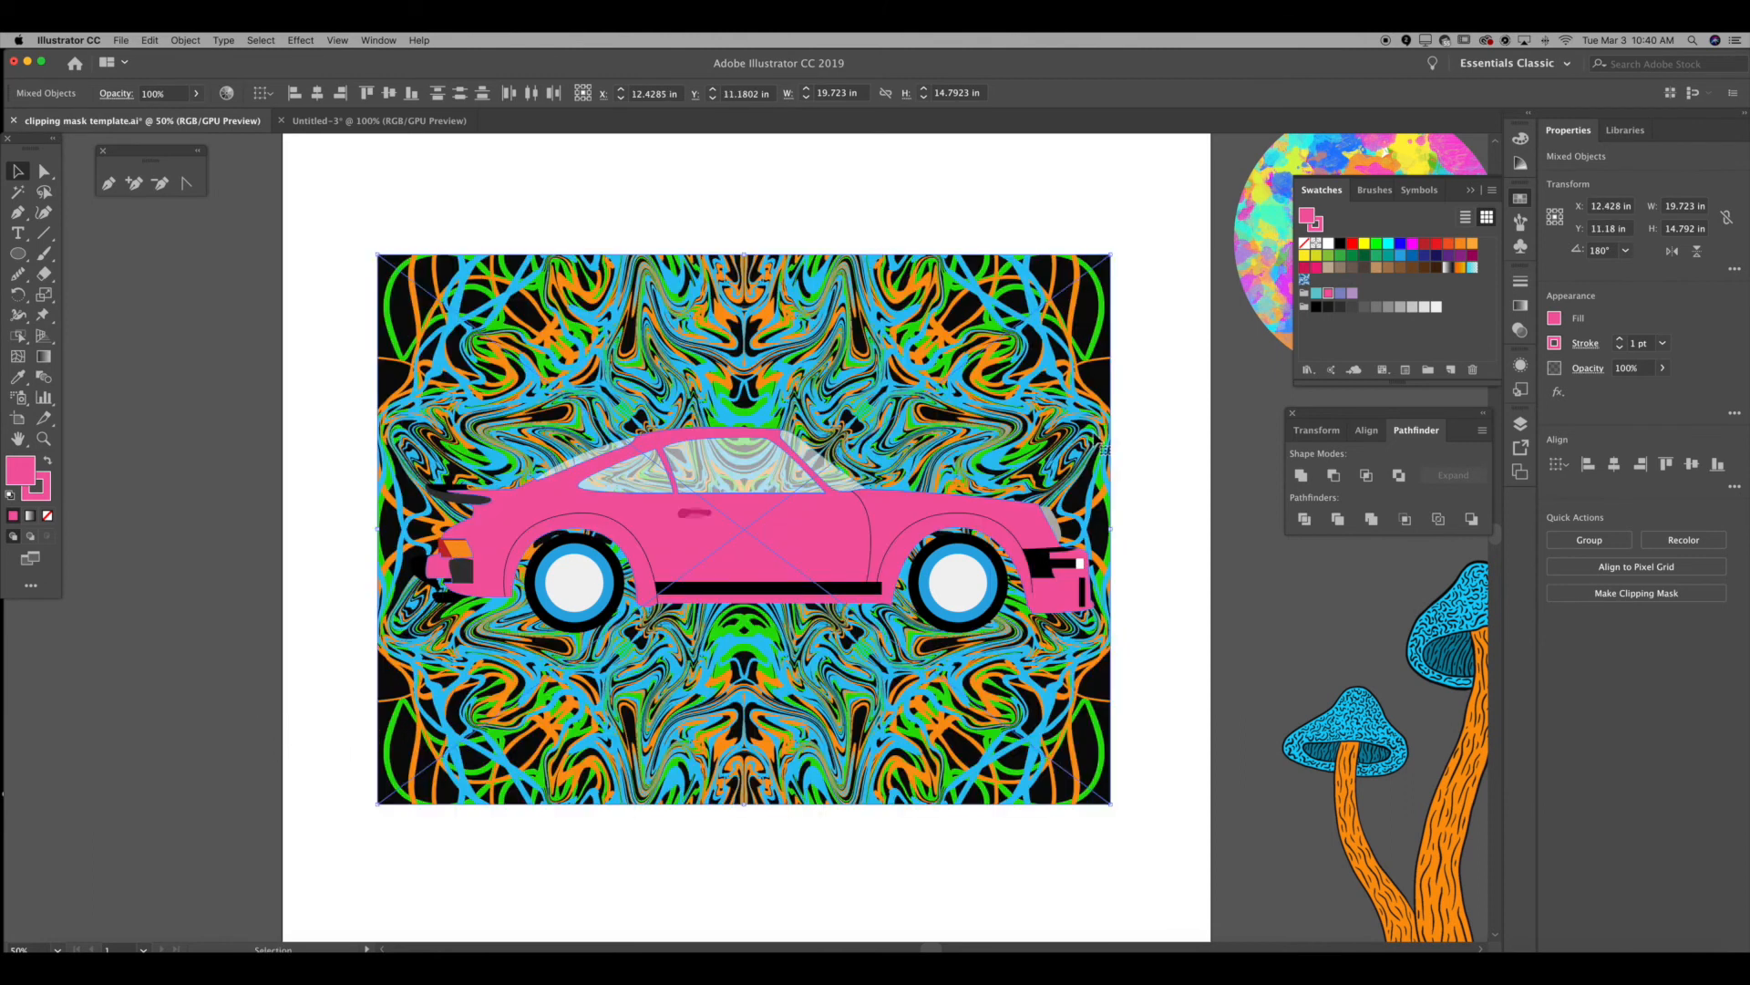
{"action": "right_click", "coordinate": [1135, 361]}
{"action": "left_click", "coordinate": [1185, 461]}
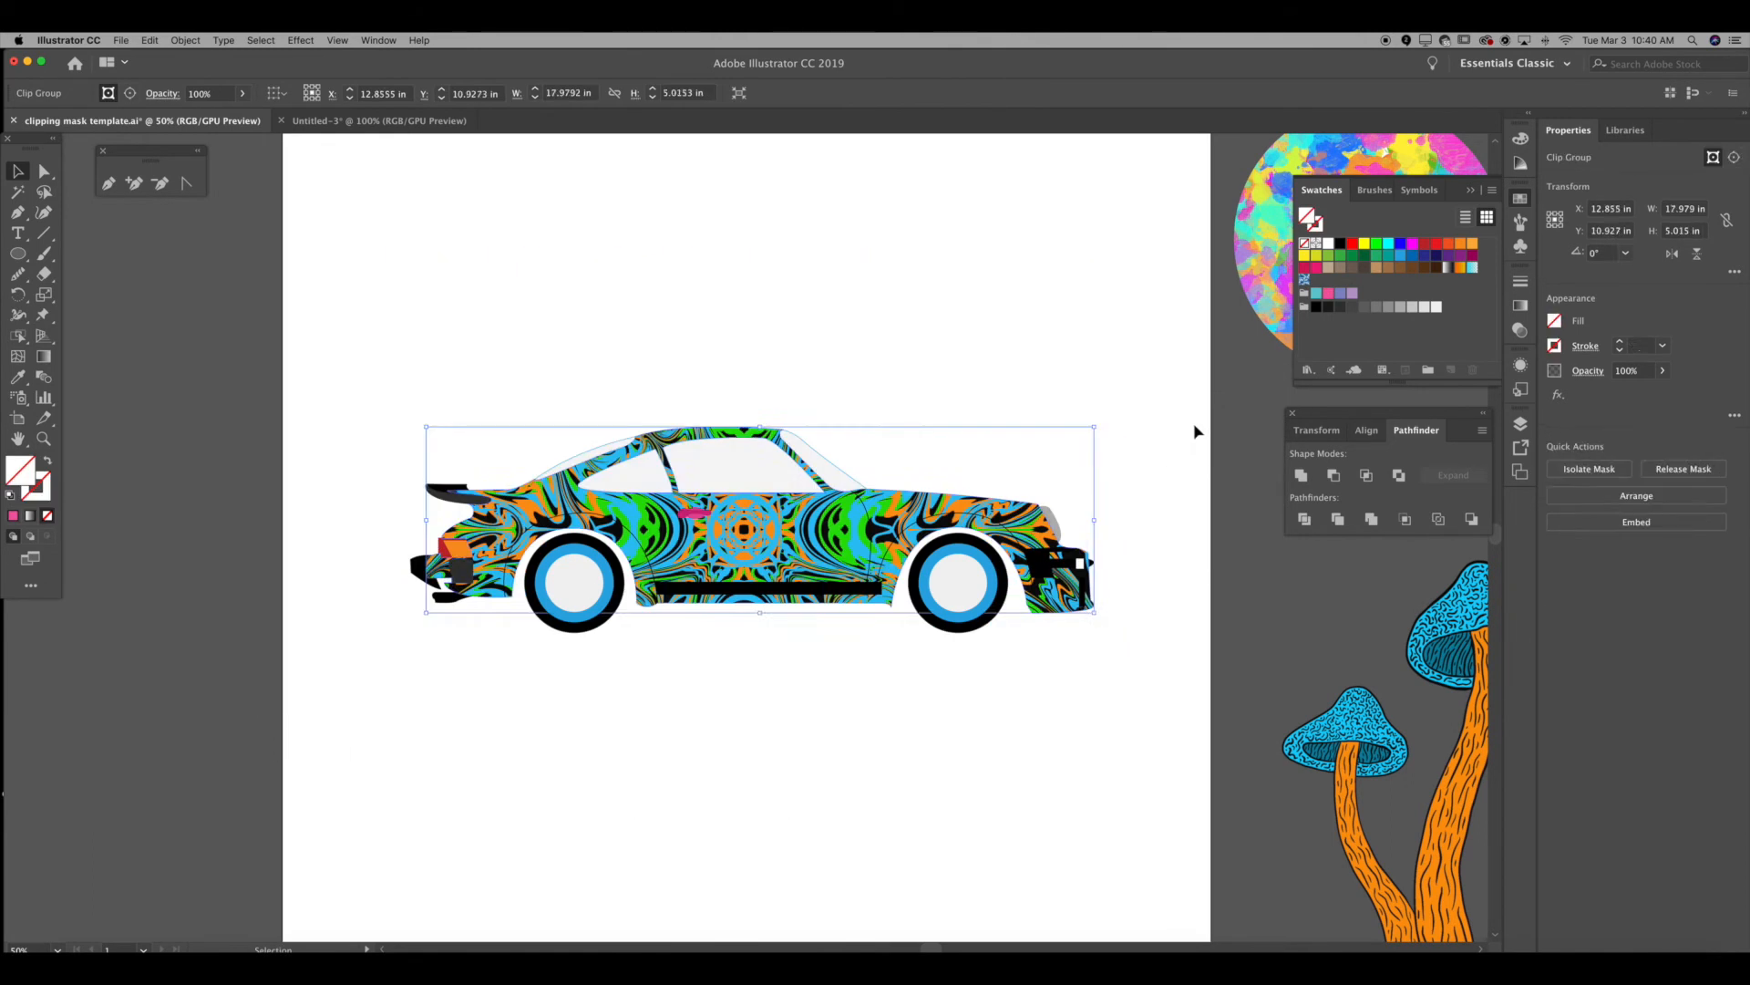
{"action": "left_click", "coordinate": [1196, 431]}
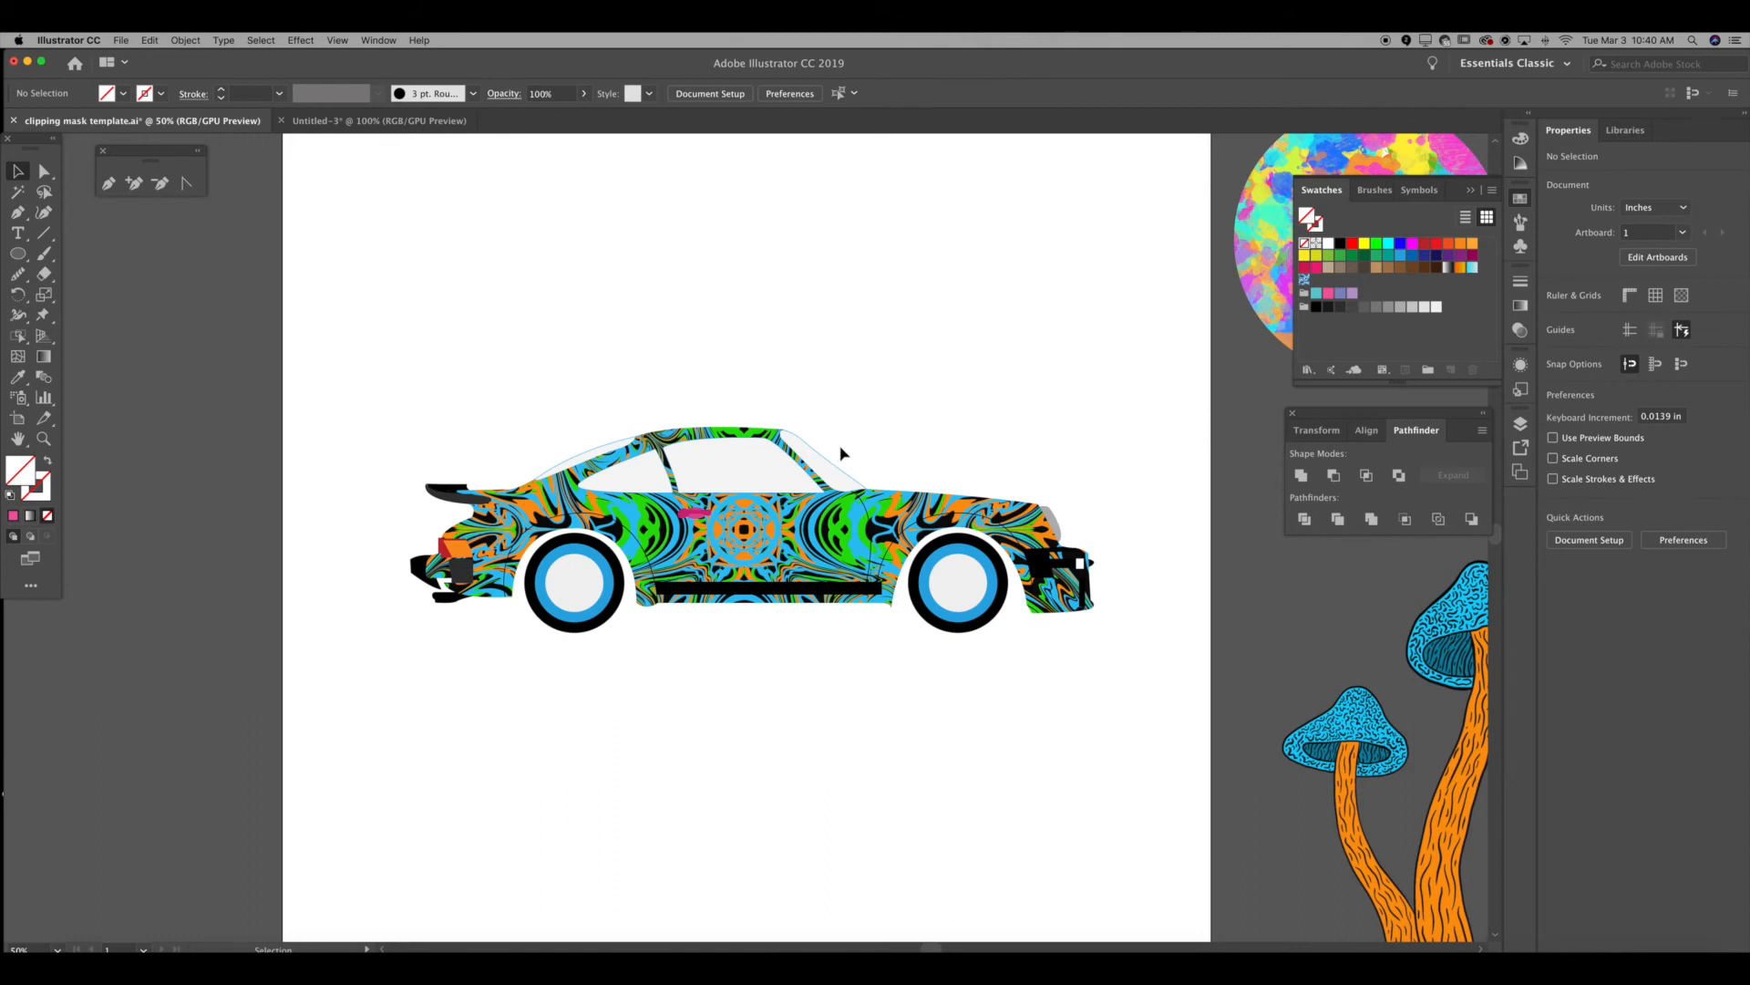
Step: Set the blue outlines of the car's front and rear glass to the same off-white as their fill
{"action": "left_click", "coordinate": [824, 462]}
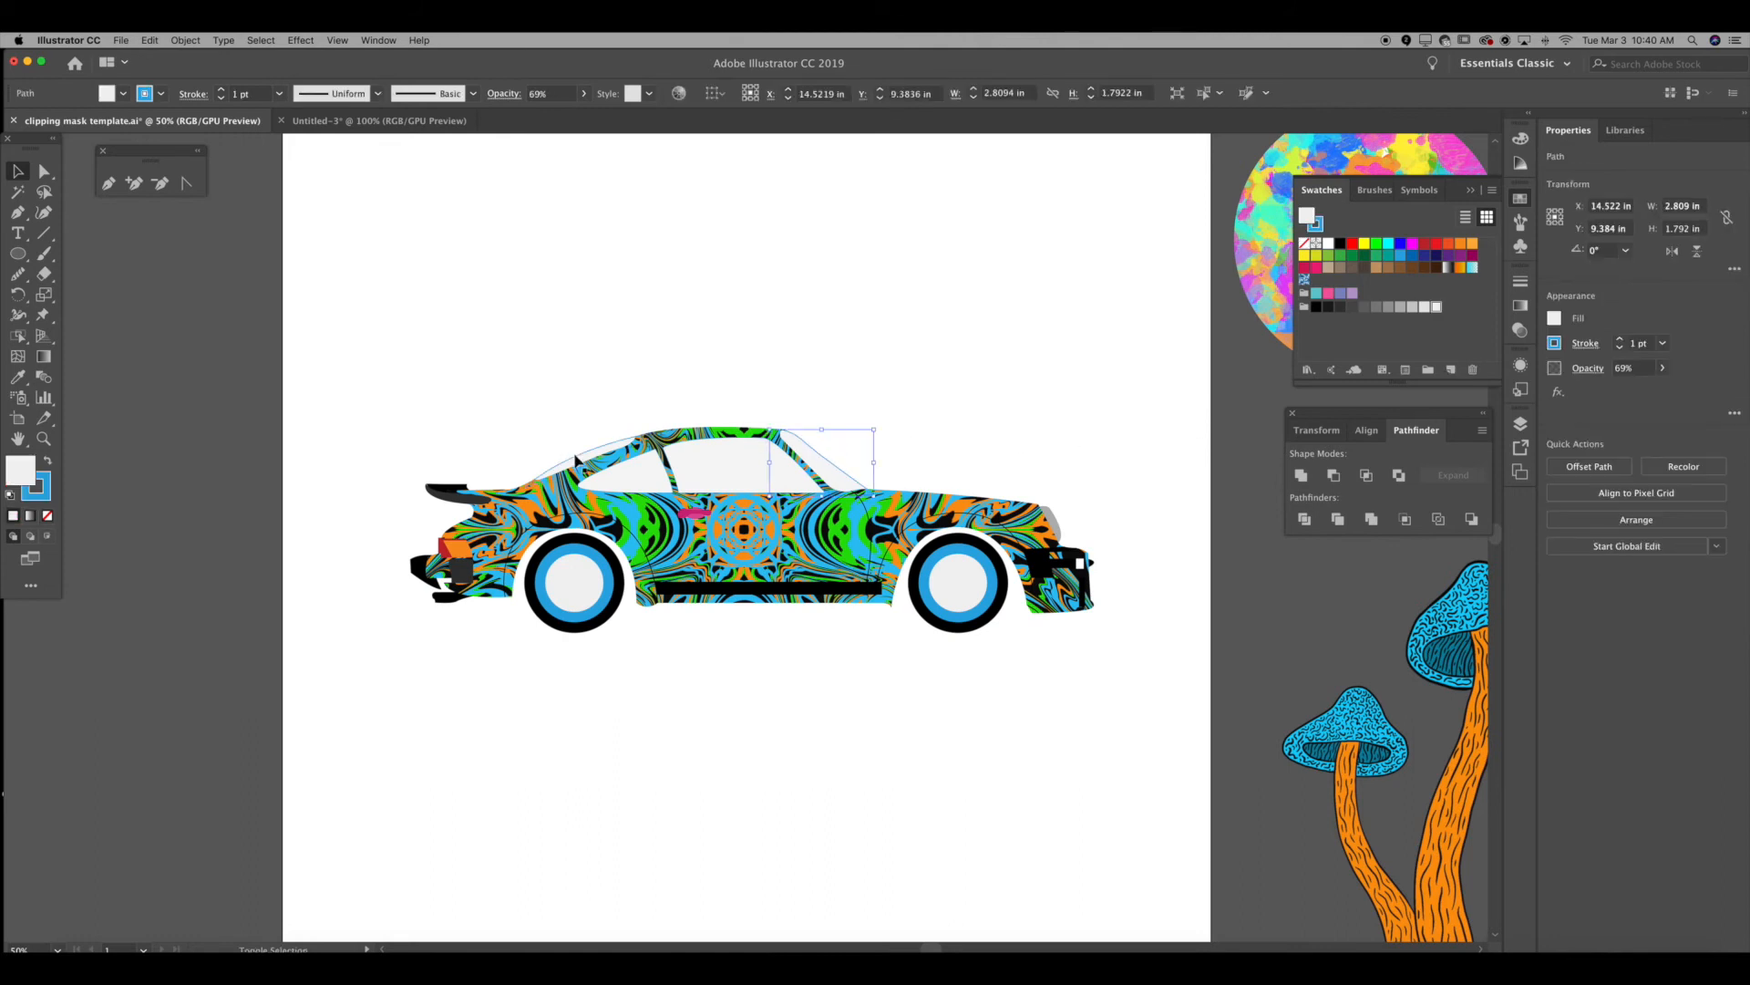
{"action": "left_click", "coordinate": [20, 468]}
{"action": "left_click", "coordinate": [522, 387]}
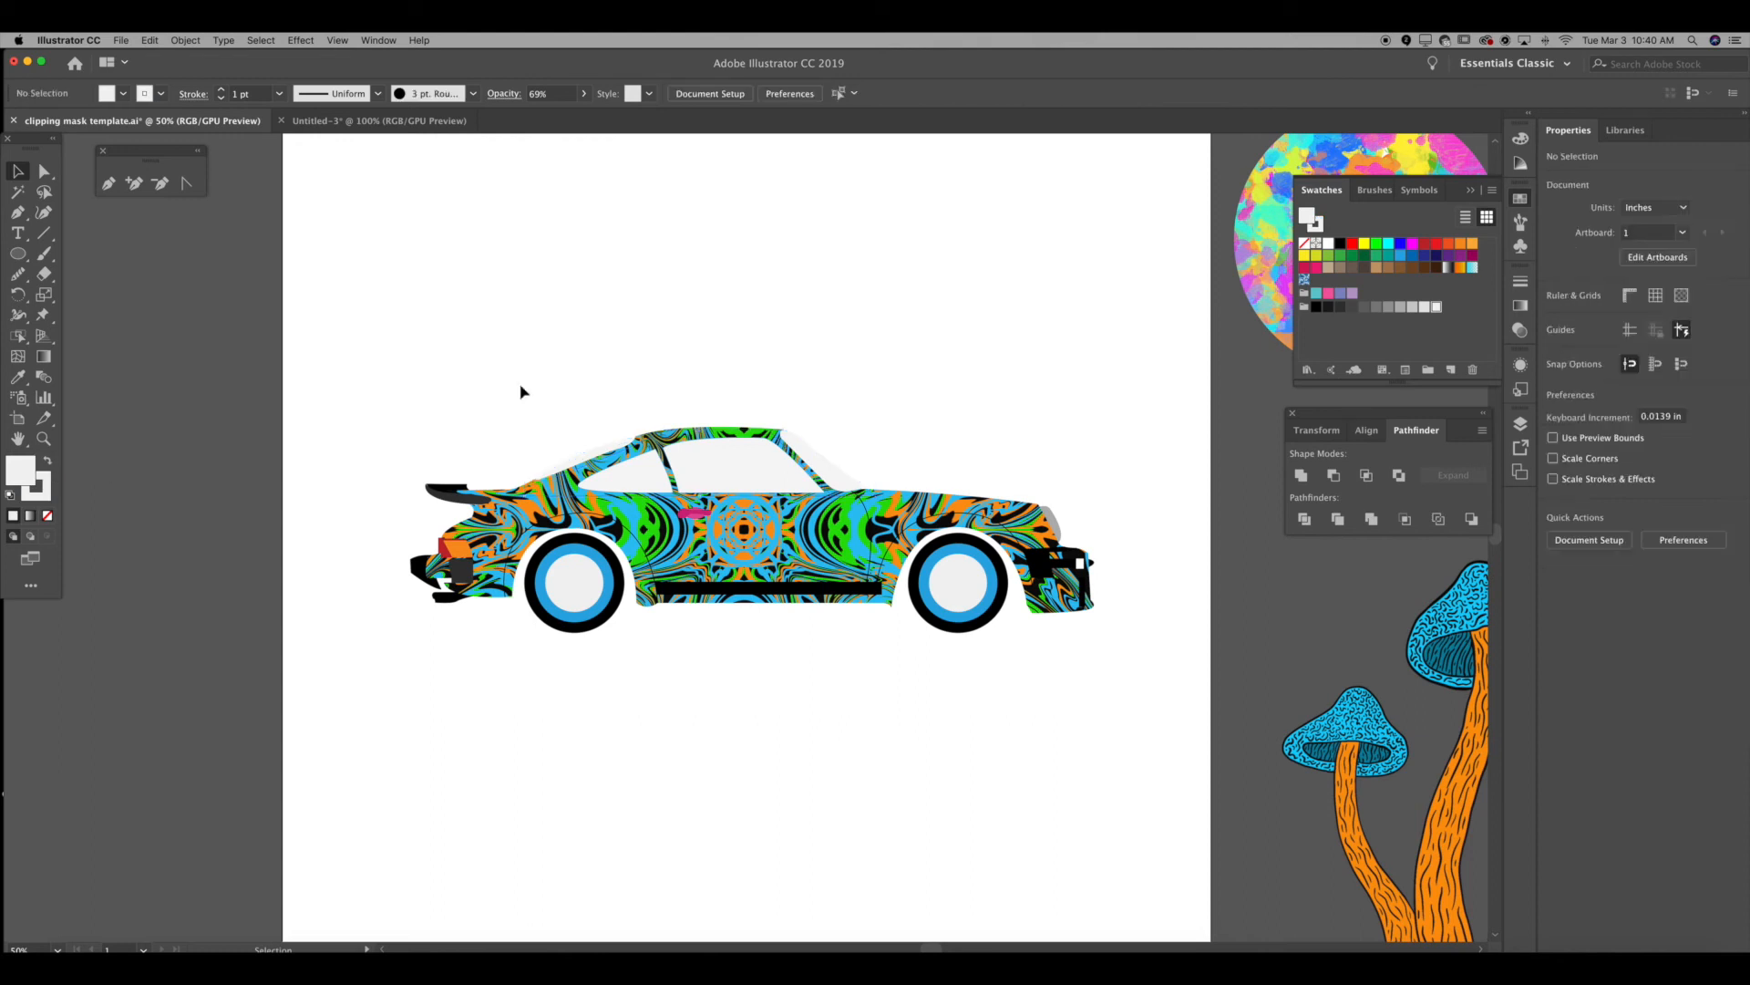
Step: Isolate the car's clip group, enlarge and reposition the pattern inside the mask, and leave isolation mode
{"action": "double_click", "coordinate": [759, 555]}
{"action": "left_click_drag", "start_coordinate": [861, 348], "coordinate": [867, 441]}
{"action": "left_click_drag", "start_coordinate": [1113, 371], "coordinate": [964, 344]}
{"action": "double_click", "coordinate": [958, 316]}
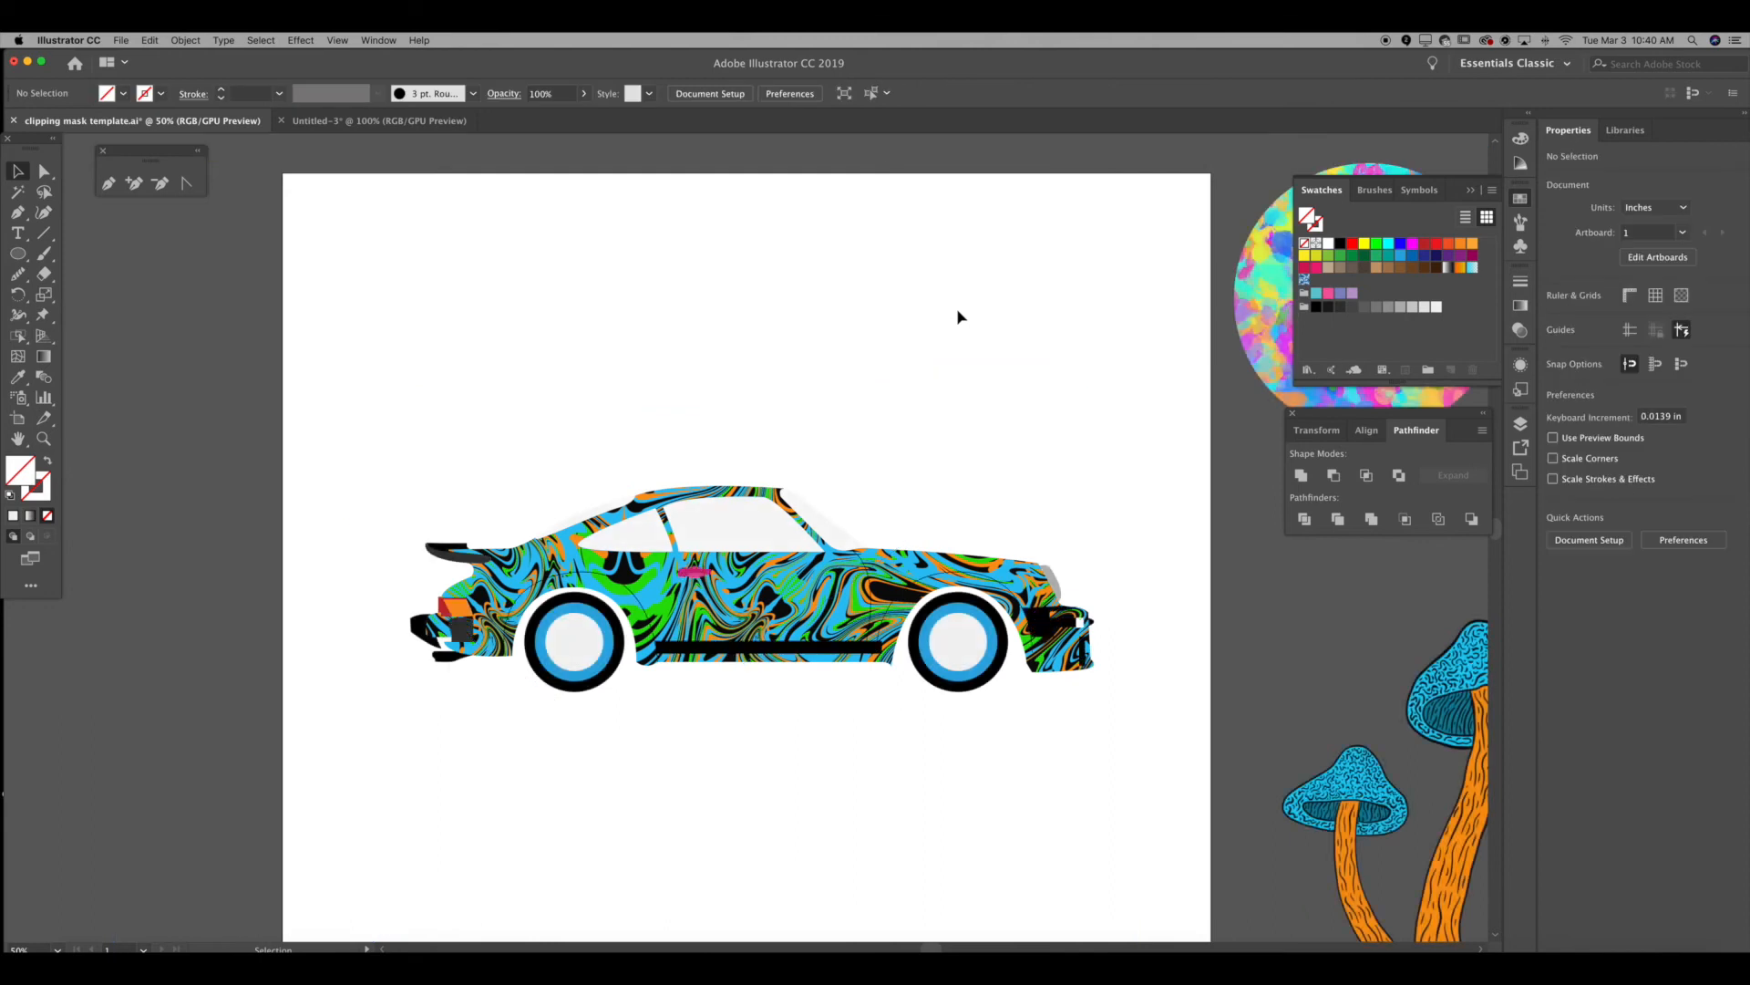
Step: Try moving the masked car body off the artboard without the other car parts, and undo the move
{"action": "key", "text": "super+minus"}
{"action": "key", "text": "super+minus"}
{"action": "key", "text": "super+minus"}
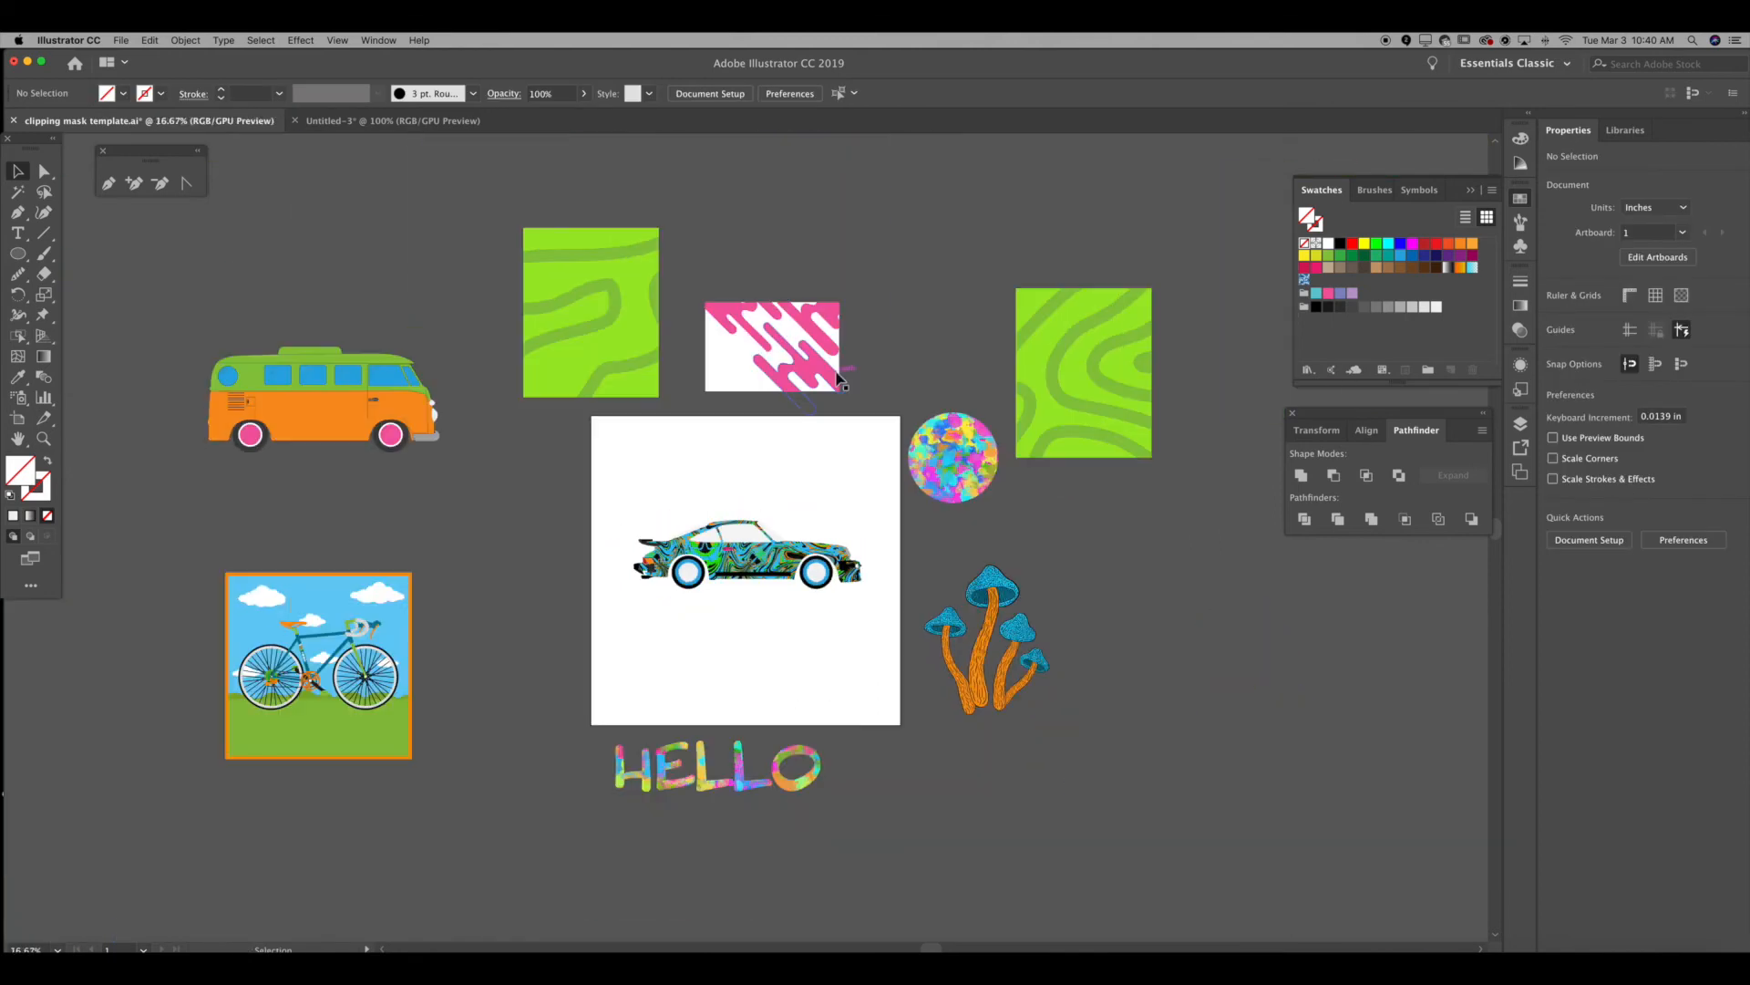
{"action": "left_click_drag", "start_coordinate": [784, 579], "coordinate": [1182, 642]}
{"action": "left_click", "coordinate": [1205, 586]}
{"action": "key", "text": "super+z"}
Step: Group the masked car body with all the other car parts
{"action": "mouse_move", "coordinate": [599, 485]}
{"action": "left_mouse_down"}
{"action": "mouse_move", "coordinate": [920, 608]}
{"action": "mouse_move", "coordinate": [872, 606]}
{"action": "left_mouse_up"}
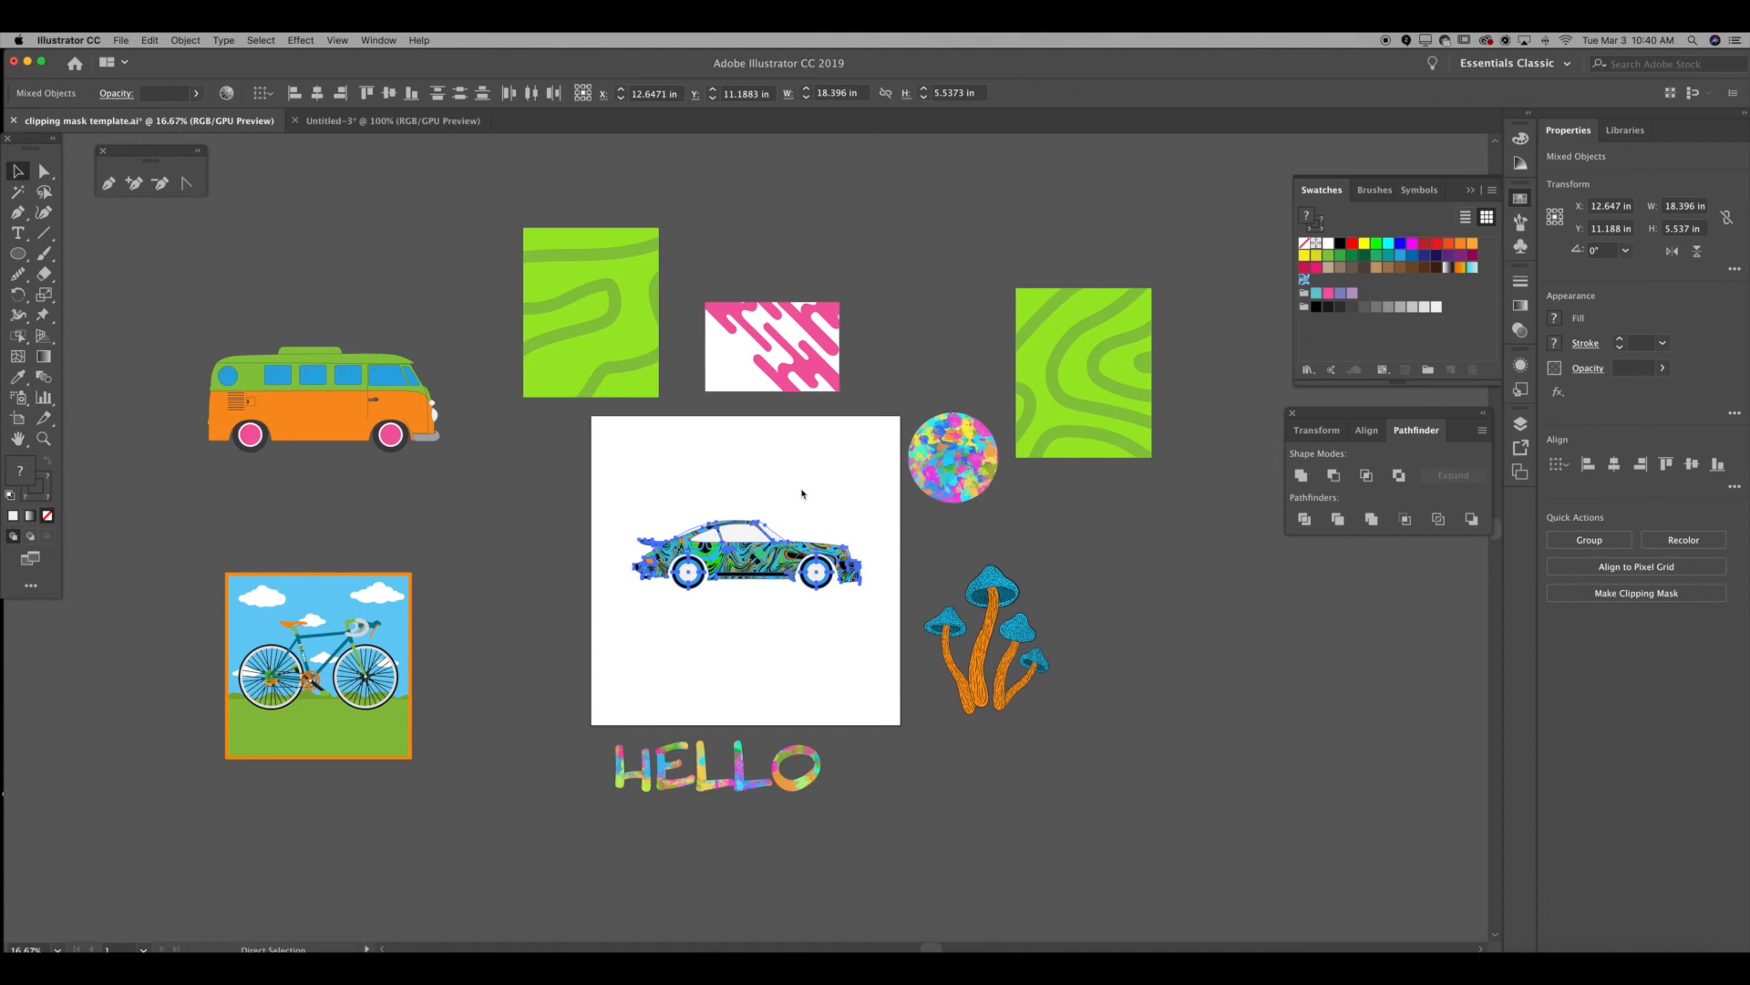
{"action": "key", "text": "super+equal"}
{"action": "key", "text": "super+equal"}
{"action": "key", "text": "super+equal"}
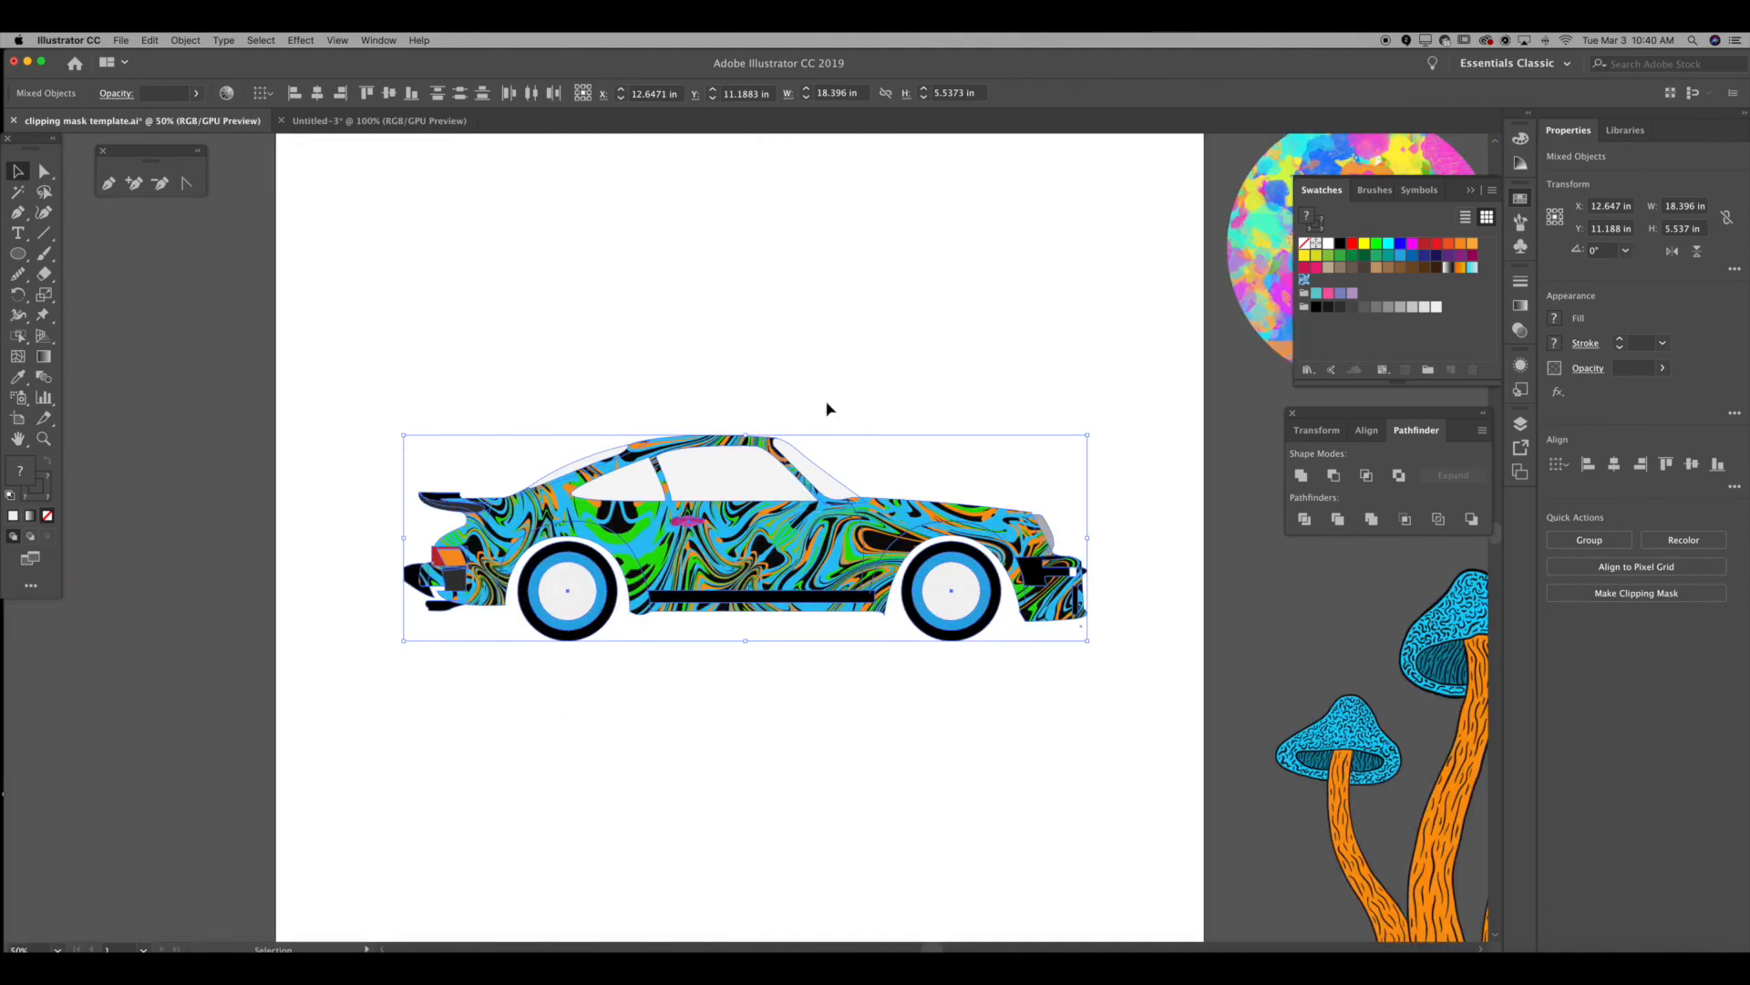
{"action": "key", "text": "super+g"}
{"action": "left_click", "coordinate": [828, 408]}
Step: Try moving the grouped car around the artboard and over the mushrooms
{"action": "left_click_drag", "start_coordinate": [725, 552], "coordinate": [812, 404]}
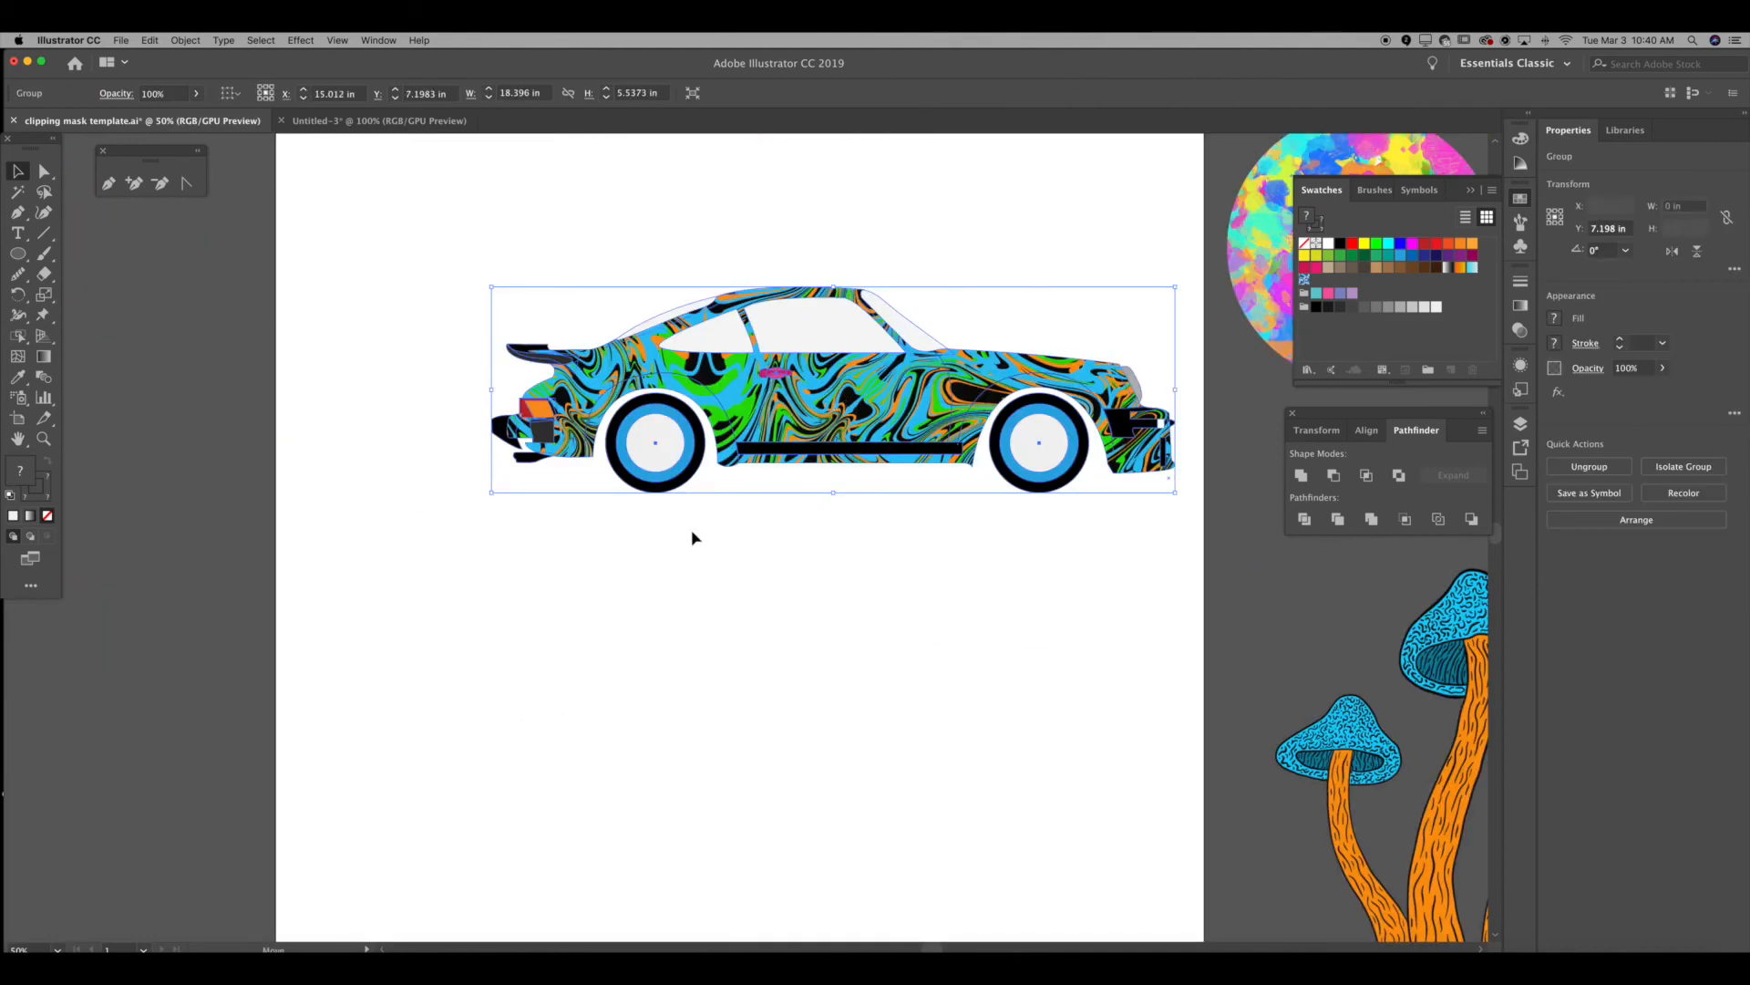
{"action": "key", "text": "super+z"}
{"action": "left_click", "coordinate": [707, 735]}
{"action": "left_click", "coordinate": [847, 562]}
{"action": "left_click_drag", "start_coordinate": [847, 563], "coordinate": [1019, 663]}
{"action": "left_click_drag", "start_coordinate": [1019, 664], "coordinate": [1177, 633]}
{"action": "left_click", "coordinate": [1027, 441]}
{"action": "left_click_drag", "start_coordinate": [1001, 658], "coordinate": [1098, 637]}
{"action": "left_click", "coordinate": [1034, 465]}
{"action": "left_click_drag", "start_coordinate": [782, 505], "coordinate": [976, 428]}
Step: Undo the test moves of the grouped car until it sits back on the artboard
{"action": "key", "text": "super+z"}
{"action": "key", "text": "super+z"}
{"action": "key", "text": "super+z"}
{"action": "key", "text": "super+z"}
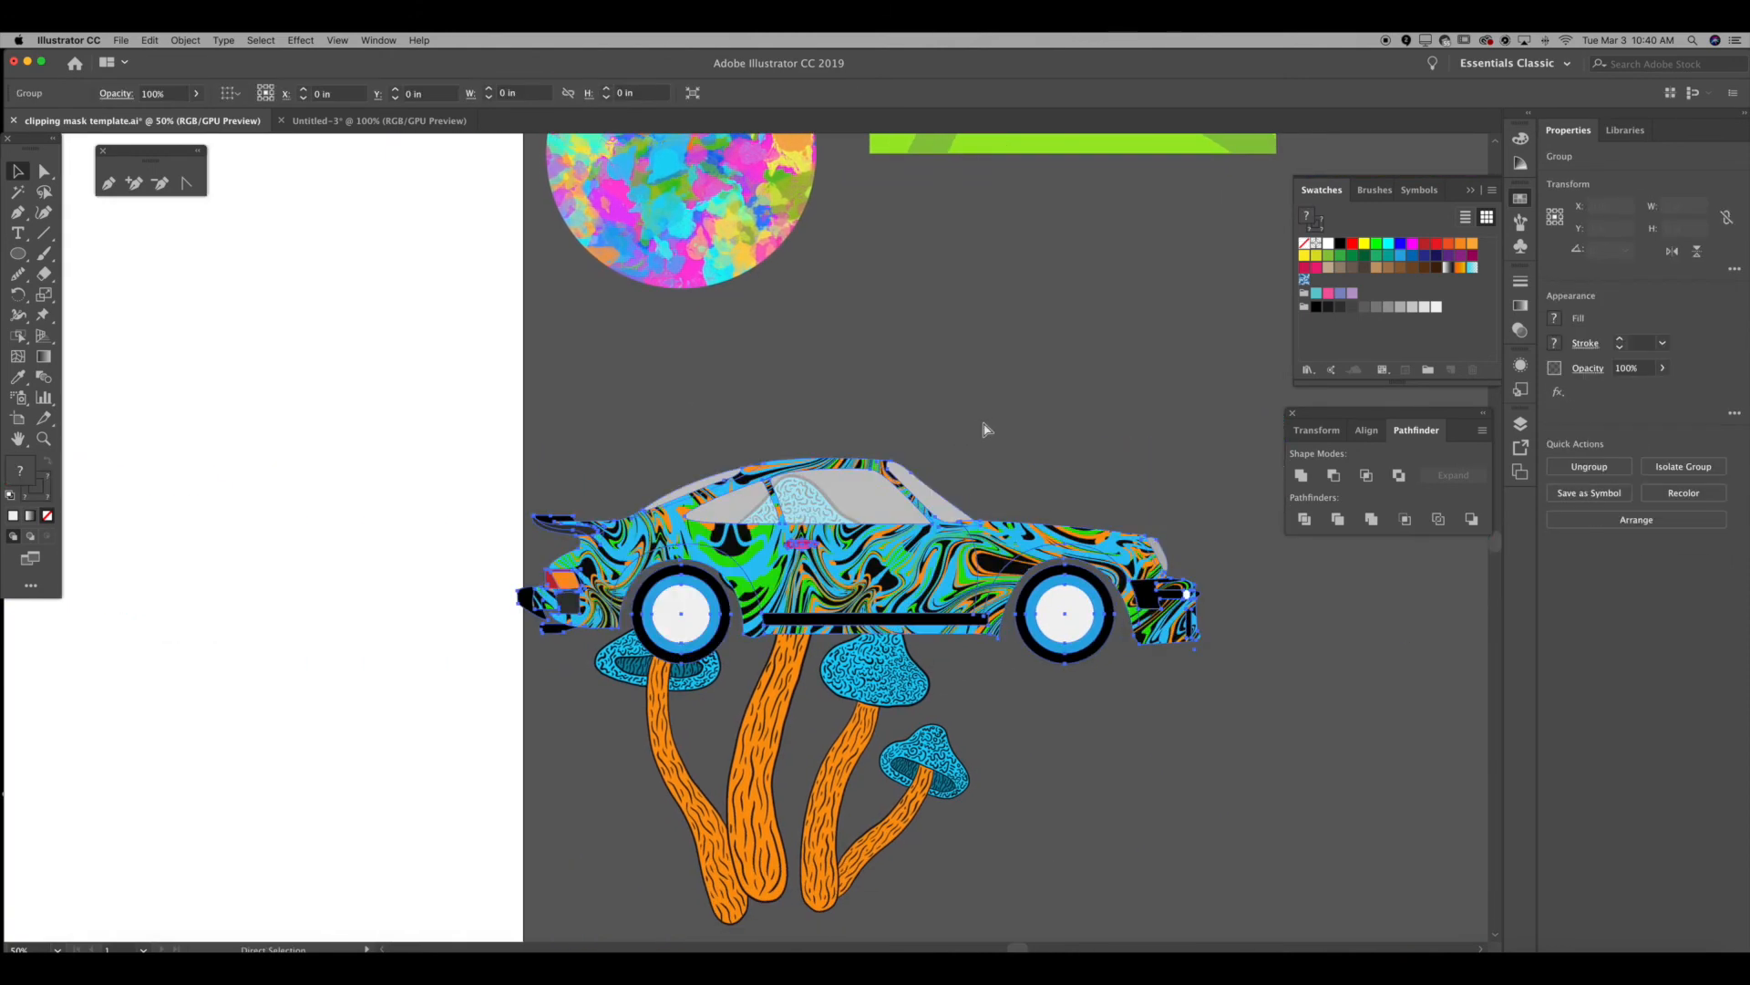
{"action": "left_click_drag", "start_coordinate": [444, 477], "coordinate": [1183, 631]}
{"action": "key", "text": "super+z"}
{"action": "key", "text": "super+z"}
{"action": "key", "text": "super+z"}
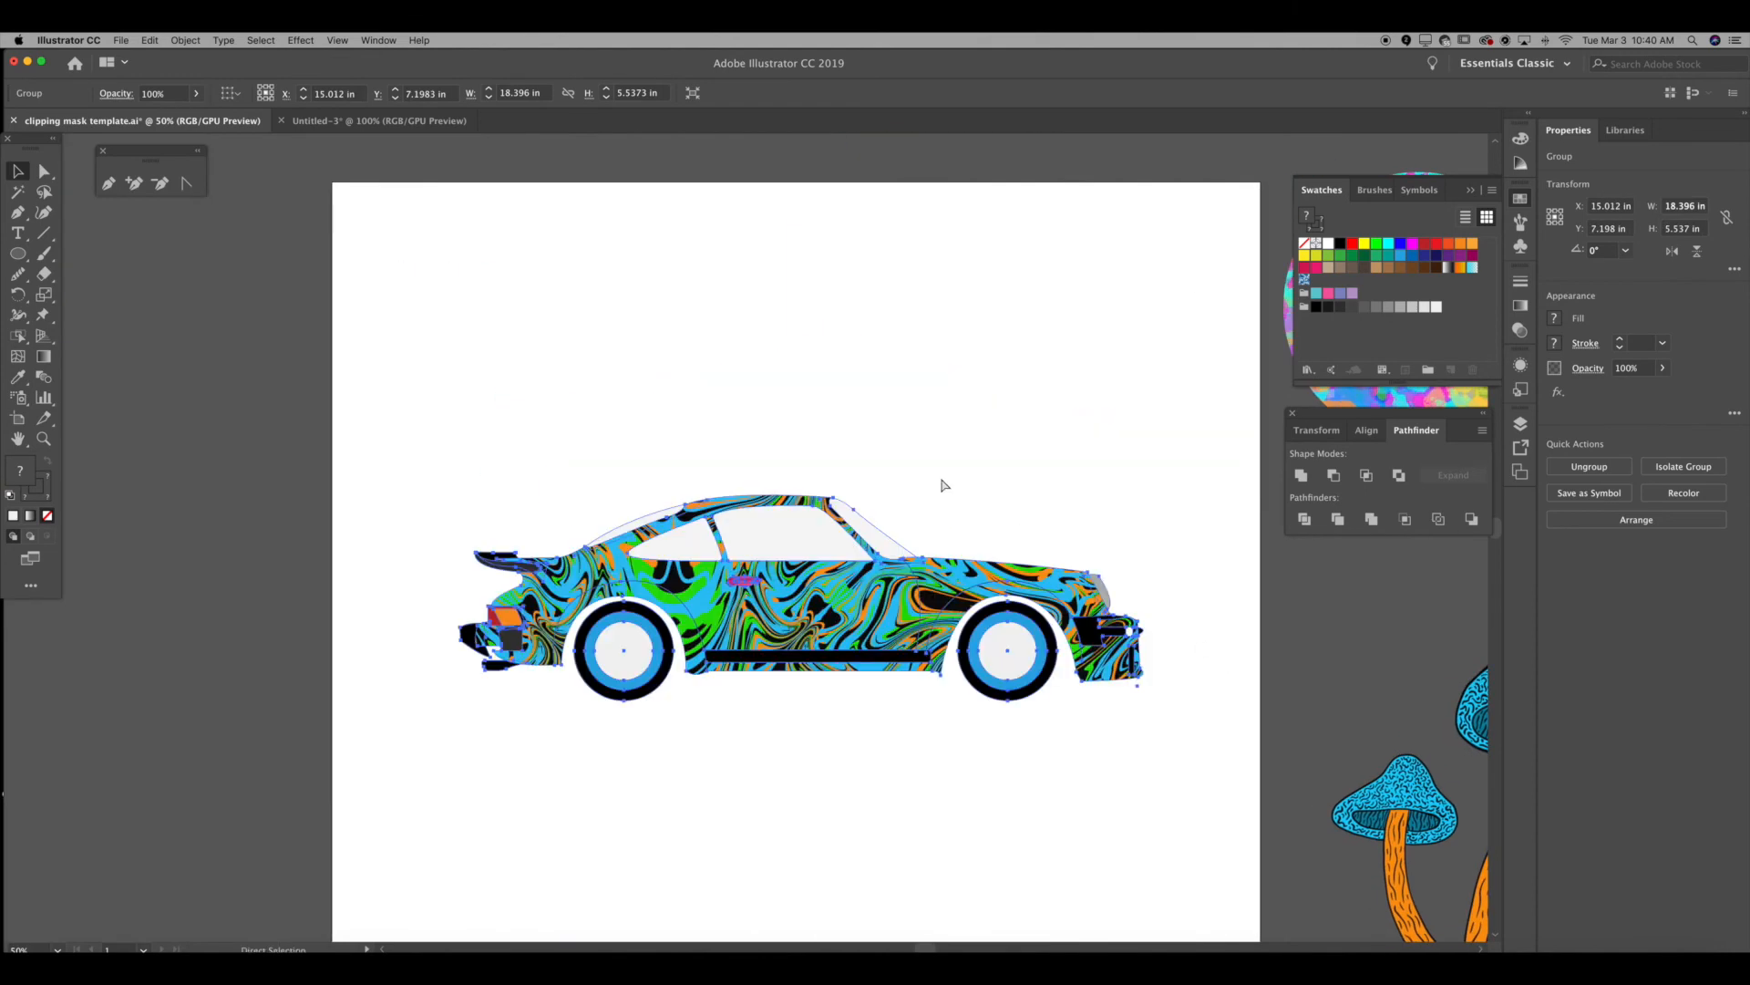
Step: Undo the car's grouping, the pattern edits and the clipping mask, back to the plain pink car over the pattern
{"action": "key", "text": "super+z"}
{"action": "key", "text": "super+z"}
{"action": "key", "text": "super+z"}
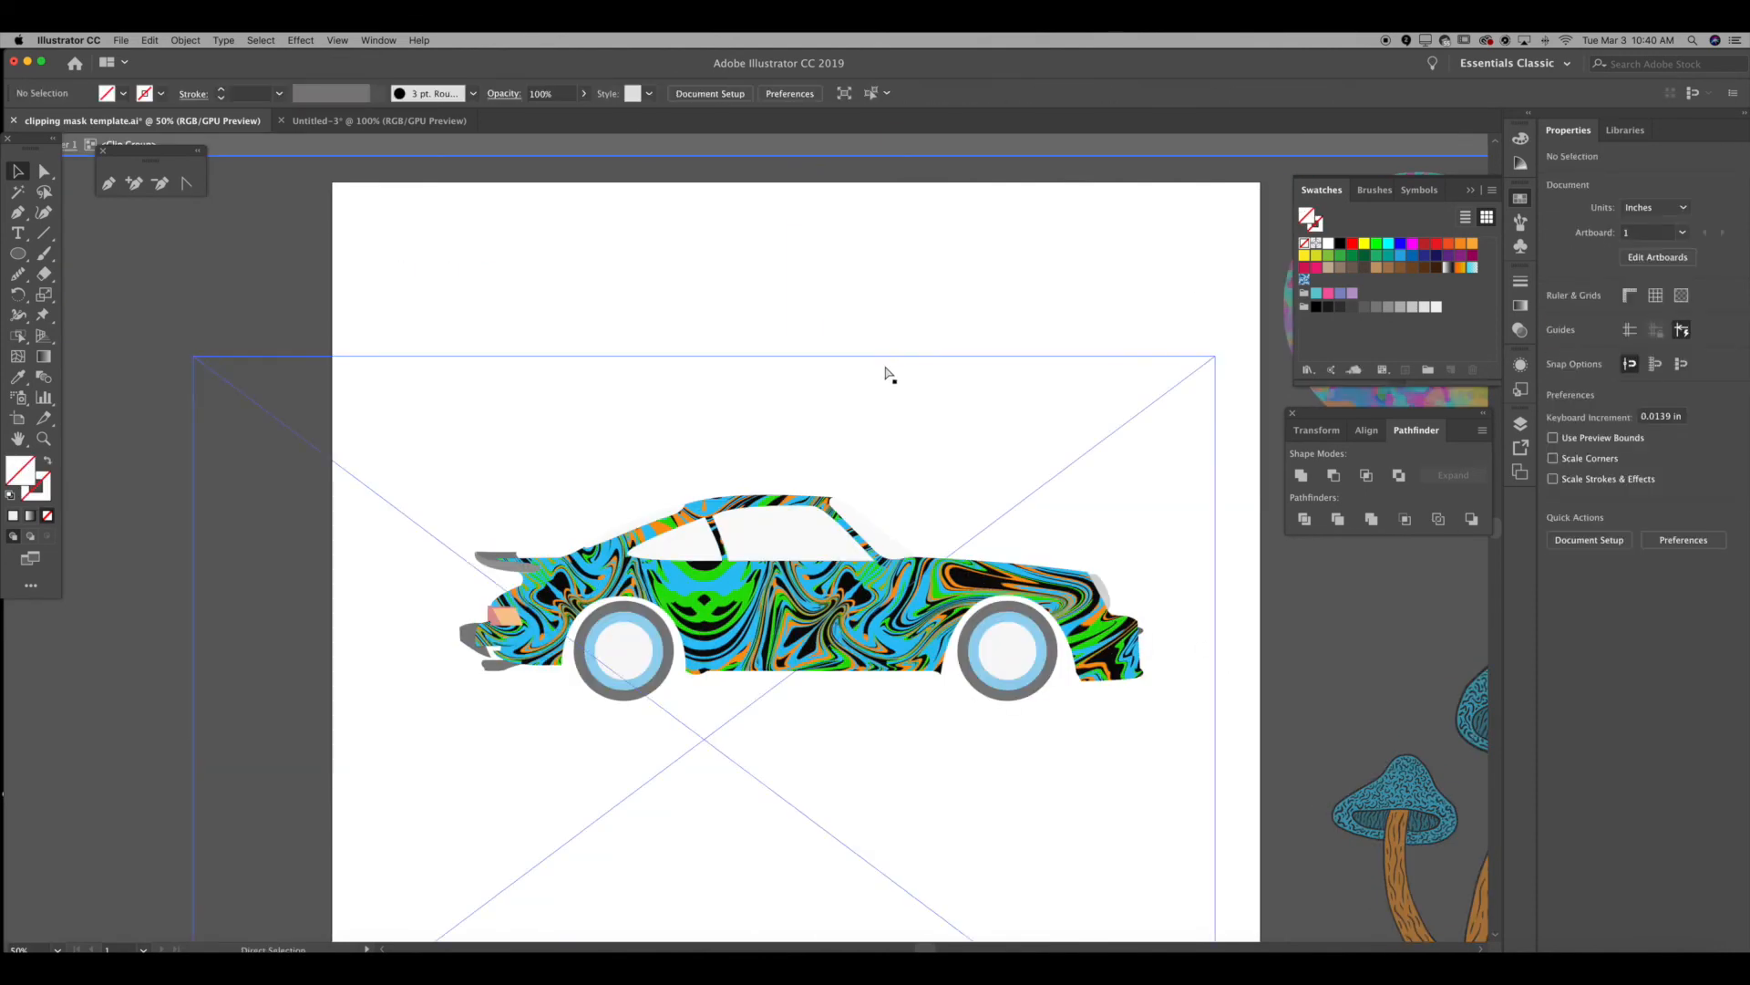
{"action": "key", "text": "super+z"}
{"action": "key", "text": "super+z"}
{"action": "key", "text": "super+z"}
{"action": "key", "text": "super+z"}
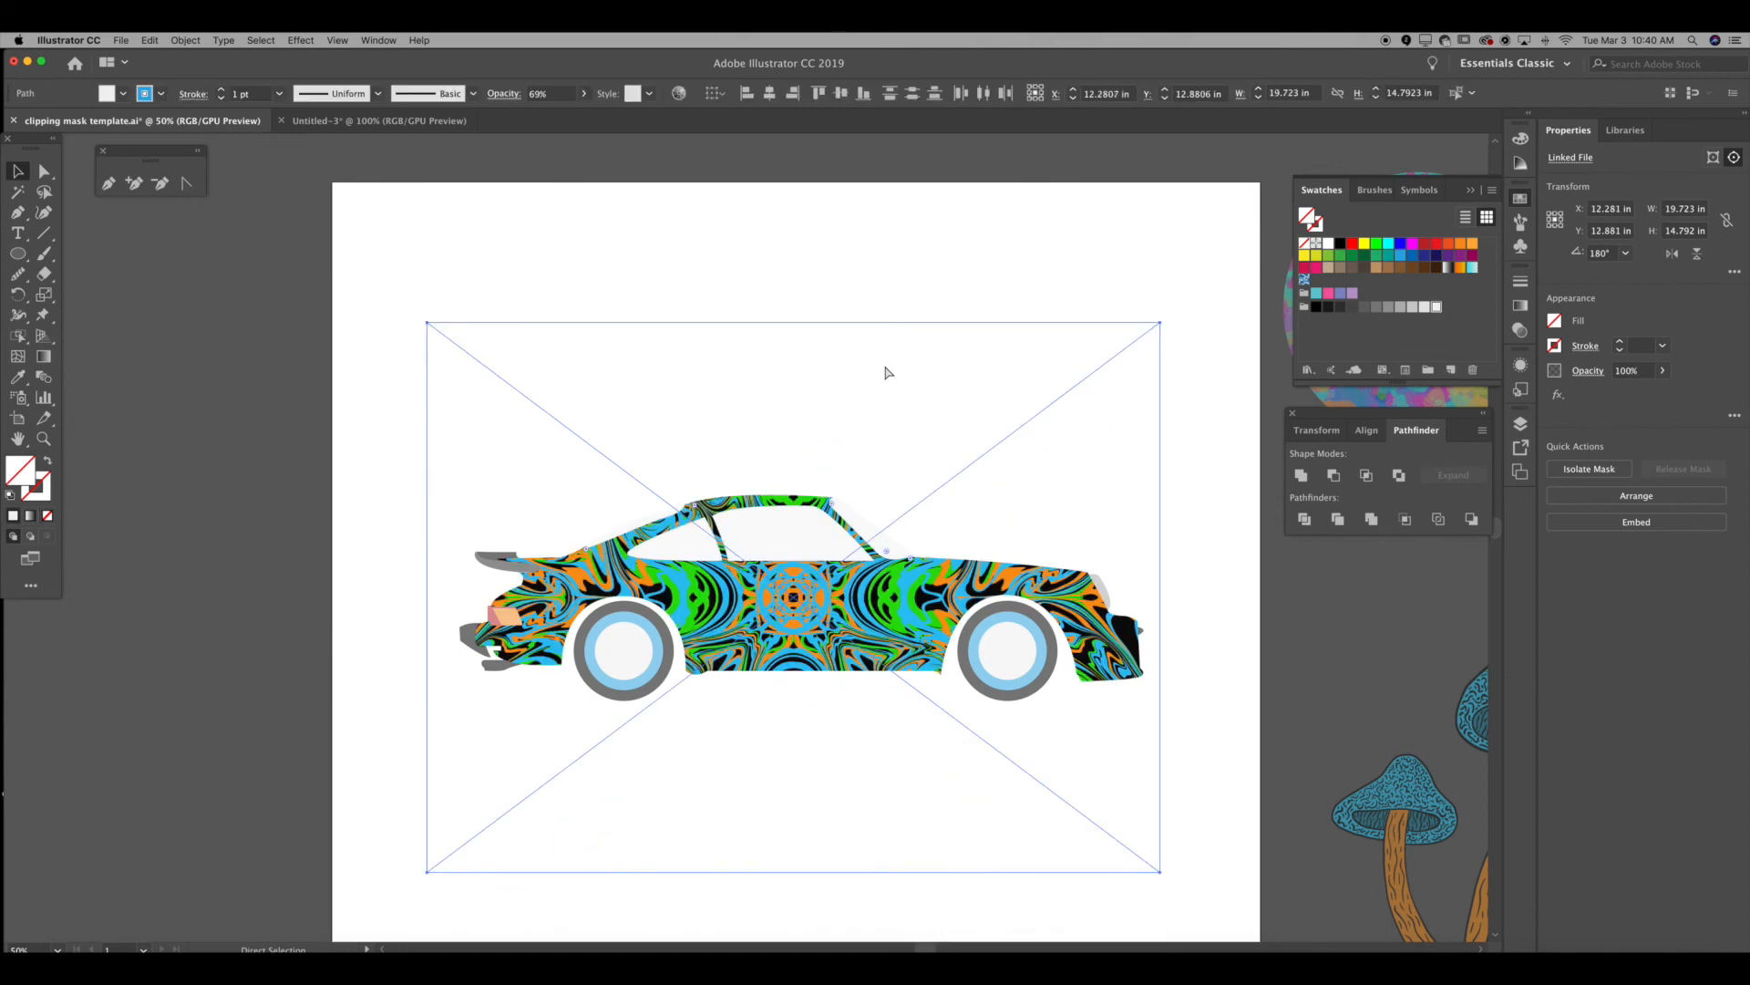
{"action": "key", "text": "super+minus"}
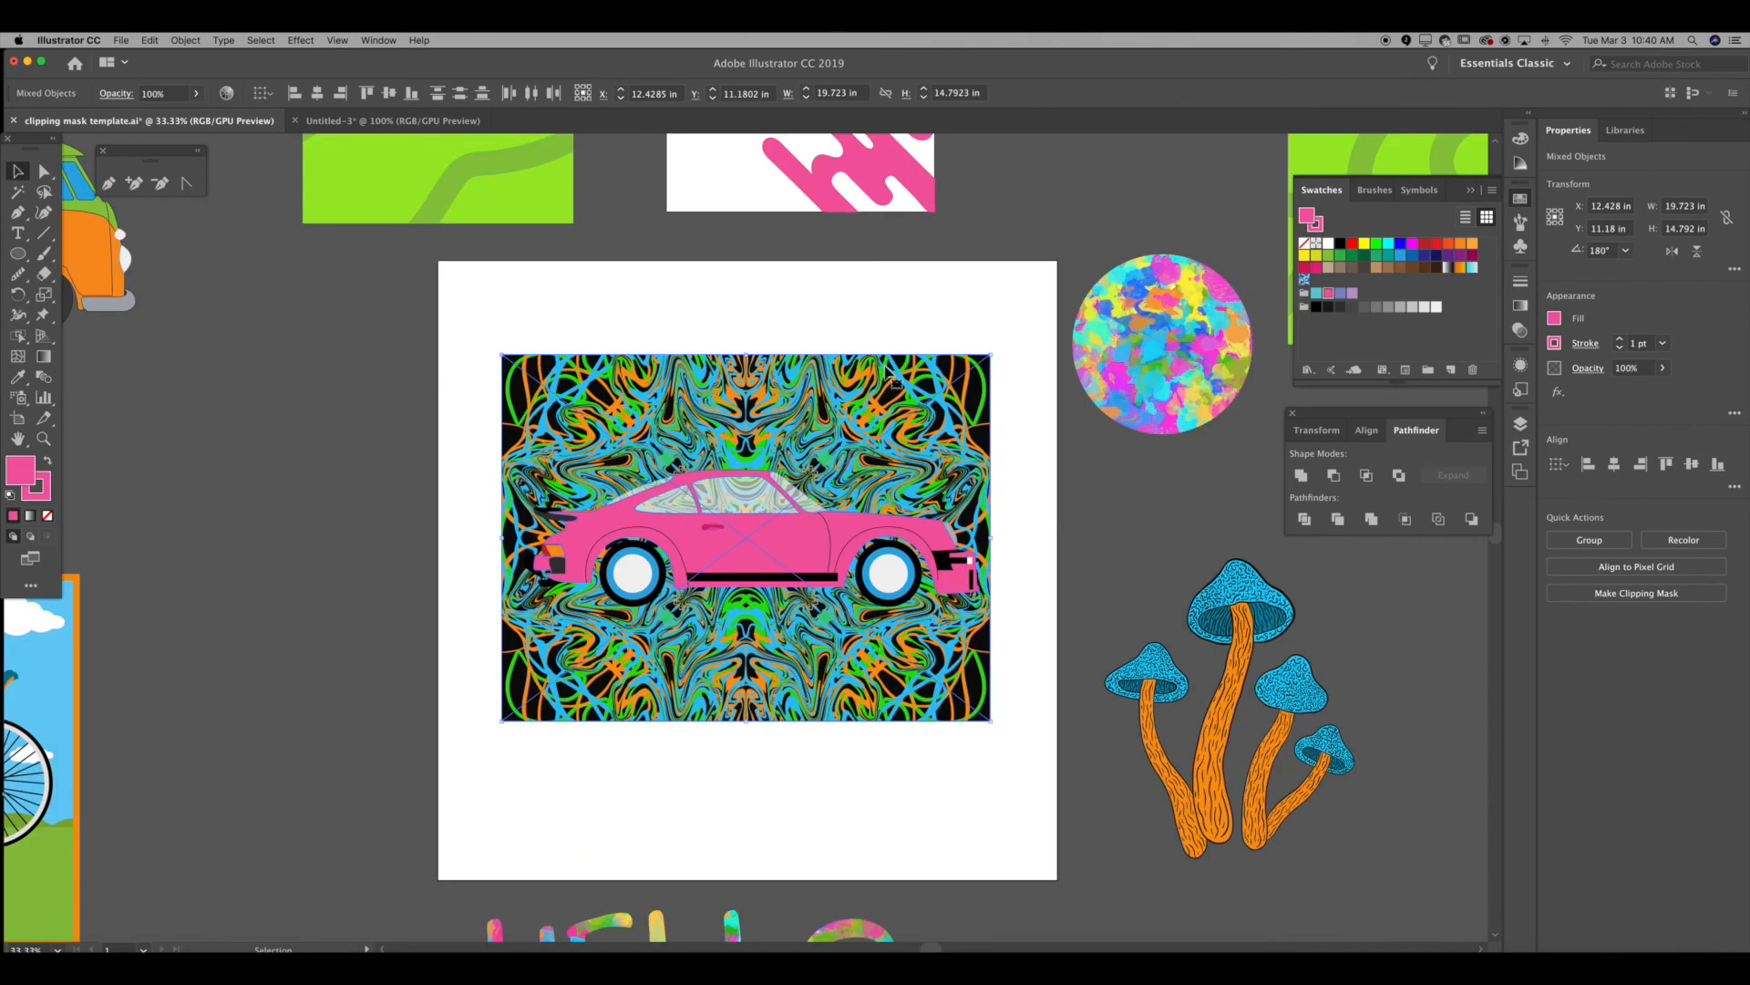
{"action": "left_click_drag", "start_coordinate": [789, 336], "coordinate": [972, 423]}
{"action": "left_click_drag", "start_coordinate": [1048, 315], "coordinate": [766, 319]}
{"action": "scroll", "coordinate": [766, 319], "scroll_direction": "down", "scroll_amount": 3}
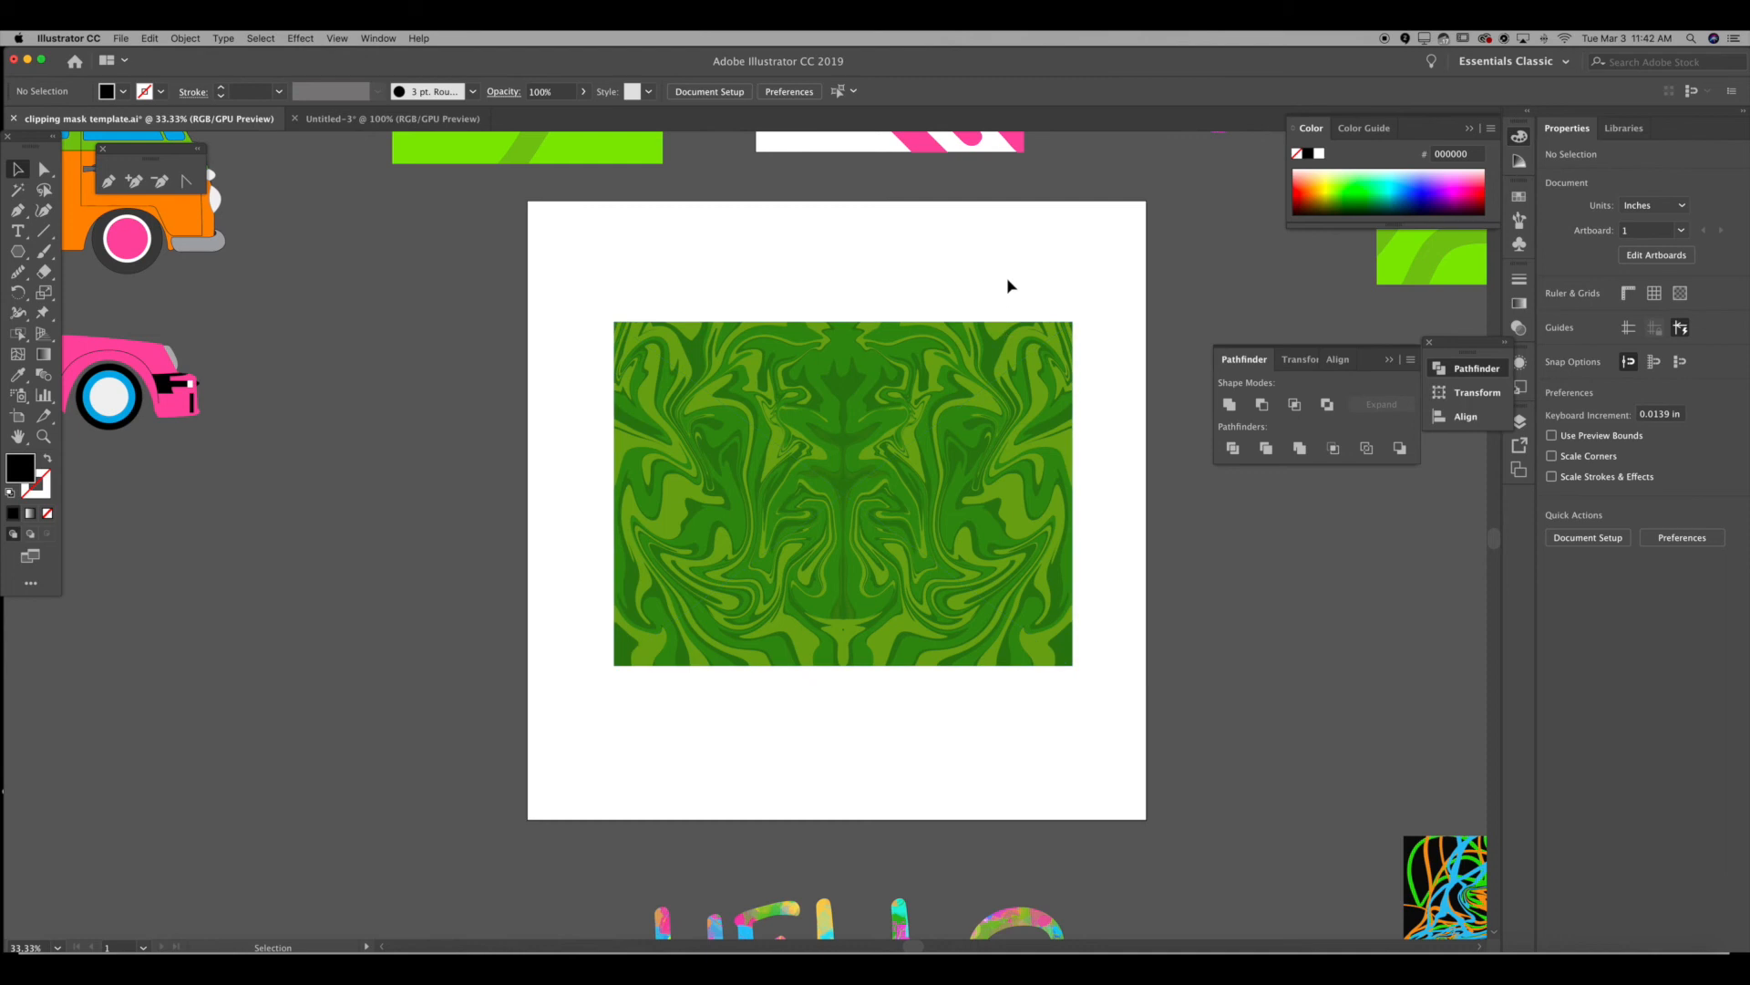
{"action": "scroll", "coordinate": [1019, 287], "scroll_direction": "right", "scroll_amount": 3}
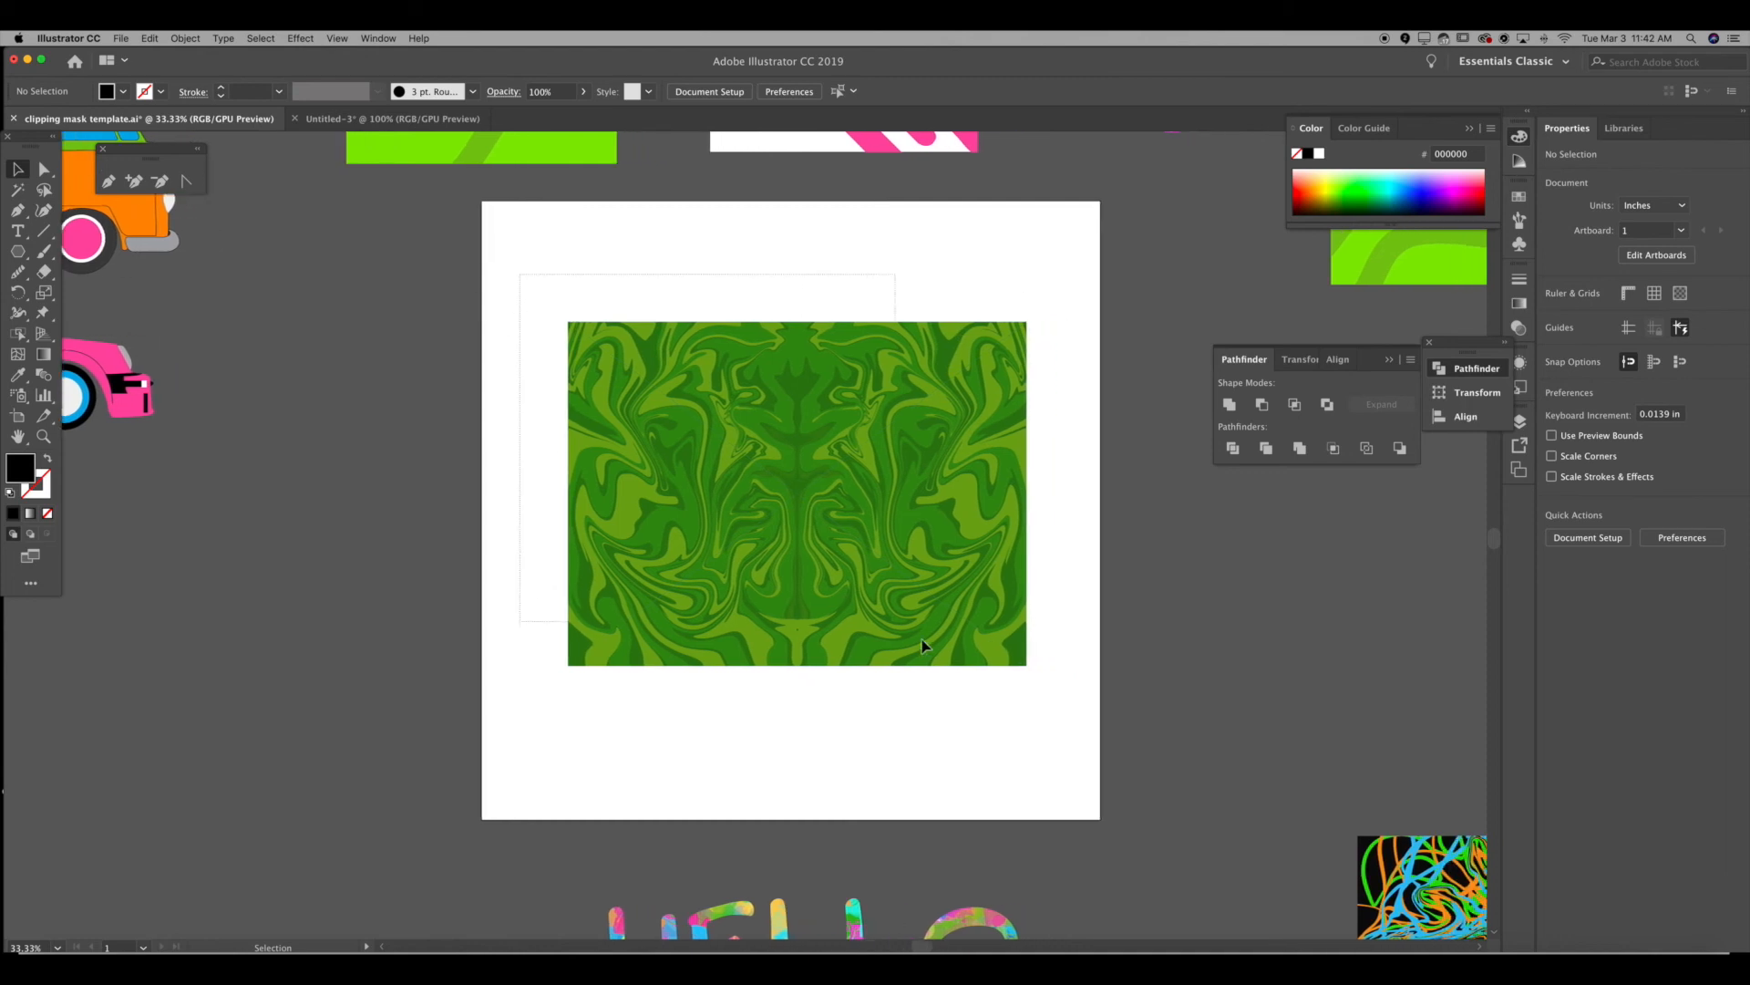
{"action": "left_click_drag", "start_coordinate": [1051, 699], "coordinate": [1052, 700]}
{"action": "left_click", "coordinate": [1052, 699]}
Step: Create a black octagon beside the green pattern with the Polygon tool, using a 7.0303 in radius and 8 sides
{"action": "left_click_drag", "start_coordinate": [15, 256], "coordinate": [96, 312]}
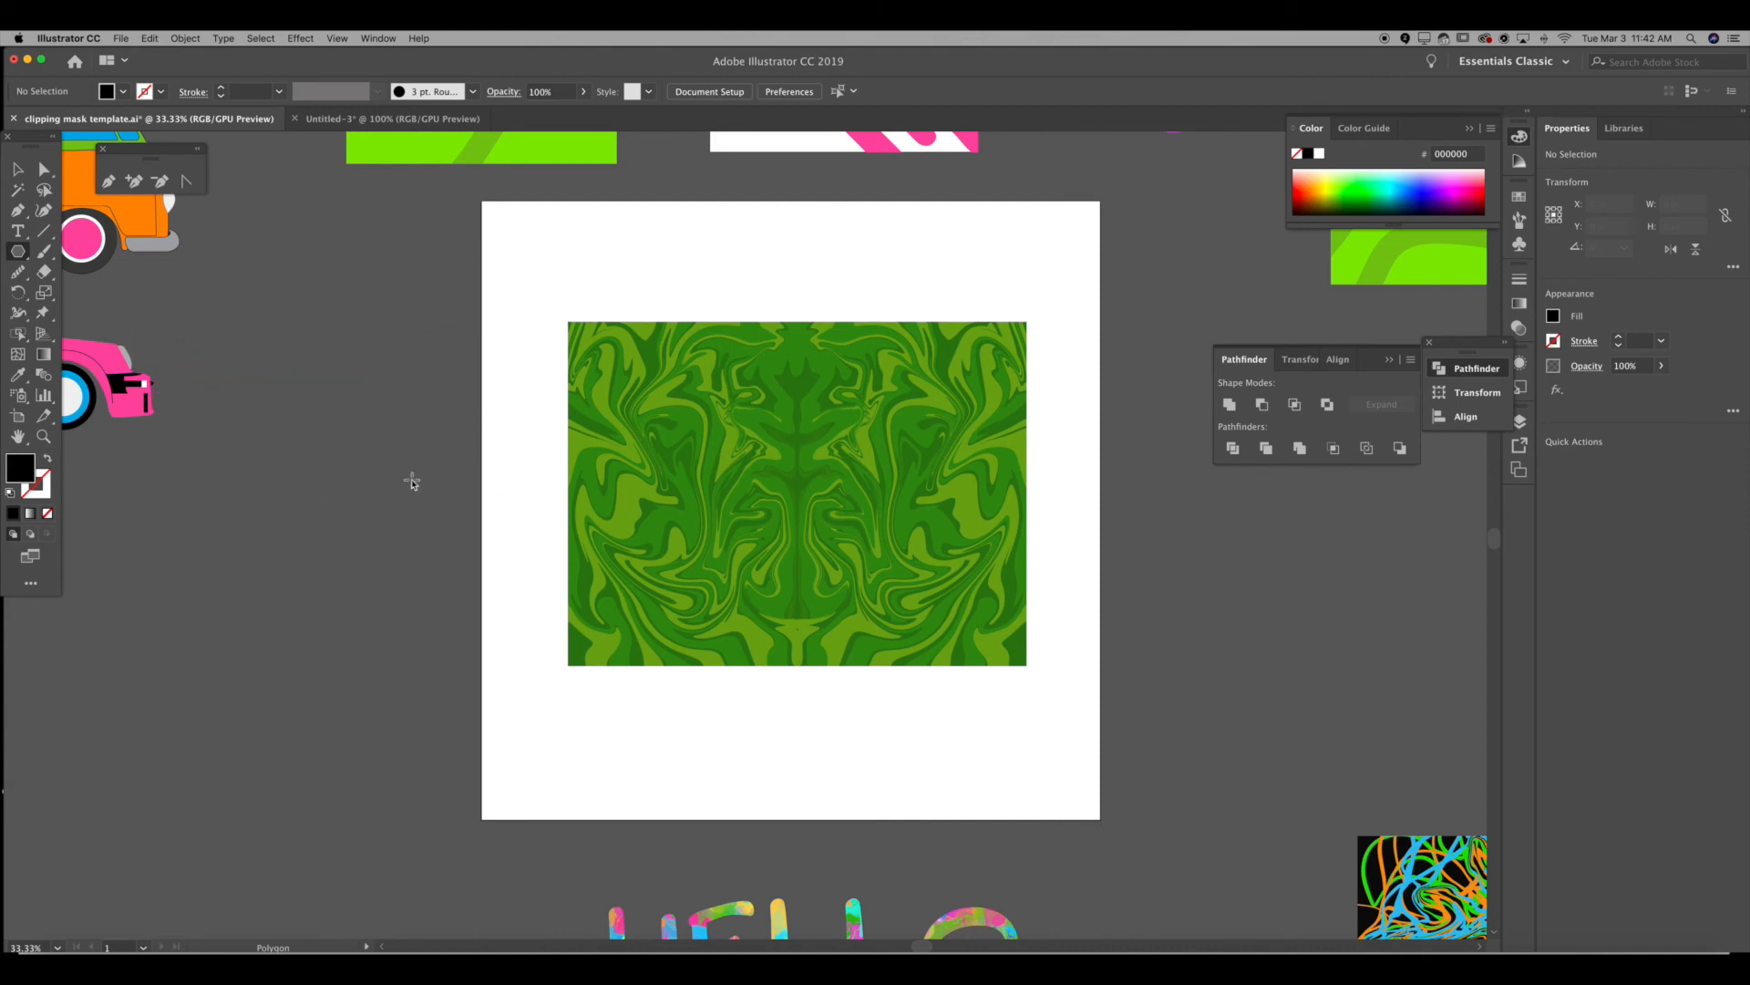
{"action": "left_click", "coordinate": [413, 481]}
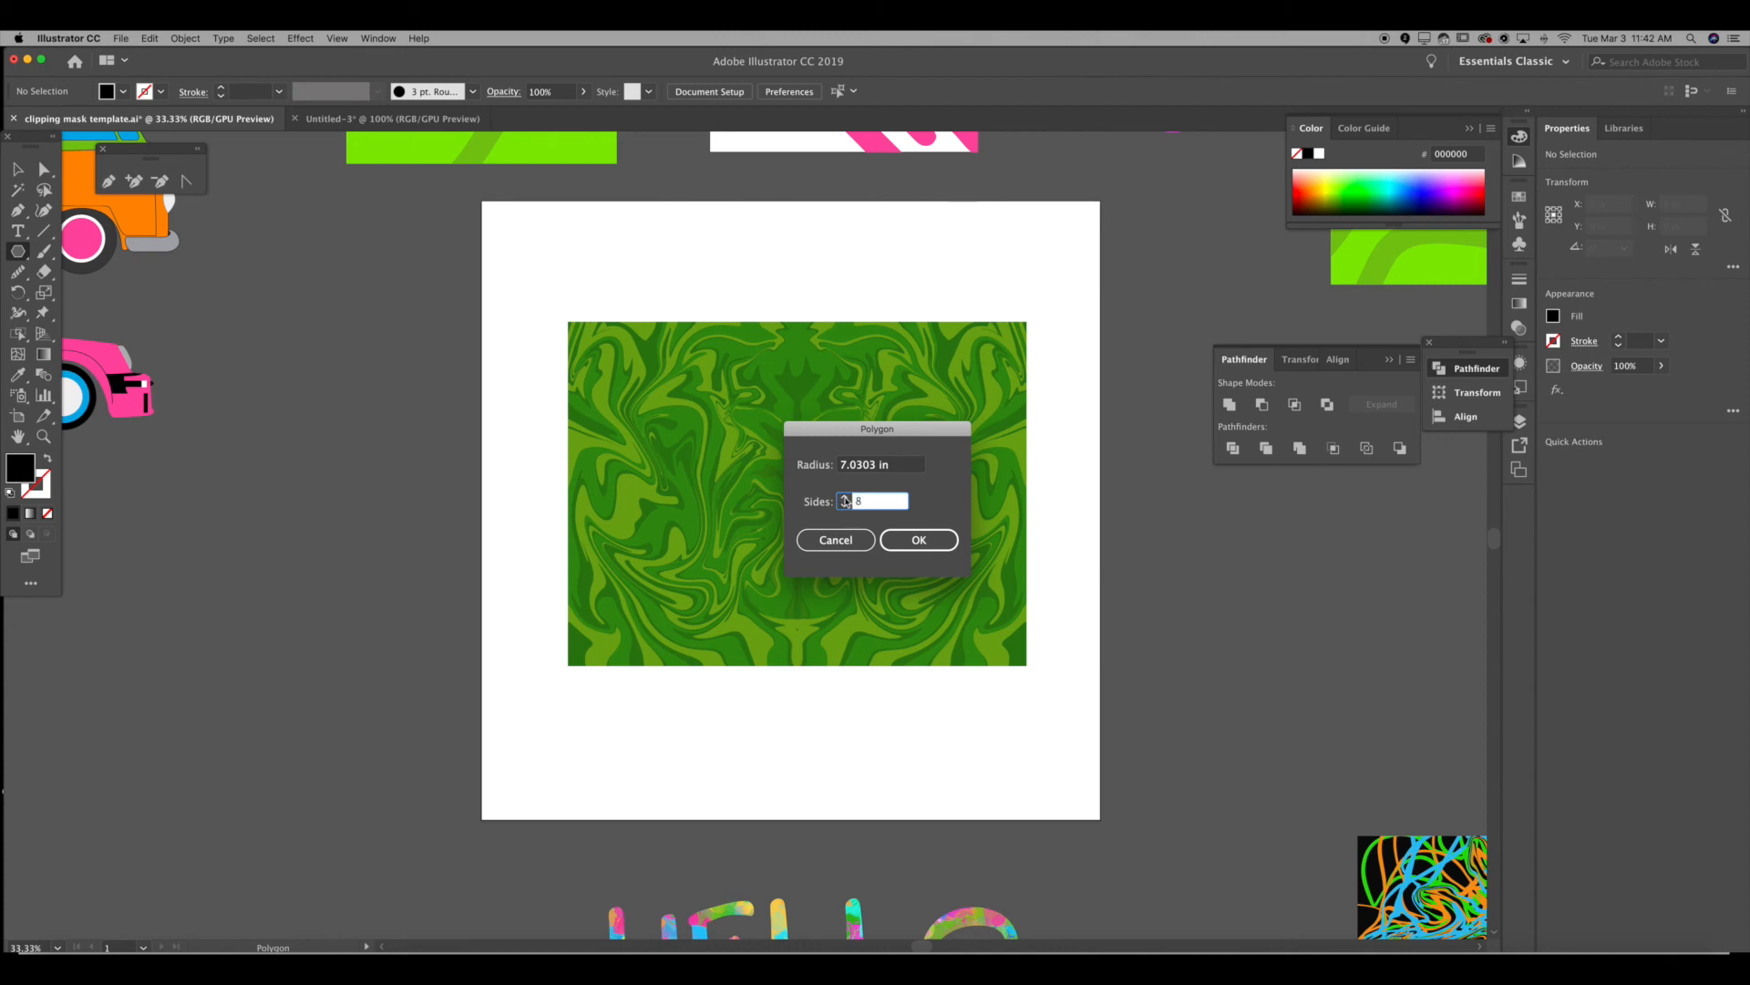
{"action": "left_click", "coordinate": [923, 538]}
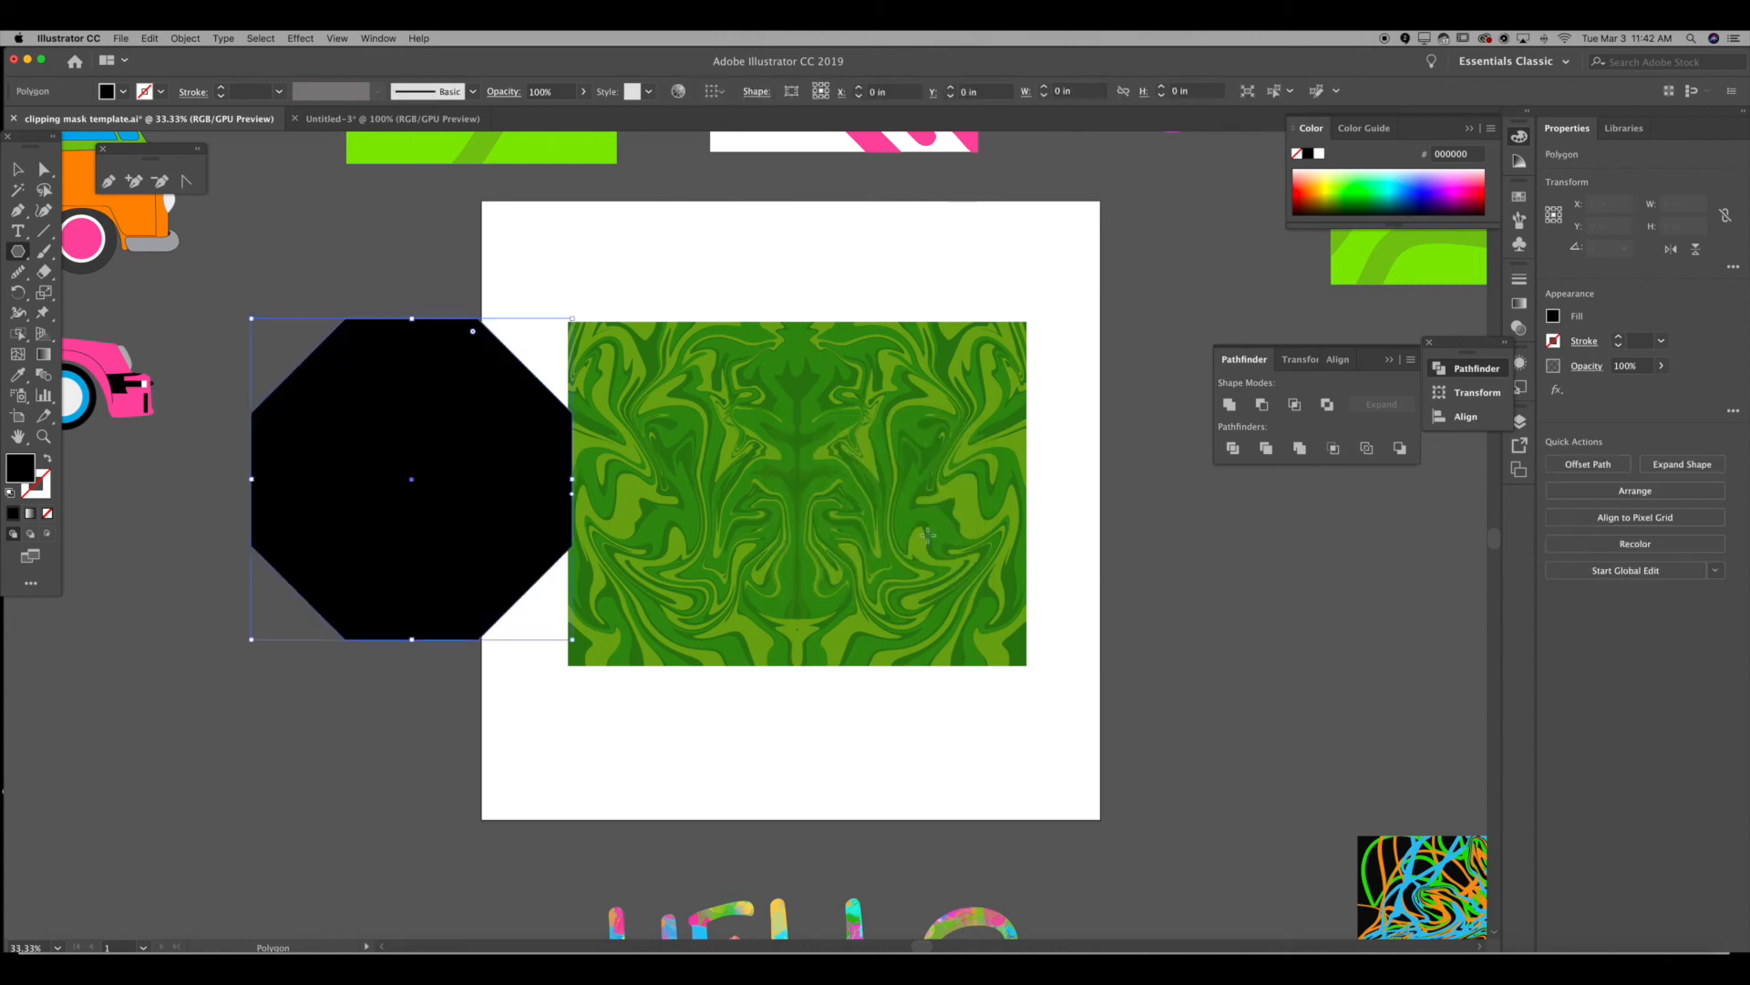
Step: Shrink the octagon to about 6.07 in wide and duplicate it into a vertical pair below the pink car
{"action": "key", "text": "v"}
{"action": "left_click_drag", "start_coordinate": [473, 392], "coordinate": [438, 437]}
{"action": "left_click_drag", "start_coordinate": [438, 436], "coordinate": [597, 509]}
{"action": "left_click_drag", "start_coordinate": [696, 436], "coordinate": [522, 537]}
{"action": "left_click_drag", "start_coordinate": [466, 642], "coordinate": [436, 493]}
{"action": "left_click", "coordinate": [606, 521]}
{"action": "left_click_drag", "start_coordinate": [591, 489], "coordinate": [424, 664]}
{"action": "left_click", "coordinate": [769, 520]}
{"action": "left_click_drag", "start_coordinate": [468, 519], "coordinate": [459, 519]}
{"action": "left_click_drag", "start_coordinate": [662, 528], "coordinate": [370, 689]}
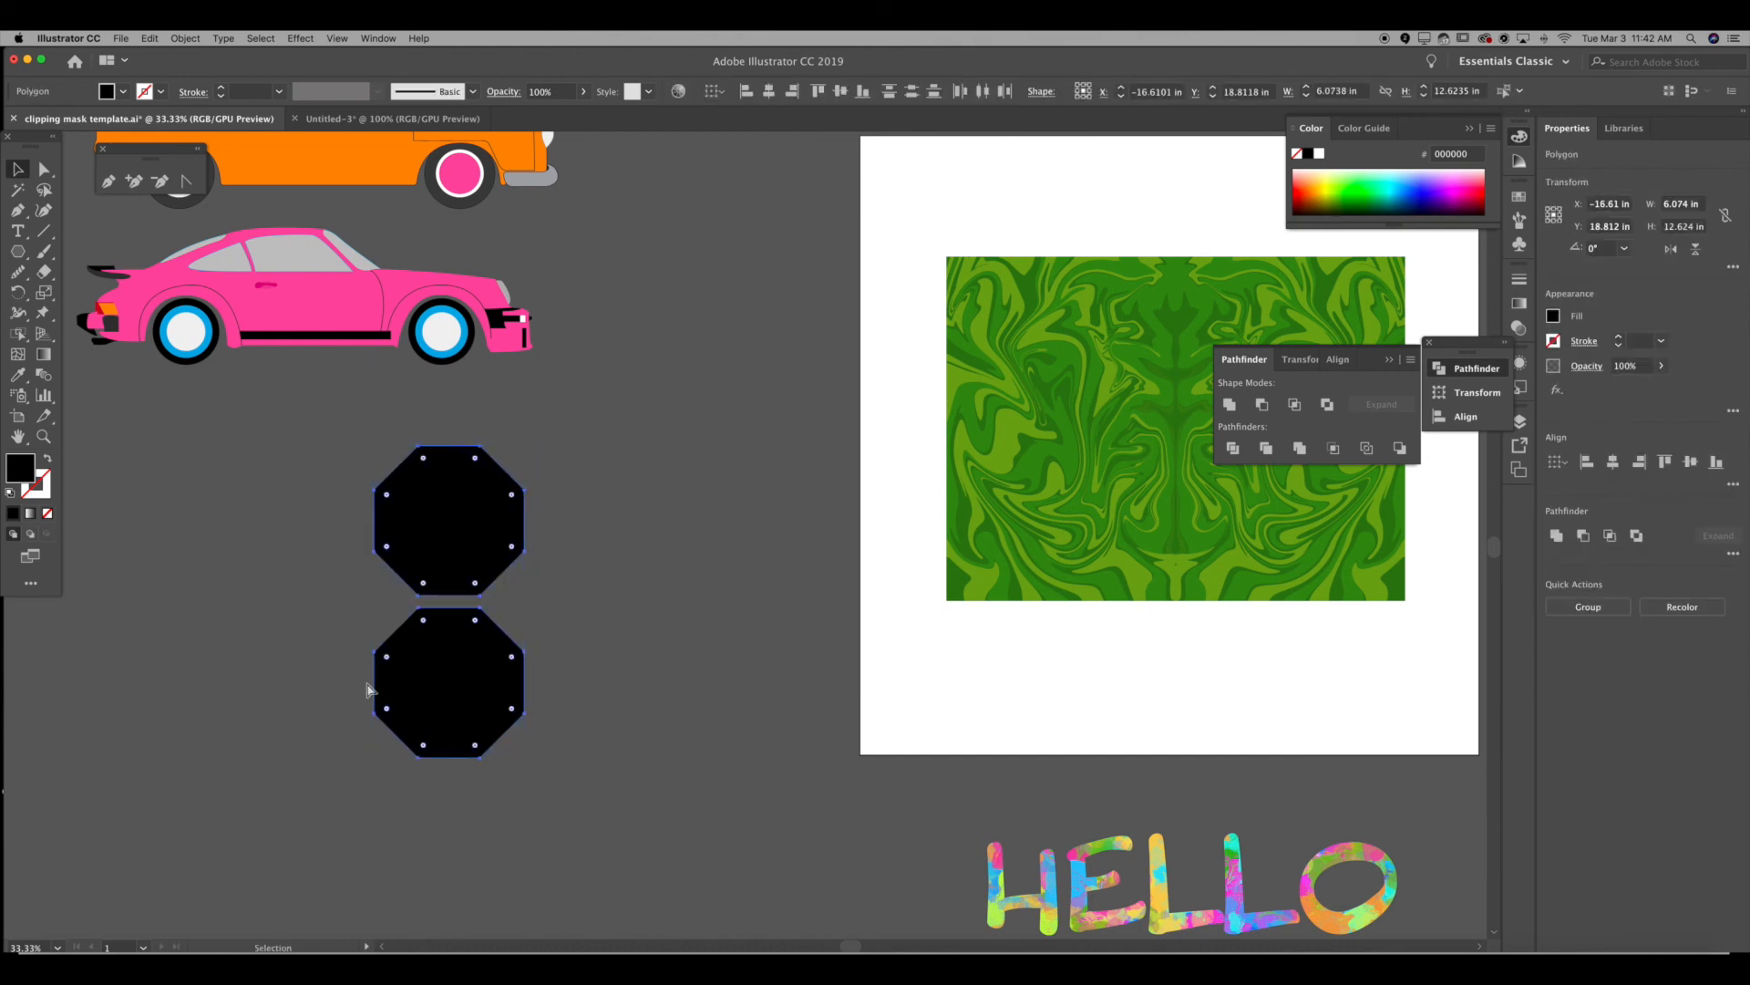
Step: Duplicate the octagons into a staggered honeycomb-like cluster of twelve and delete the surplus copy
{"action": "left_click_drag", "start_coordinate": [461, 560], "coordinate": [620, 465]}
{"action": "left_click_drag", "start_coordinate": [723, 420], "coordinate": [434, 673]}
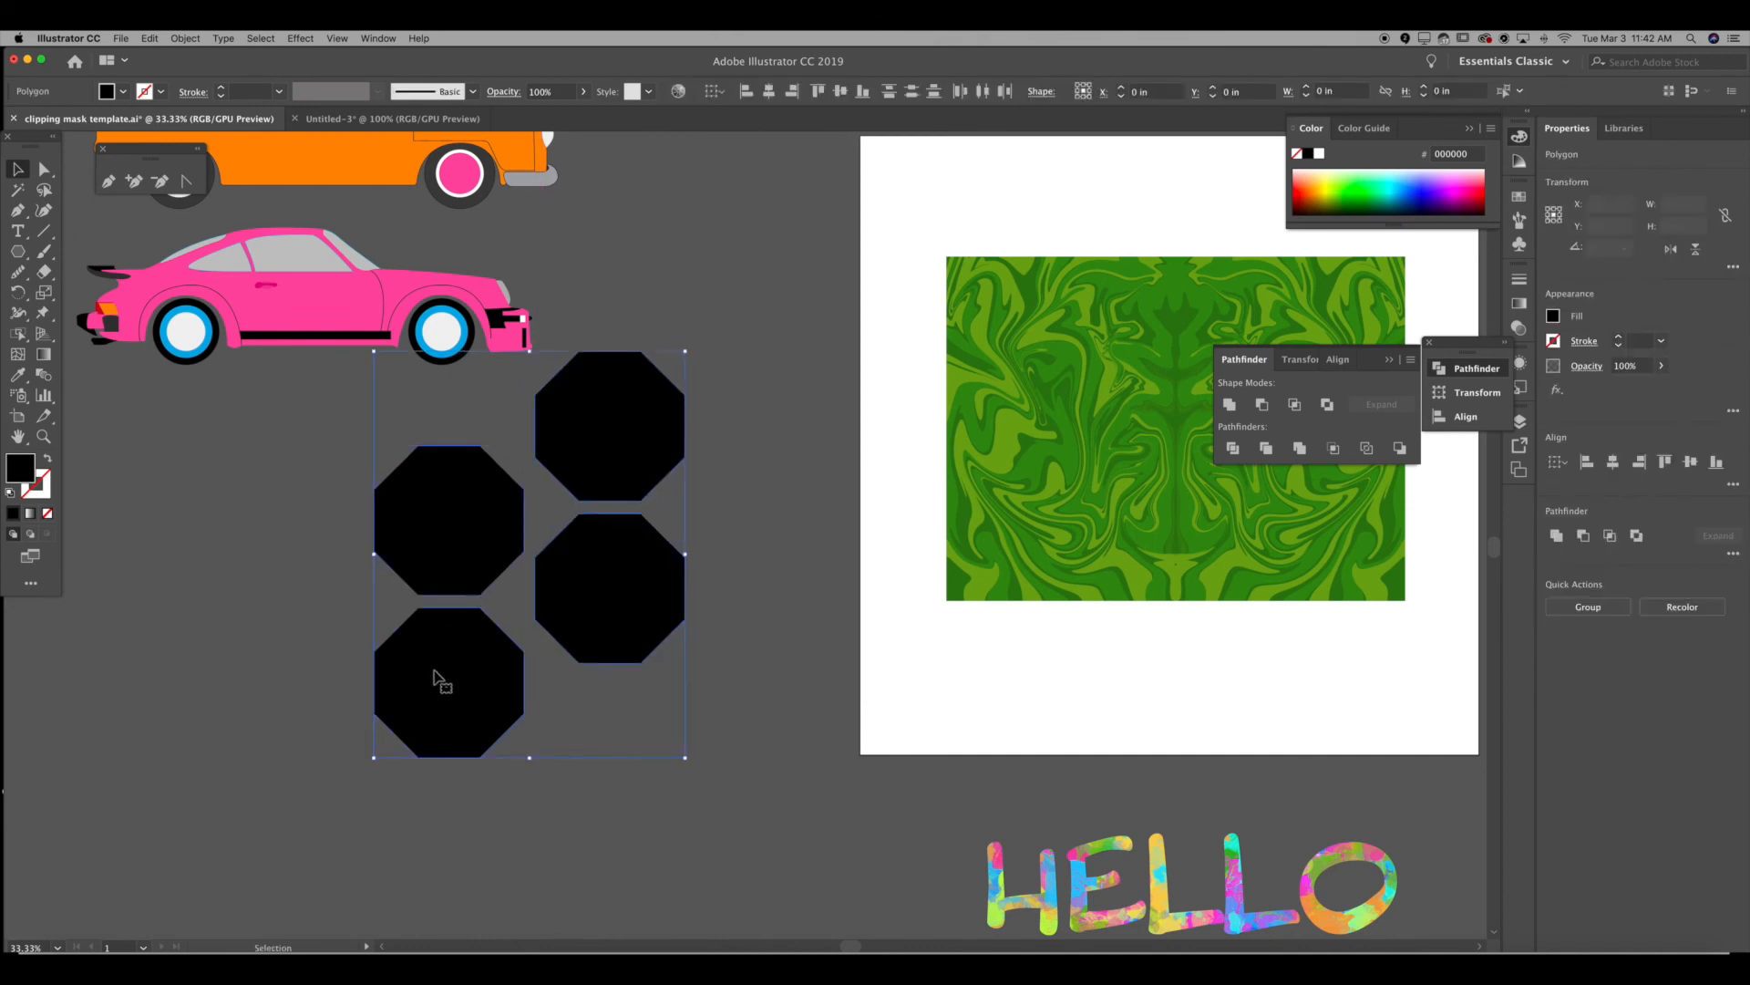
{"action": "left_click_drag", "start_coordinate": [606, 597], "coordinate": [293, 771]}
{"action": "left_click_drag", "start_coordinate": [392, 763], "coordinate": [424, 613]}
{"action": "left_click_drag", "start_coordinate": [584, 667], "coordinate": [359, 446]}
{"action": "left_click_drag", "start_coordinate": [355, 438], "coordinate": [330, 394]}
{"action": "key", "text": "super+z"}
{"action": "left_click_drag", "start_coordinate": [464, 603], "coordinate": [625, 776]}
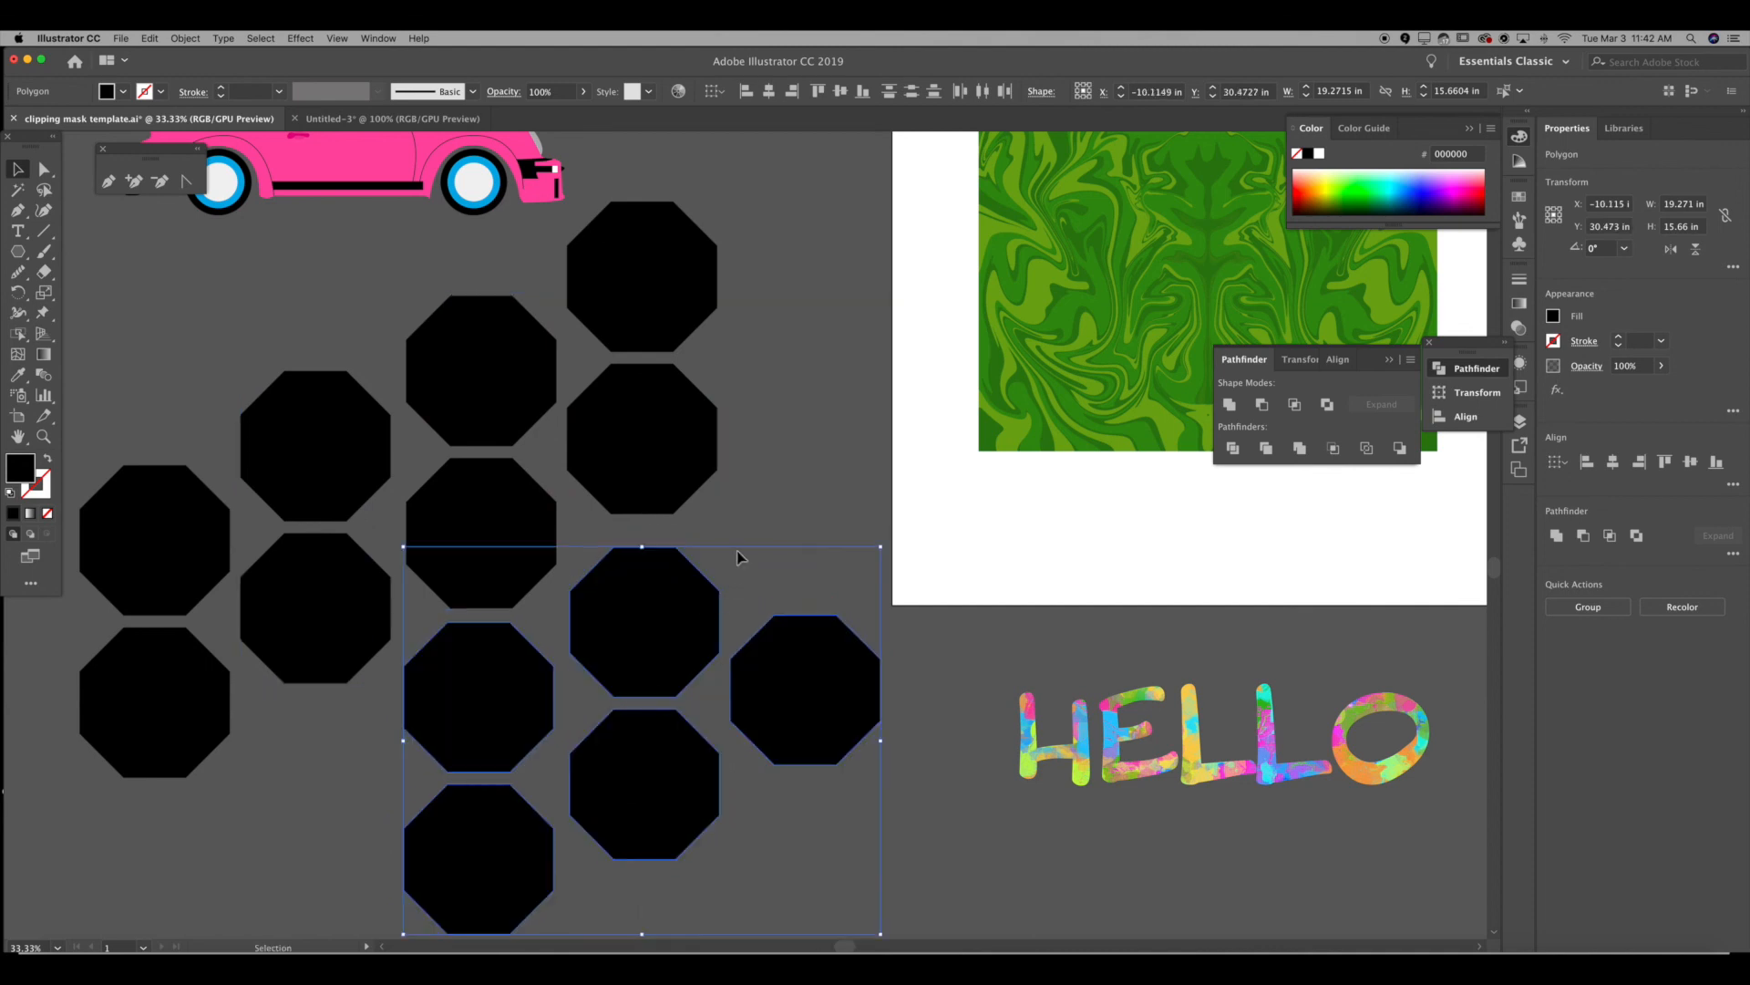
{"action": "left_click", "coordinate": [739, 557]}
{"action": "left_click", "coordinate": [781, 645]}
{"action": "key", "text": "Delete"}
Step: Scale down the whole octagon cluster and place it over the green pattern on the artboard
{"action": "left_click_drag", "start_coordinate": [787, 891], "coordinate": [146, 296]}
{"action": "left_click_drag", "start_coordinate": [724, 201], "coordinate": [728, 357]}
{"action": "key", "text": "space"}
{"action": "left_click_drag", "start_coordinate": [683, 398], "coordinate": [921, 395]}
Step: Rotate the green pattern 90° and enlarge it to about 15.06 by 20.08 in so it extends behind all the octagons
{"action": "left_click", "coordinate": [591, 347]}
{"action": "left_click_drag", "start_coordinate": [576, 324], "coordinate": [640, 697]}
{"action": "left_click_drag", "start_coordinate": [699, 359], "coordinate": [689, 383]}
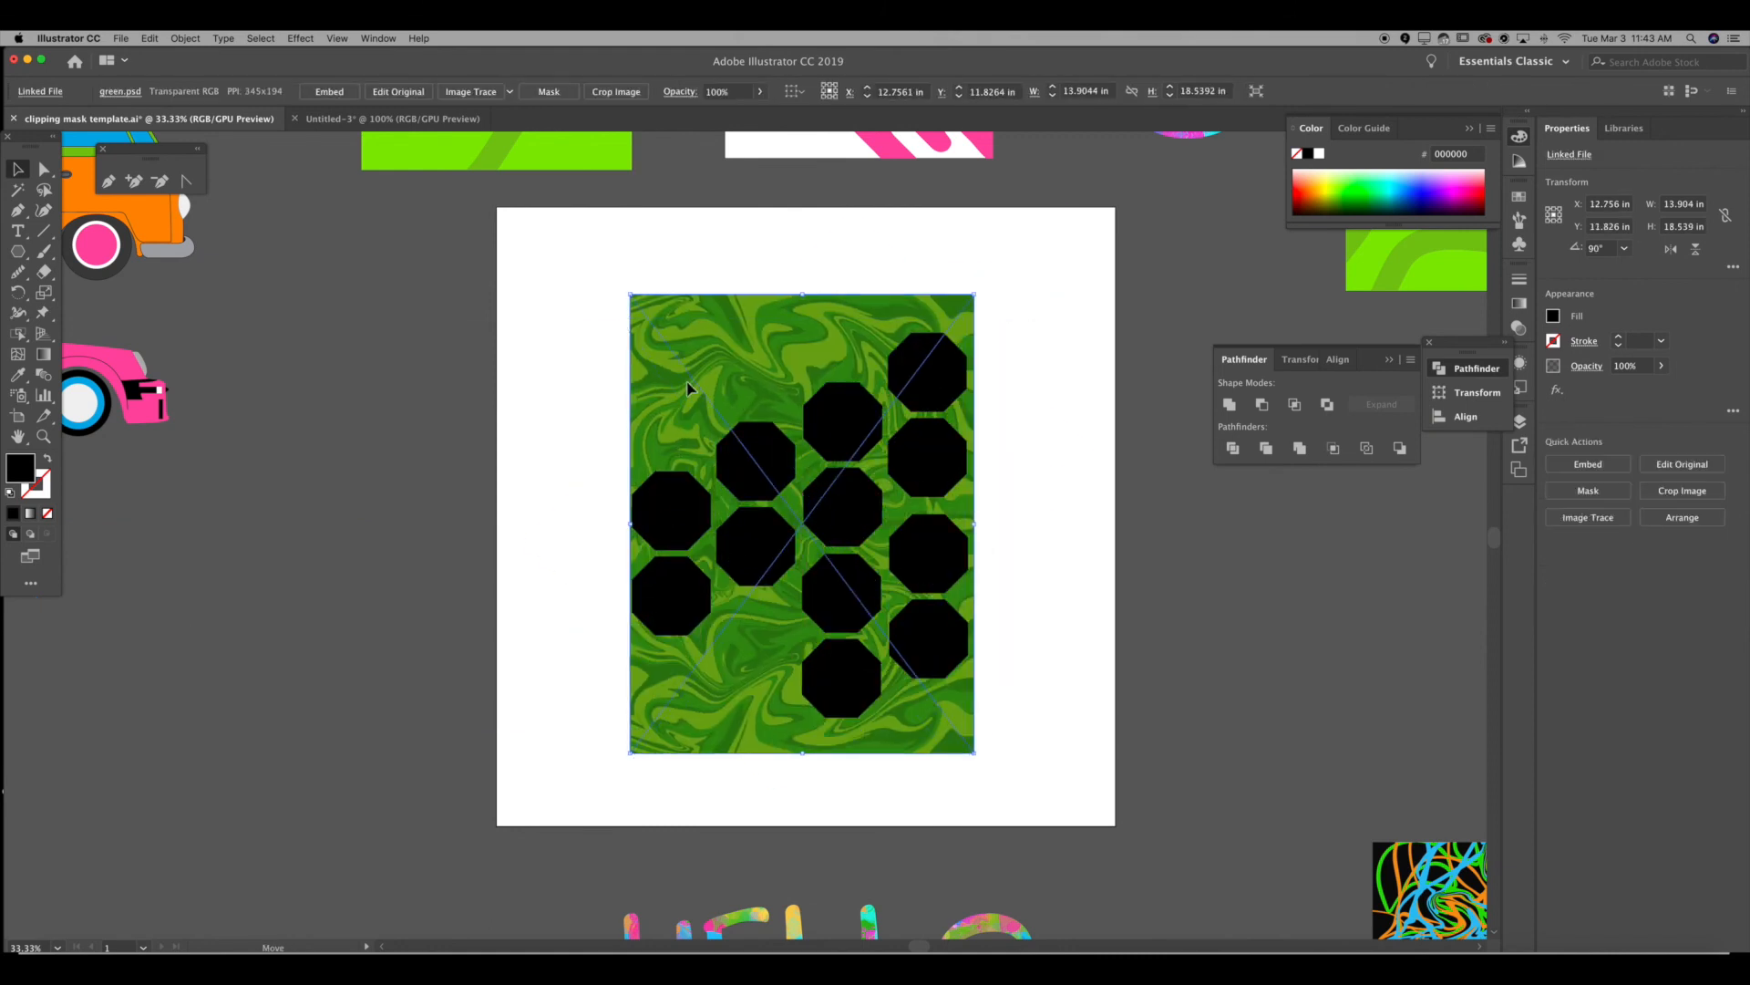
{"action": "left_click_drag", "start_coordinate": [630, 293], "coordinate": [601, 256]}
{"action": "left_click_drag", "start_coordinate": [677, 333], "coordinate": [685, 352]}
{"action": "left_click", "coordinate": [1020, 389]}
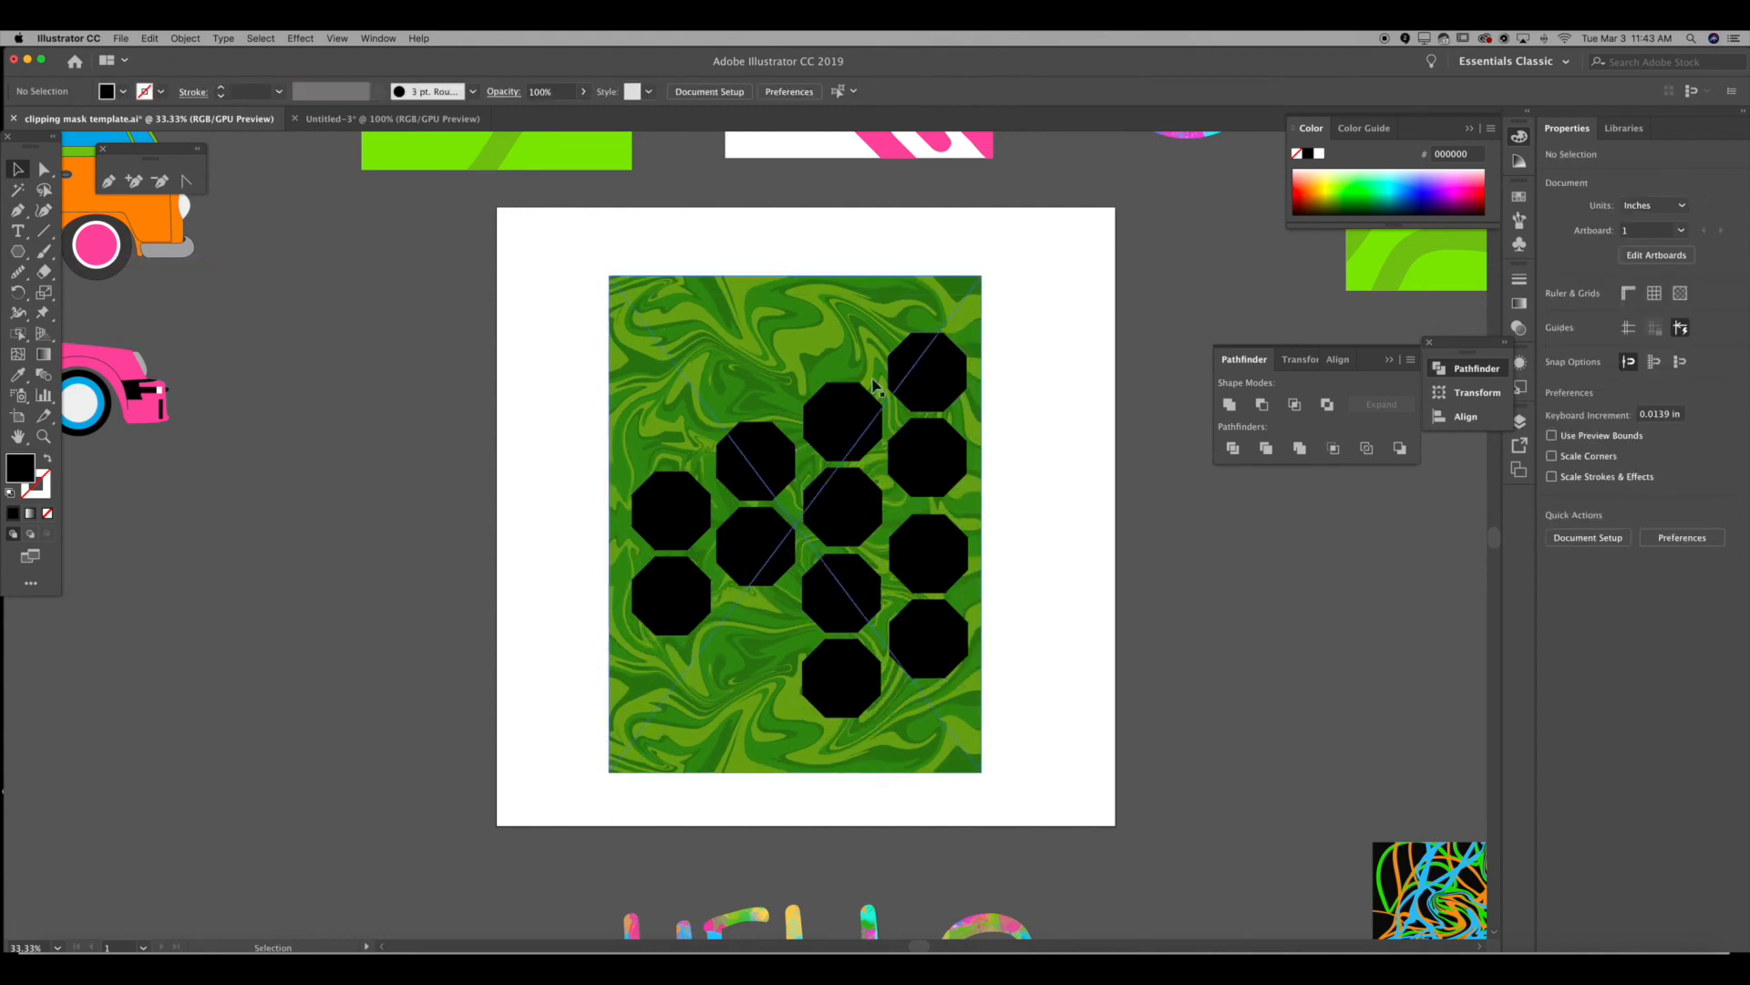
{"action": "left_click", "coordinate": [848, 415]}
{"action": "left_click", "coordinate": [1026, 345]}
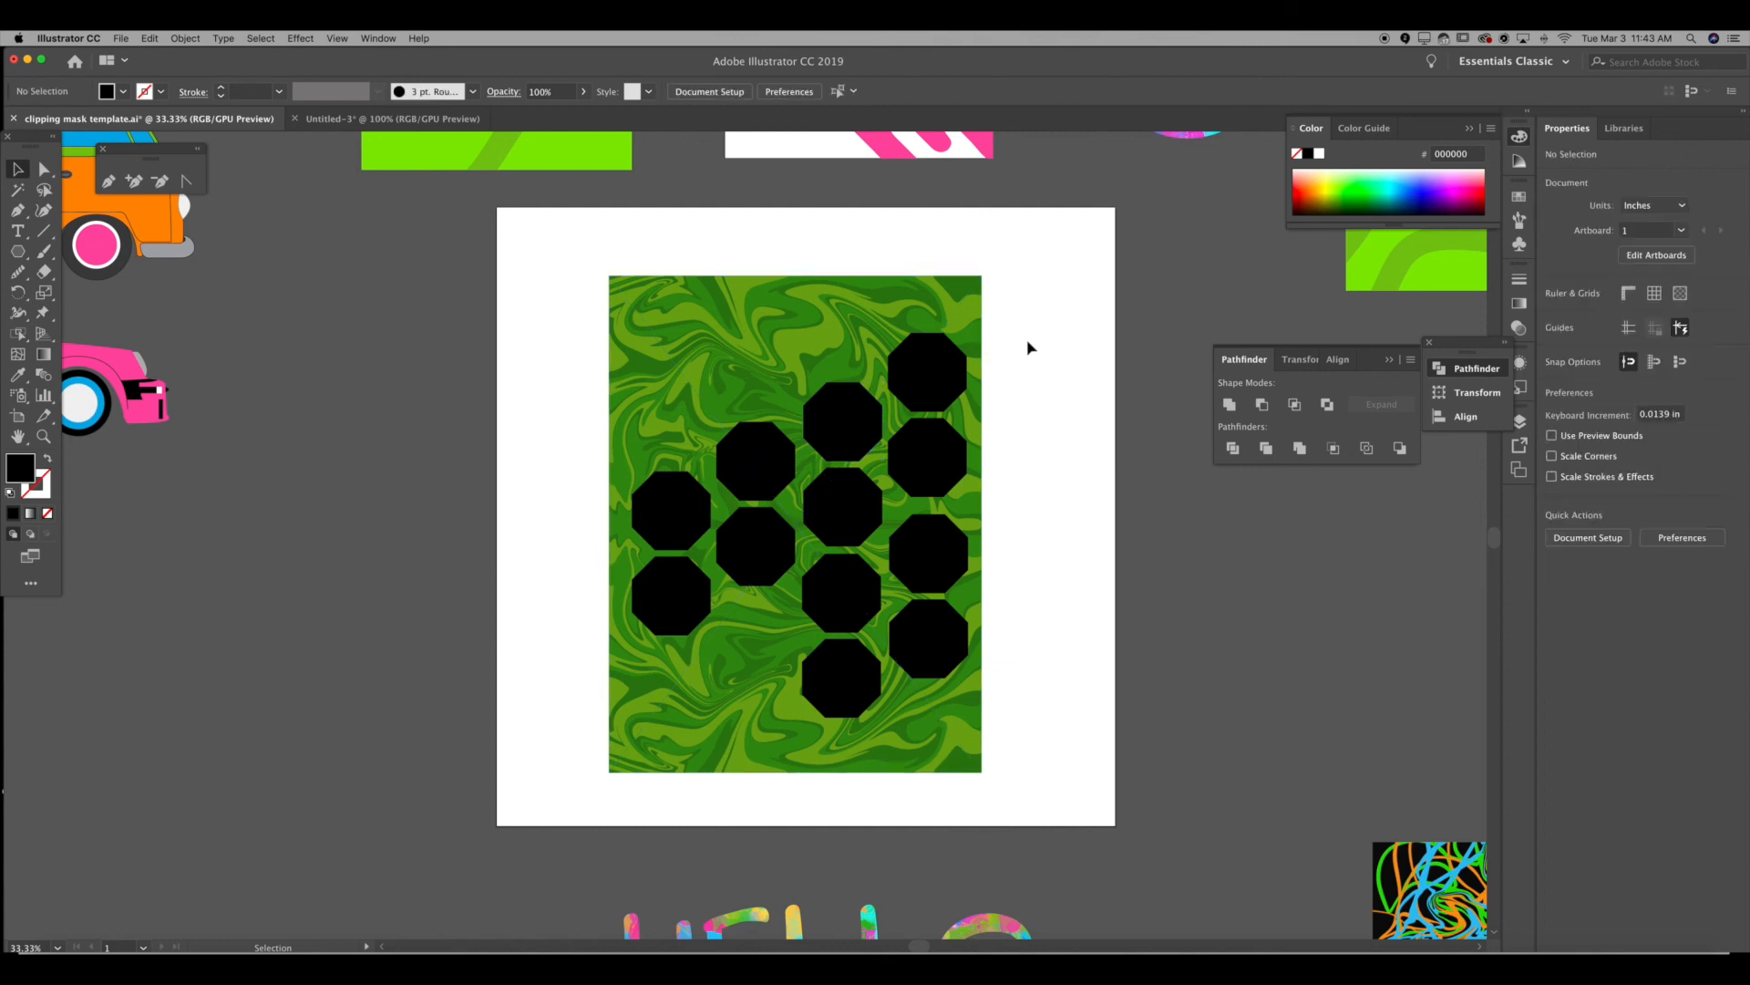
Step: Make a clipping mask from the green pattern and only the uppermost octagon of the outer column
{"action": "left_click", "coordinate": [948, 316]}
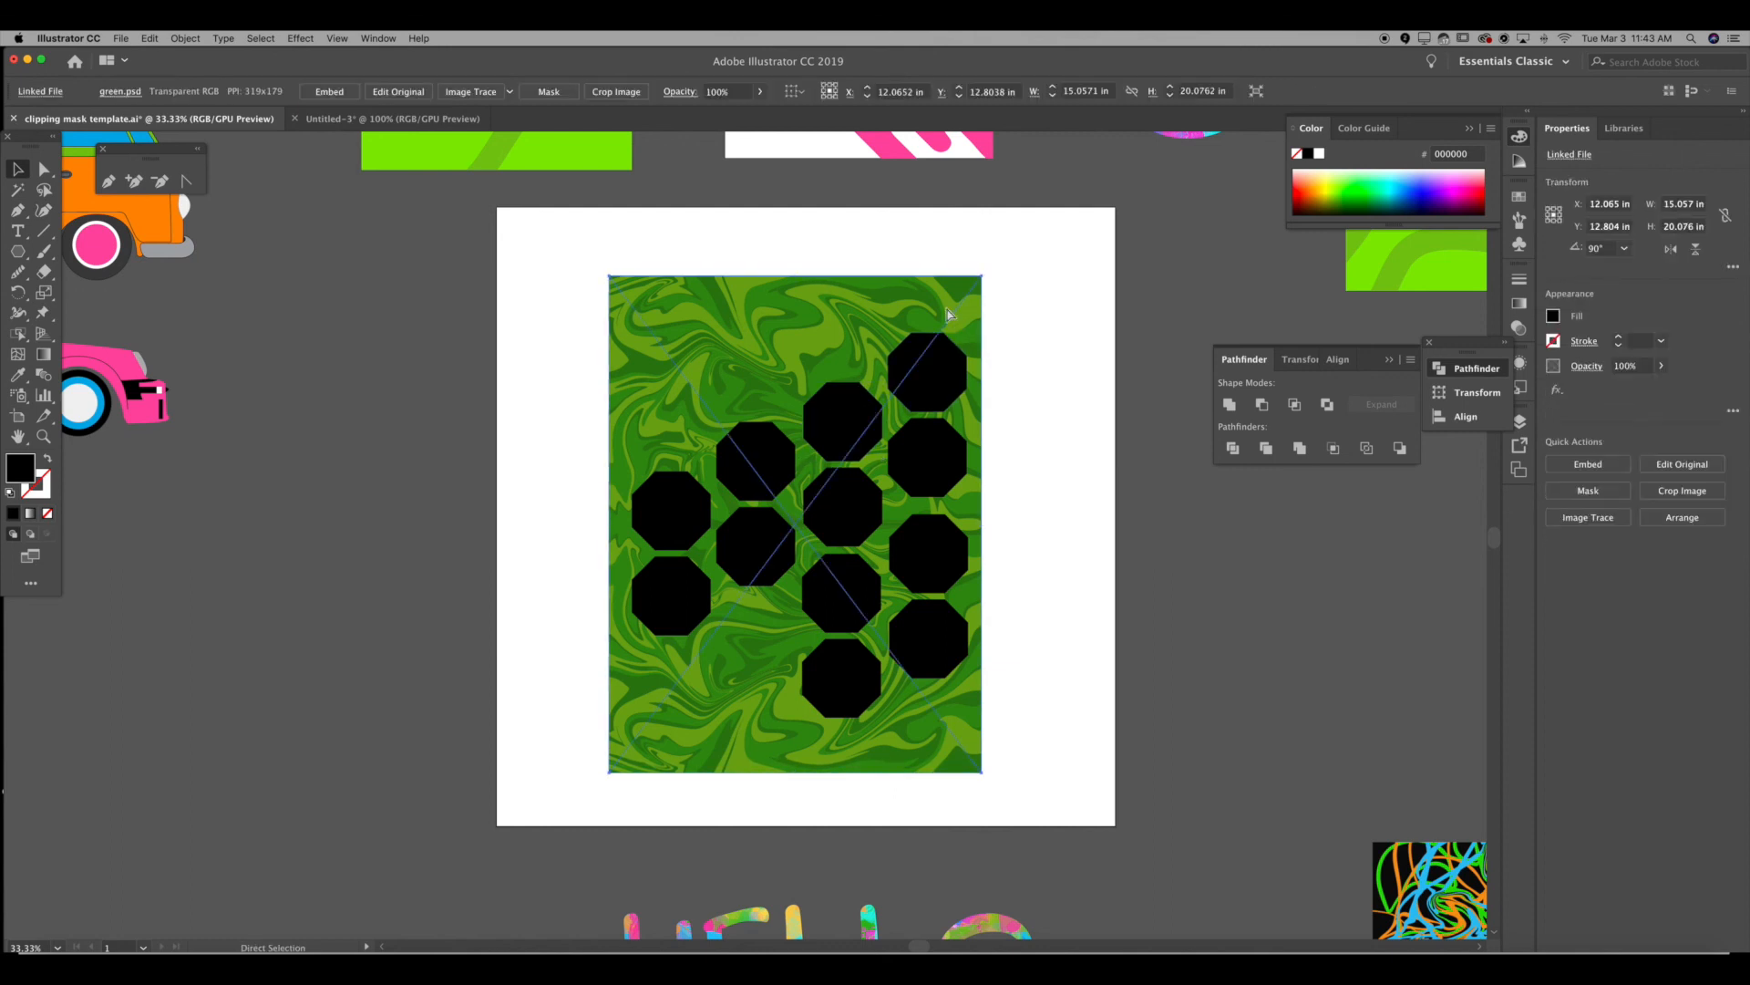
{"action": "left_click", "coordinate": [943, 372], "text": "shift"}
{"action": "right_click", "coordinate": [1040, 320]}
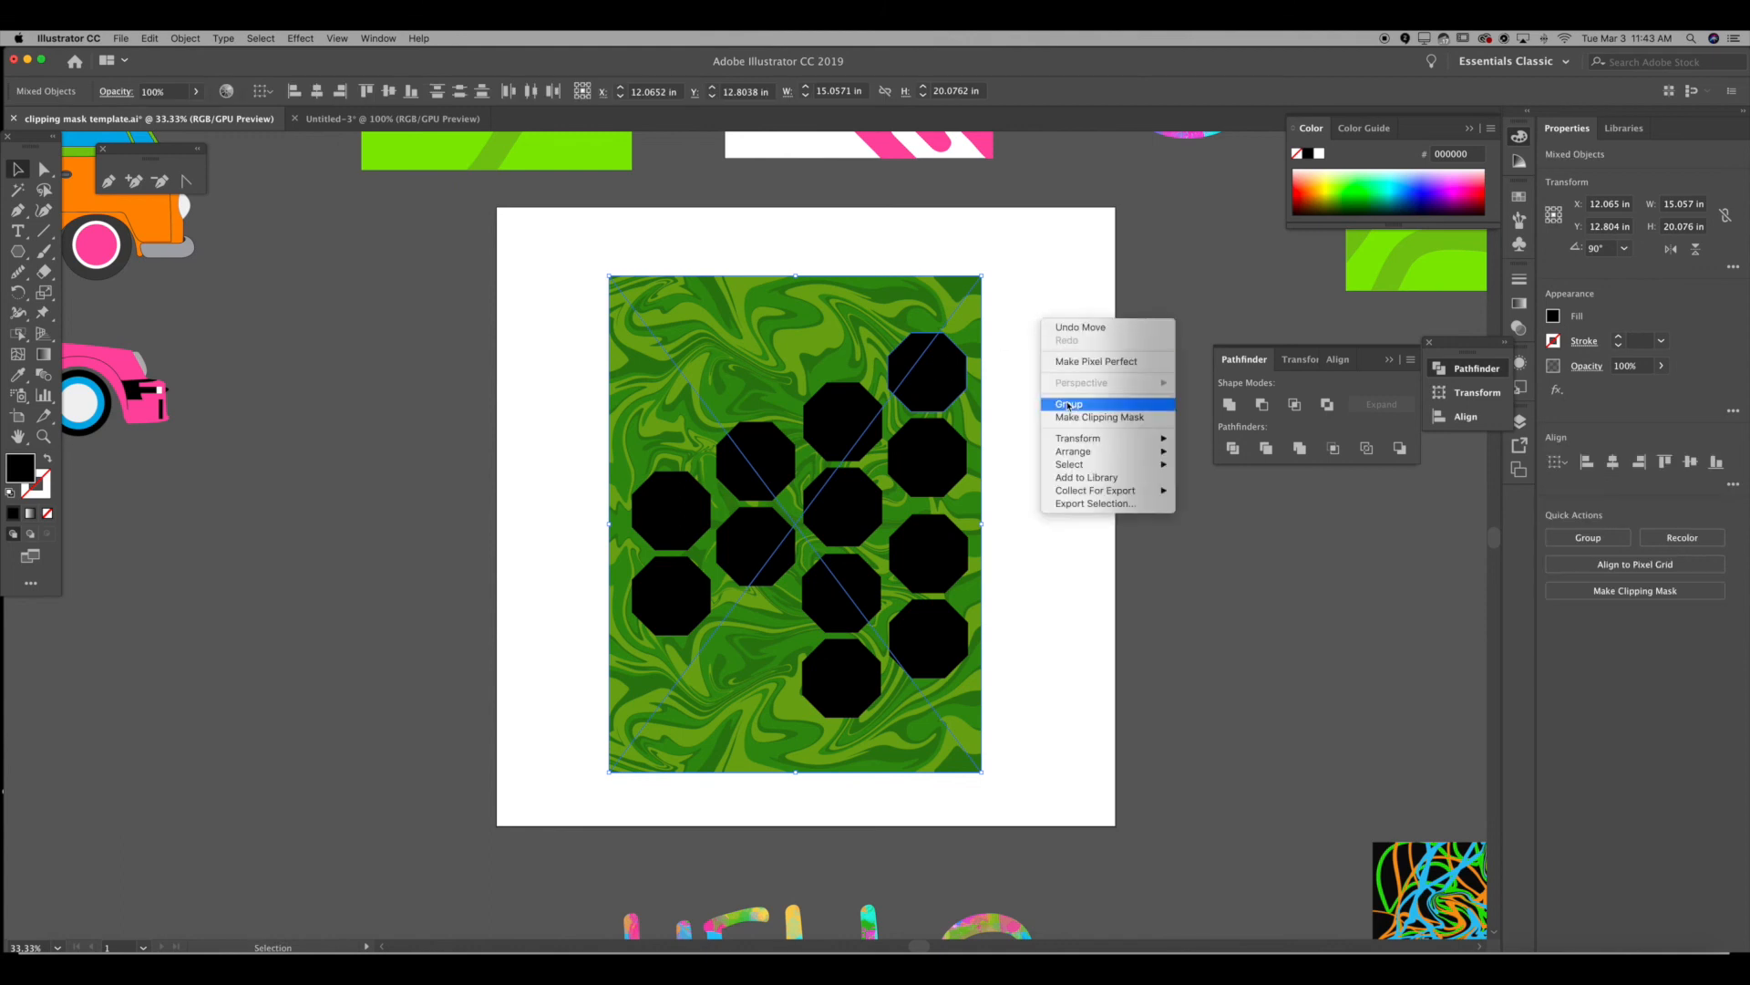
{"action": "left_click", "coordinate": [1062, 417]}
{"action": "left_click", "coordinate": [1040, 327]}
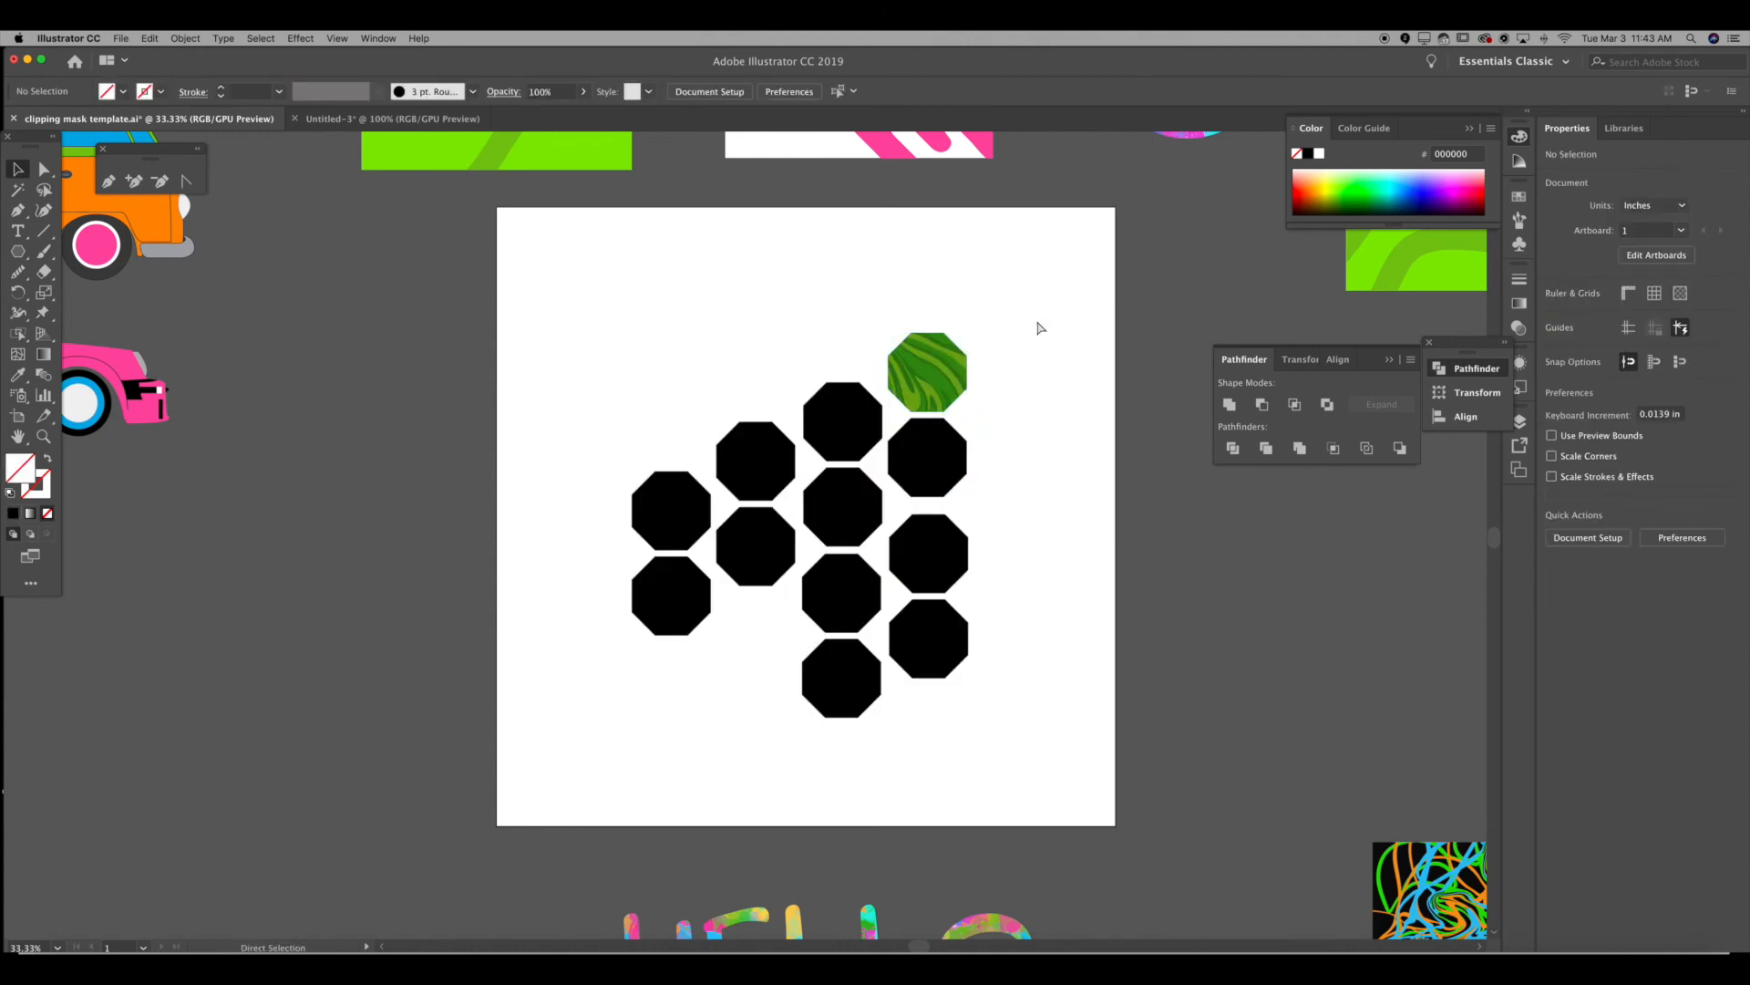
Step: Paste another copy of the green pattern behind the shapes and clip it with the next octagon down
{"action": "key", "text": "super+b"}
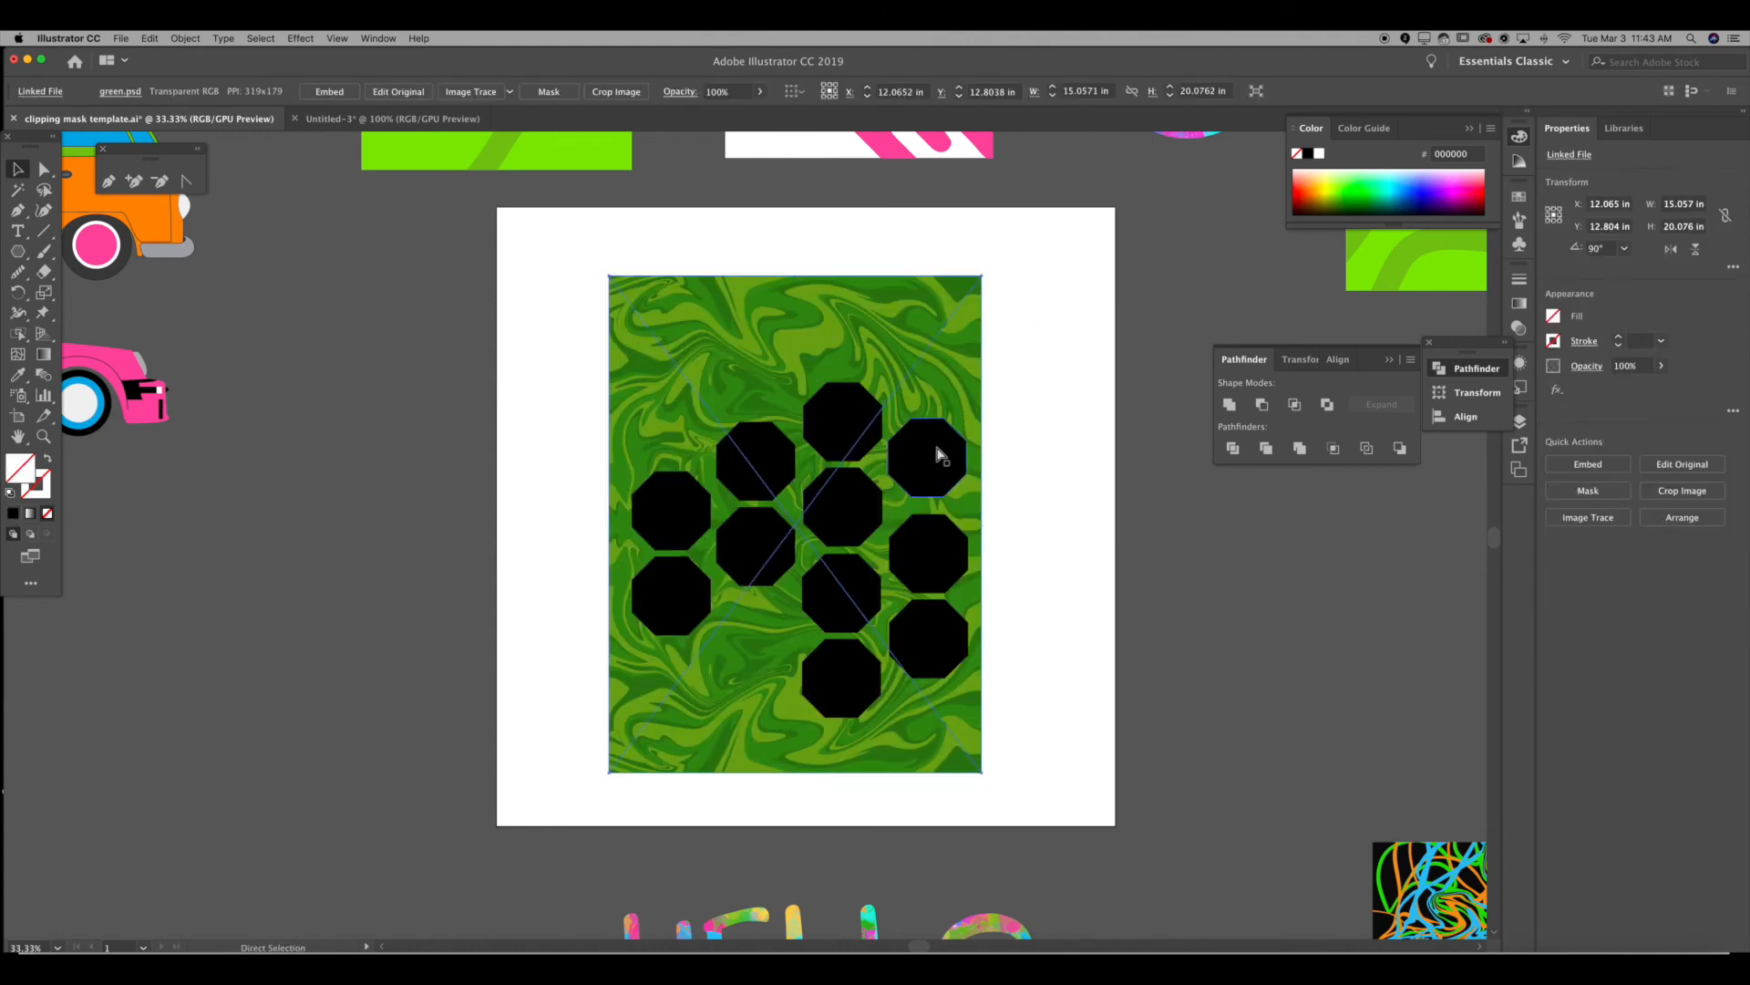
{"action": "left_click", "coordinate": [939, 456], "text": "shift"}
{"action": "right_click", "coordinate": [1043, 397]}
{"action": "left_click", "coordinate": [1085, 498]}
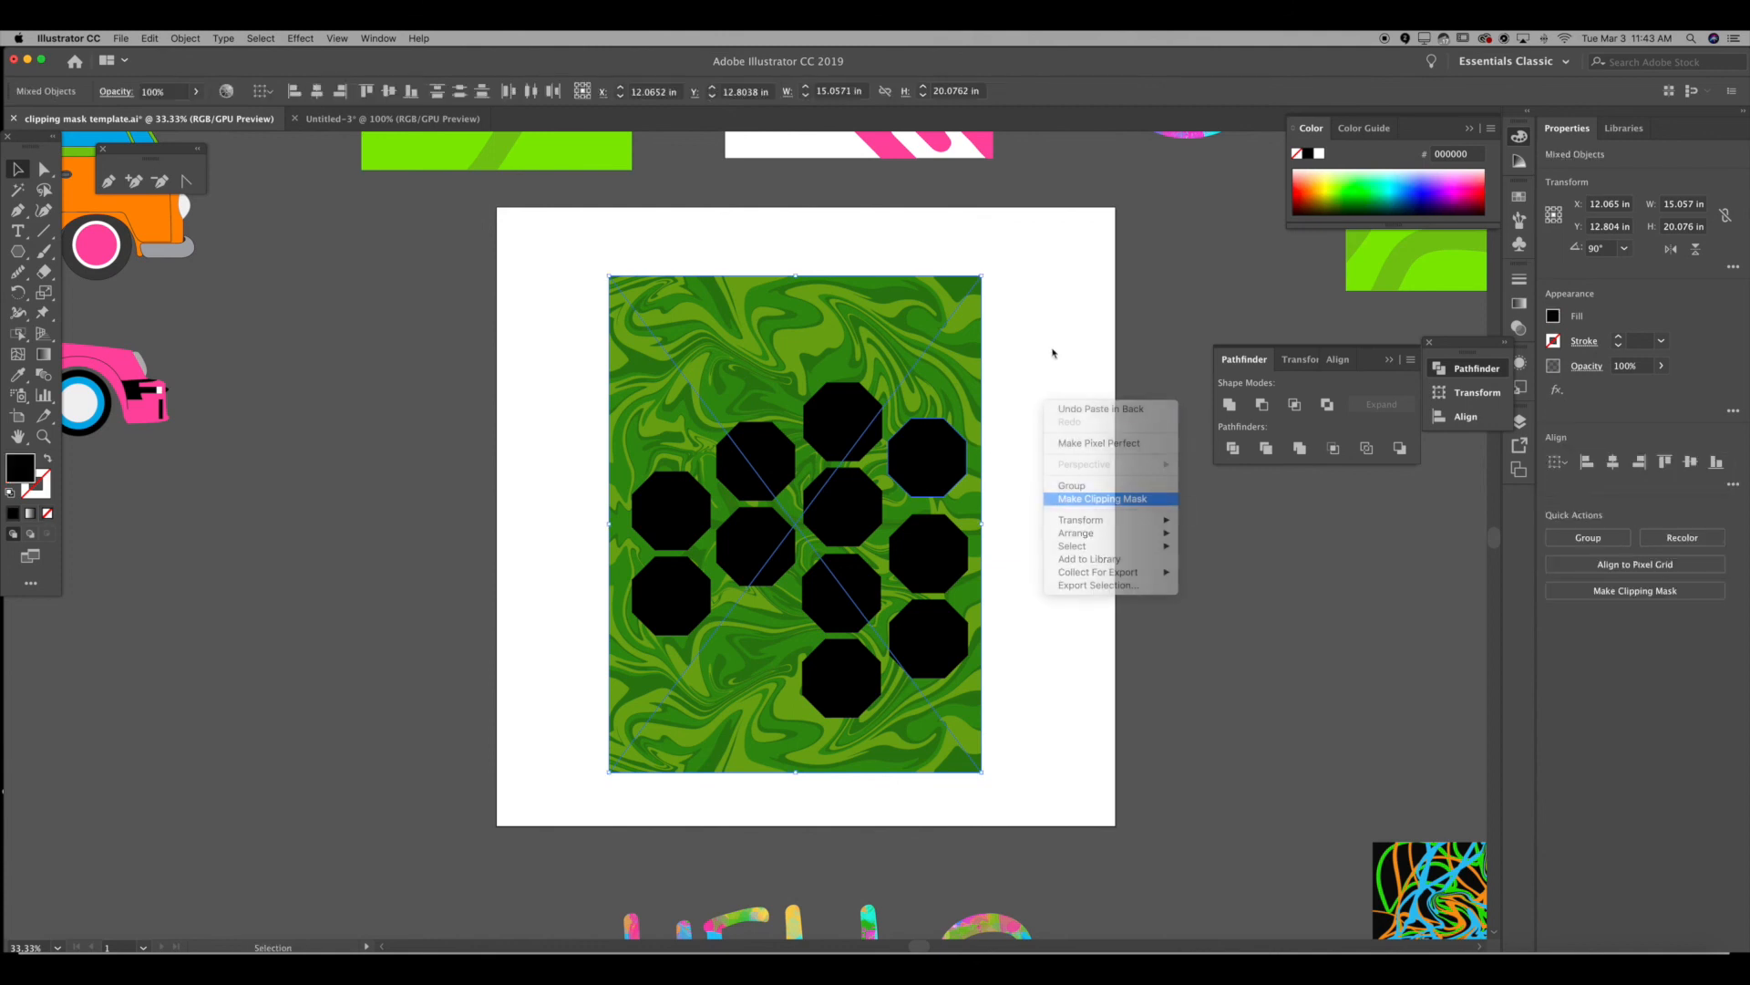
{"action": "left_click", "coordinate": [1054, 353]}
Step: Undo both single-octagon clipping masks and the pasted pattern copy
{"action": "key", "text": "super+z"}
{"action": "key", "text": "super+z"}
{"action": "key", "text": "super+z"}
{"action": "key", "text": "super+z"}
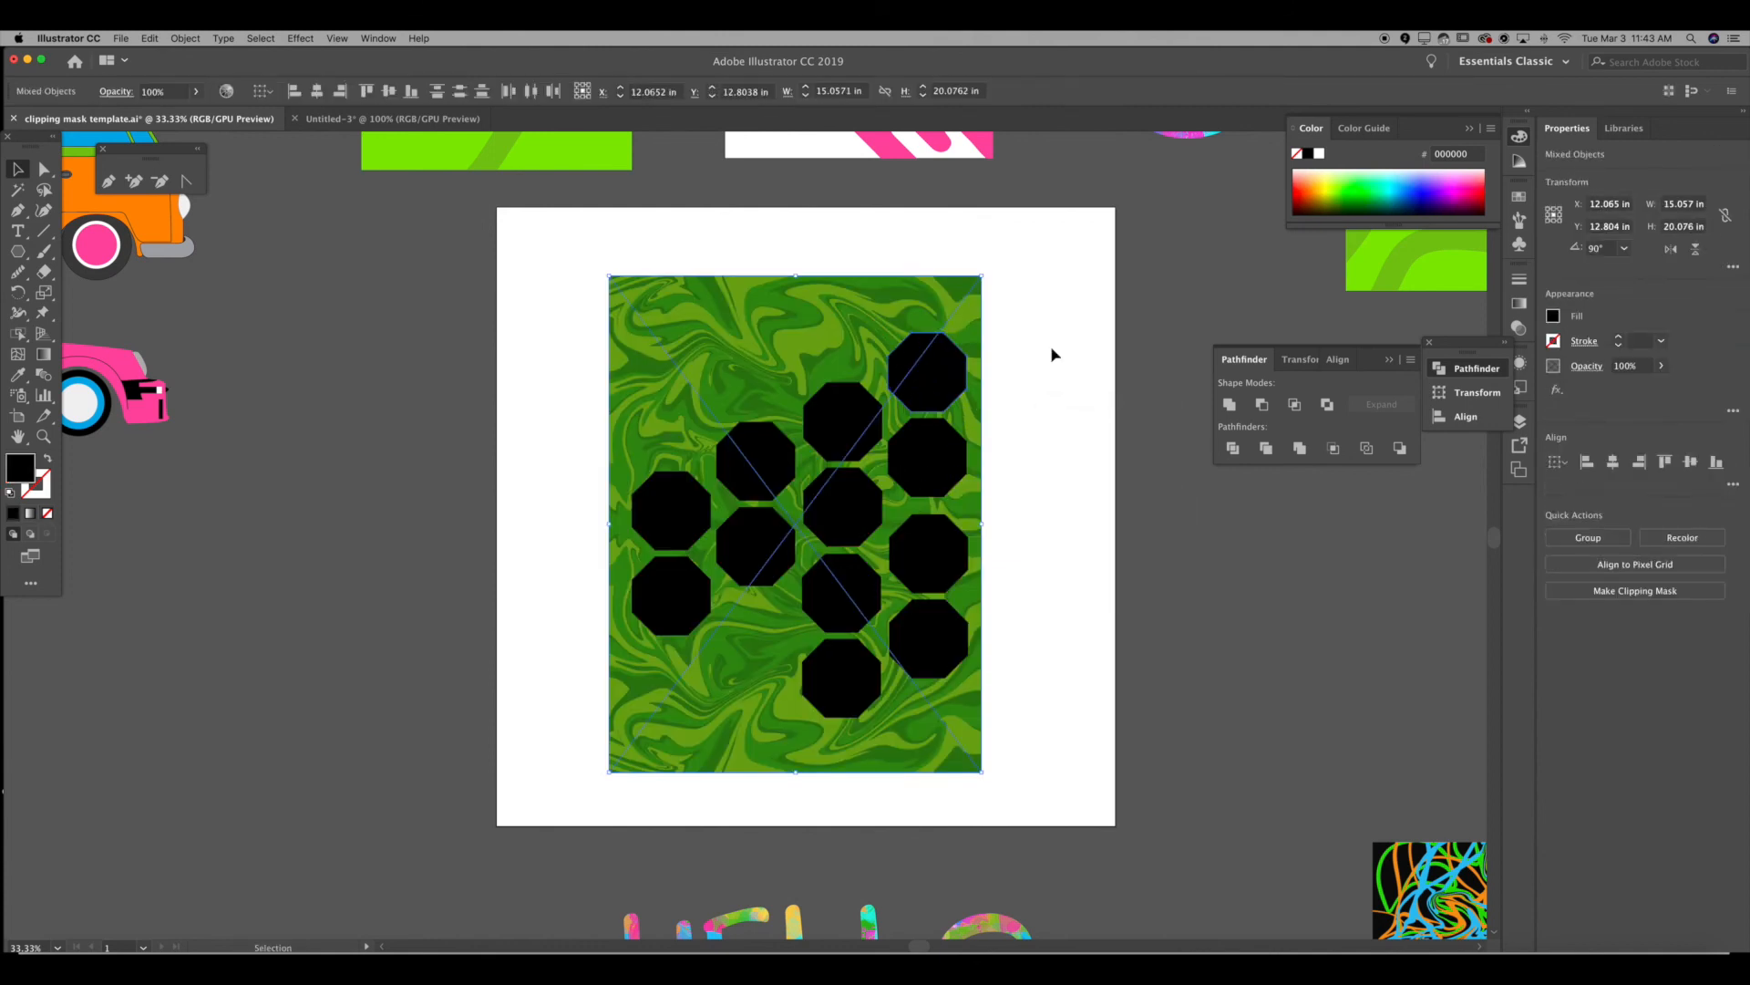
{"action": "key", "text": "super+z"}
Step: Select all twelve octagons without the green pattern and combine them using the Pathfinder Unite mode
{"action": "left_click", "coordinate": [1054, 350]}
{"action": "left_click_drag", "start_coordinate": [825, 327], "coordinate": [832, 348]}
{"action": "left_click", "coordinate": [1035, 355]}
{"action": "left_click", "coordinate": [886, 366]}
{"action": "left_click_drag", "start_coordinate": [552, 223], "coordinate": [1057, 733]}
{"action": "left_click", "coordinate": [932, 764], "text": "shift"}
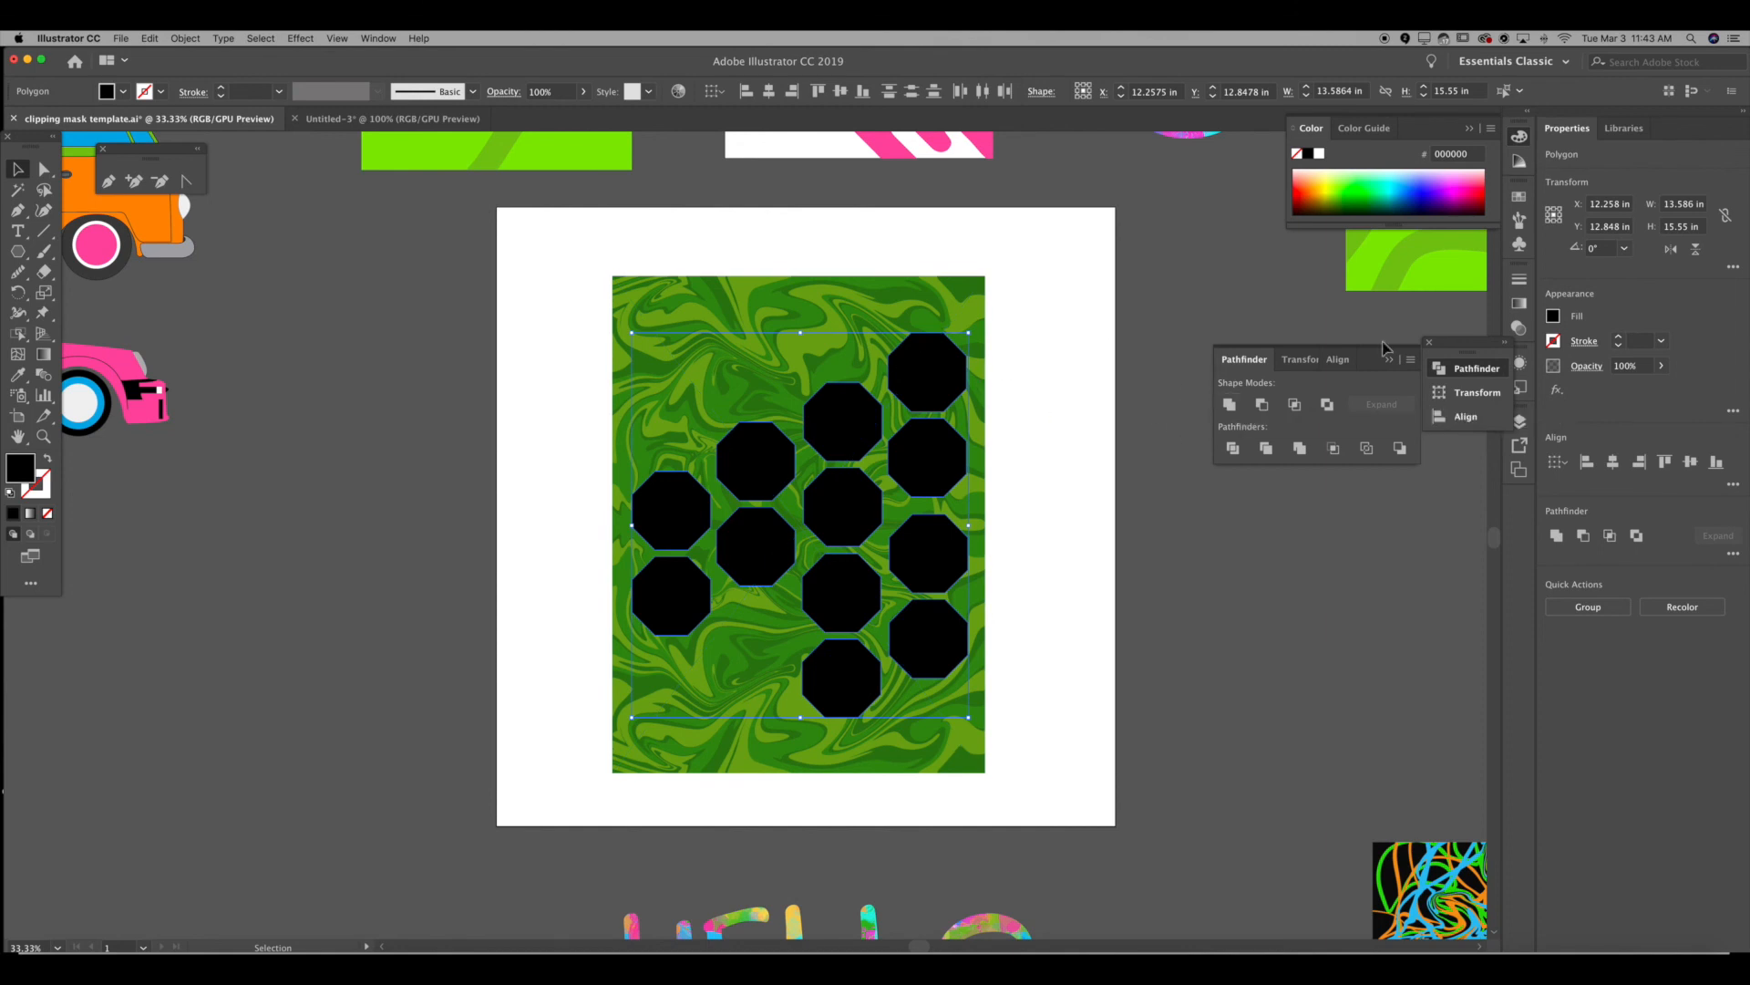
{"action": "left_click", "coordinate": [1430, 343]}
{"action": "left_click", "coordinate": [378, 37]}
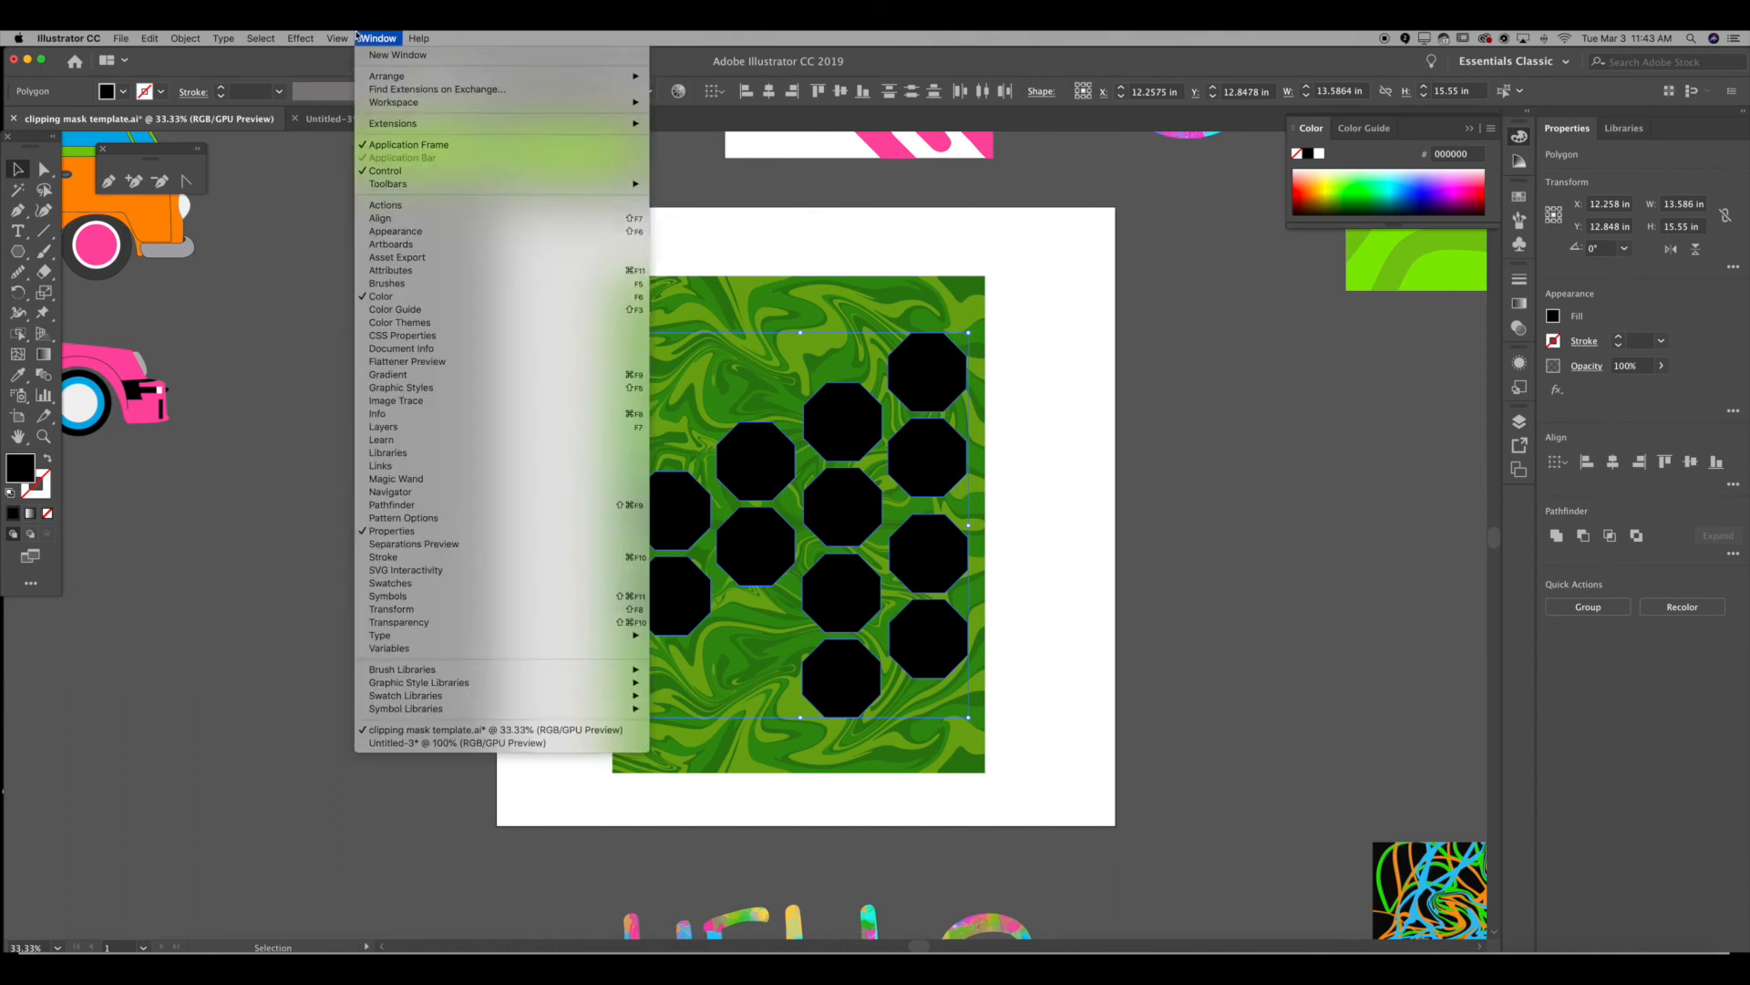
{"action": "left_click", "coordinate": [417, 506]}
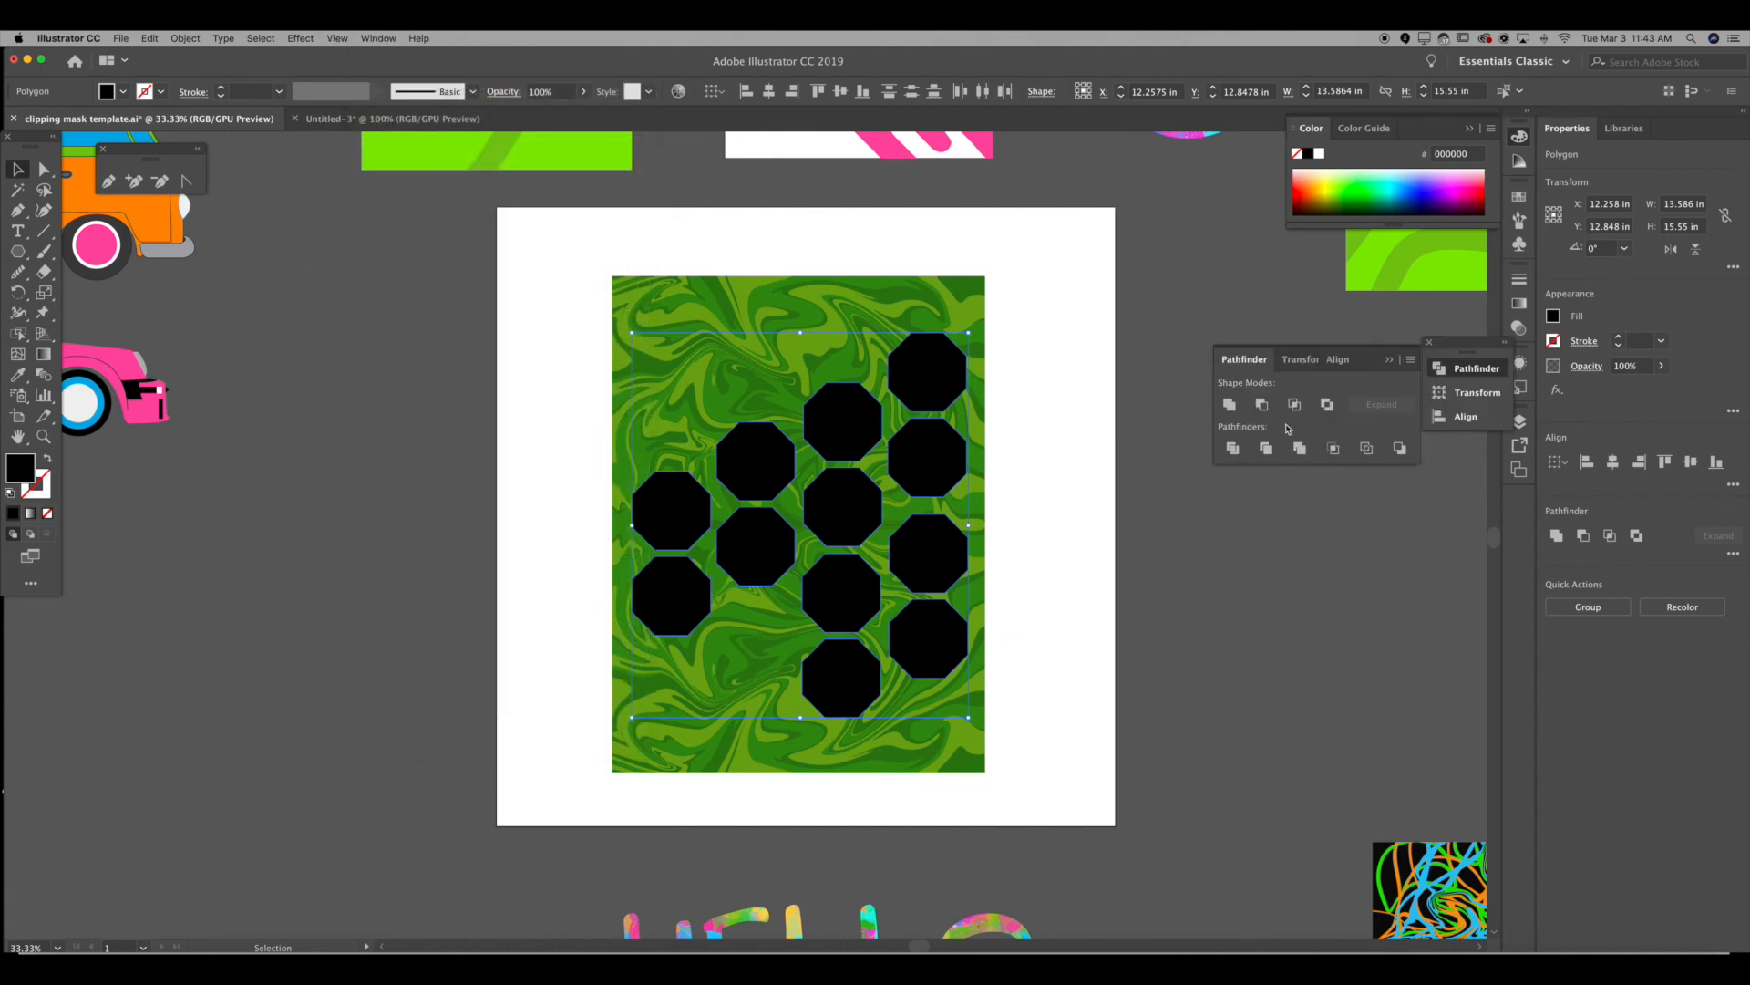
{"action": "left_click", "coordinate": [1229, 404]}
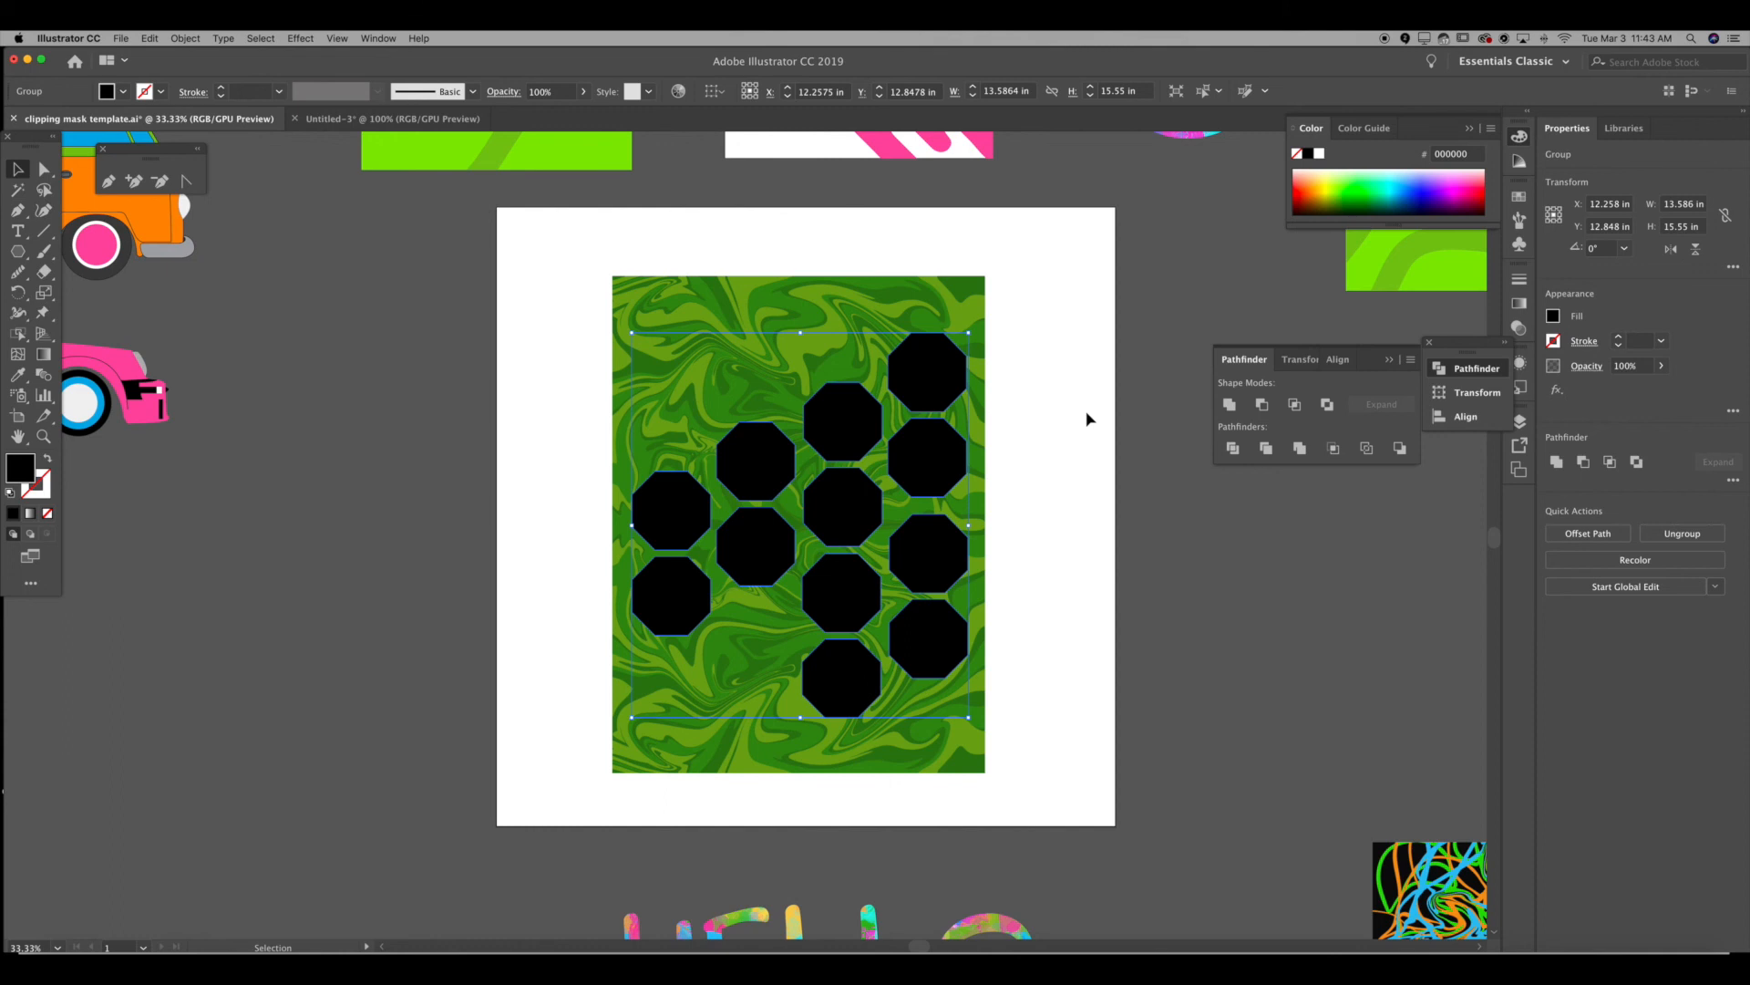
Step: Try moving the united octagons partly off the pattern as one object, and undo the move
{"action": "left_click_drag", "start_coordinate": [938, 371], "coordinate": [1058, 350]}
{"action": "left_click_drag", "start_coordinate": [1061, 349], "coordinate": [1091, 301]}
{"action": "key", "text": "super+z"}
{"action": "key", "text": "super+z"}
{"action": "key", "text": "super+shift+z"}
{"action": "key", "text": "super+shift+z"}
{"action": "left_click", "coordinate": [1055, 349]}
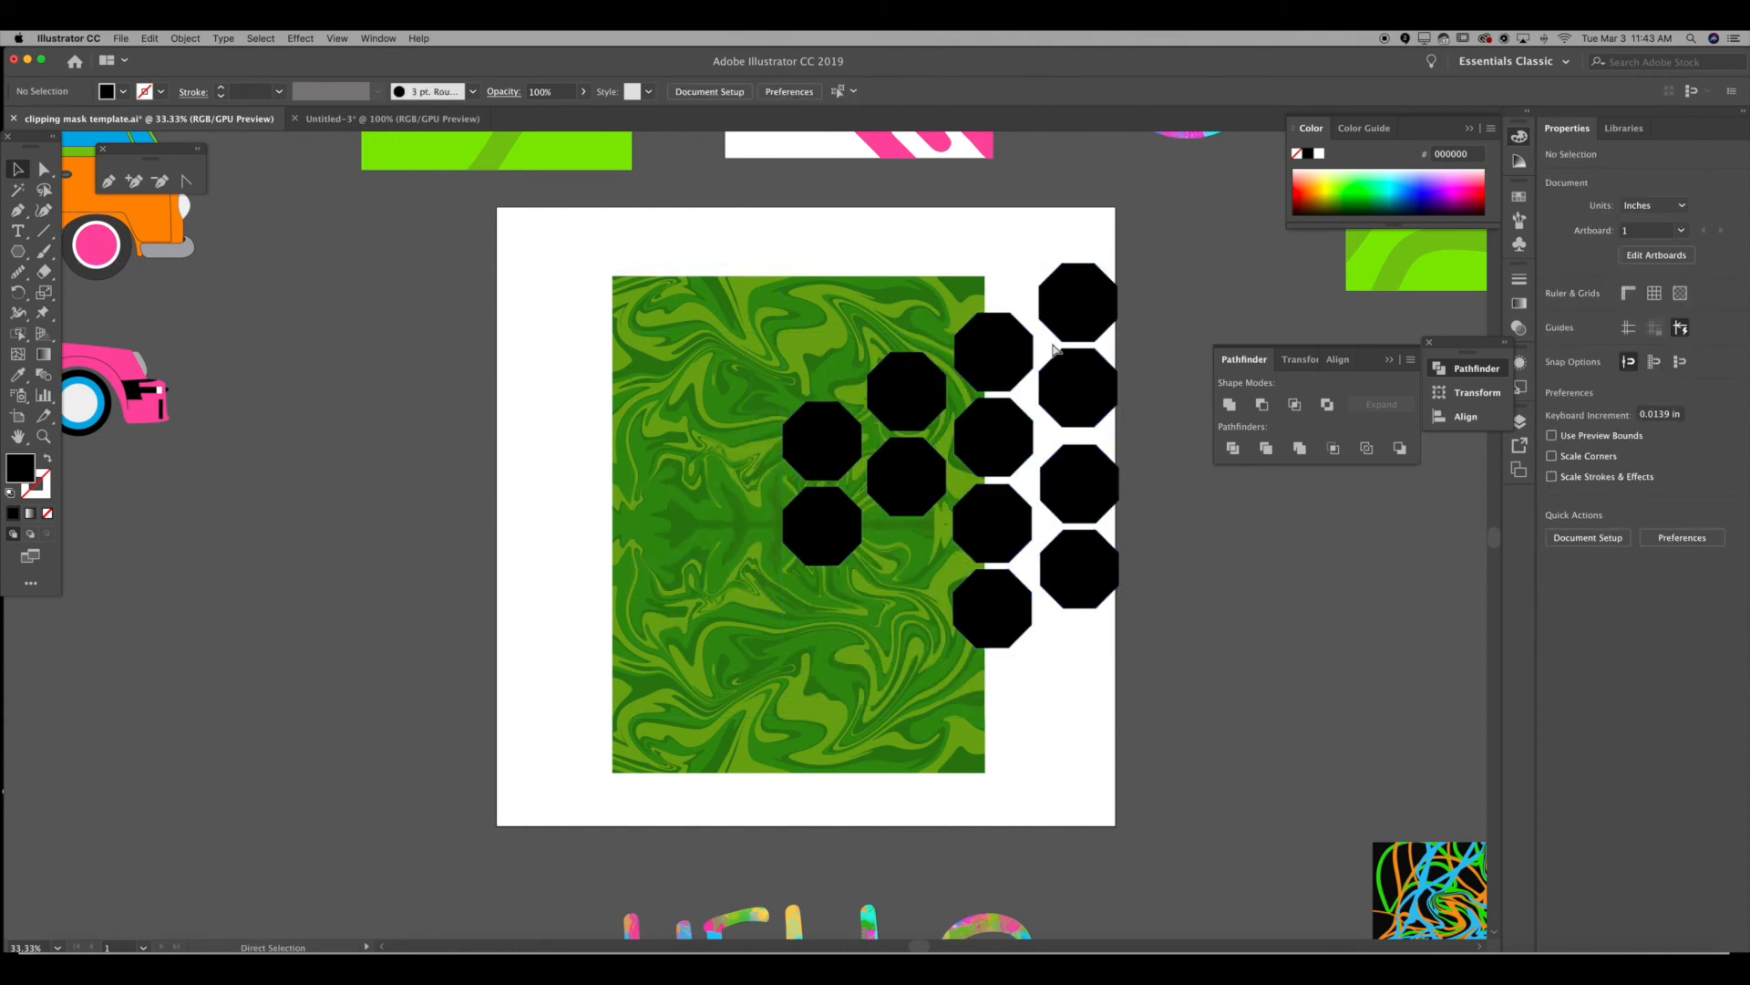
{"action": "key", "text": "super+z"}
{"action": "left_click", "coordinate": [1038, 276]}
{"action": "left_click_drag", "start_coordinate": [991, 329], "coordinate": [1004, 310]}
Step: Convert the united octagon group into a compound path
{"action": "left_click", "coordinate": [917, 394]}
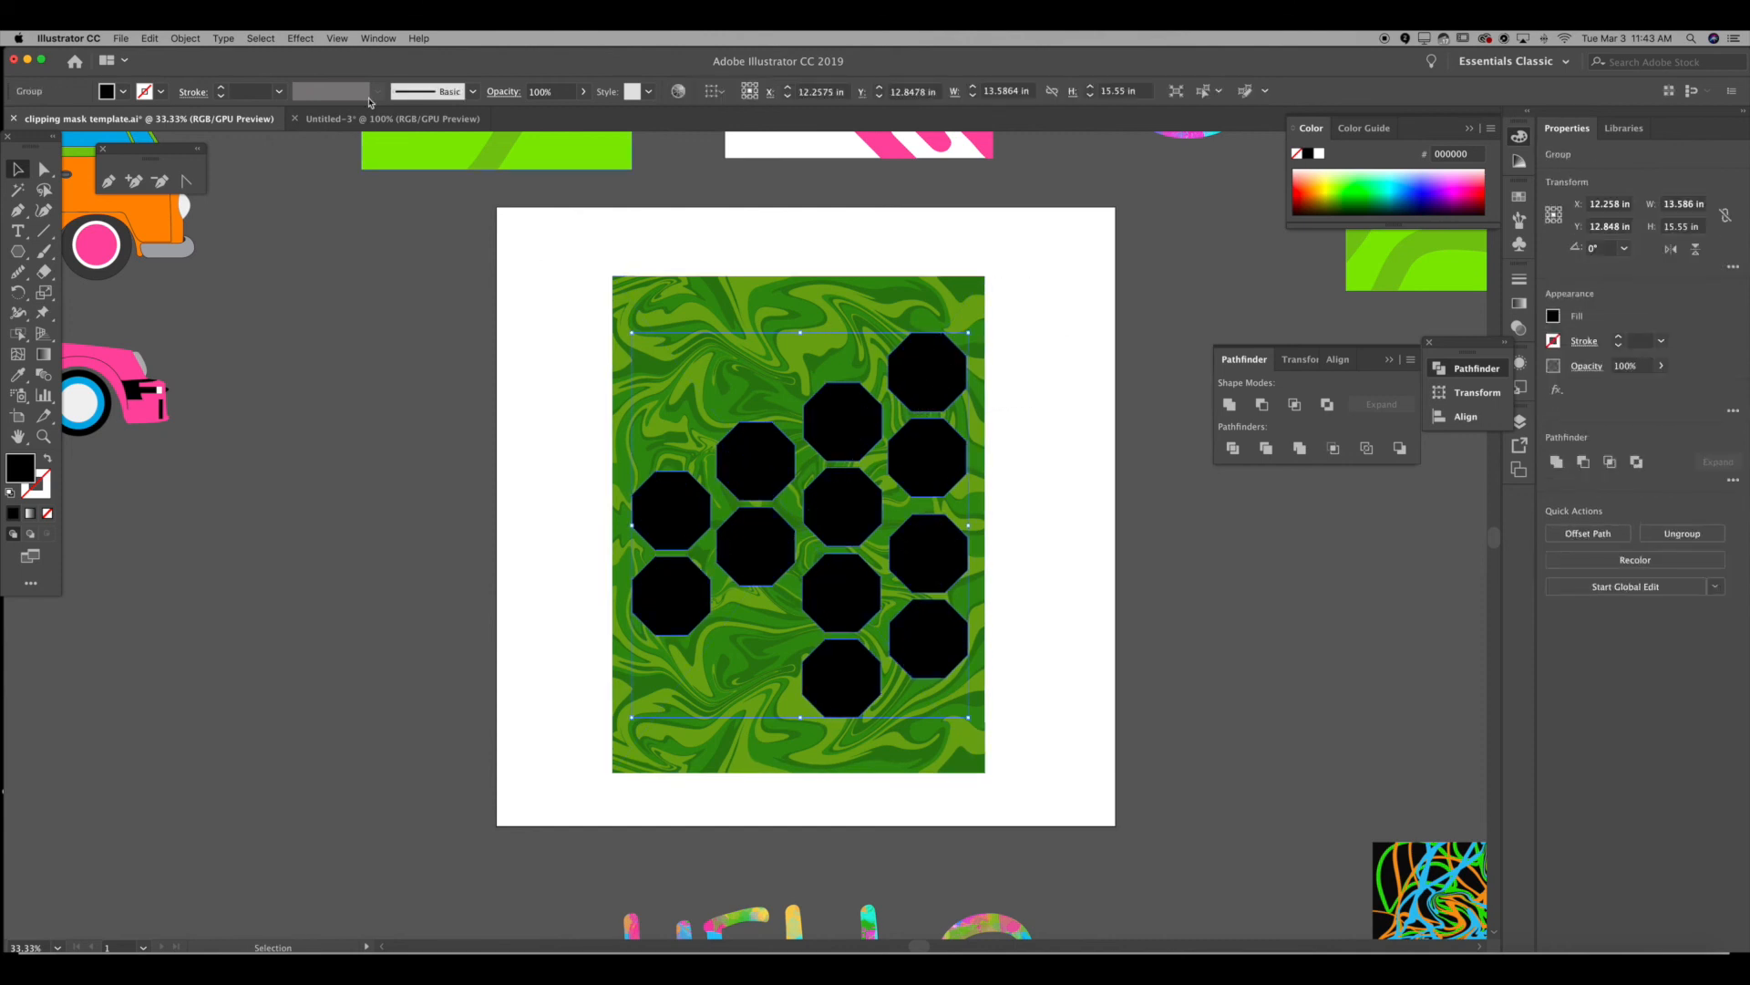
{"action": "left_click", "coordinate": [185, 38]}
{"action": "mouse_move", "coordinate": [274, 482]}
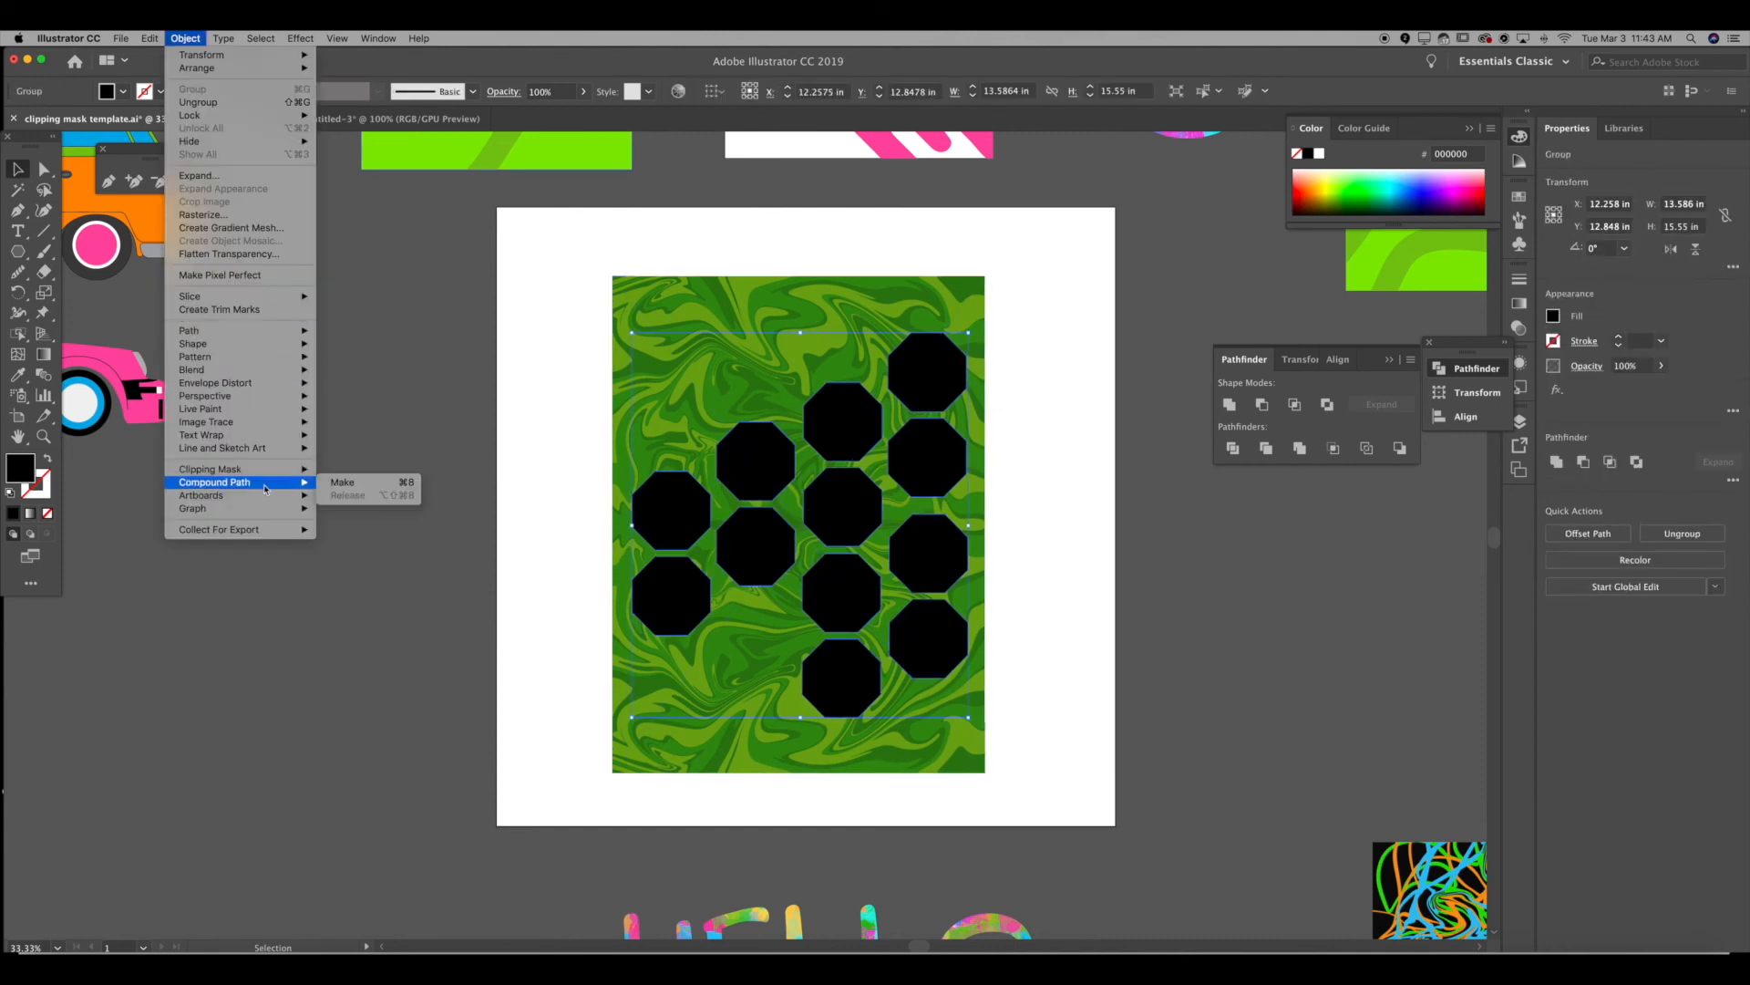
{"action": "left_click", "coordinate": [370, 482]}
{"action": "left_click", "coordinate": [560, 416]}
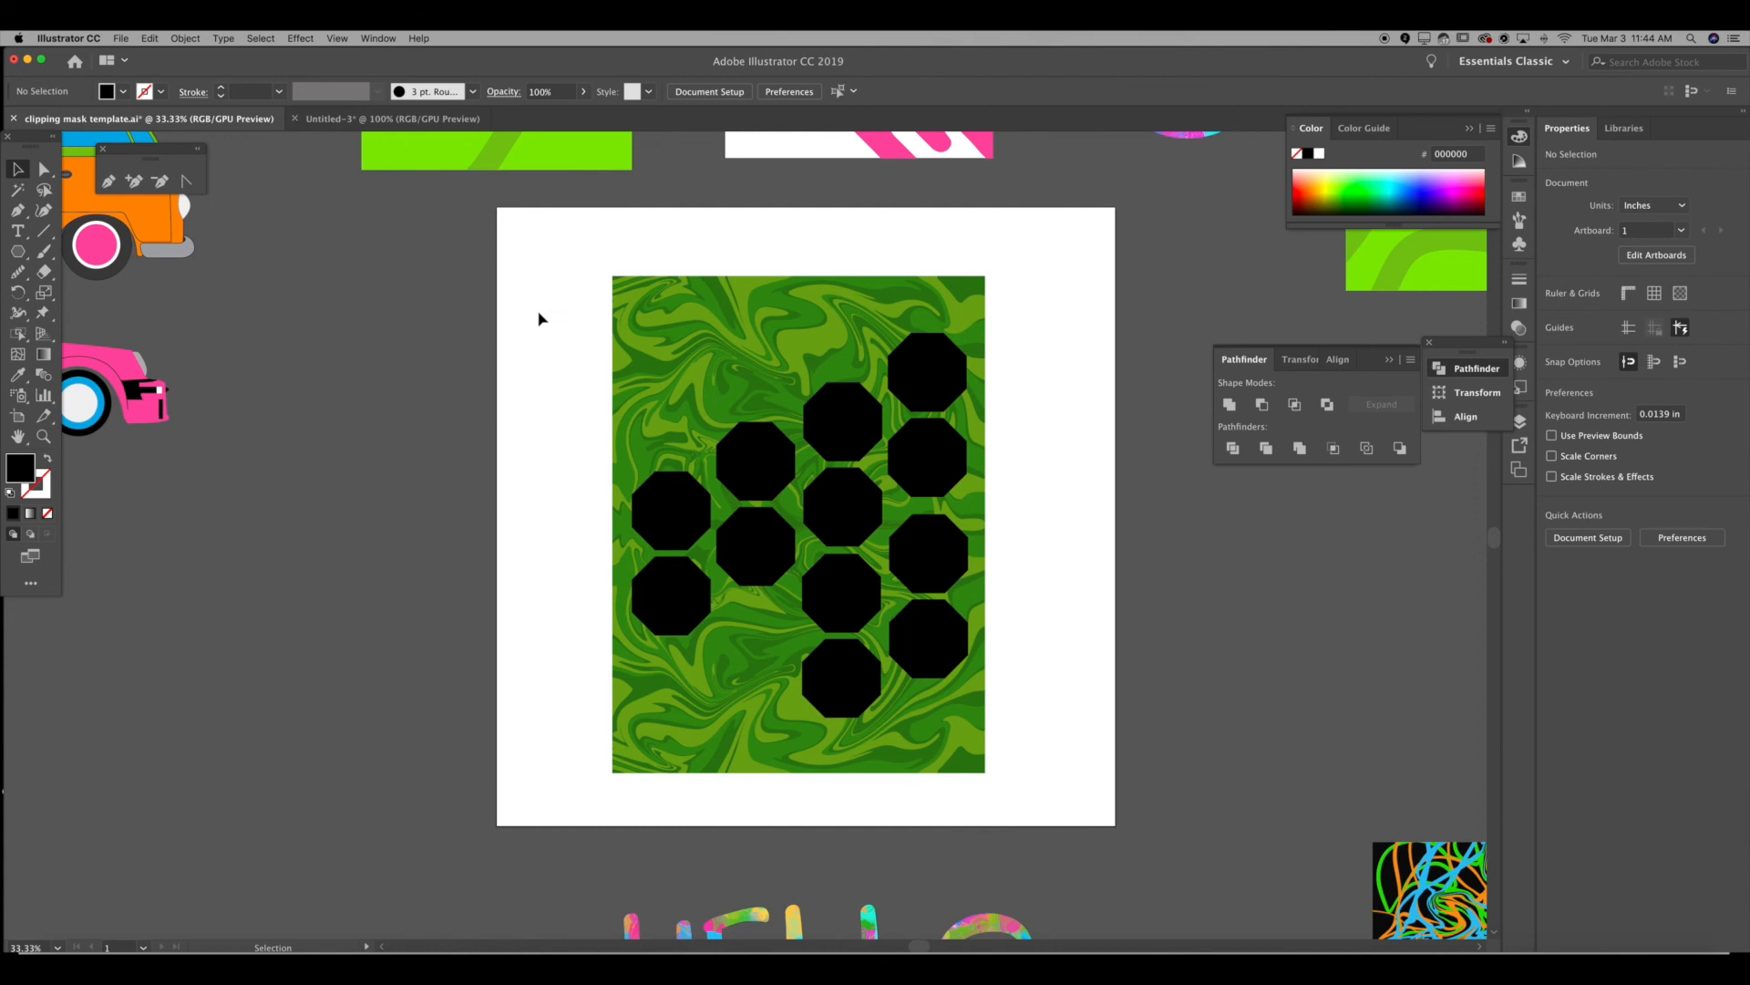
Step: Make a clipping mask from the octagon compound path and the green pattern
{"action": "left_click_drag", "start_coordinate": [534, 292], "coordinate": [1075, 739]}
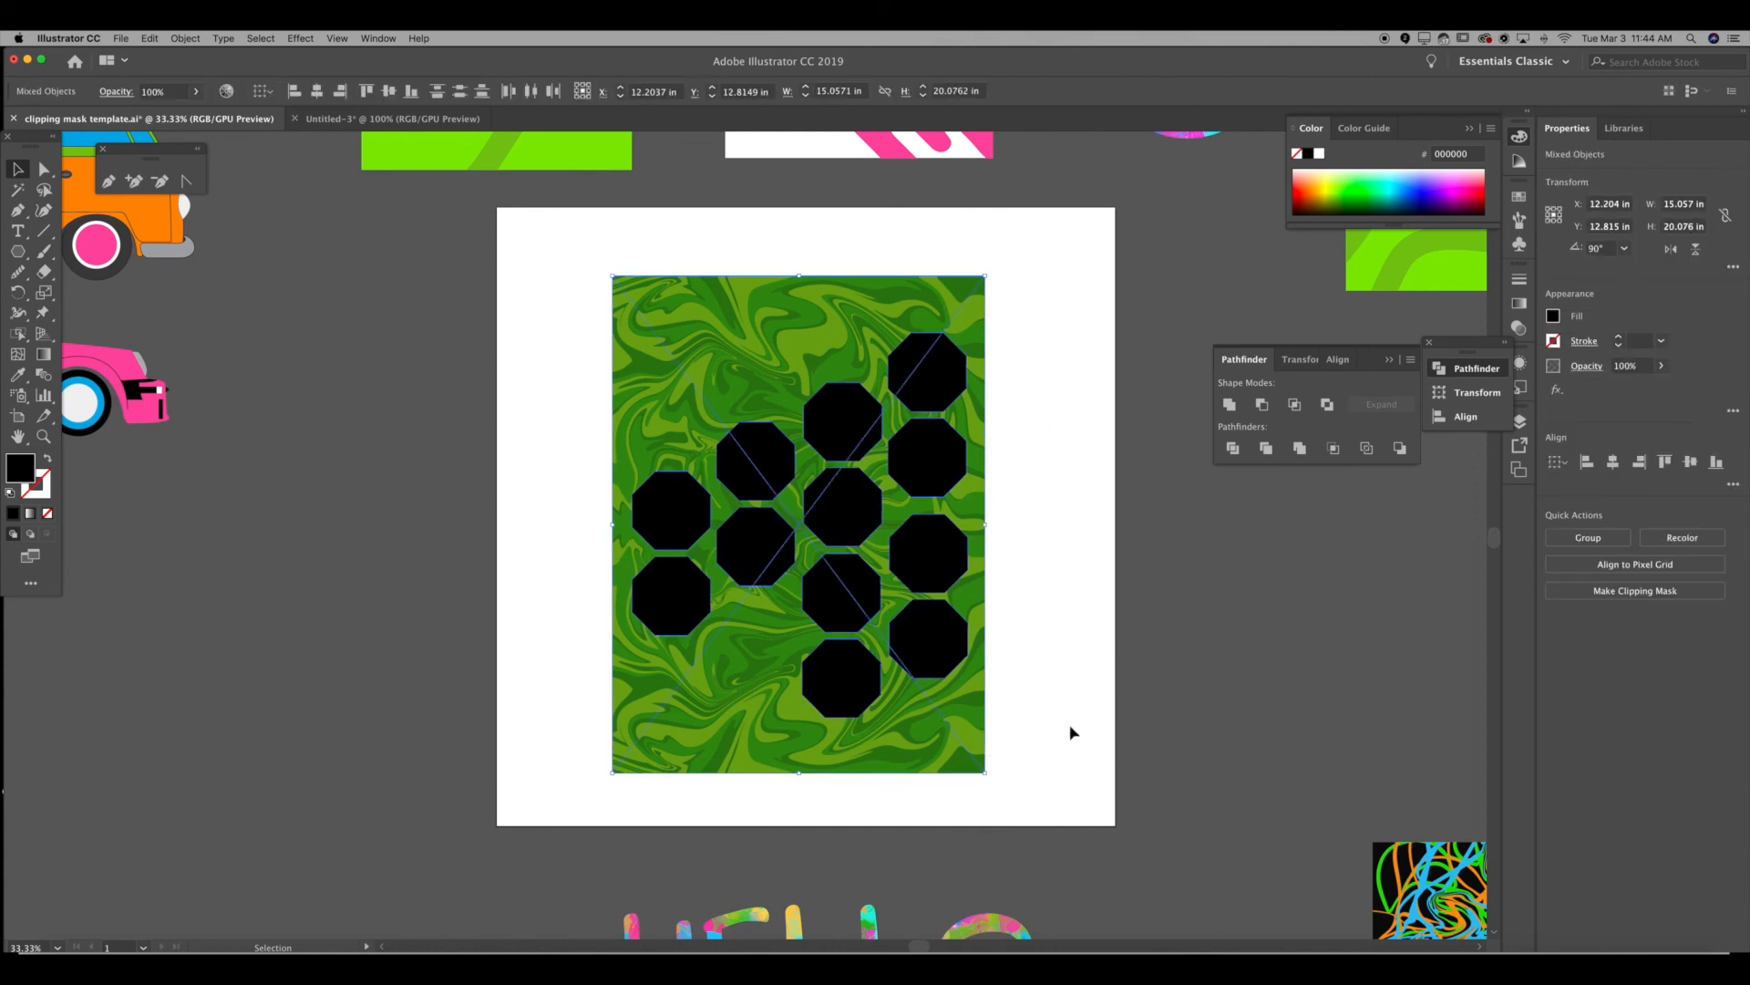
{"action": "right_click", "coordinate": [1025, 540]}
{"action": "left_click", "coordinate": [1078, 639]}
{"action": "left_click", "coordinate": [1081, 477]}
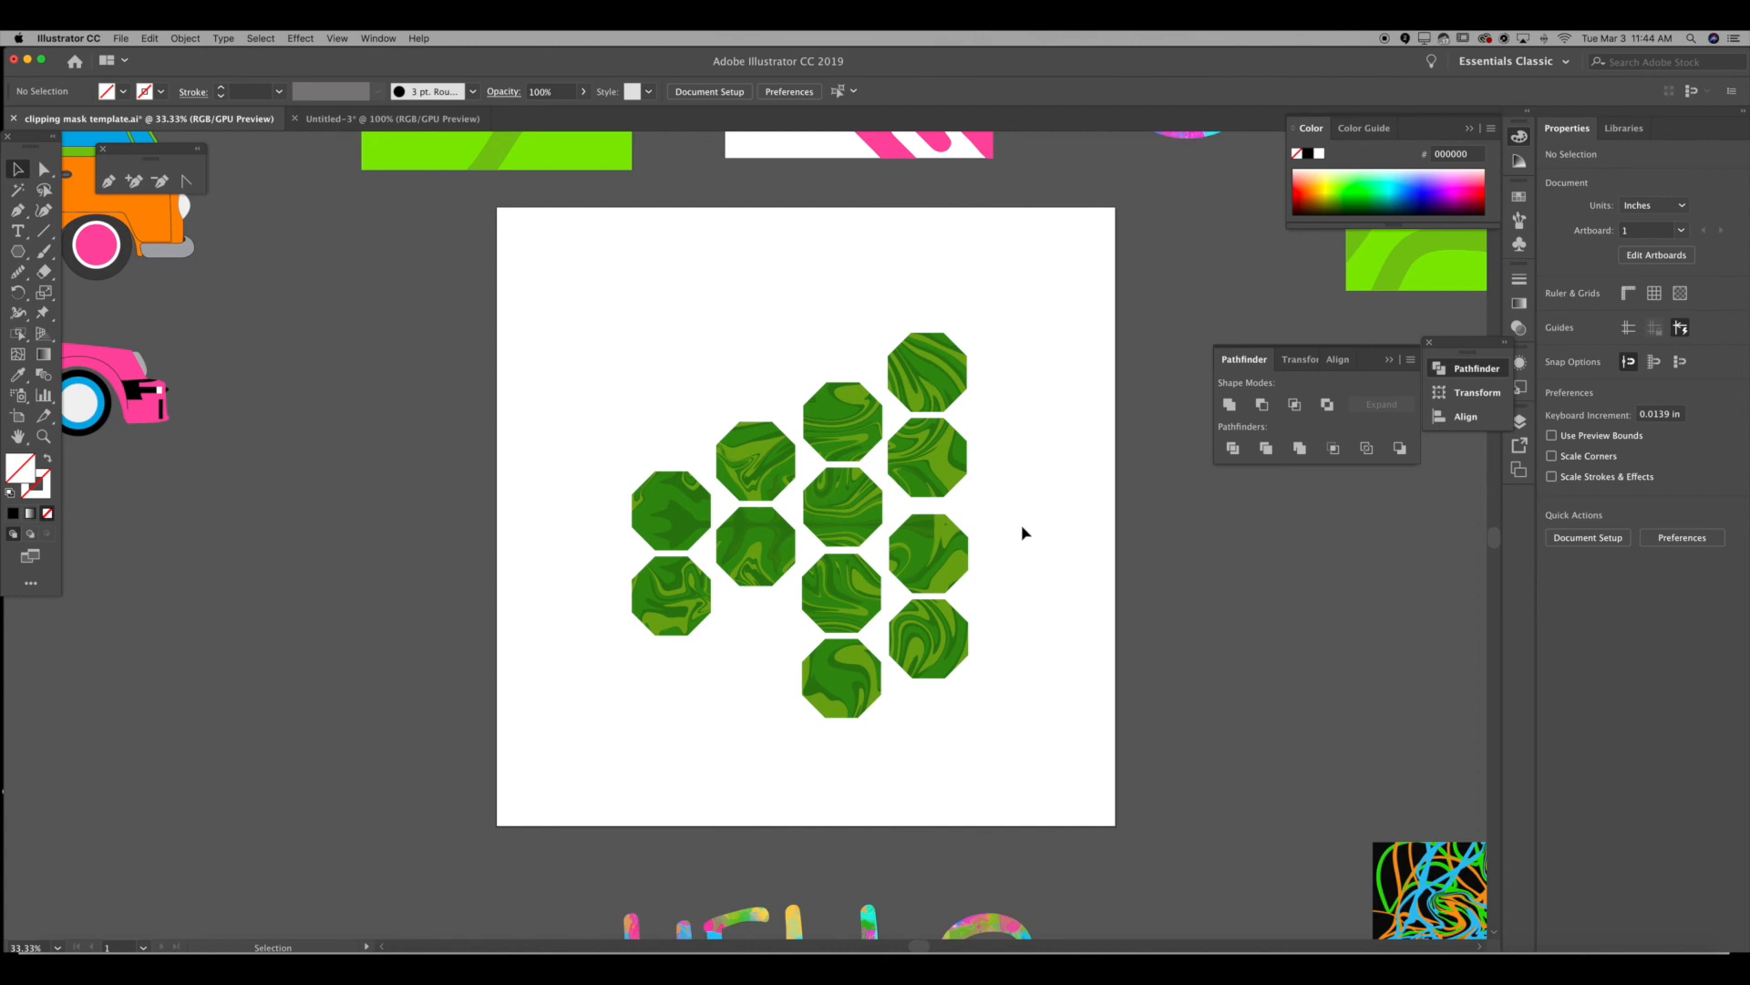
Step: Select the octagon clip group and release its clipping mask
{"action": "right_click", "coordinate": [1040, 419]}
{"action": "left_click", "coordinate": [957, 415]}
{"action": "left_click", "coordinate": [957, 415]}
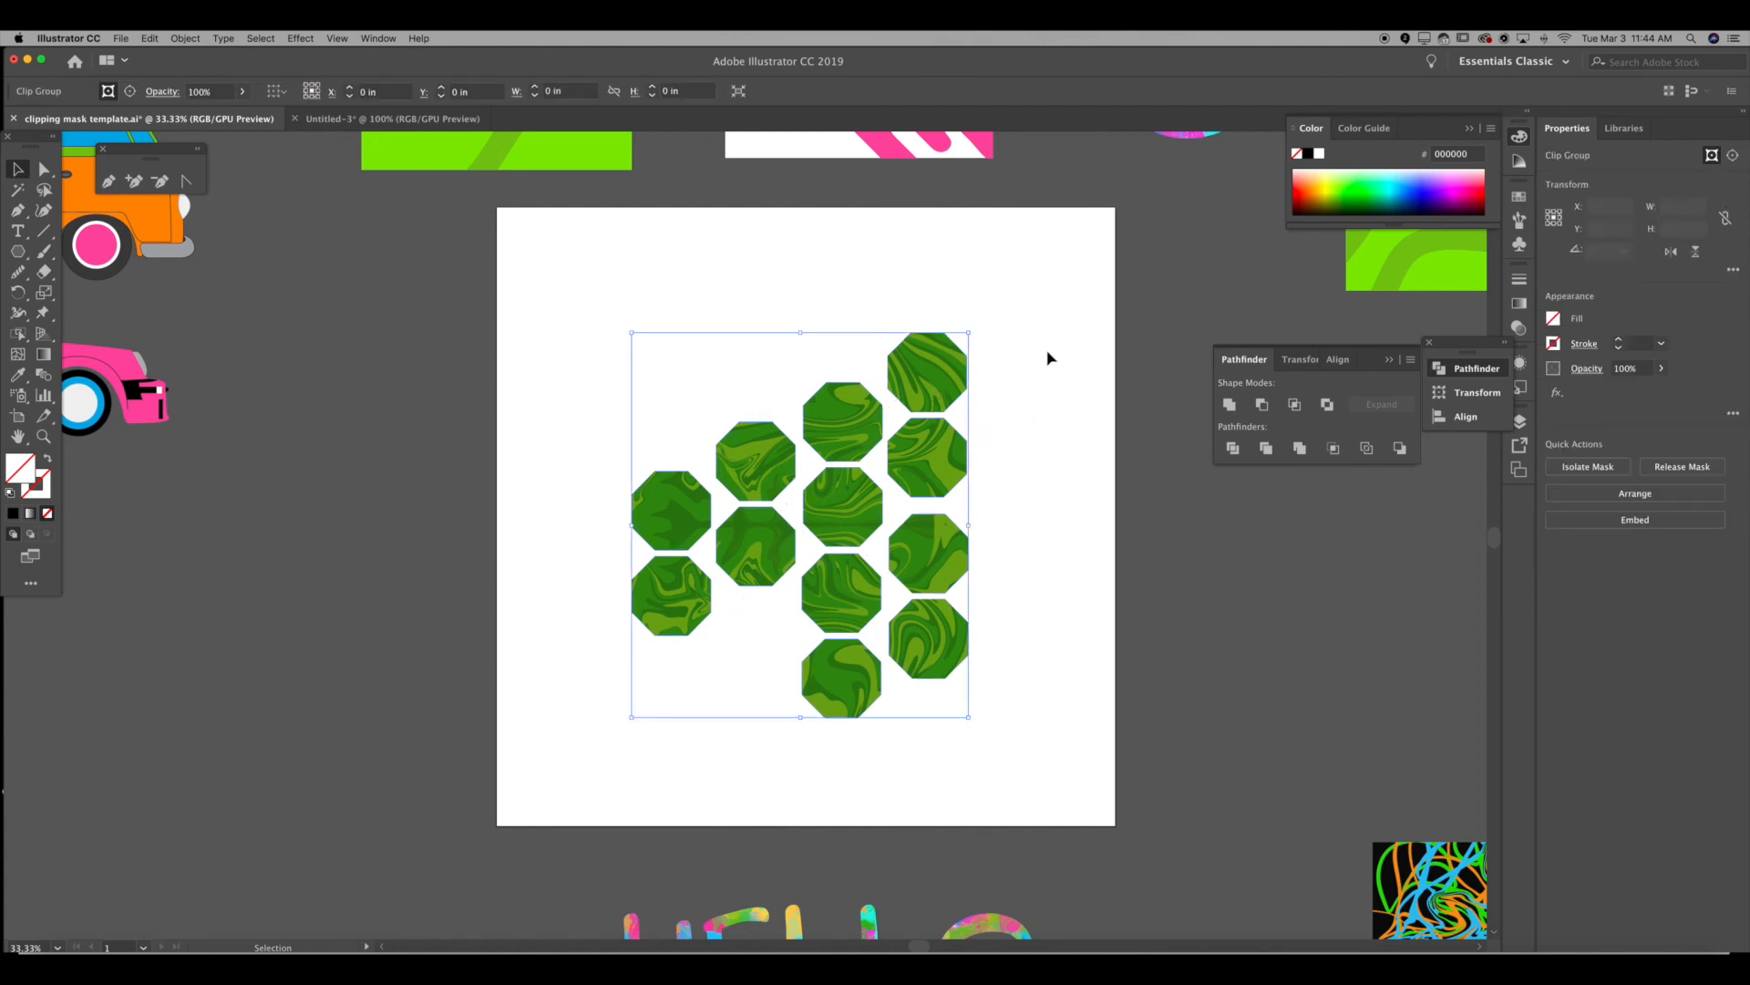
{"action": "right_click", "coordinate": [1055, 403]}
{"action": "left_click", "coordinate": [1094, 465]}
{"action": "left_click", "coordinate": [1063, 325]}
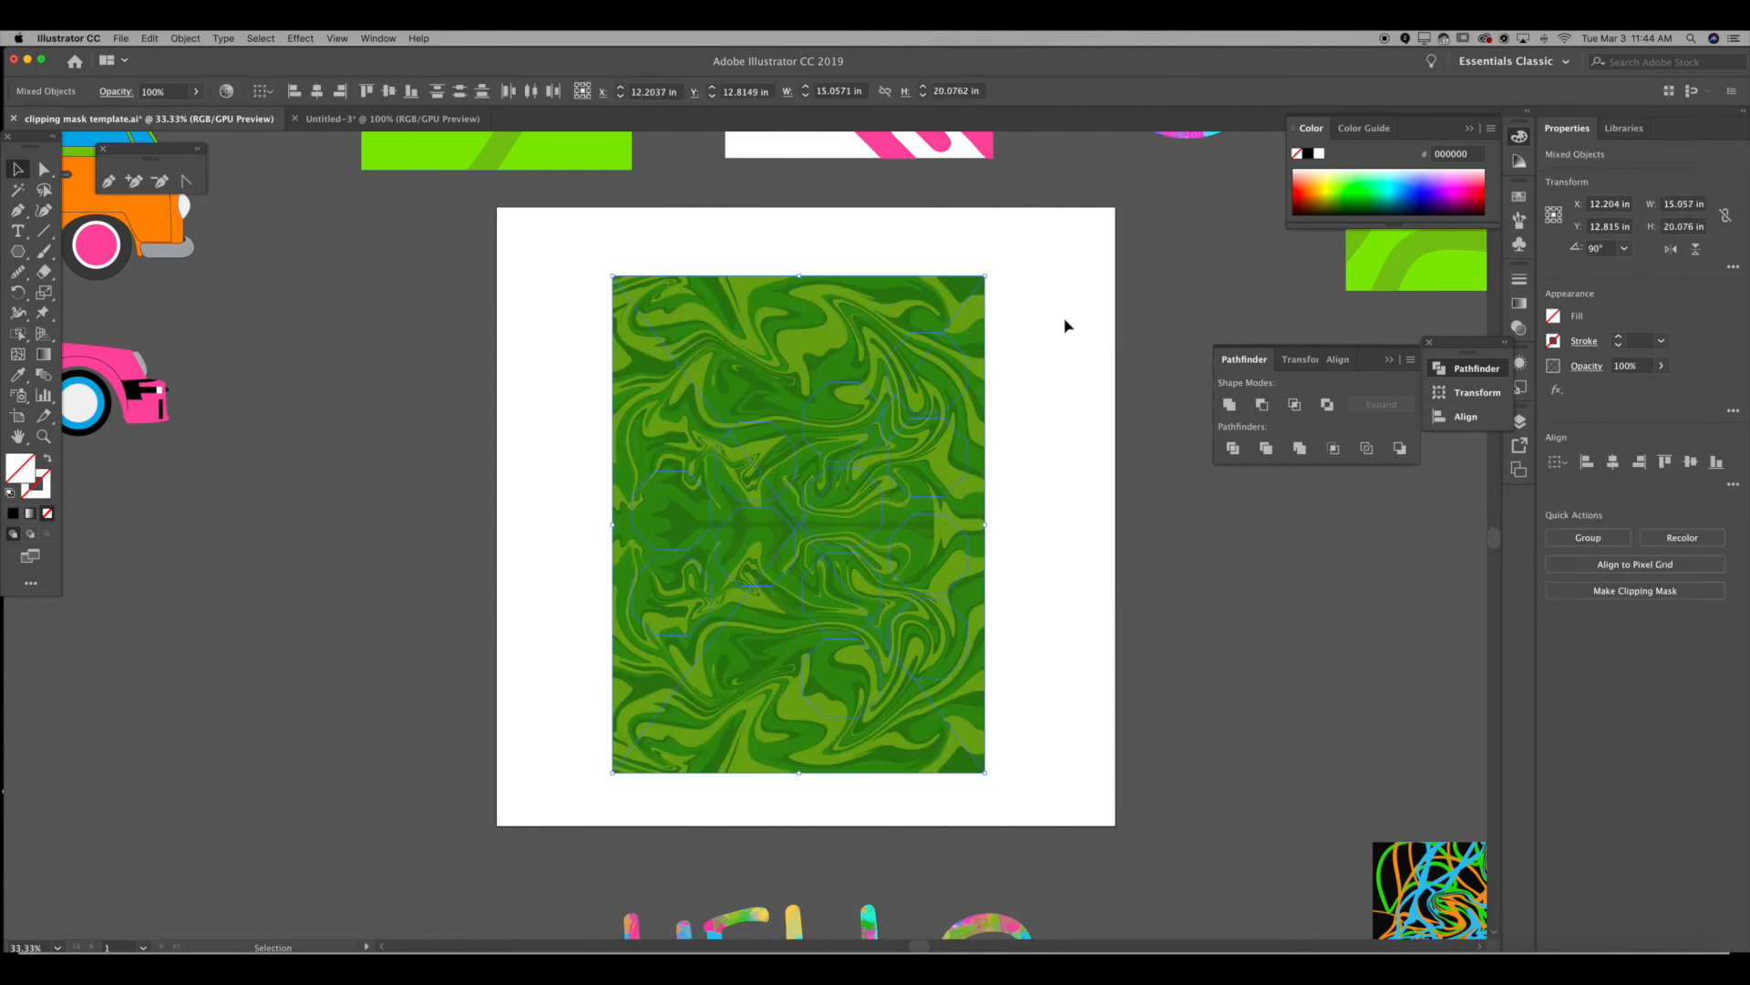
Step: Delete the green pattern and fill the octagon compound path with black
{"action": "left_click", "coordinate": [986, 305]}
{"action": "key", "text": "Delete"}
{"action": "left_click_drag", "start_coordinate": [981, 300], "coordinate": [1055, 801]}
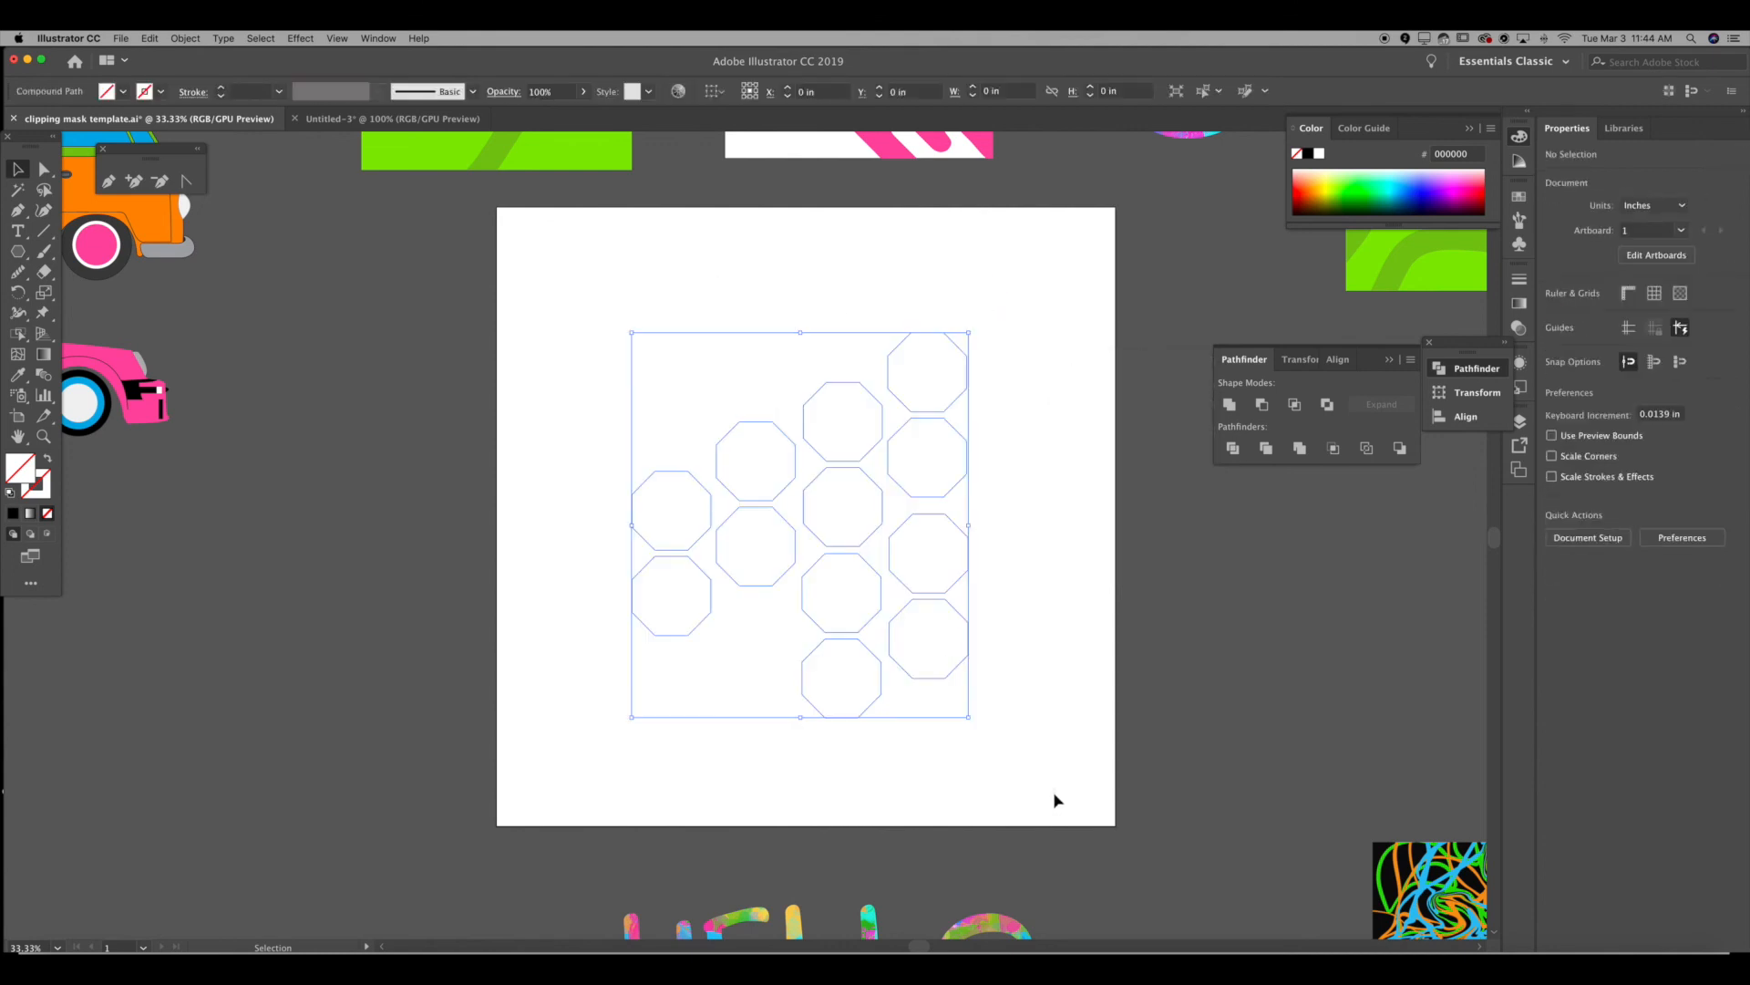
{"action": "left_click", "coordinate": [1307, 154]}
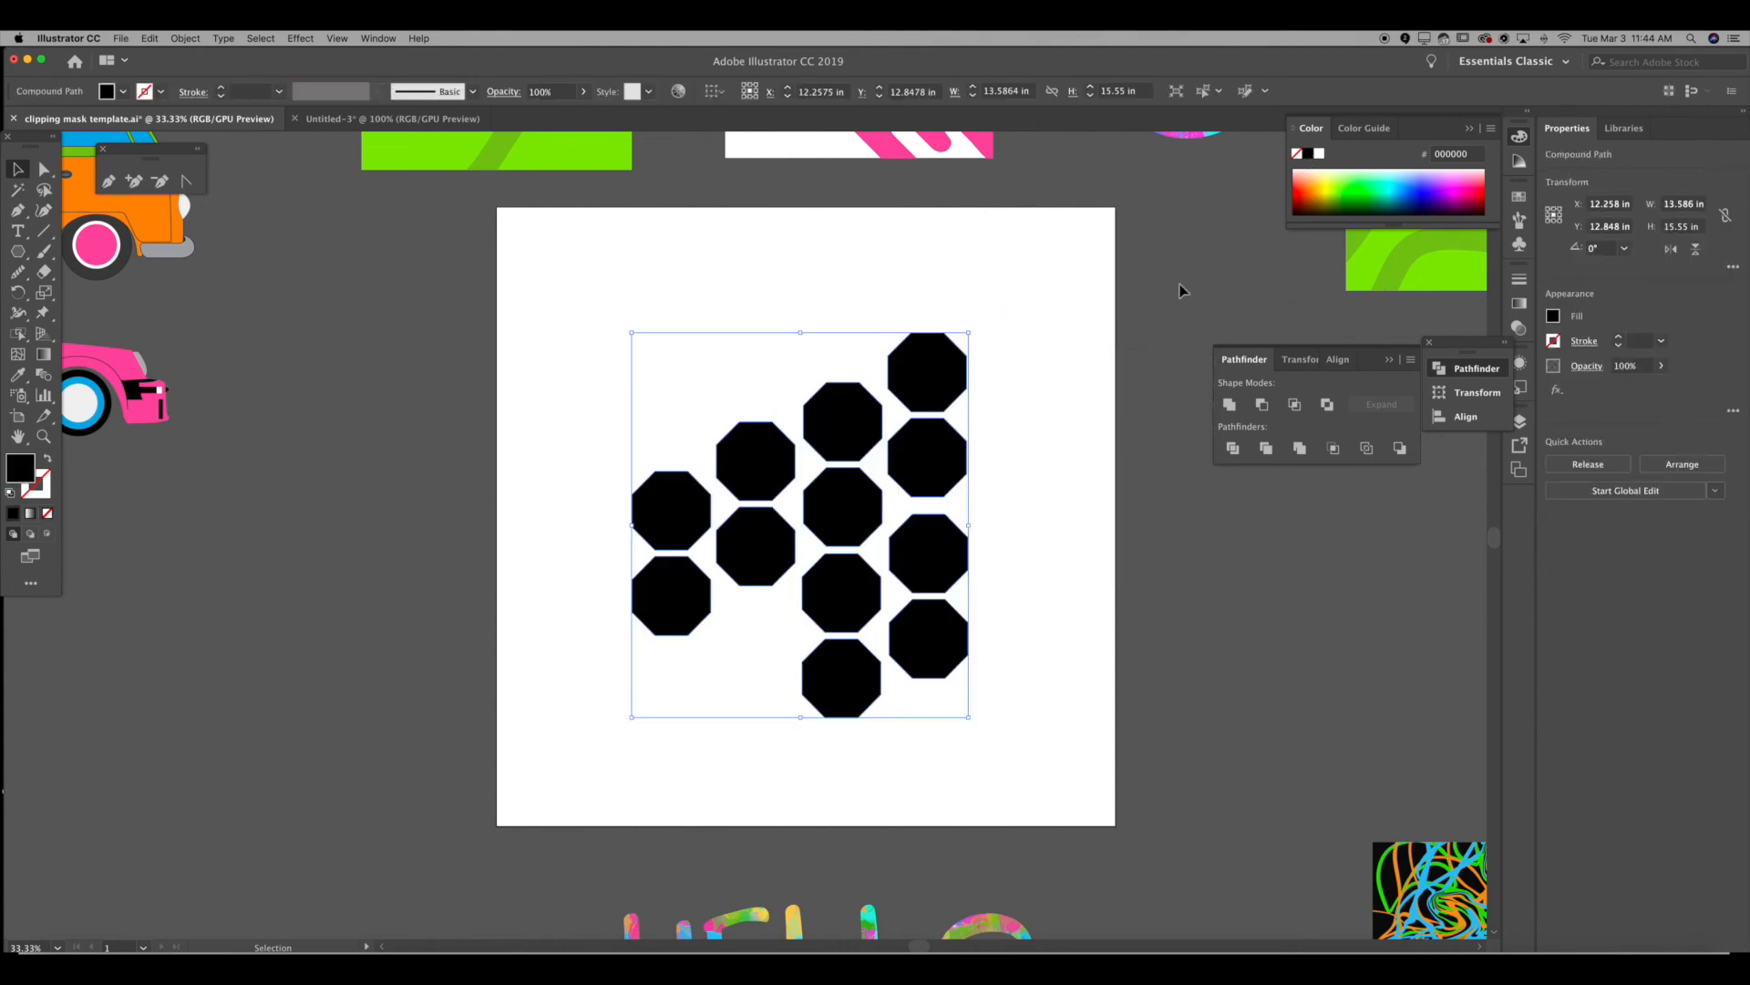